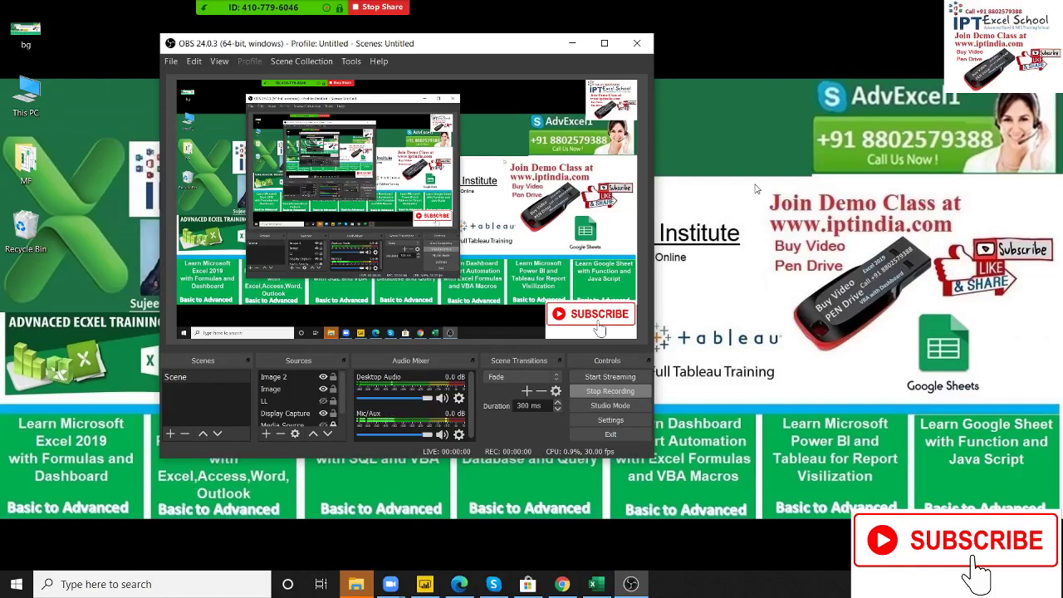
Minimize OBS Studio and restore the blank Excel workbook from the taskbar
left_click(574, 43)
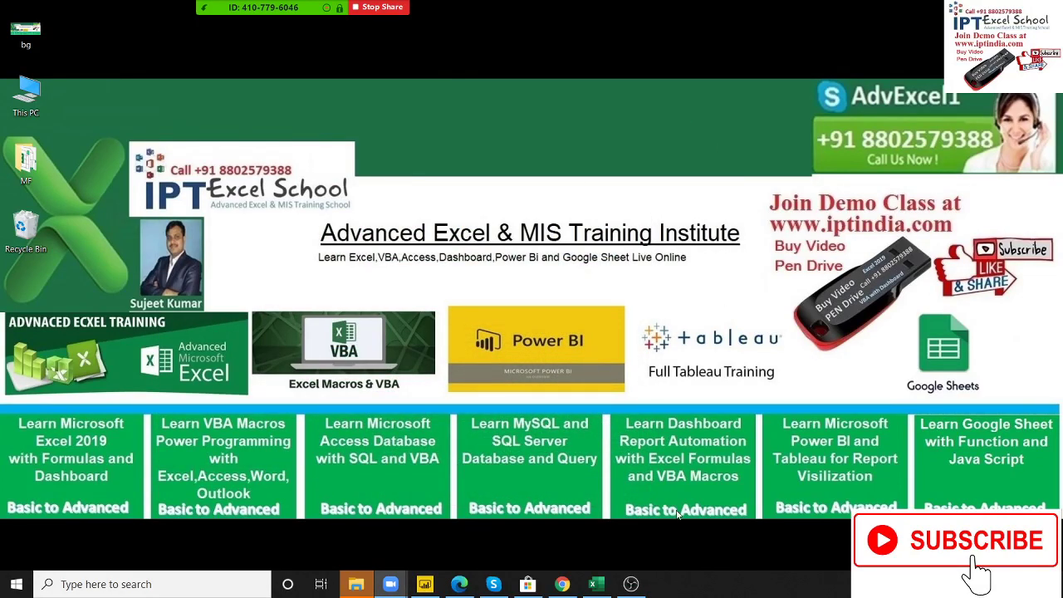
left_click(603, 584)
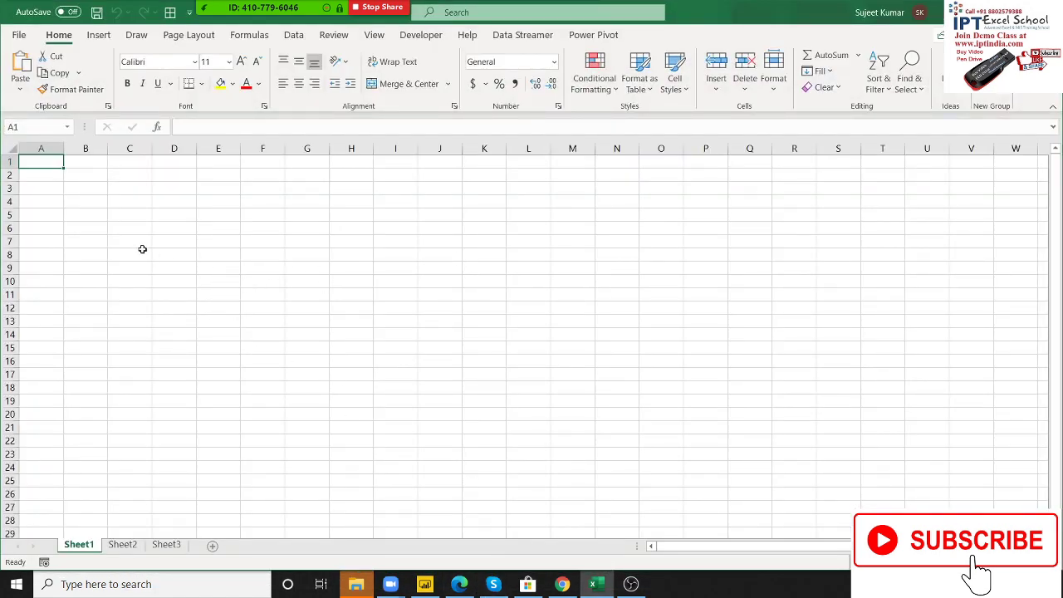
Rename the second sheet to Currency
left_click(125, 544)
double_click(130, 545)
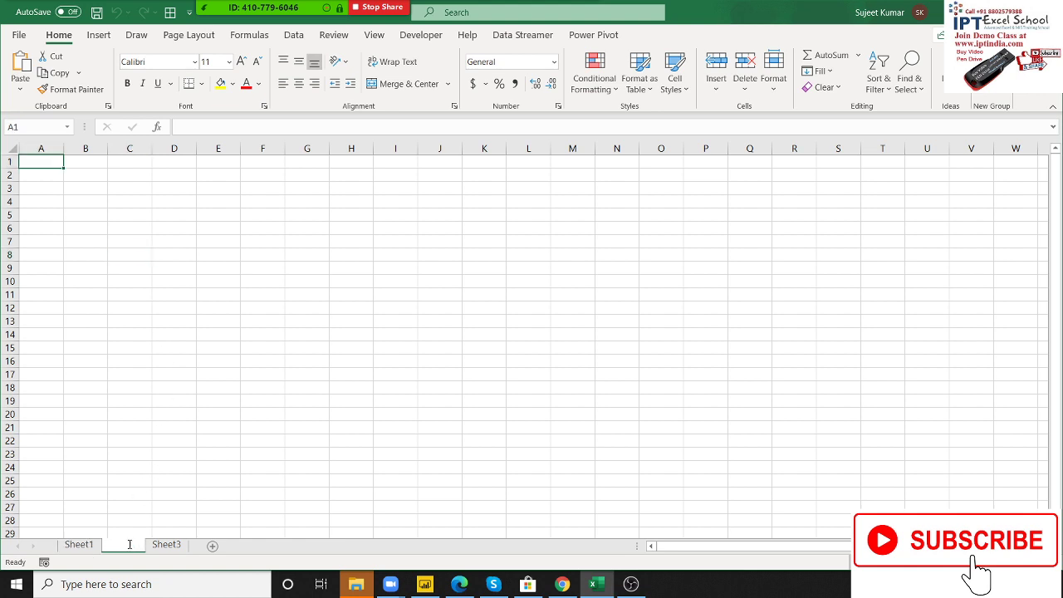
type("d")
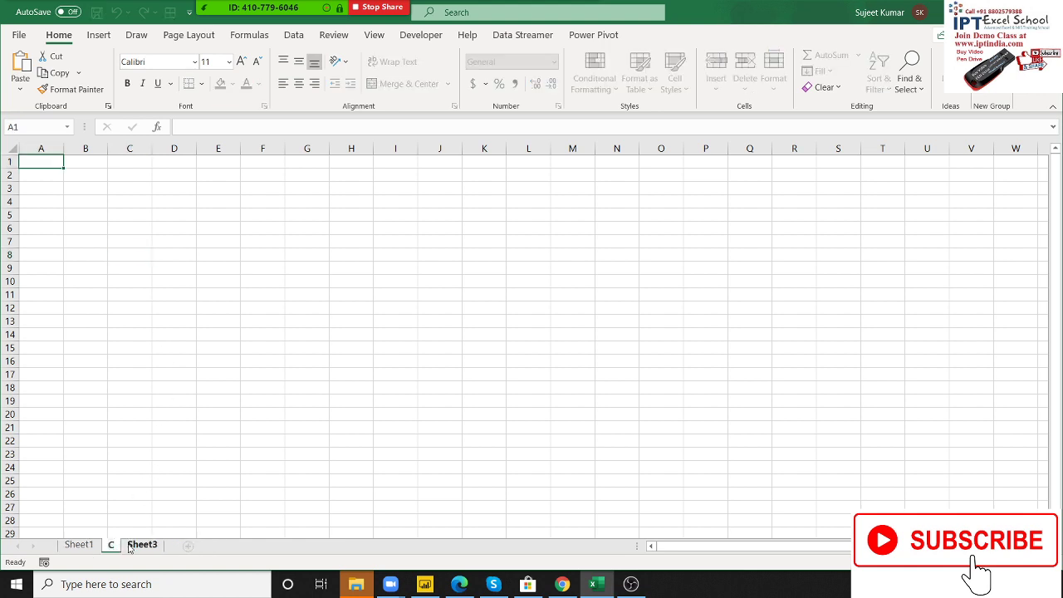
type("us")
type("re")
type("nc")
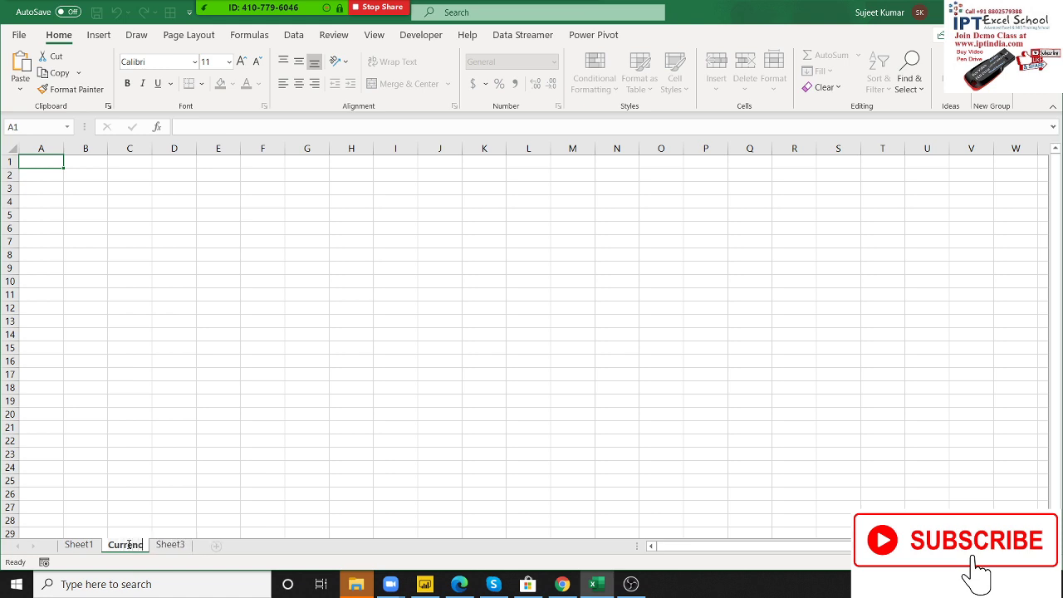
type("y")
left_click(198, 267)
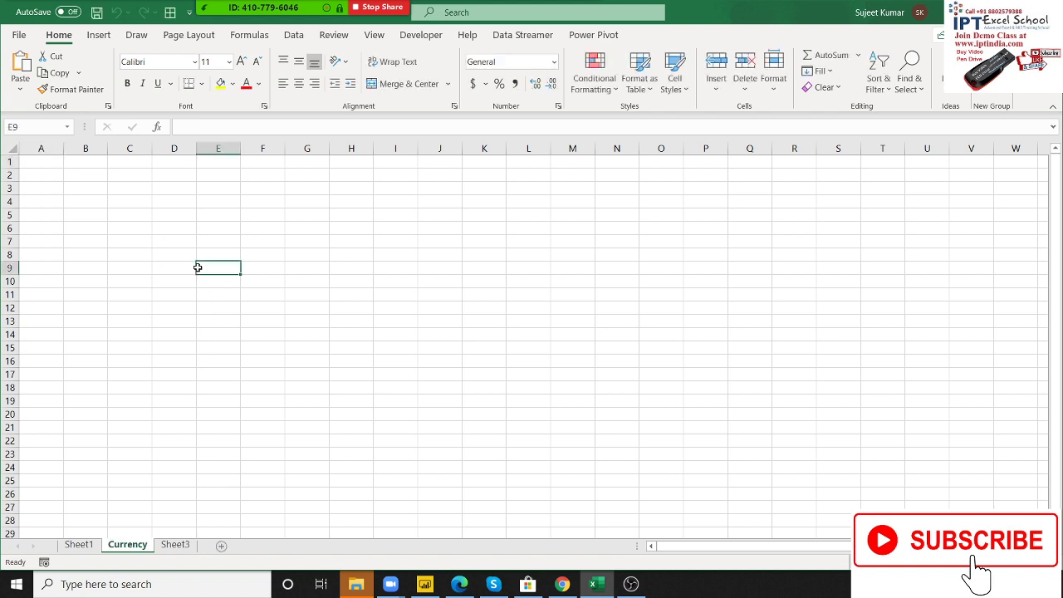
Enter 'Select Currency' in D8, auto-fit column D and widen columns E and F
left_click(193, 264)
left_click(192, 257)
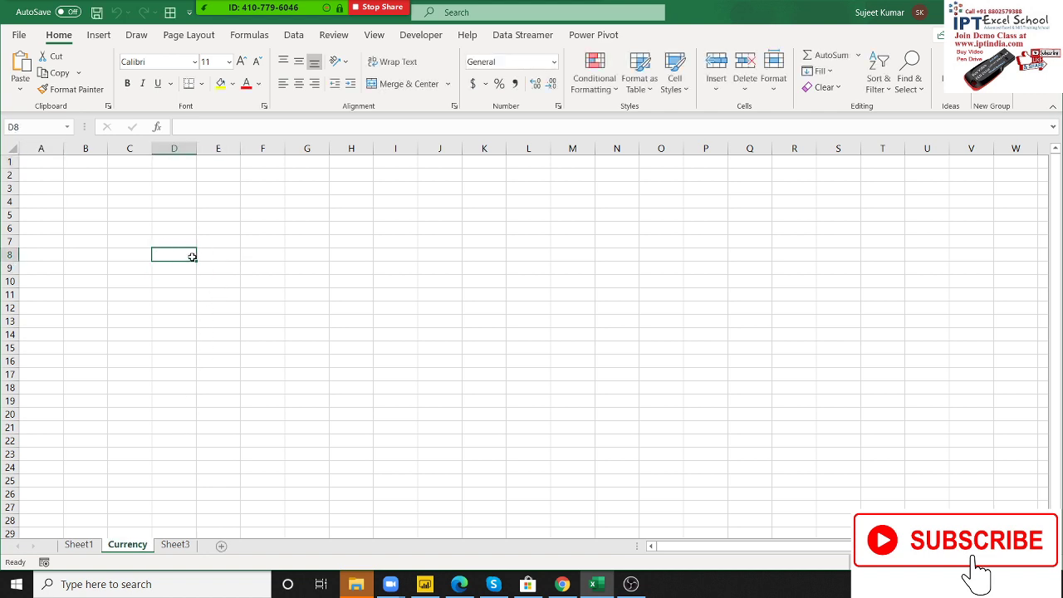
type("Select Currency")
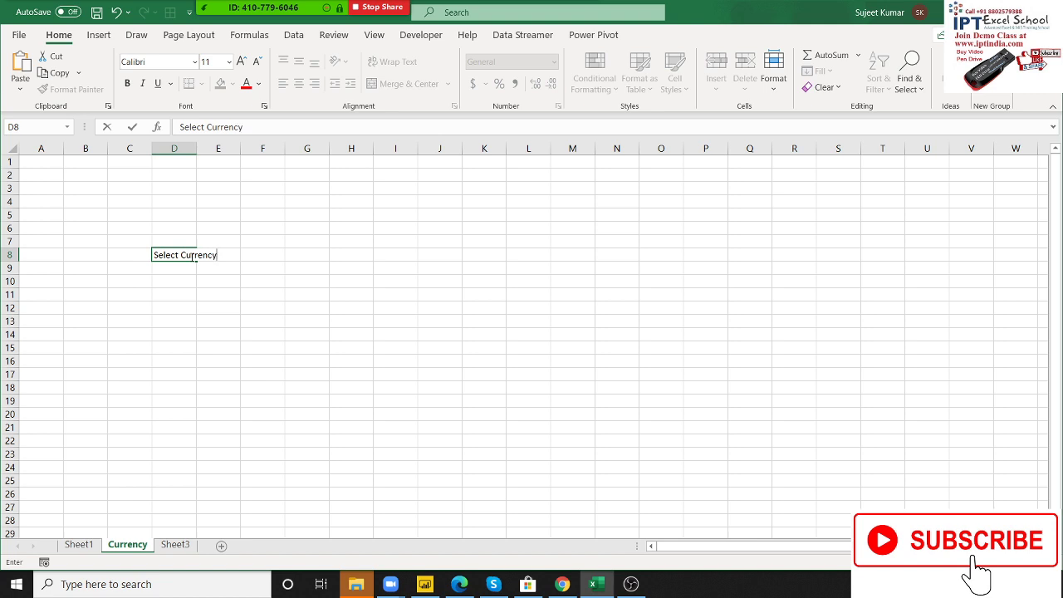
left_click(221, 294)
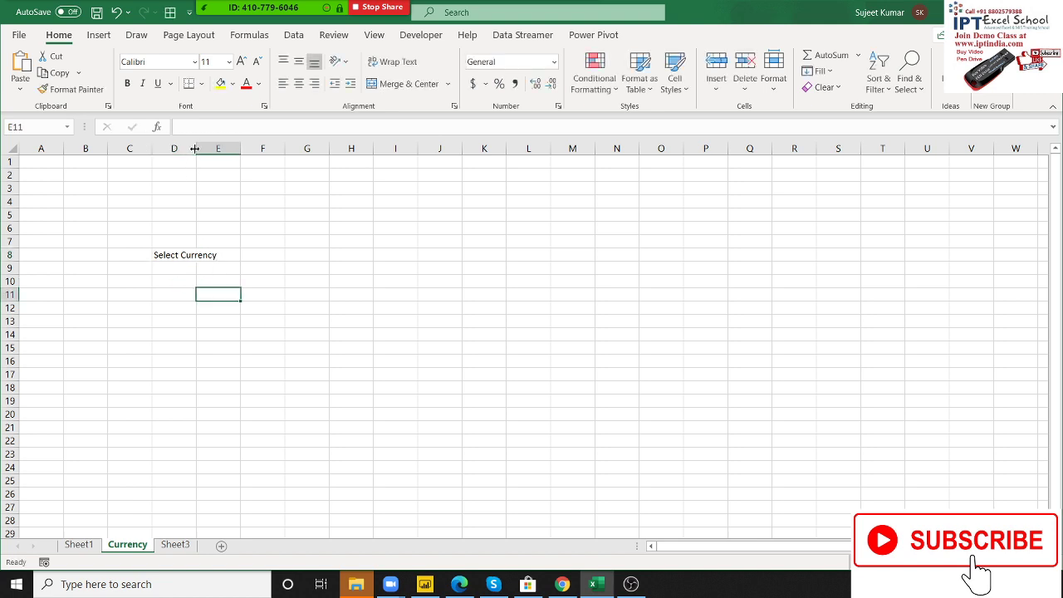
double_click(196, 149)
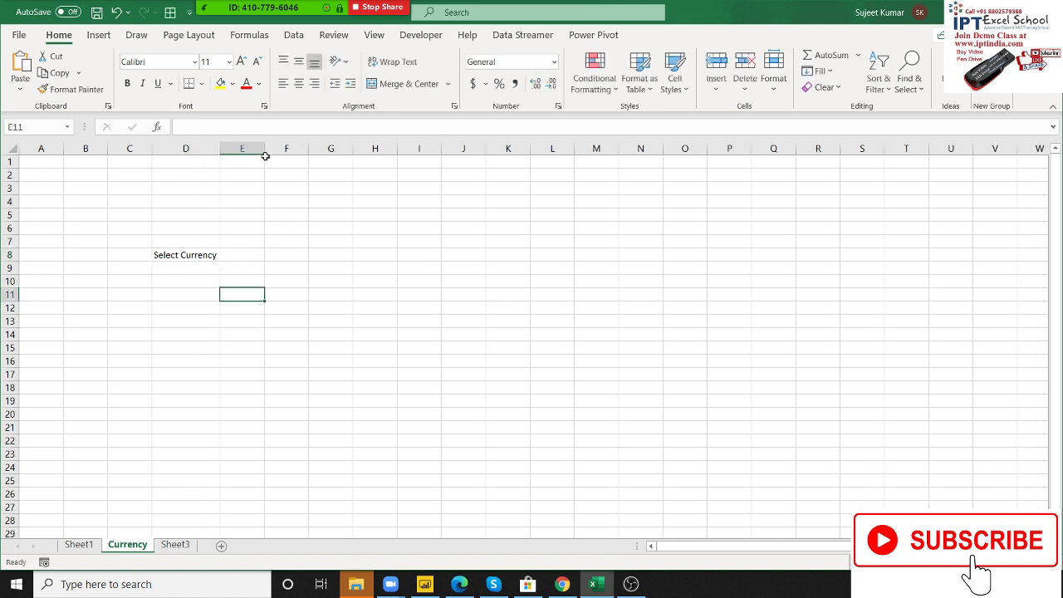
left_click(282, 158)
left_click_drag(265, 148, 352, 148)
Enter the headings Amt in E8 and INR in F8
left_click(267, 254)
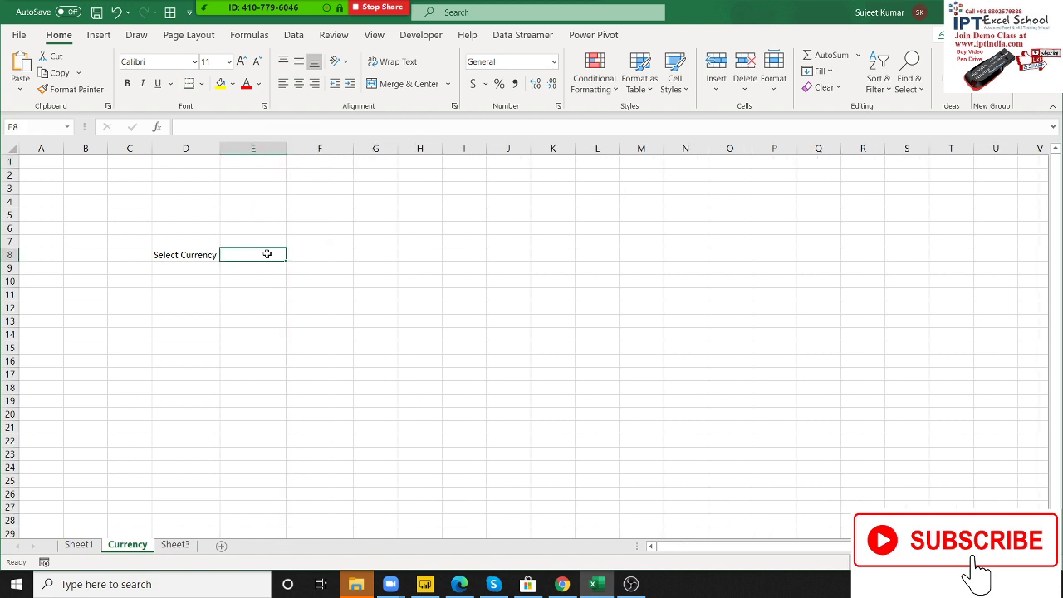
type("Amt")
key("Tab")
type("I")
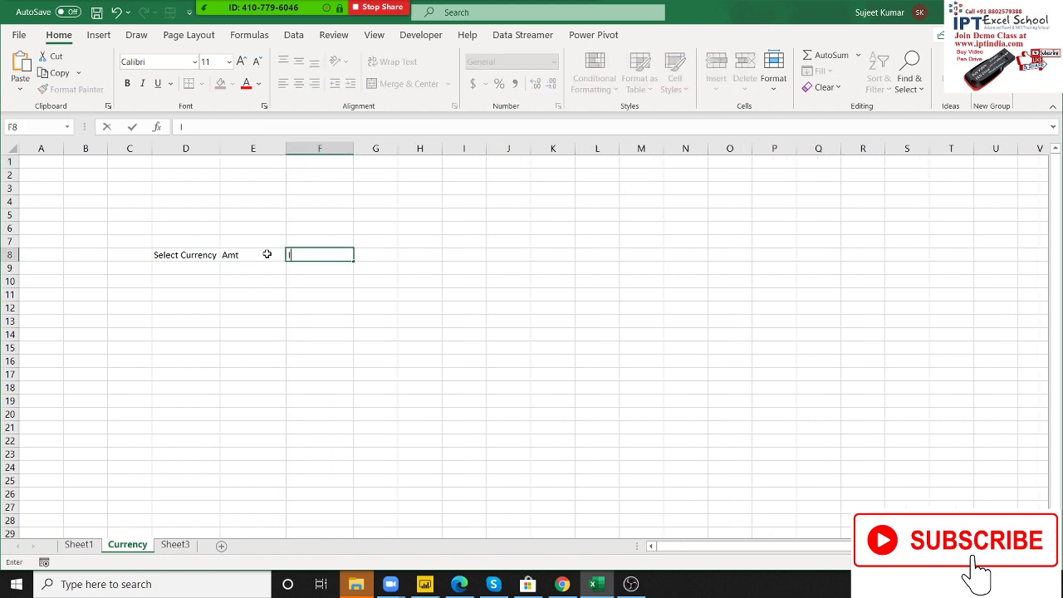
type("NR")
Copy the heading block D8:F9 and paste it at I8
left_click(254, 271)
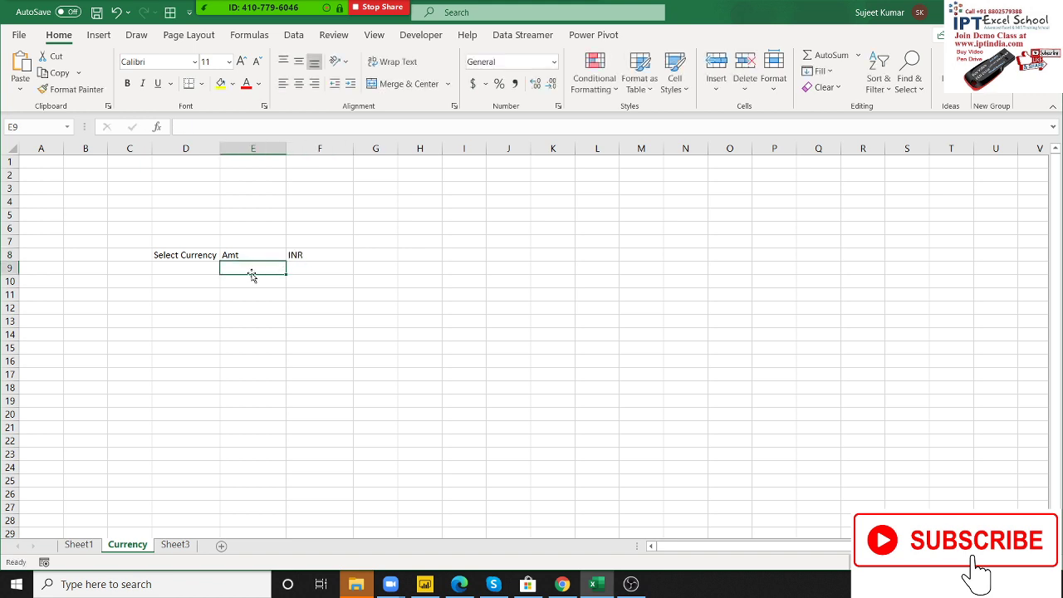
left_click_drag(185, 254, 304, 272)
key("ctrl+c")
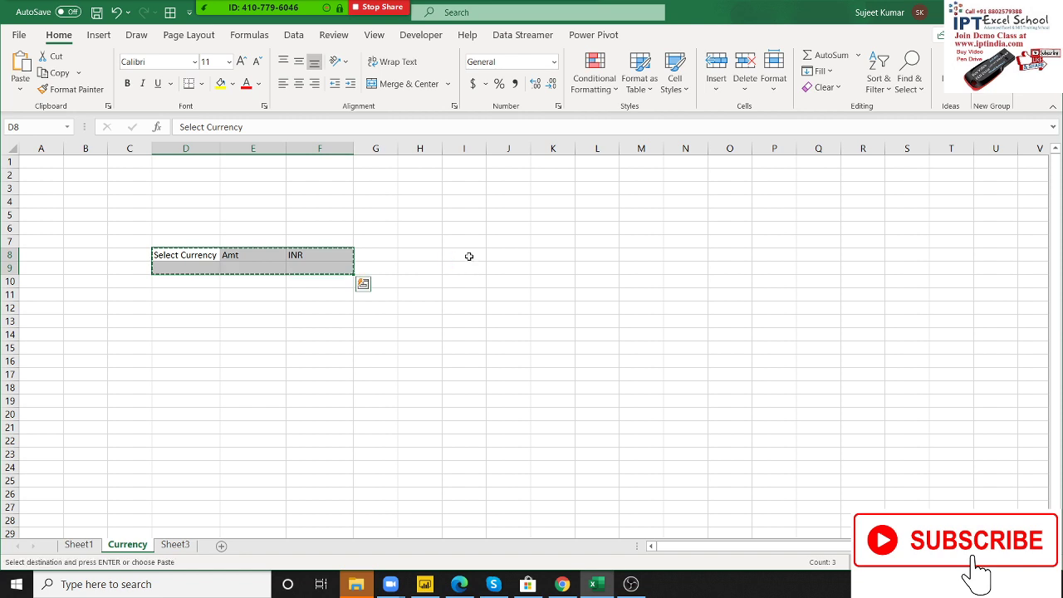
left_click(468, 254)
key("ctrl+v")
key("Escape")
Relabel the pasted headings so J8 reads INR and K8 reads Amt
left_click(511, 255)
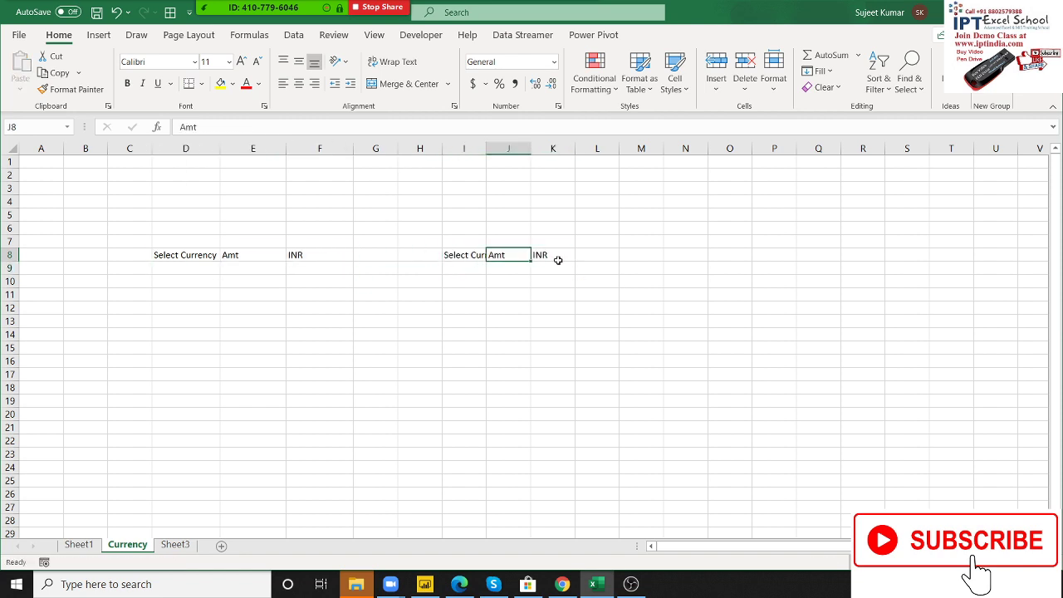
type("INR")
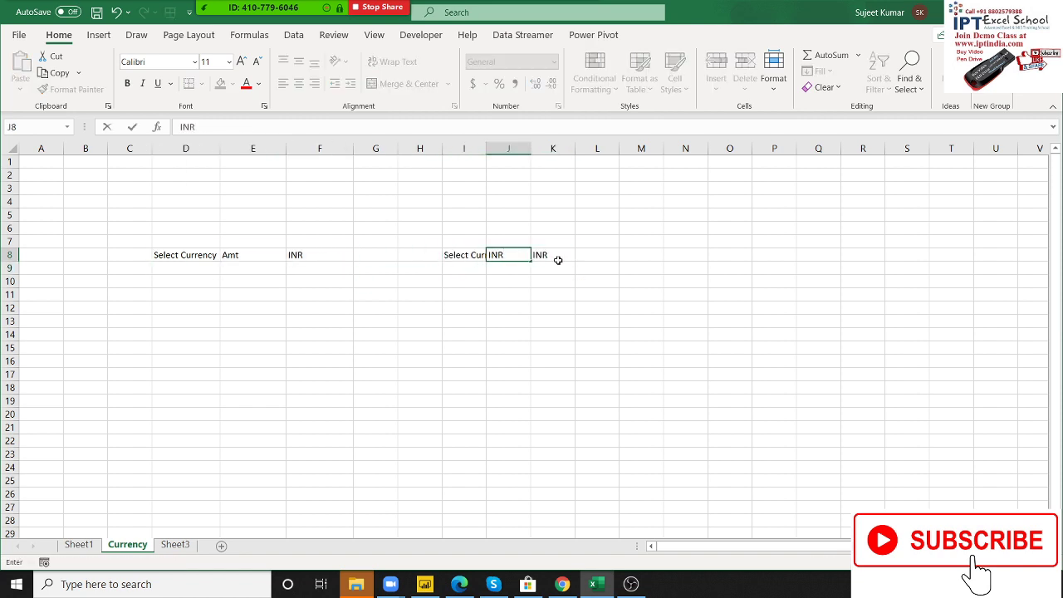
key("Tab")
type("Amt")
key("Return")
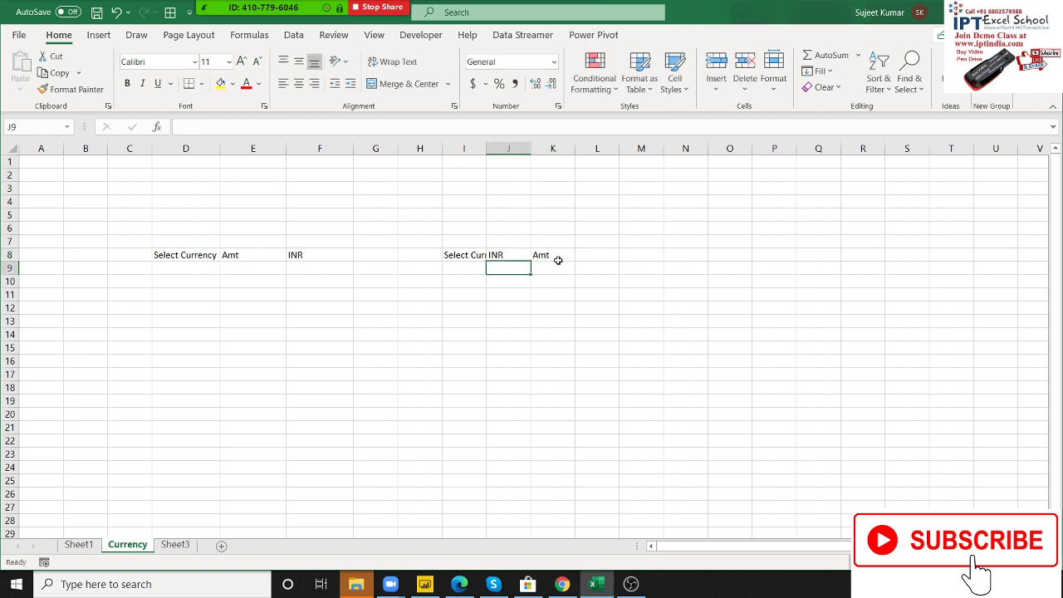
Auto-fit column I to the 'Select Currency' text and return to Sheet1
left_click_drag(485, 150, 487, 151)
left_click(478, 162)
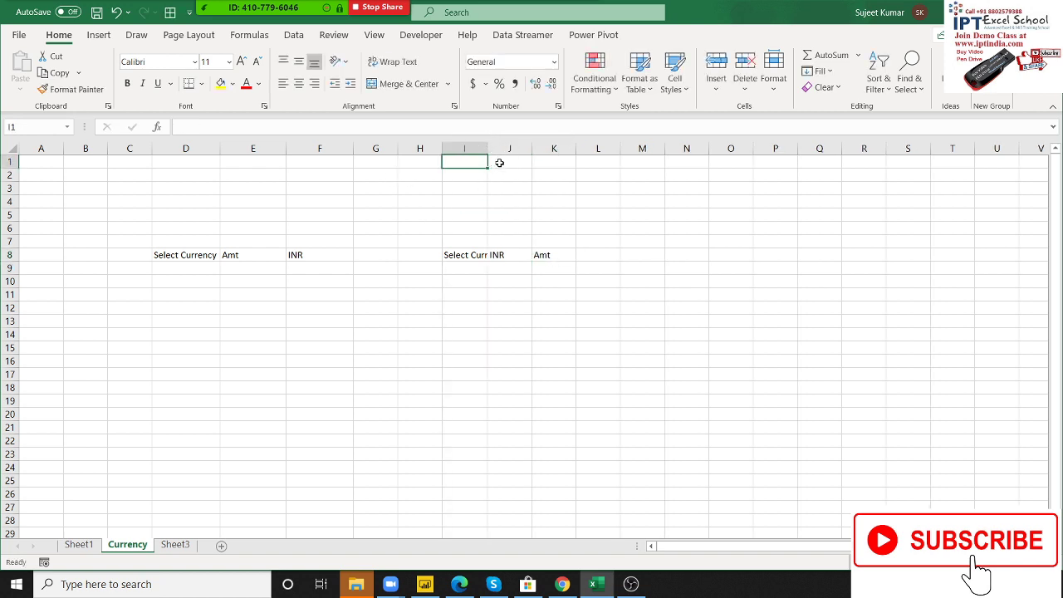
double_click(488, 150)
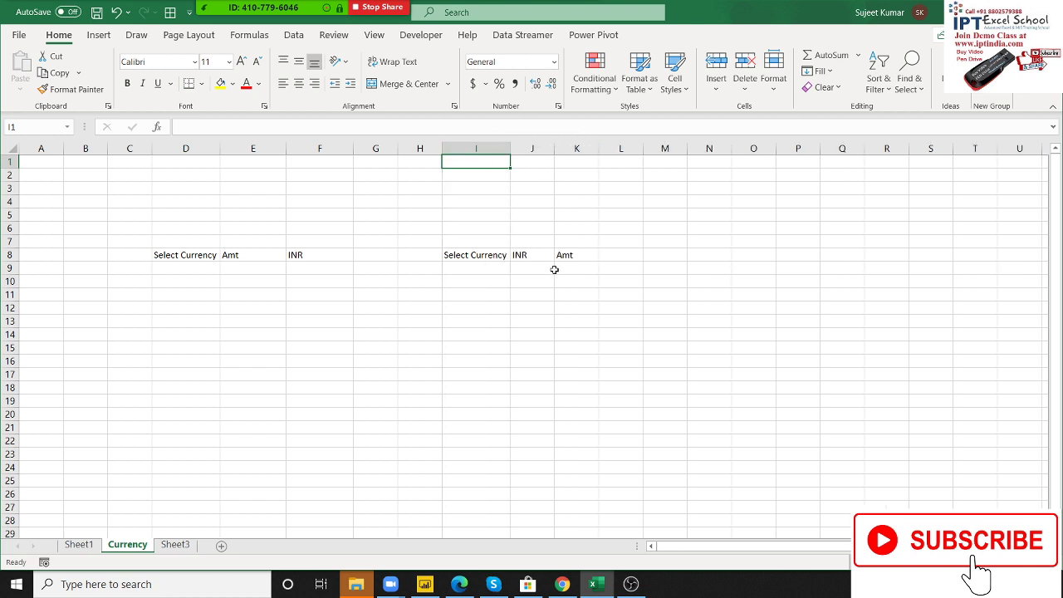
left_click(316, 268)
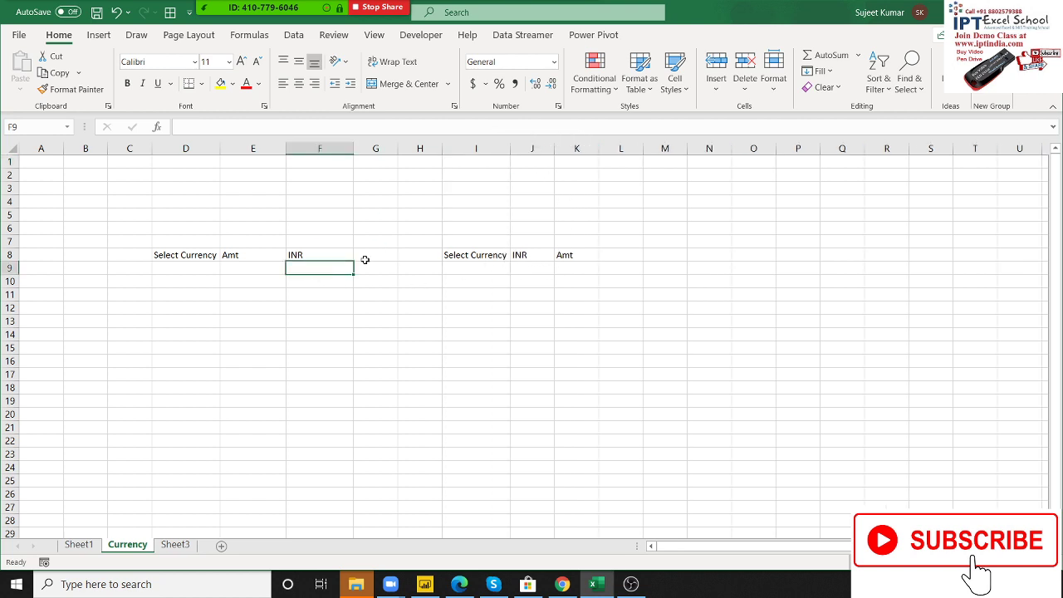
left_click(264, 264)
left_click(318, 271)
left_click(216, 268)
left_click(79, 545)
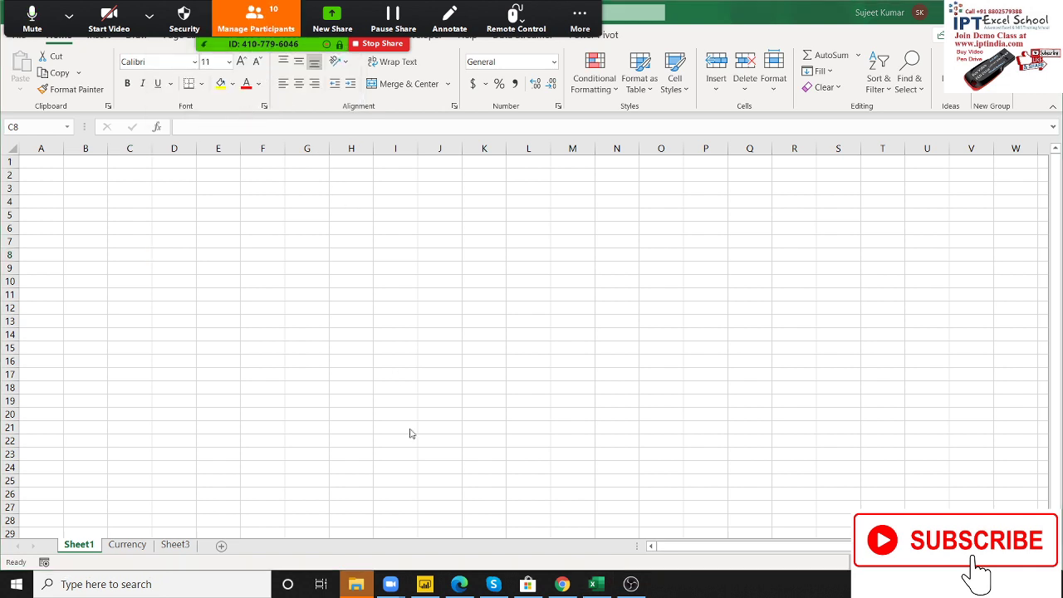
left_click(563, 585)
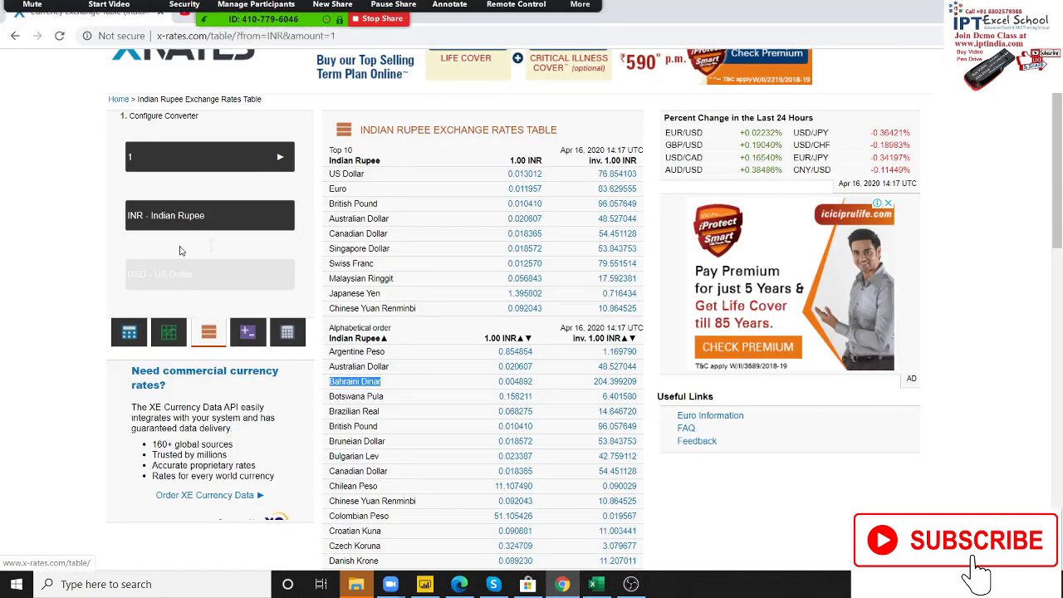
left_click(162, 39)
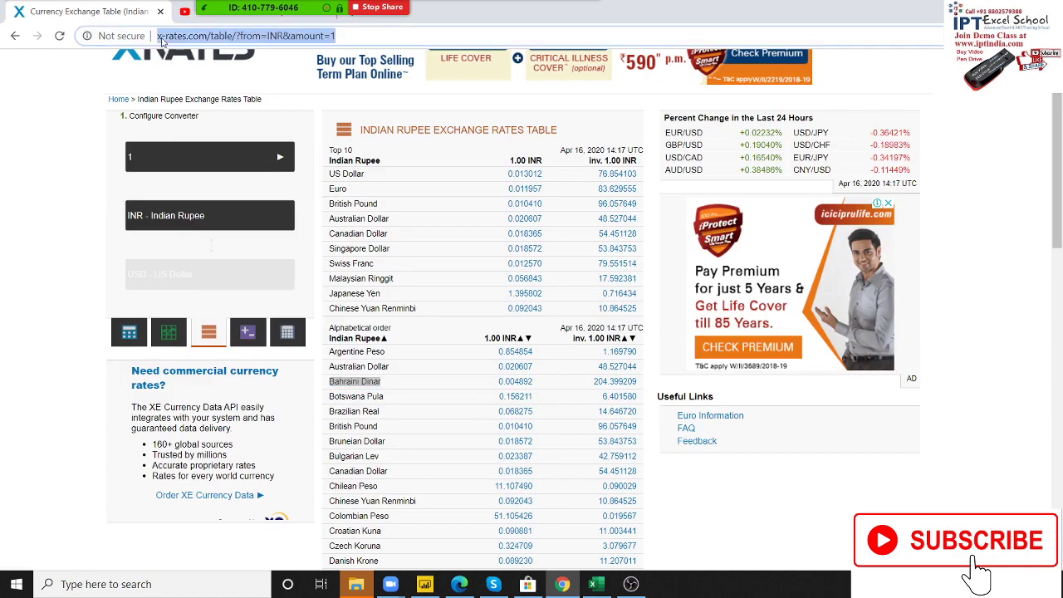
scroll(465, 204, "down", 4)
scroll(465, 206, "down", 3)
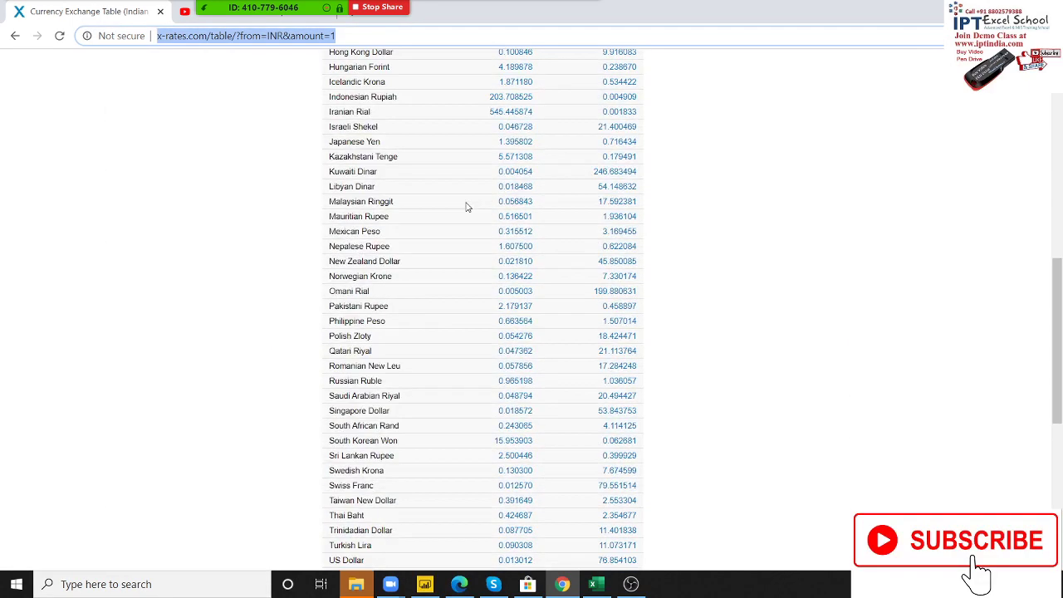
scroll(467, 209, "down", 3)
scroll(467, 209, "up", 3)
scroll(467, 208, "up", 7)
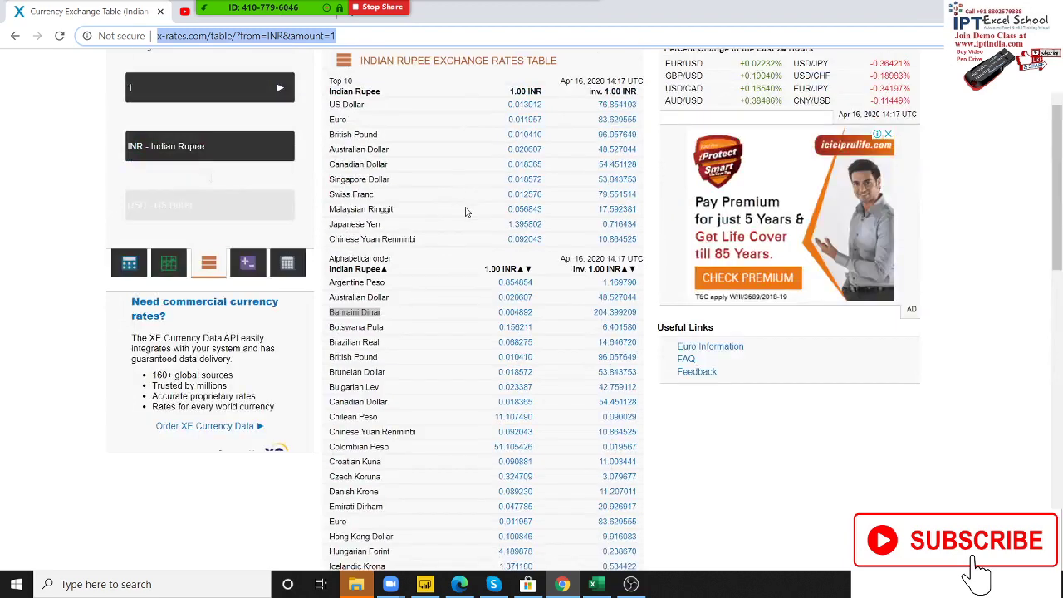
scroll(467, 327, "up", 1)
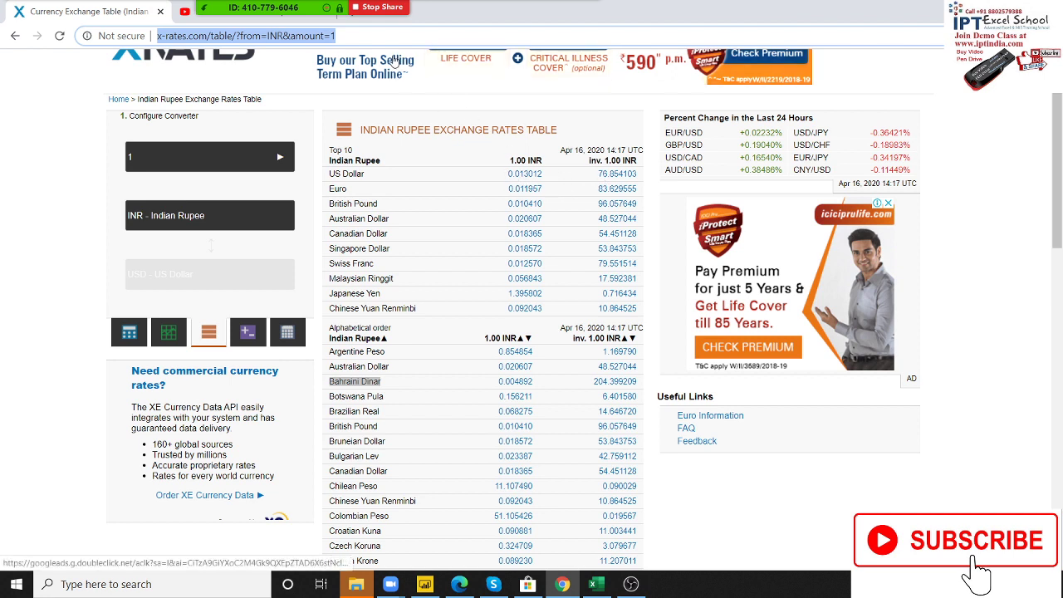
key("alt+Tab")
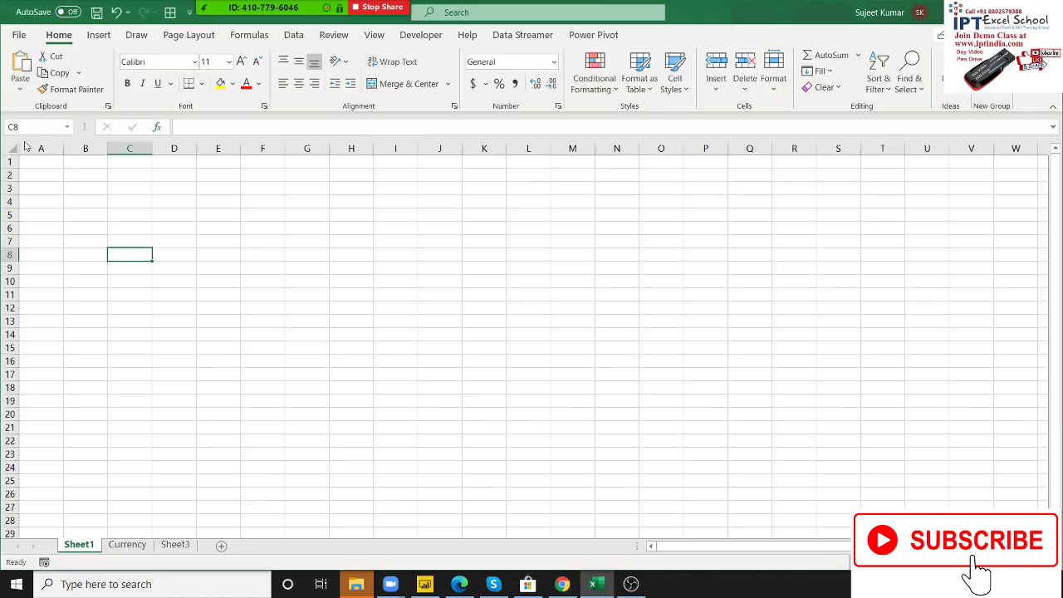
left_click(41, 175)
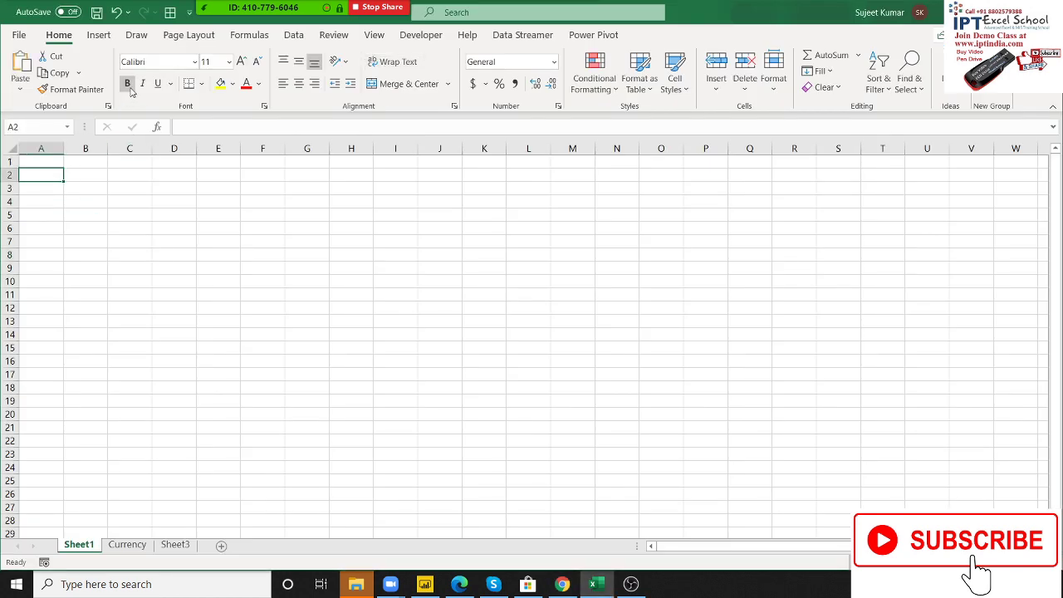
left_click(293, 39)
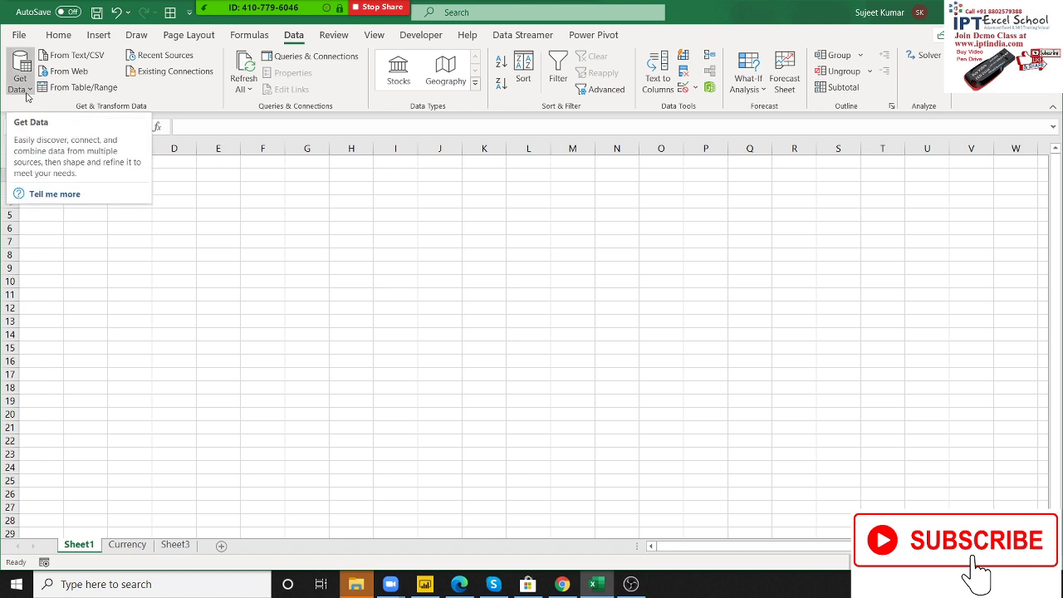
left_click(62, 73)
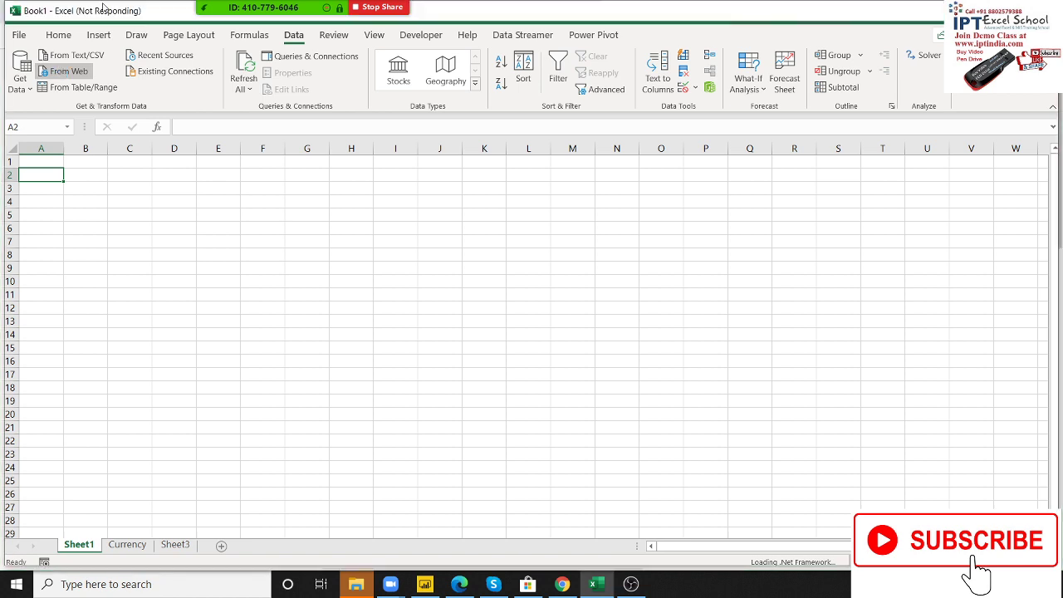
mouse_move(249, 10)
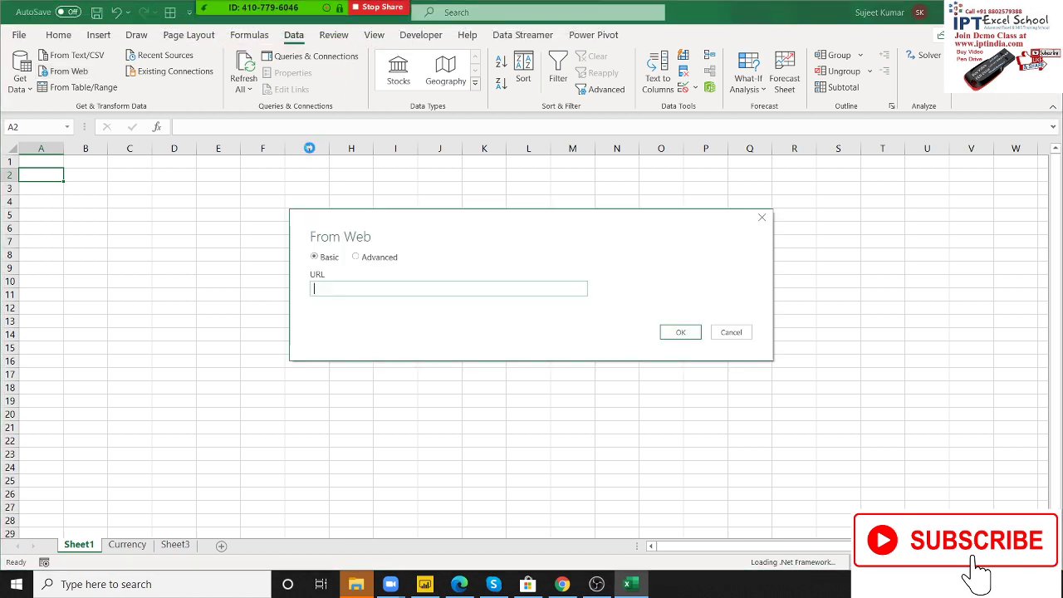
key("ctrl+v")
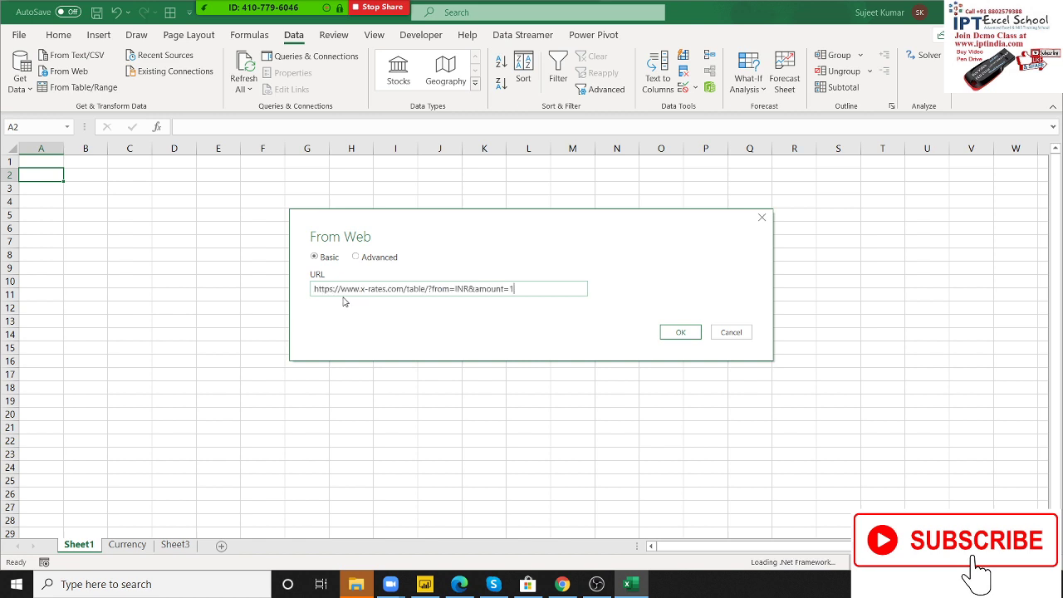
left_click(681, 334)
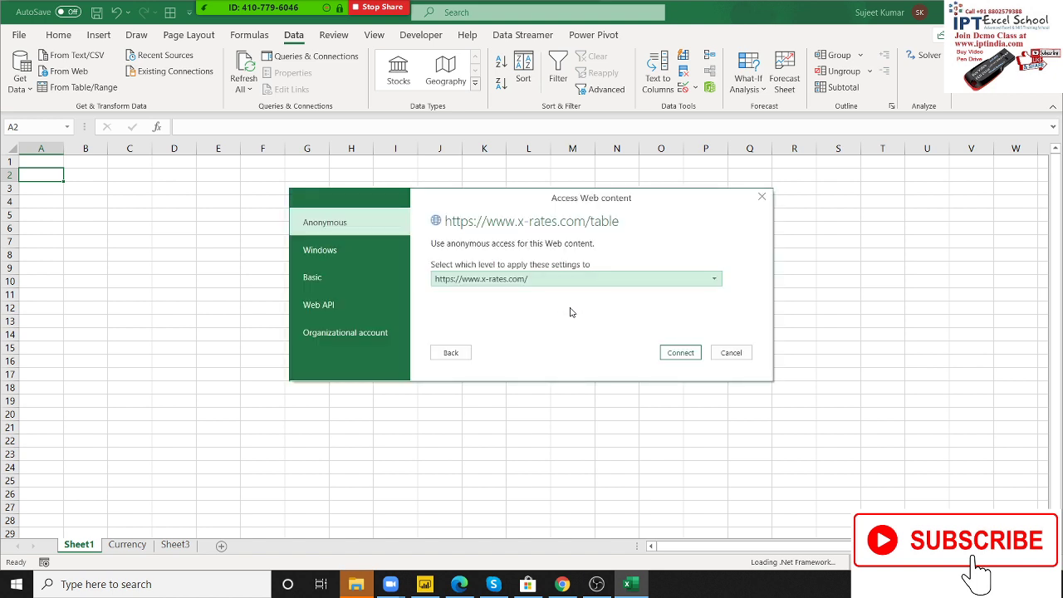
left_click(678, 355)
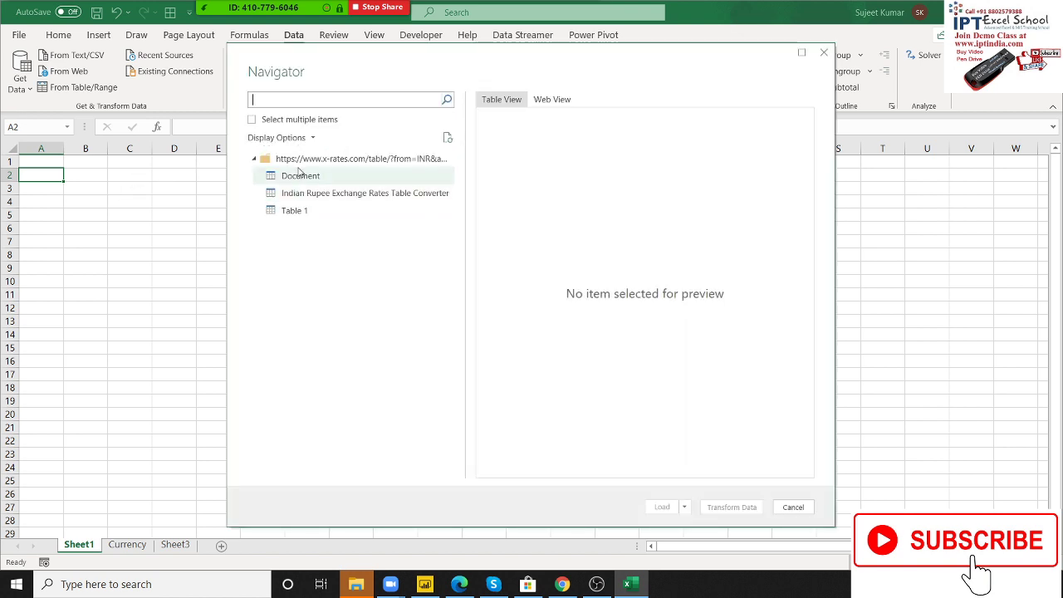
Compare the Table 1 and Converter previews, settling on Table 1's full rupee rate list
left_click(303, 211)
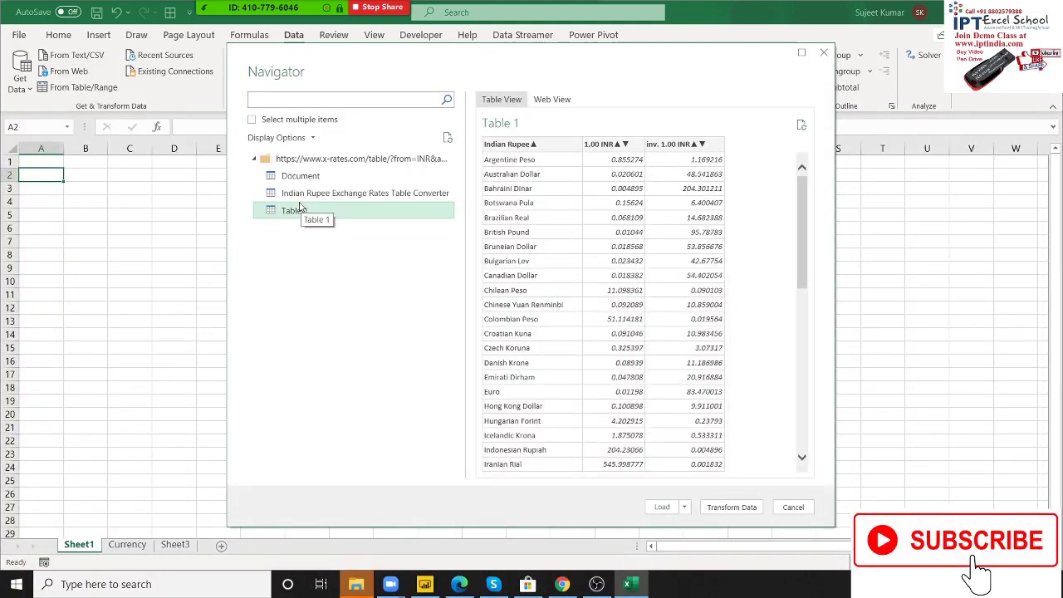
left_click(301, 194)
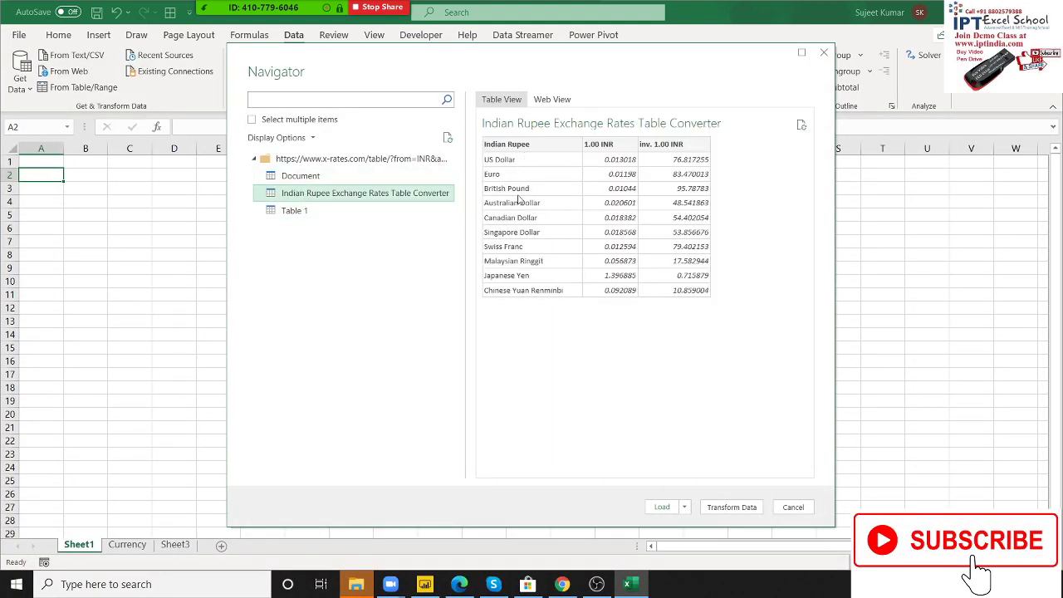
left_click(325, 212)
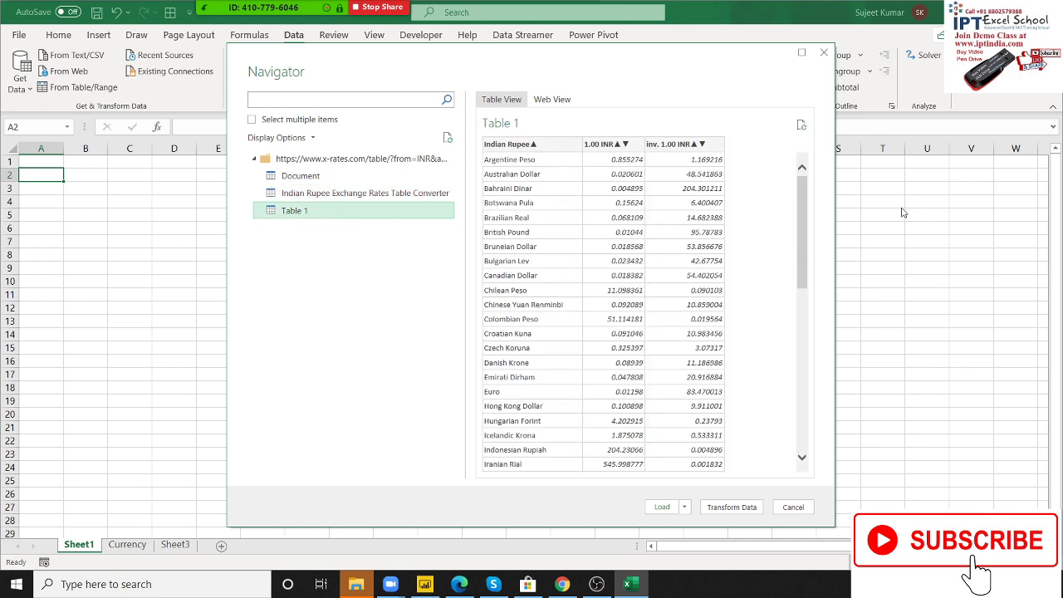
left_click_drag(804, 215, 799, 388)
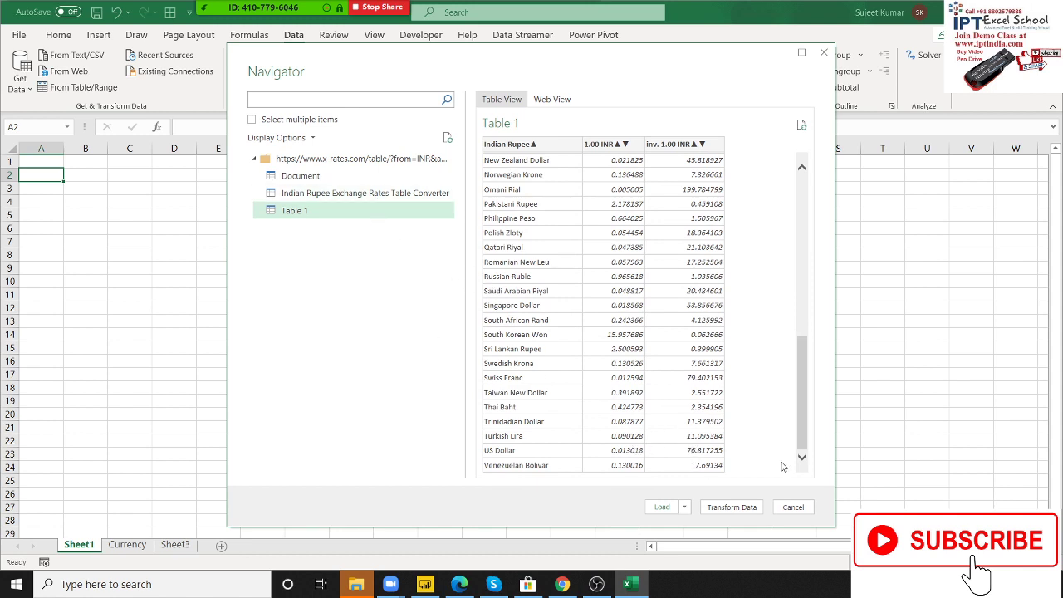
Load Table 1, then open one meeting participant's options from the participants list
left_click(649, 507)
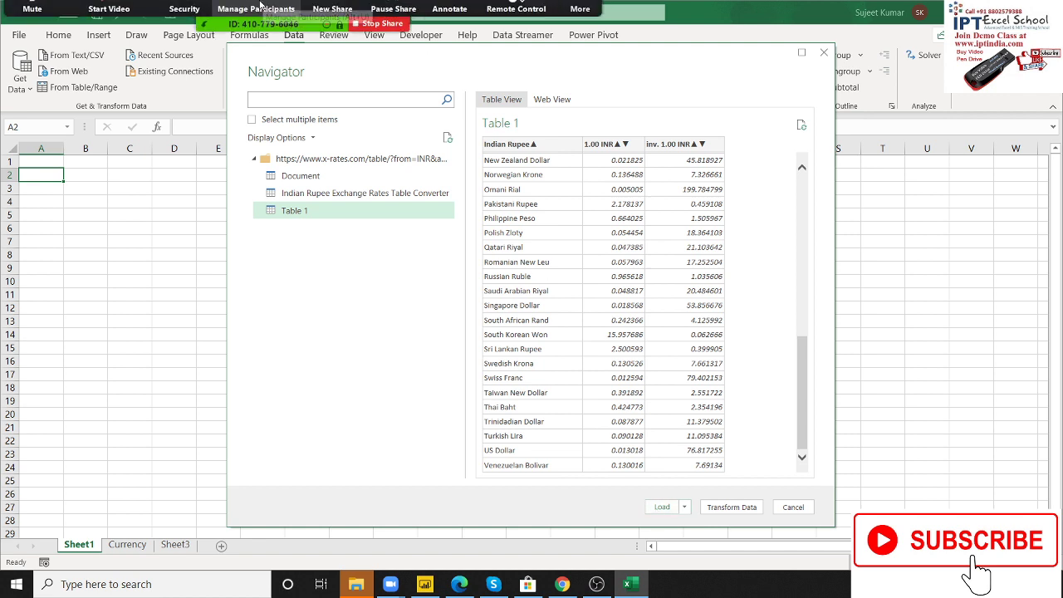
left_click(260, 8)
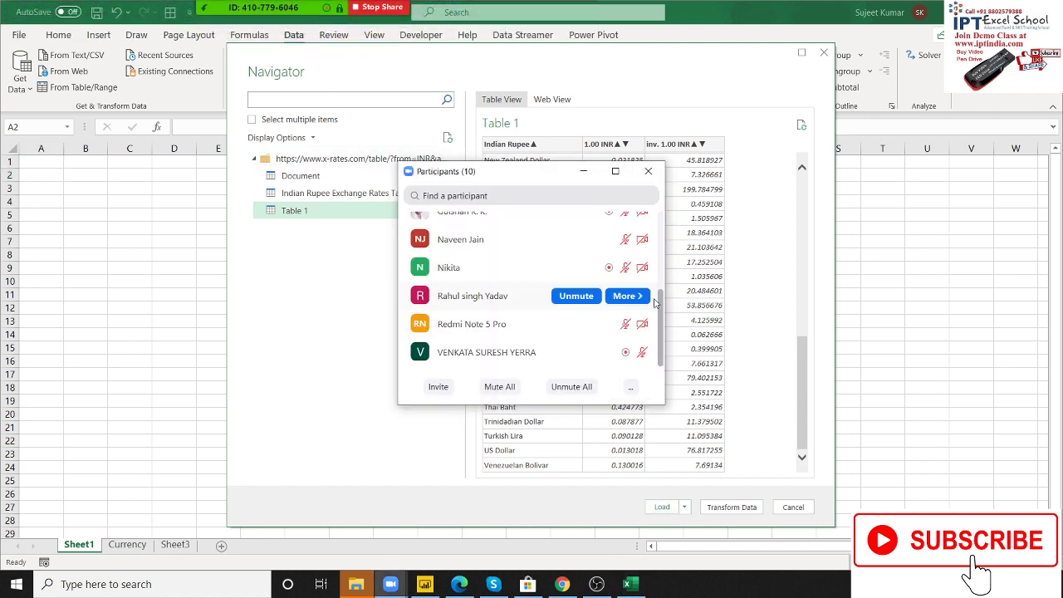
left_click(627, 326)
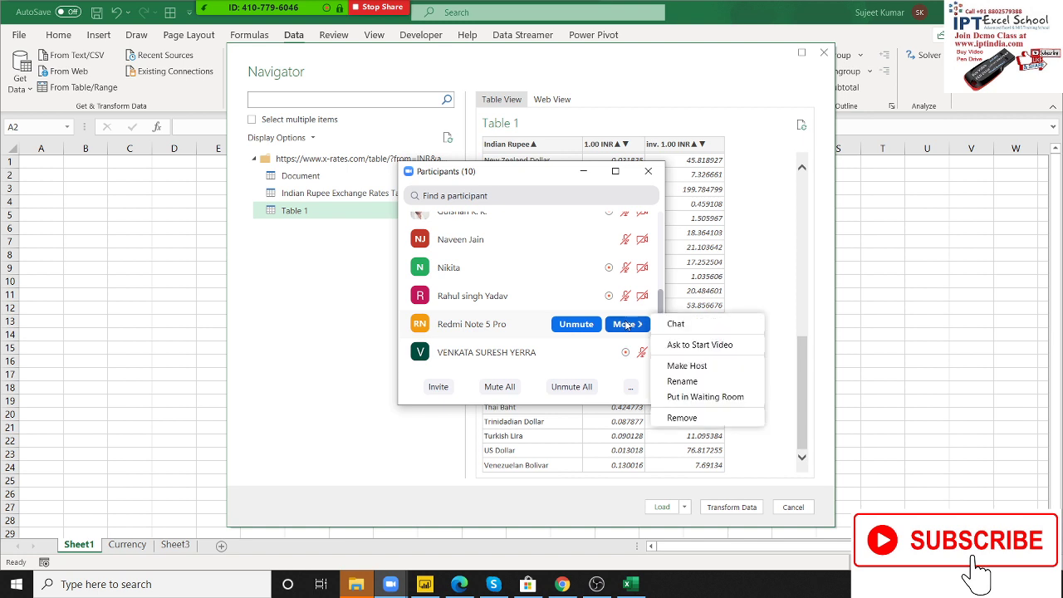
left_click(642, 242)
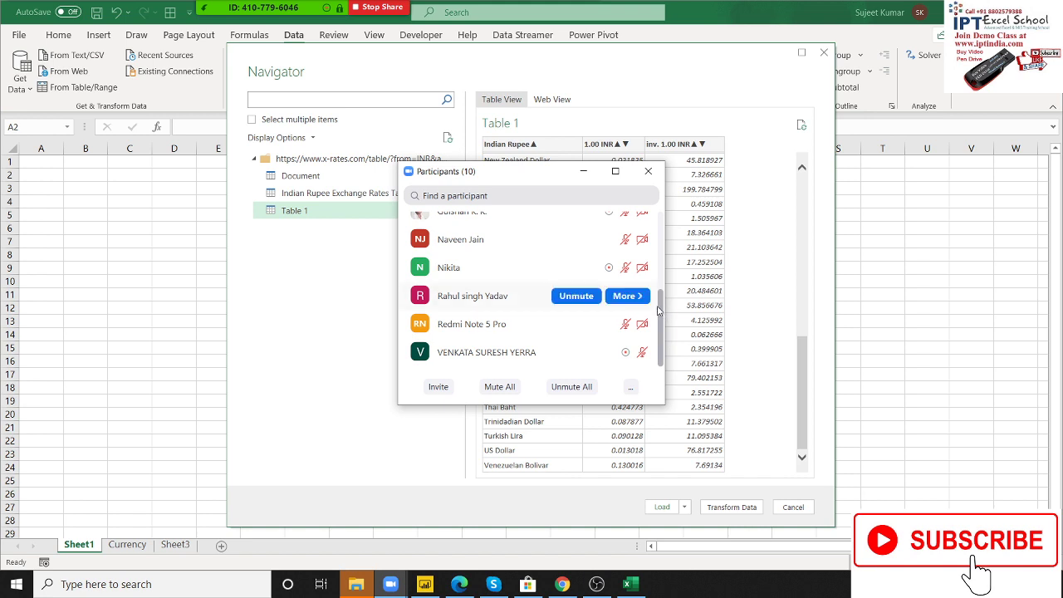
left_click_drag(663, 291, 666, 227)
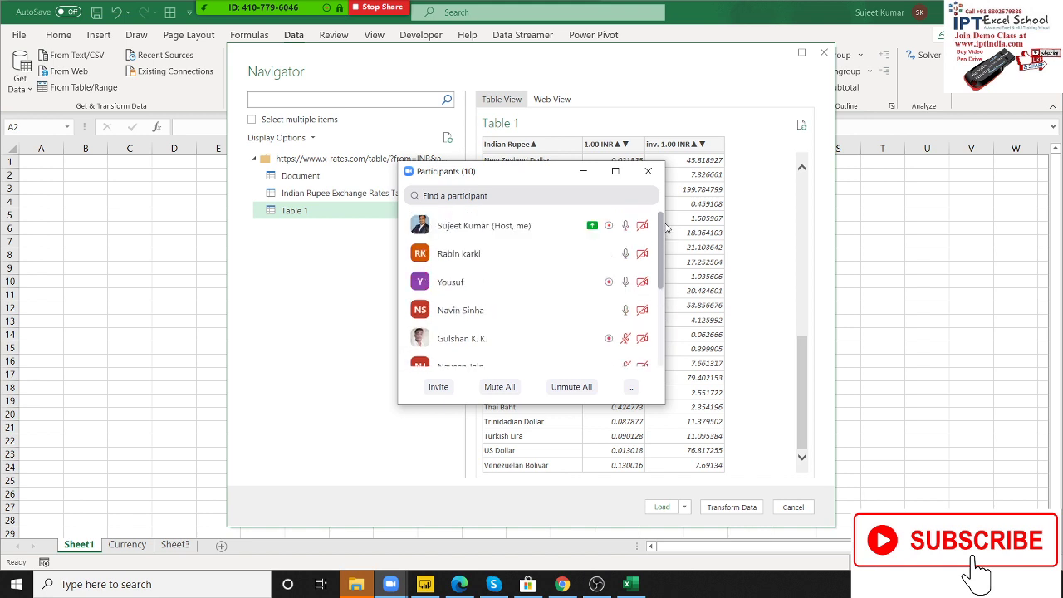
left_click(629, 254)
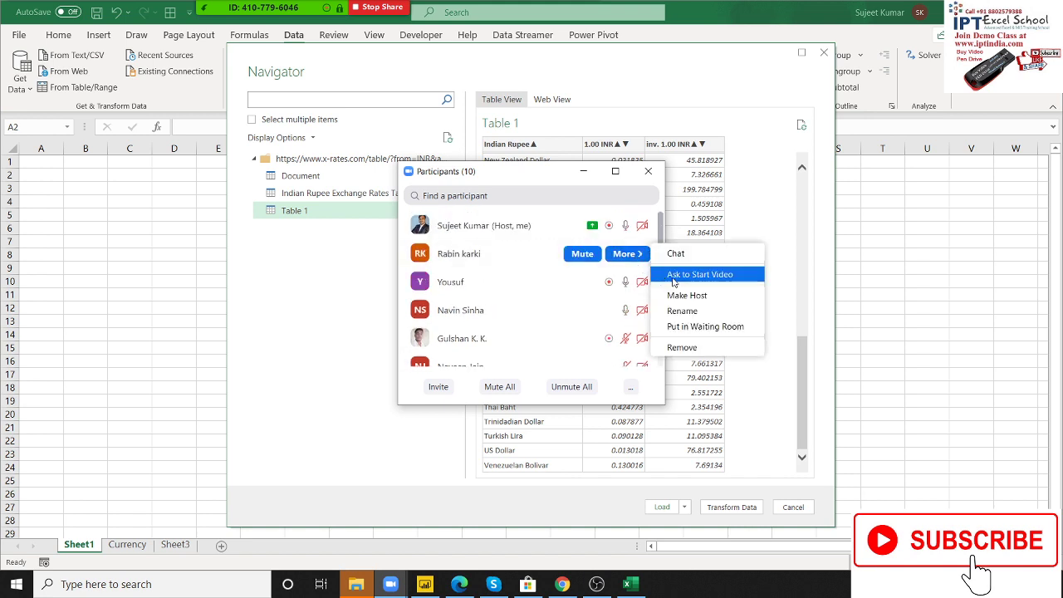
left_click(631, 314)
left_click(628, 310)
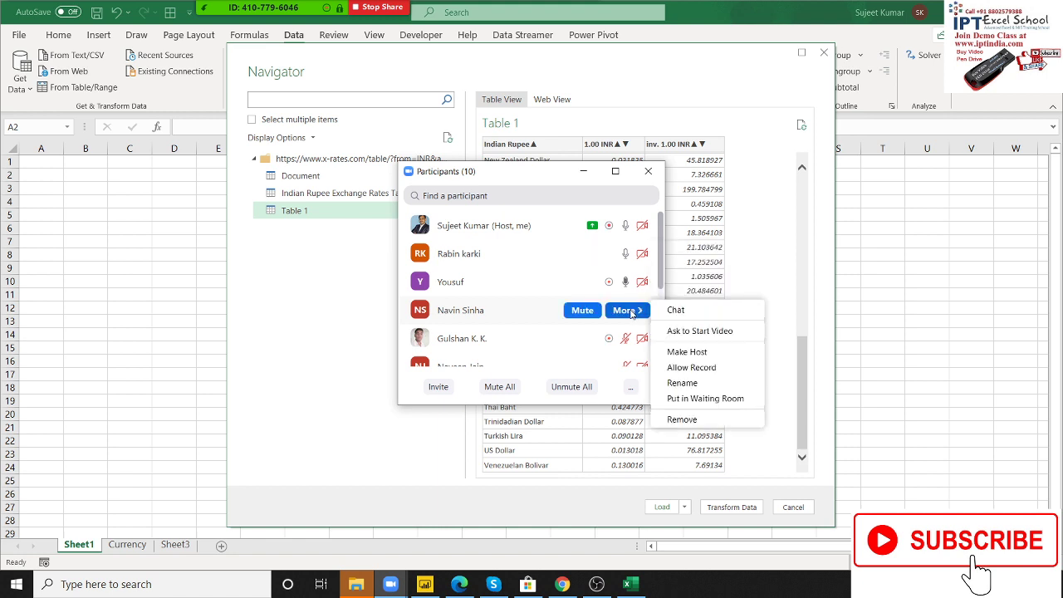
left_click(692, 364)
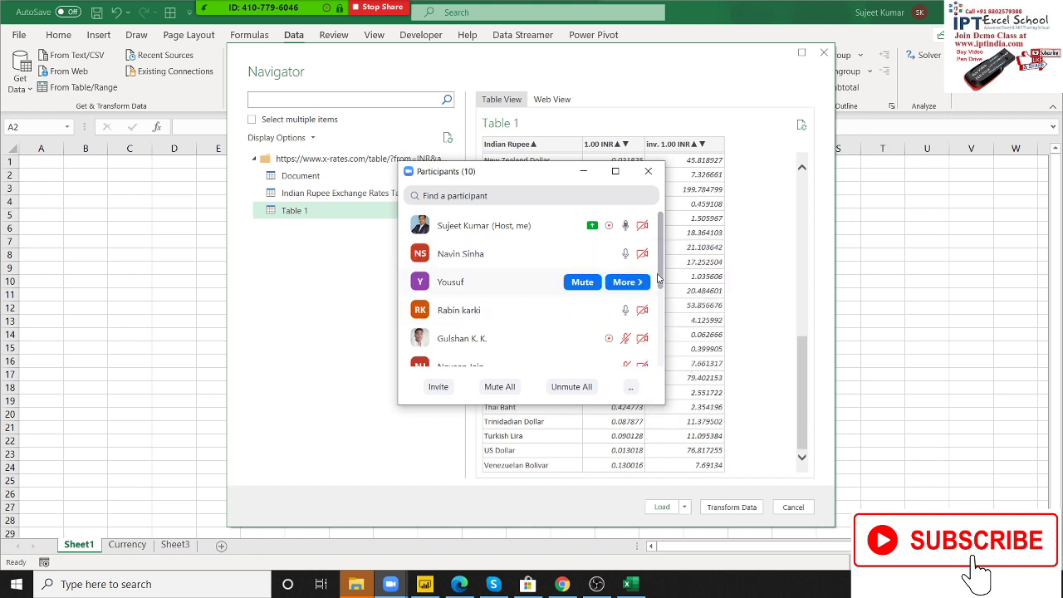
scroll(663, 304, "down", 2)
scroll(663, 303, "down", 2)
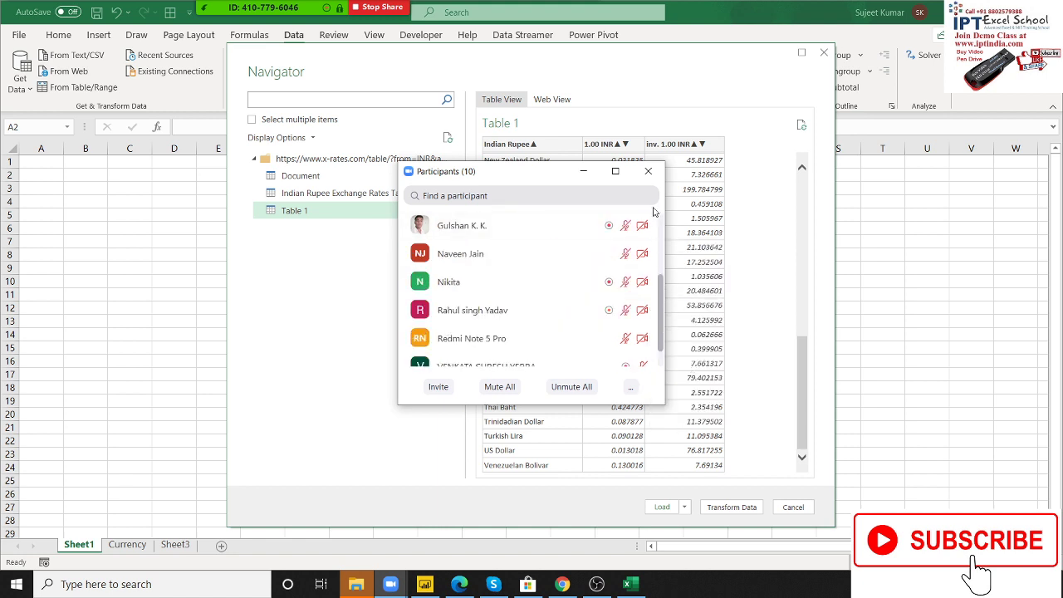
left_click(648, 171)
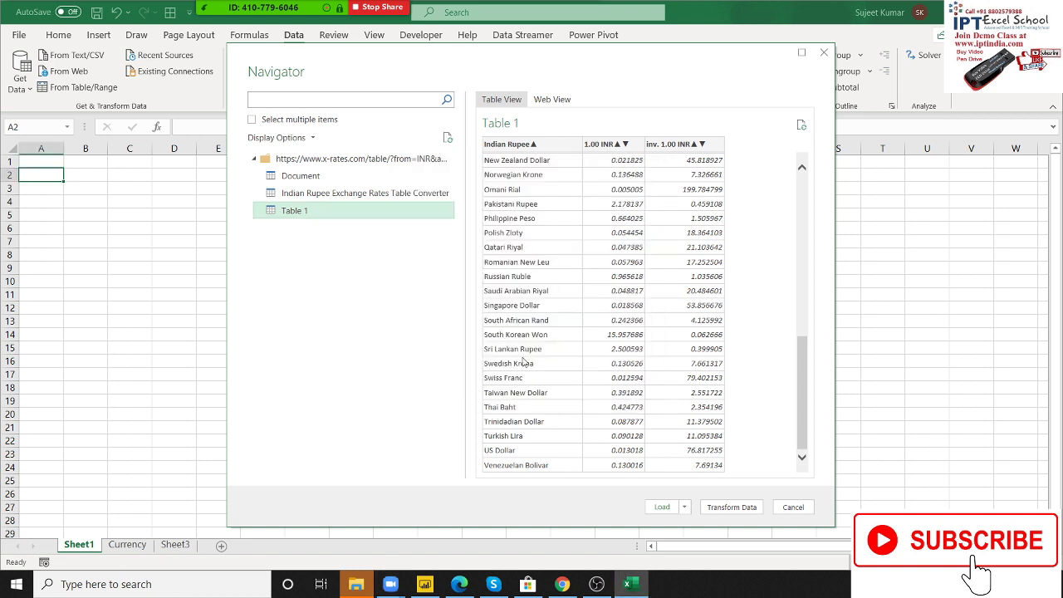
Load Table 1 into a new Sheet4, close the Queries & Connections pane, and return to Currency
left_click(663, 510)
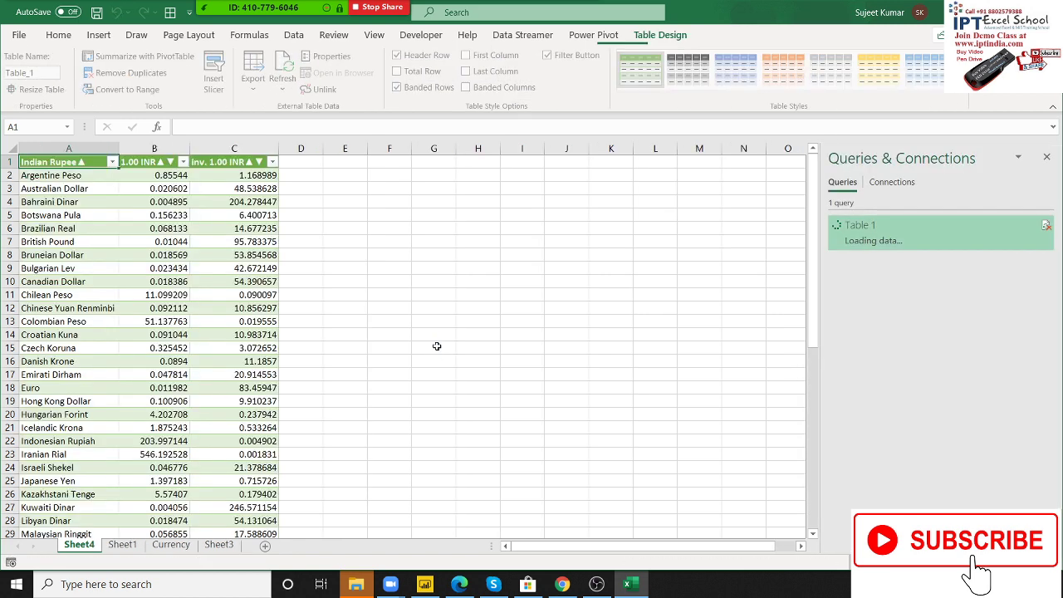
left_click(343, 267)
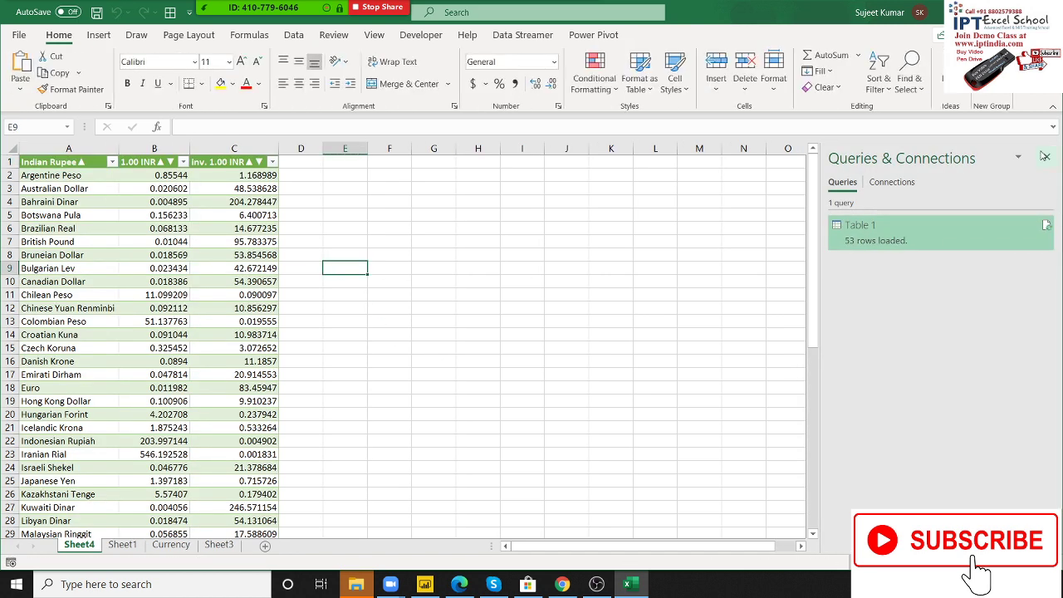
left_click(1046, 157)
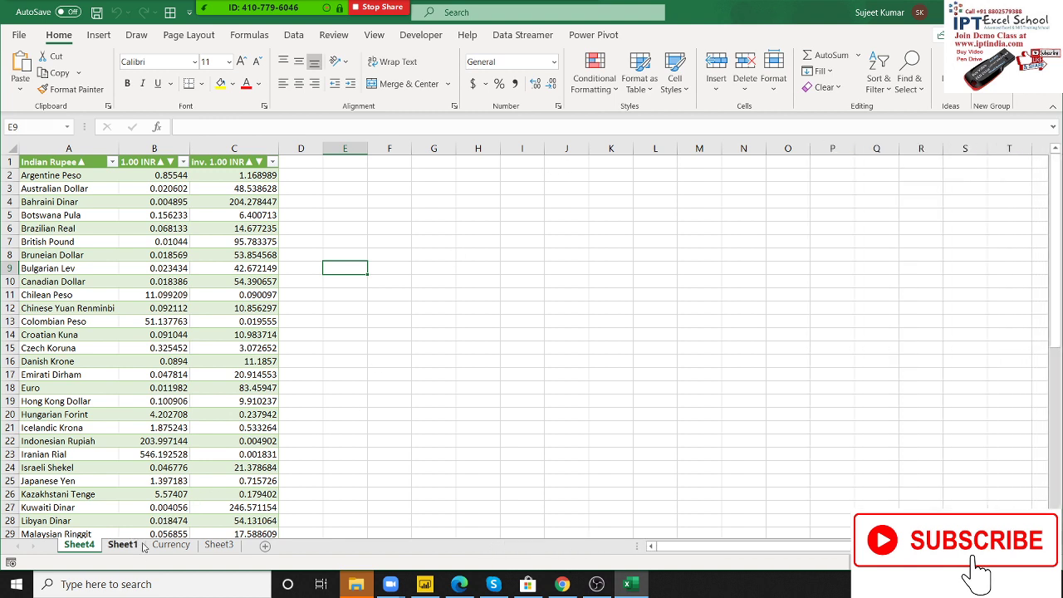
left_click(171, 545)
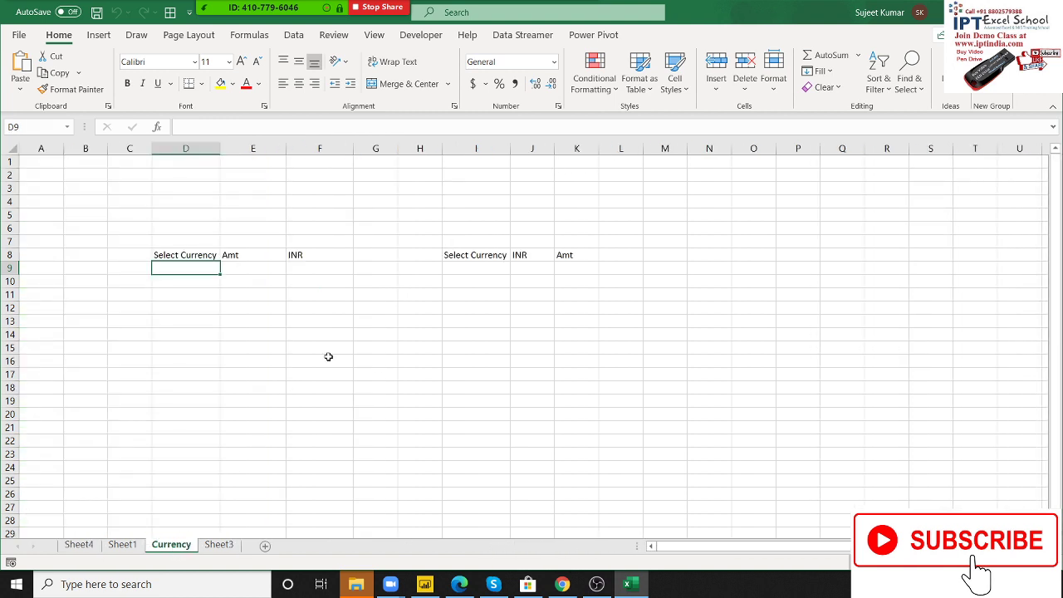
Give D9 a data-validation list sourced from Sheet4's currency names A2:A54
left_click(293, 35)
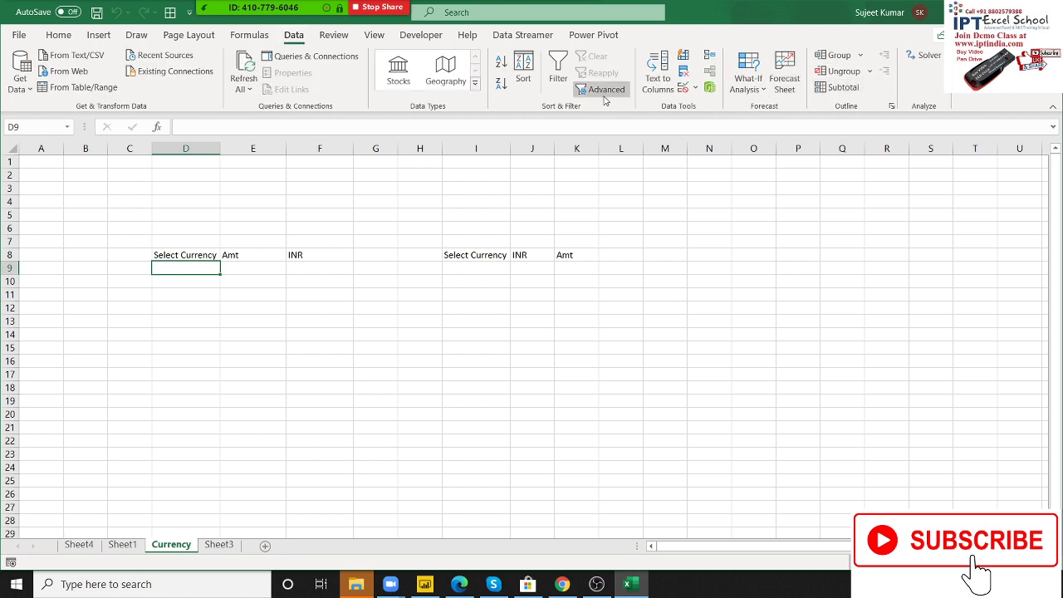
left_click(702, 88)
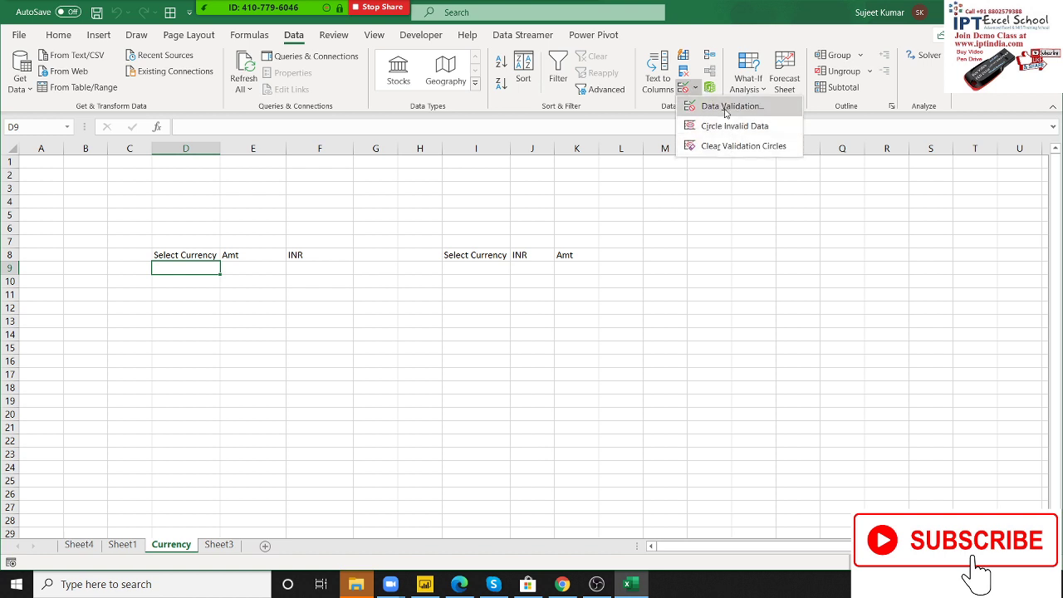
left_click(724, 107)
left_click(621, 332)
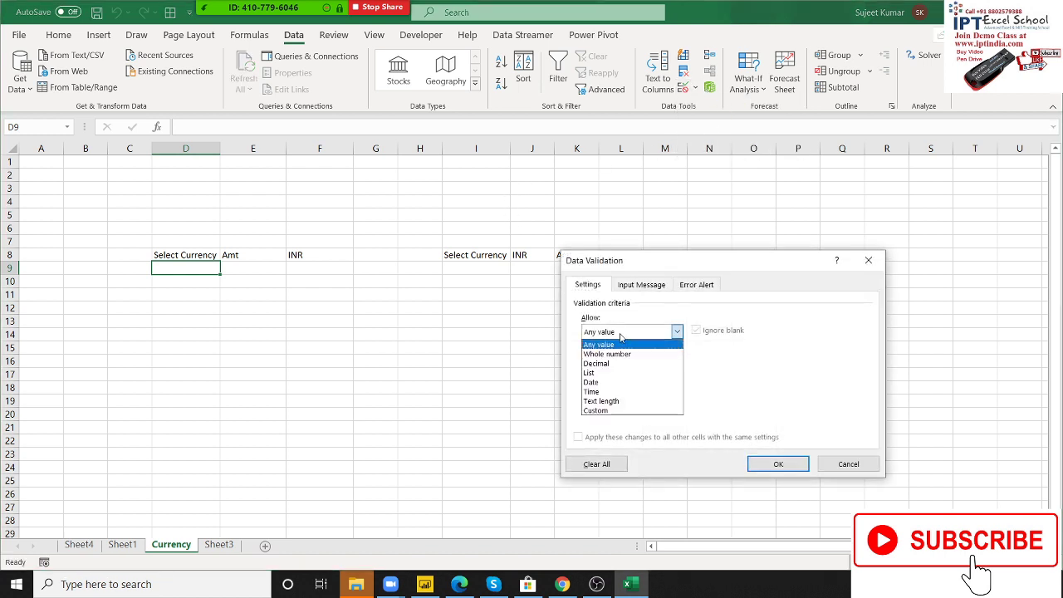
left_click(625, 377)
left_click(673, 388)
type("=")
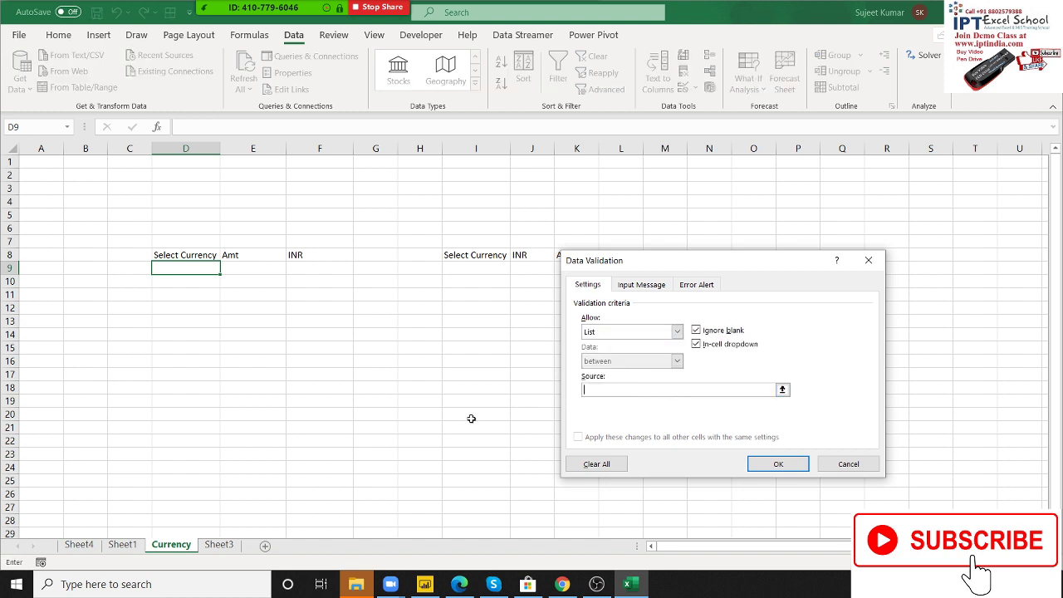
left_click(79, 545)
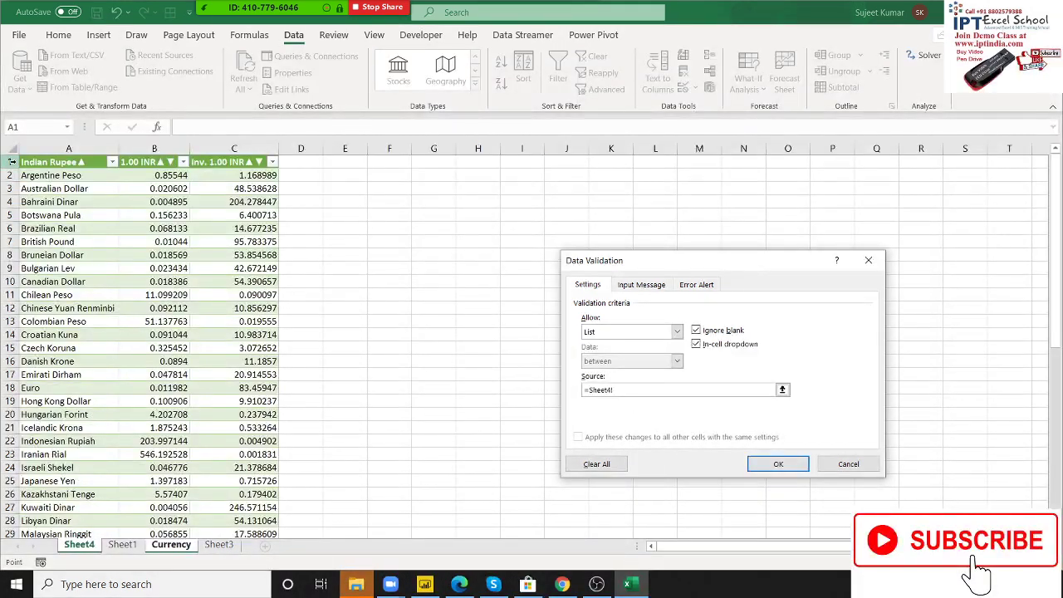
left_click(45, 176)
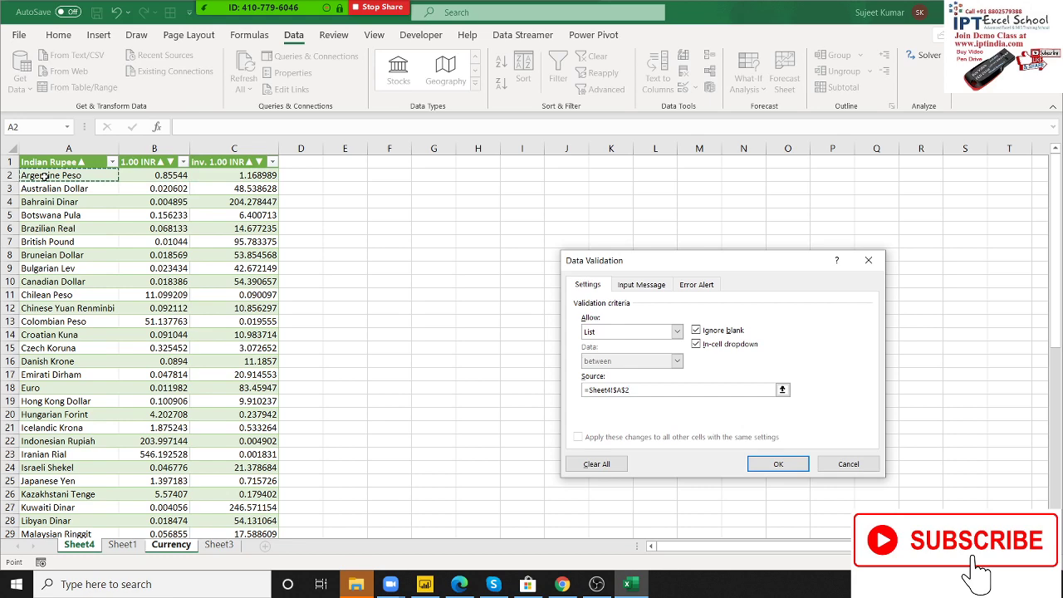
key("ctrl+shift+Down")
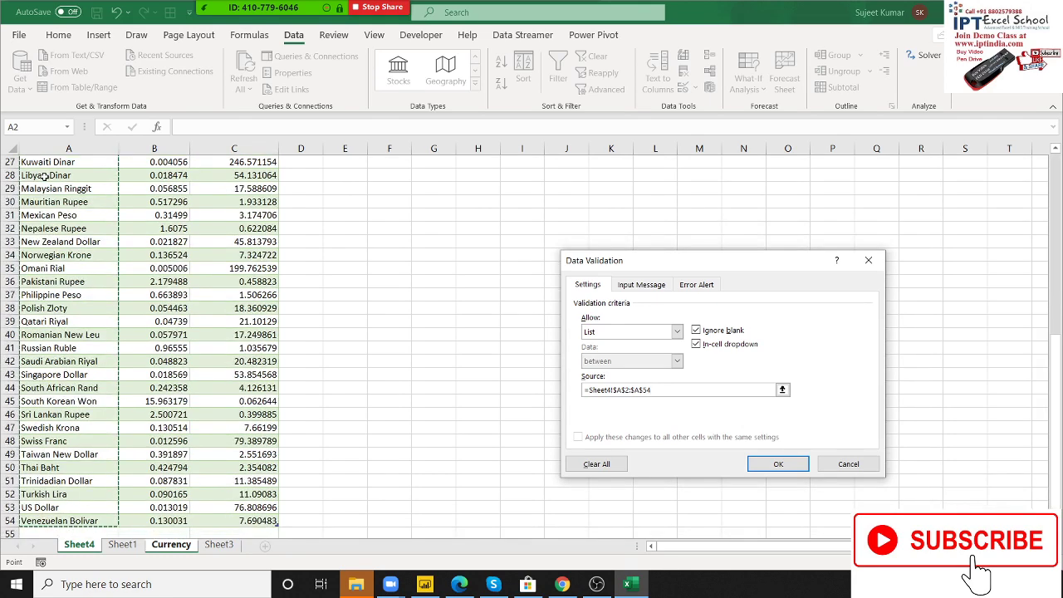
left_click(778, 464)
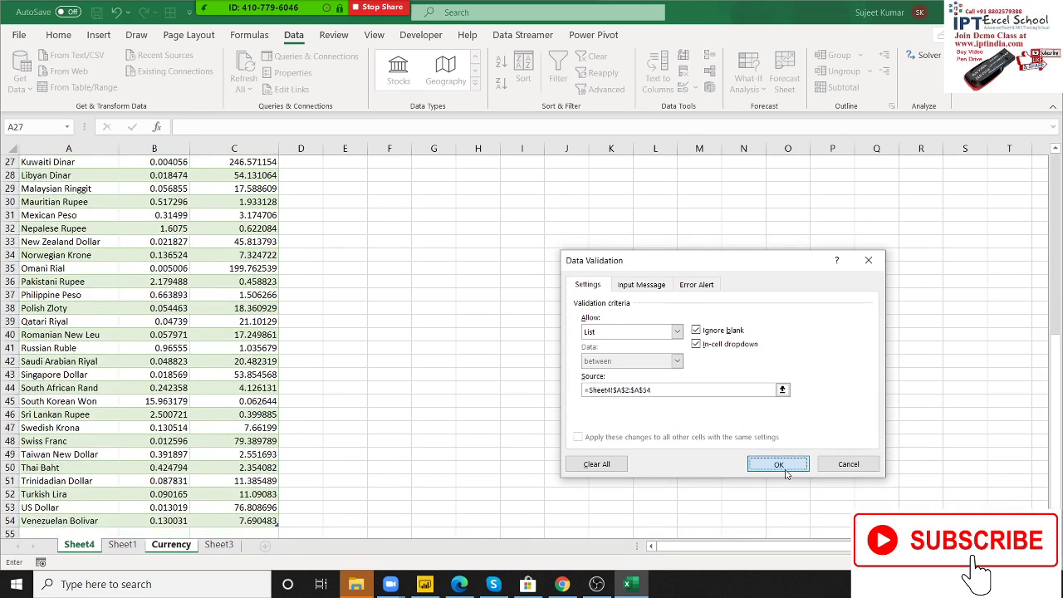
Choose US Dollar in D9, enter amount 1 in E9, and begin a VLOOKUP in F9
left_click(226, 268)
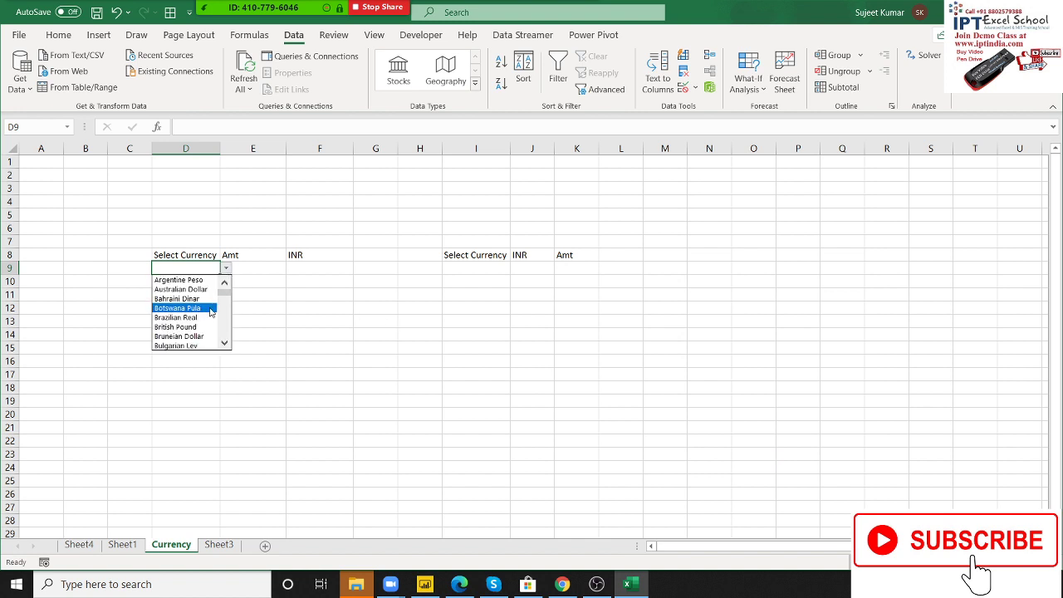
left_click(205, 267)
left_click(225, 268)
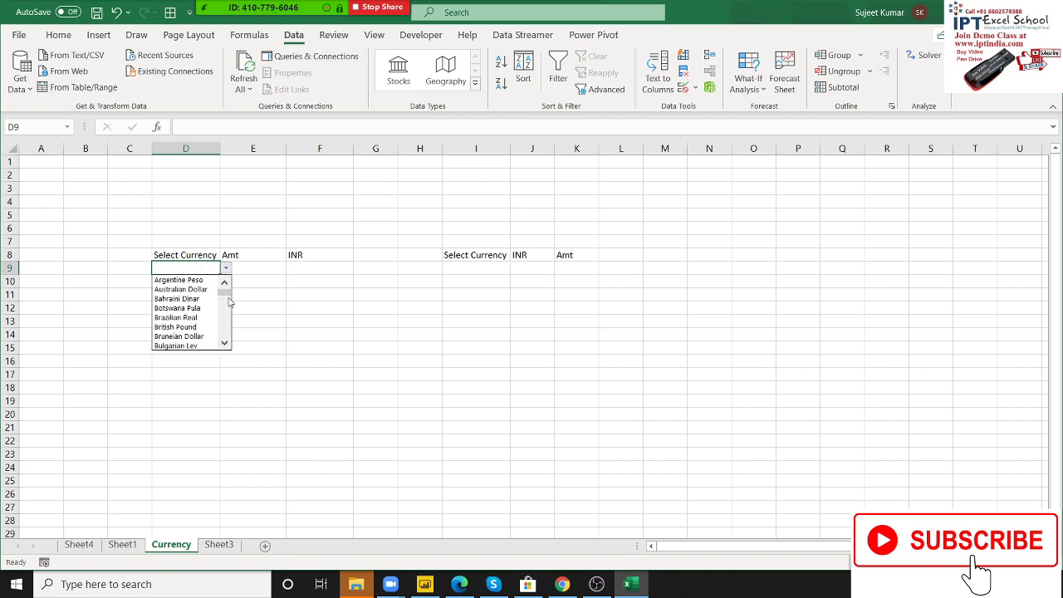
left_click_drag(227, 306, 225, 347)
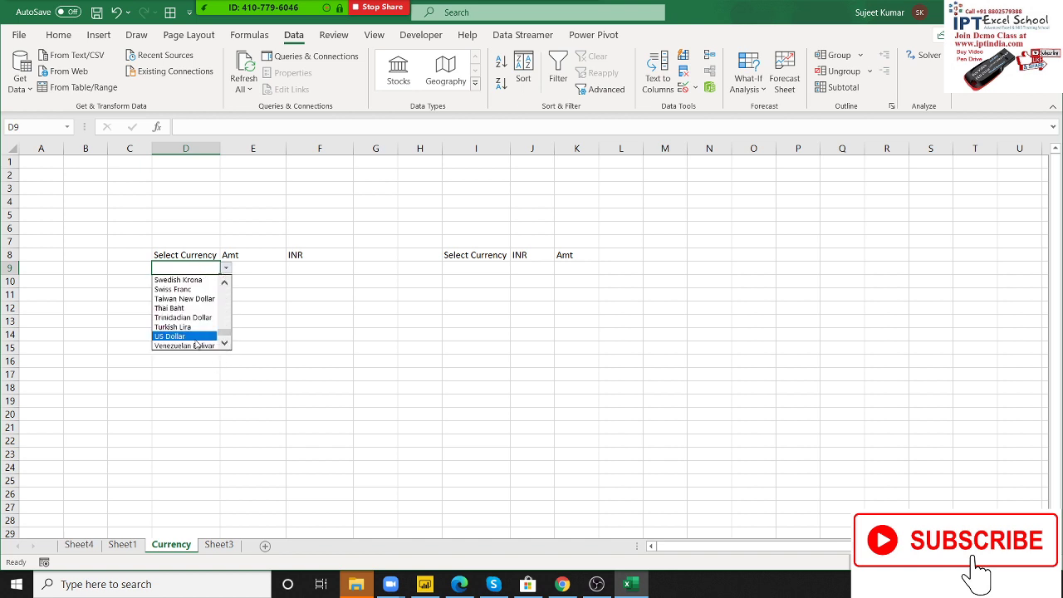
left_click(198, 336)
left_click_drag(341, 312, 337, 322)
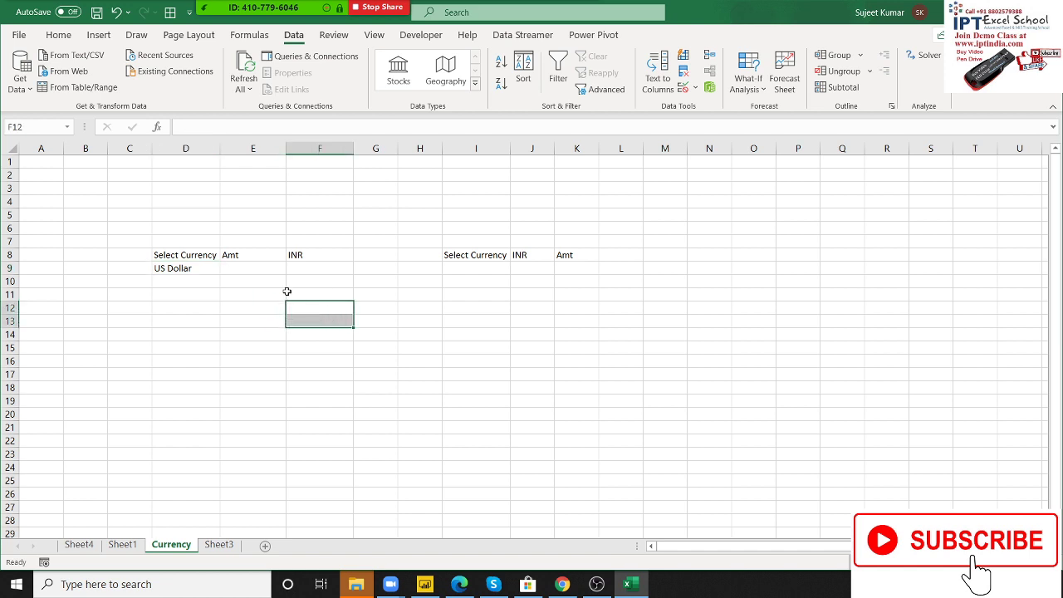
left_click(244, 268)
type("1")
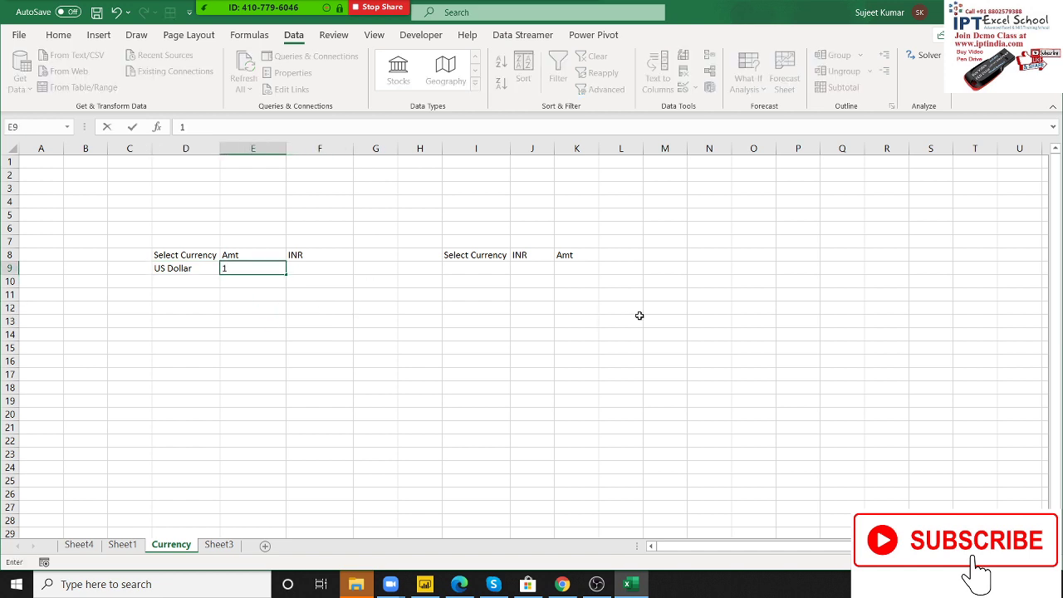
key("Tab")
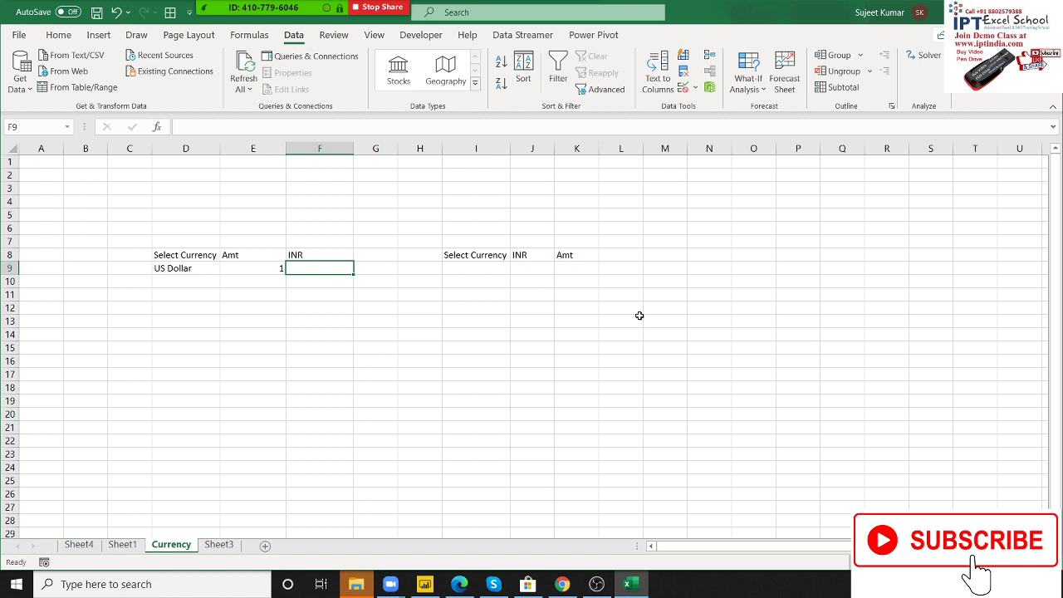
type("=")
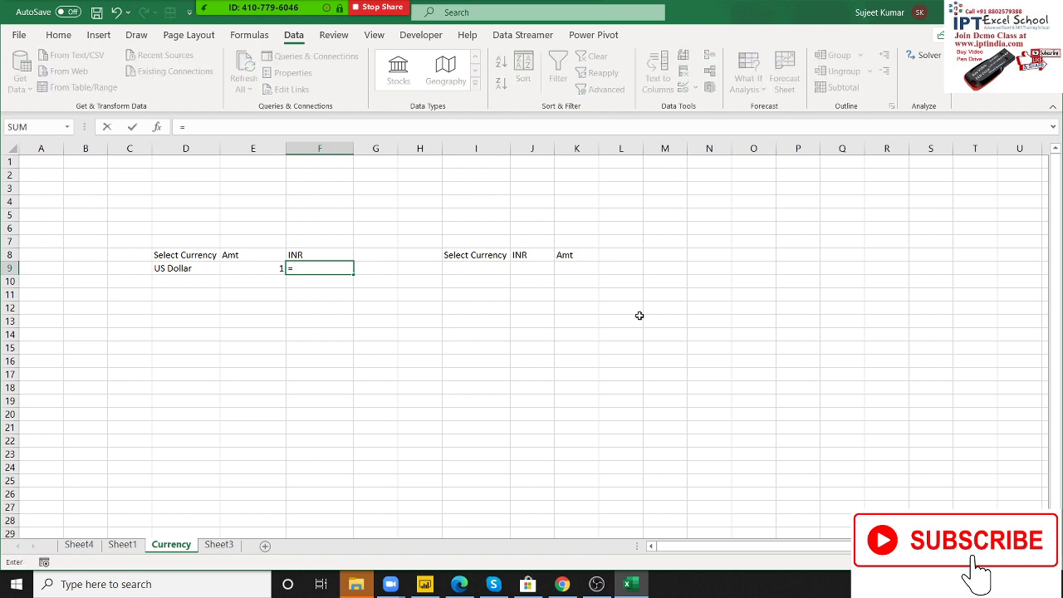
type("vl")
Enter a VLOOKUP in F9 finding D9 in Sheet4 columns A:C, returning column 3
key("Tab")
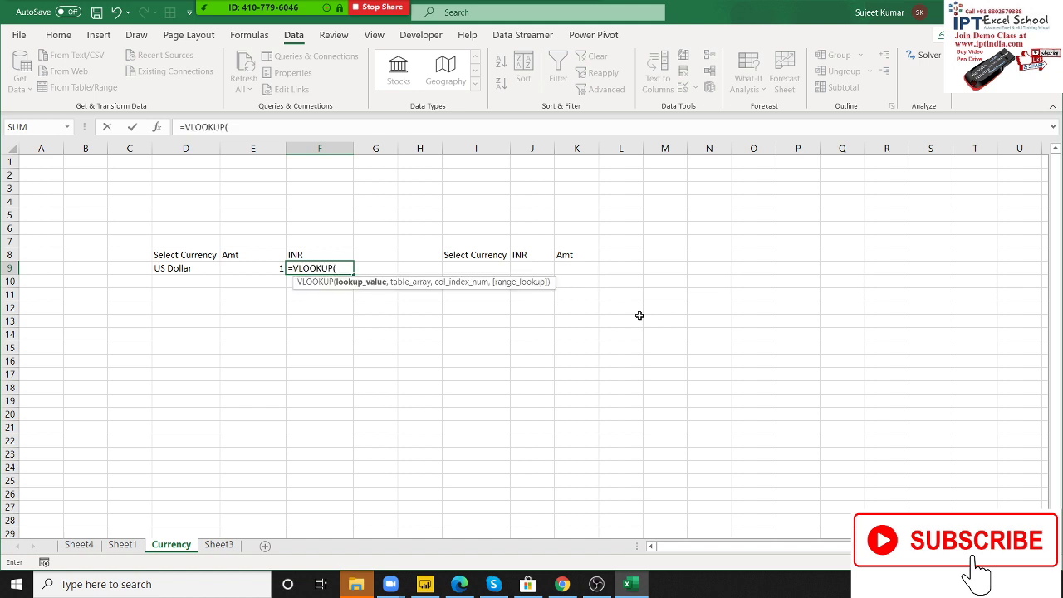
key("Left")
key("Left")
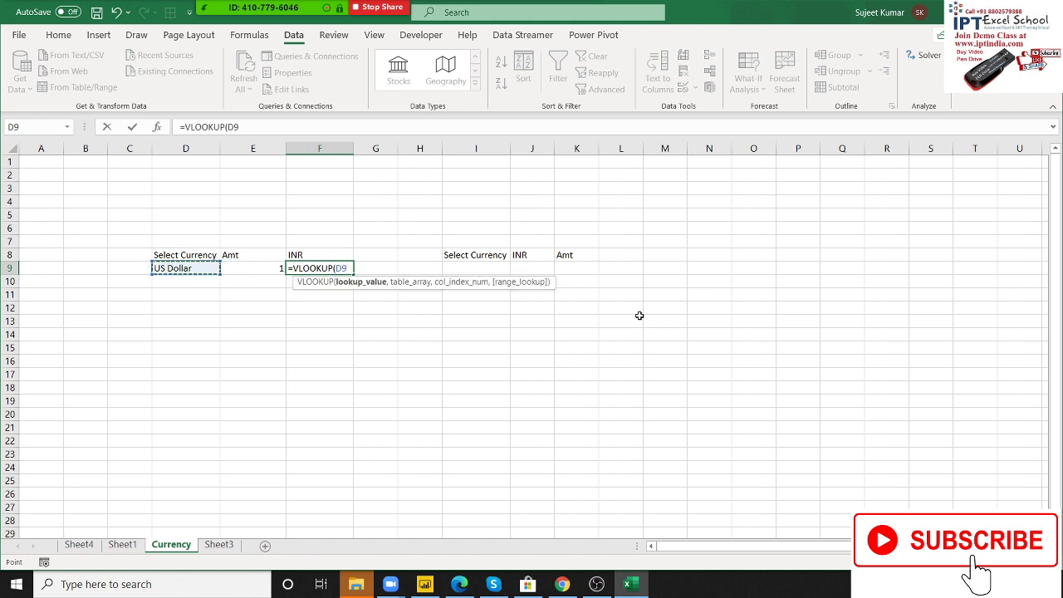
type(",")
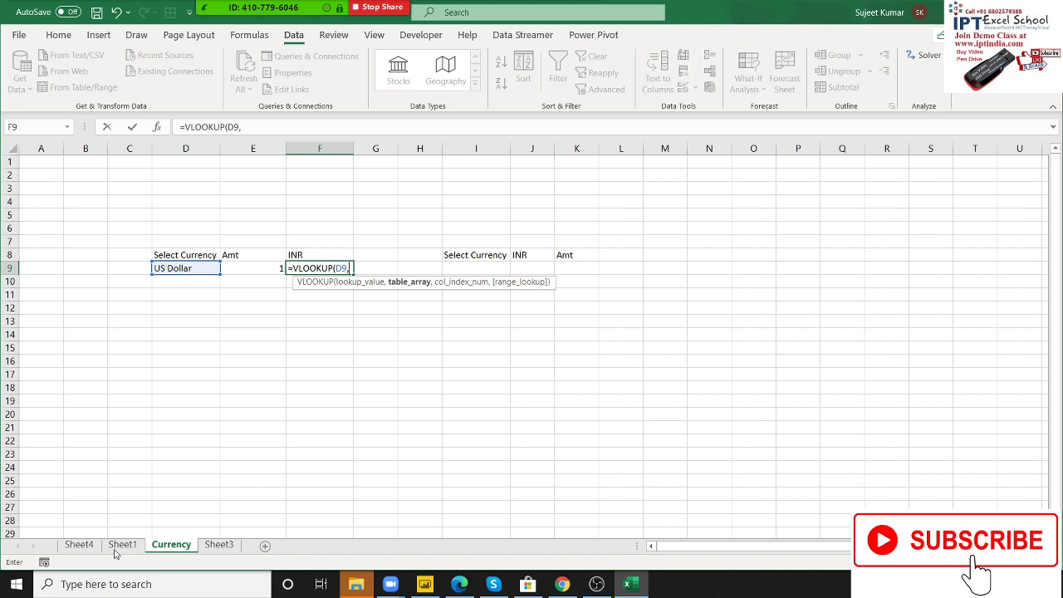
left_click(78, 545)
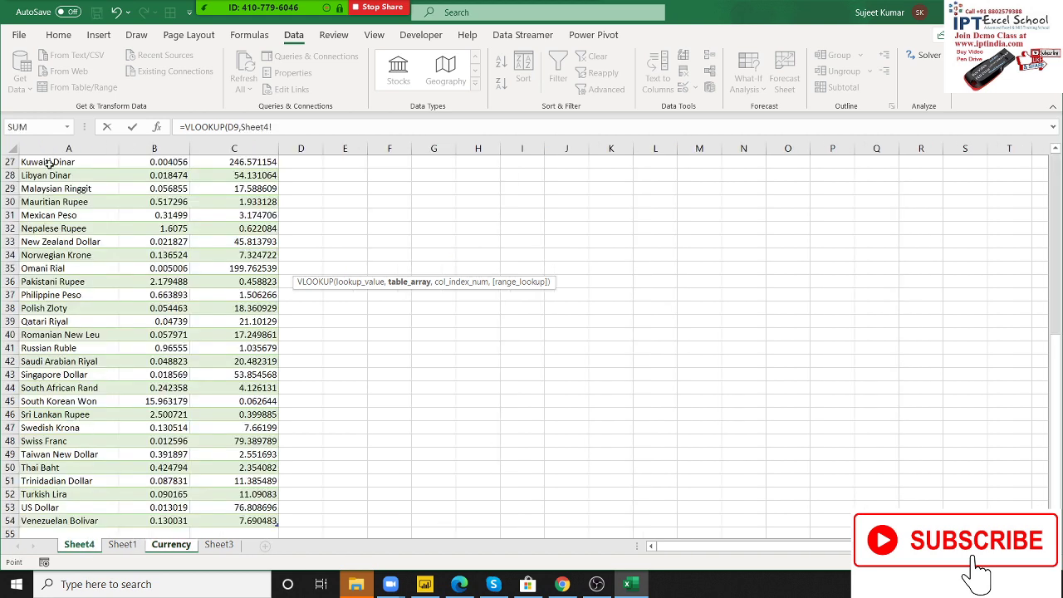
mouse_move(48, 148)
left_mouse_down()
mouse_move(189, 136)
mouse_move(234, 148)
left_mouse_up()
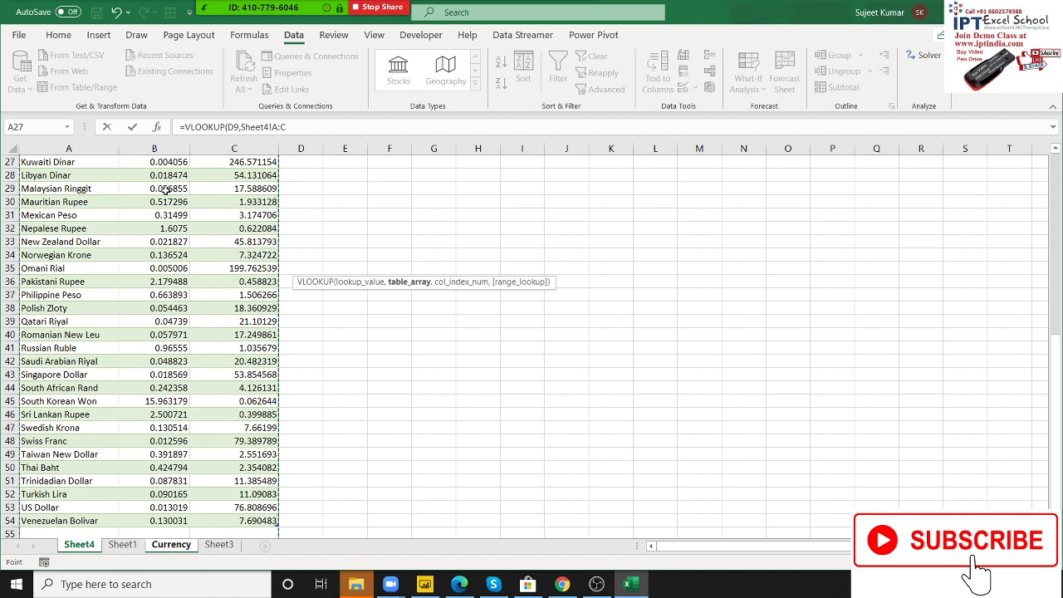
type("3,")
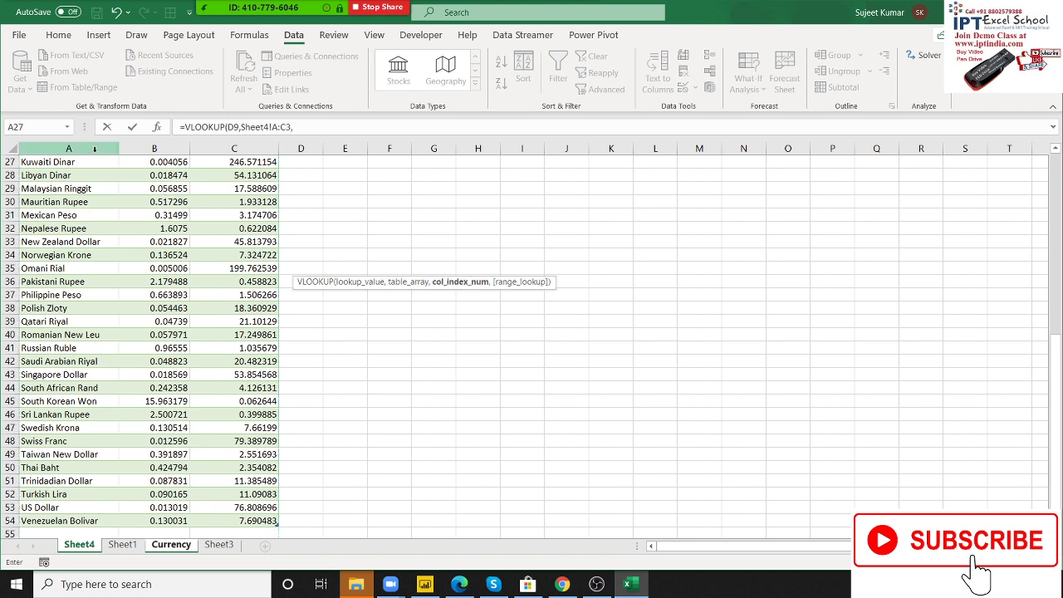
type("0)")
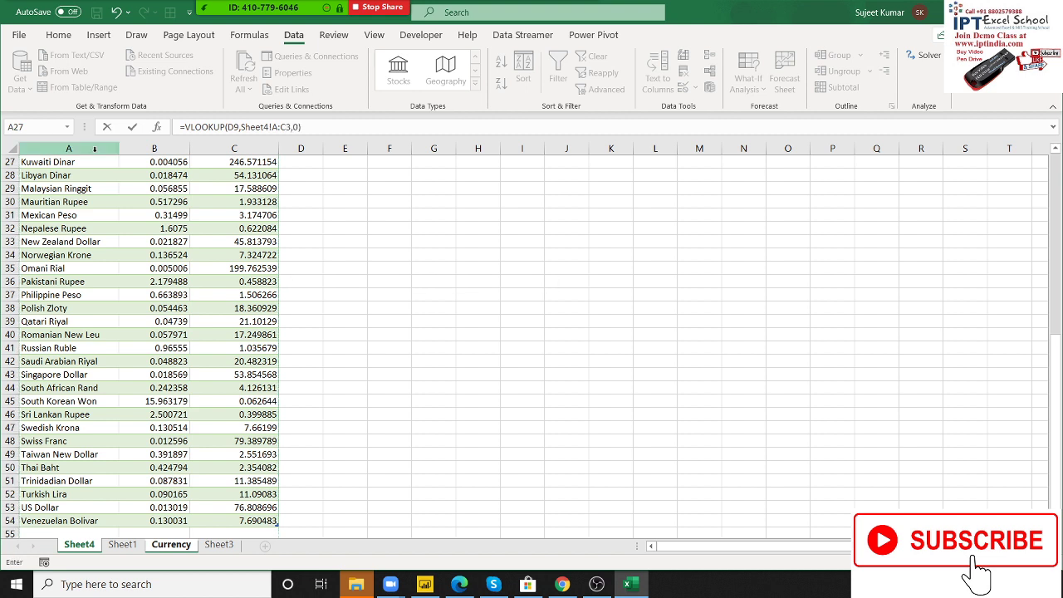
key("Return")
Fix the missing comma and multiply by E9: =(VLOOKUP(D9,Sheet4!A:C,3,0))*E9, giving 76.808696
key("Up")
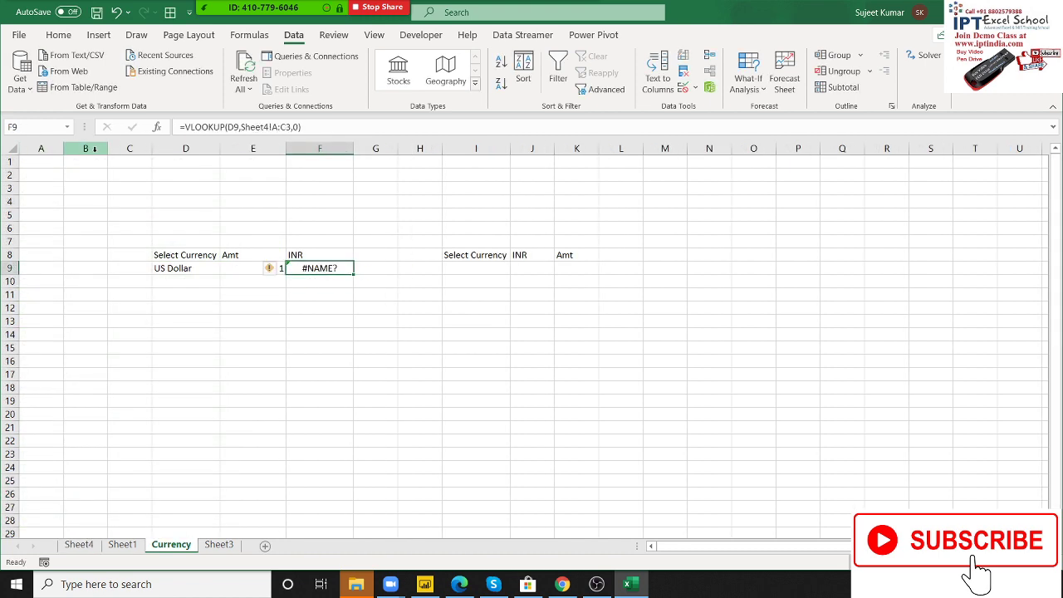
left_click(290, 128)
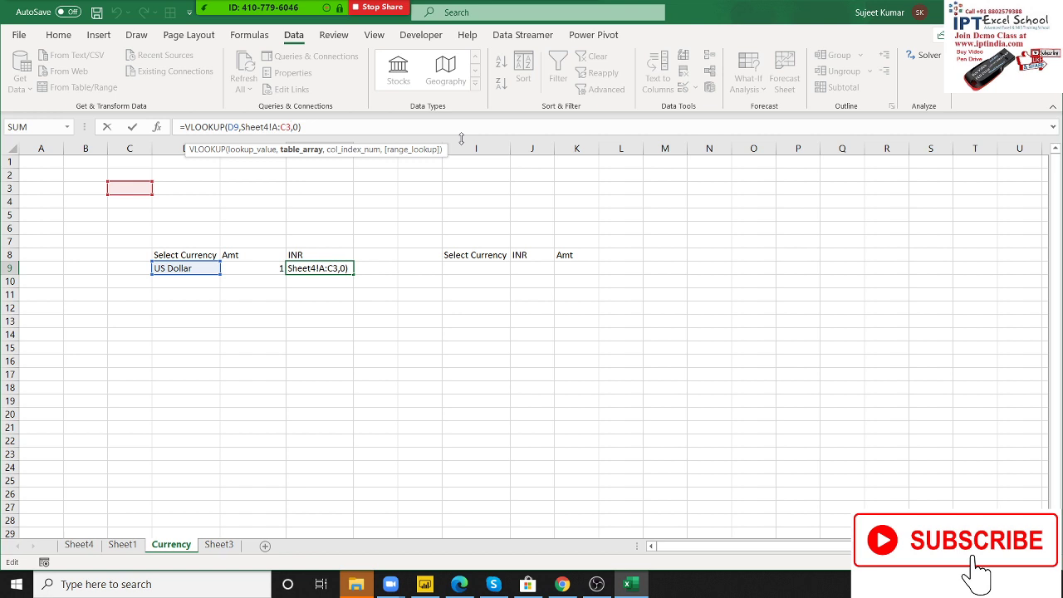
type(",")
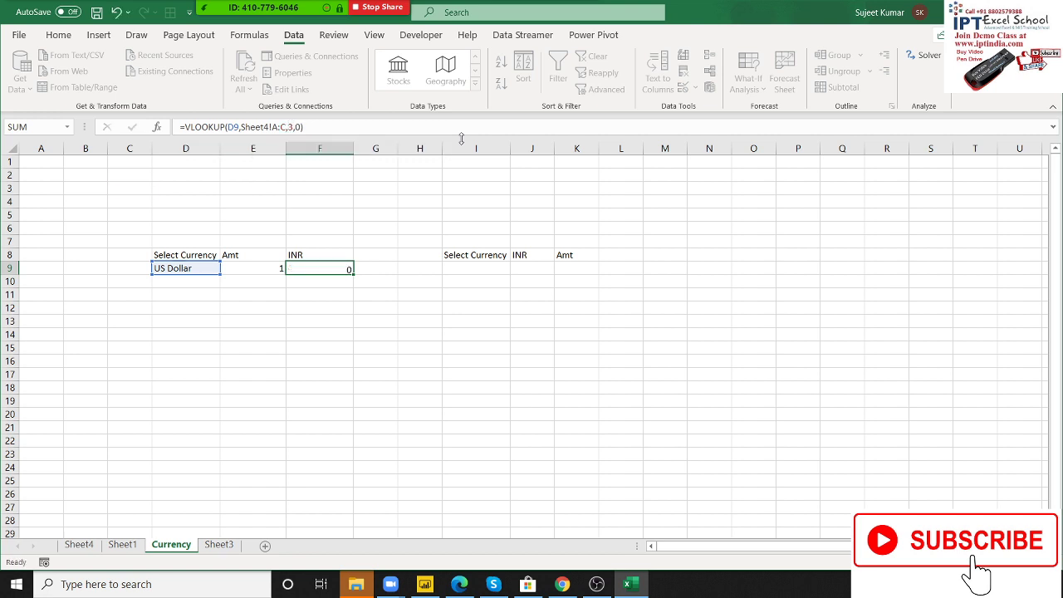
key("Return")
key("Up")
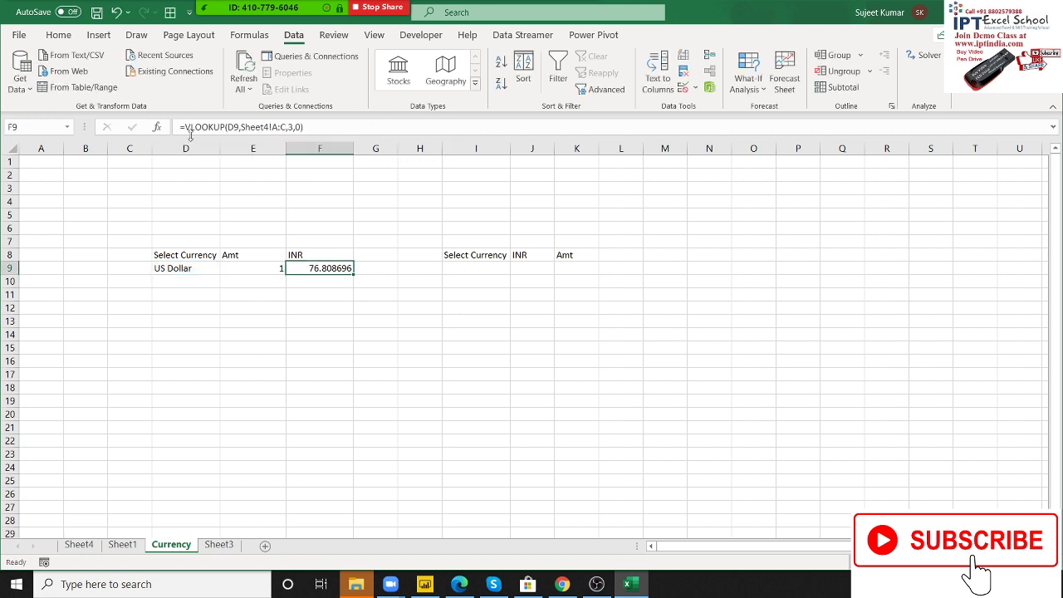
left_click(188, 127)
type("(")
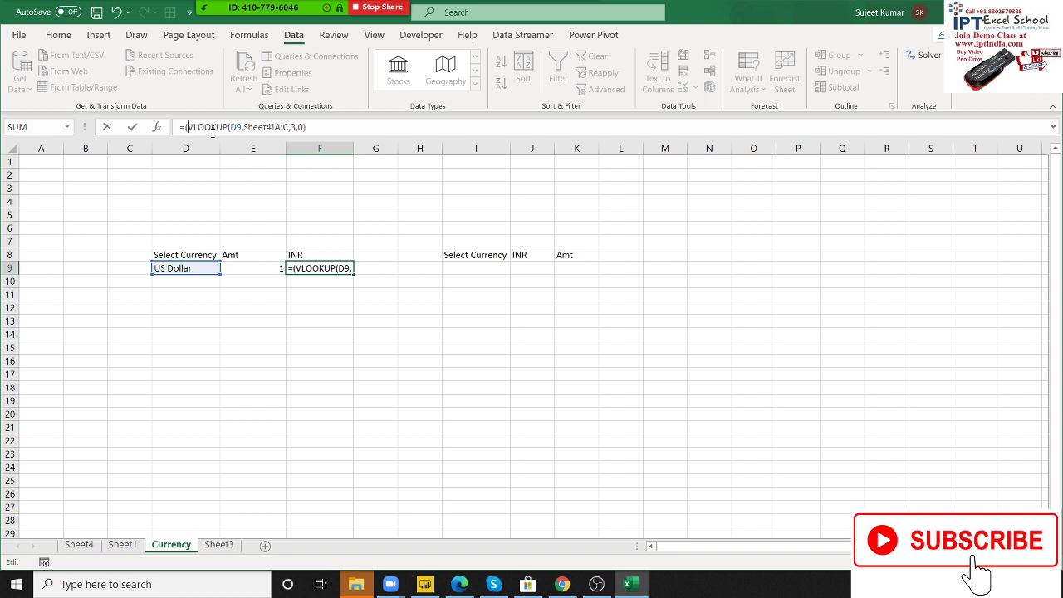
type(")")
type("*")
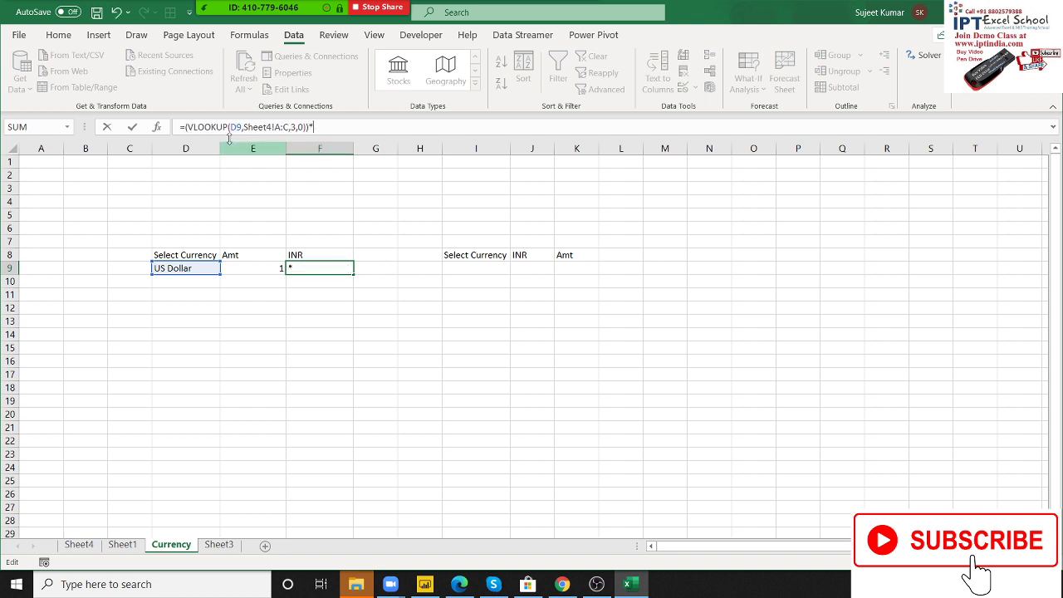
left_click(263, 269)
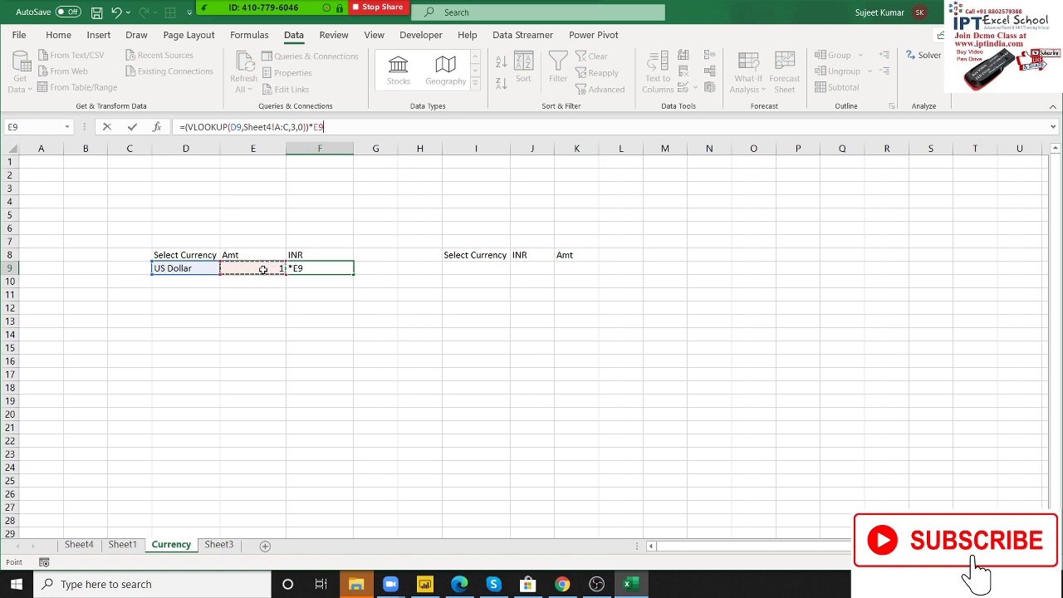
key("Return")
key("Up")
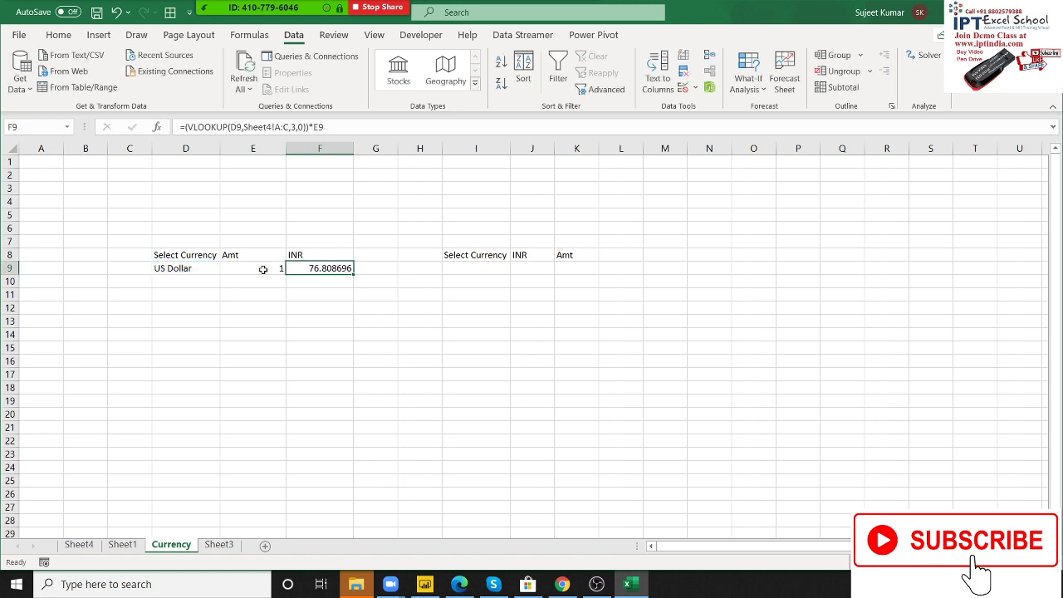
left_click(262, 269)
type("2")
key("Return")
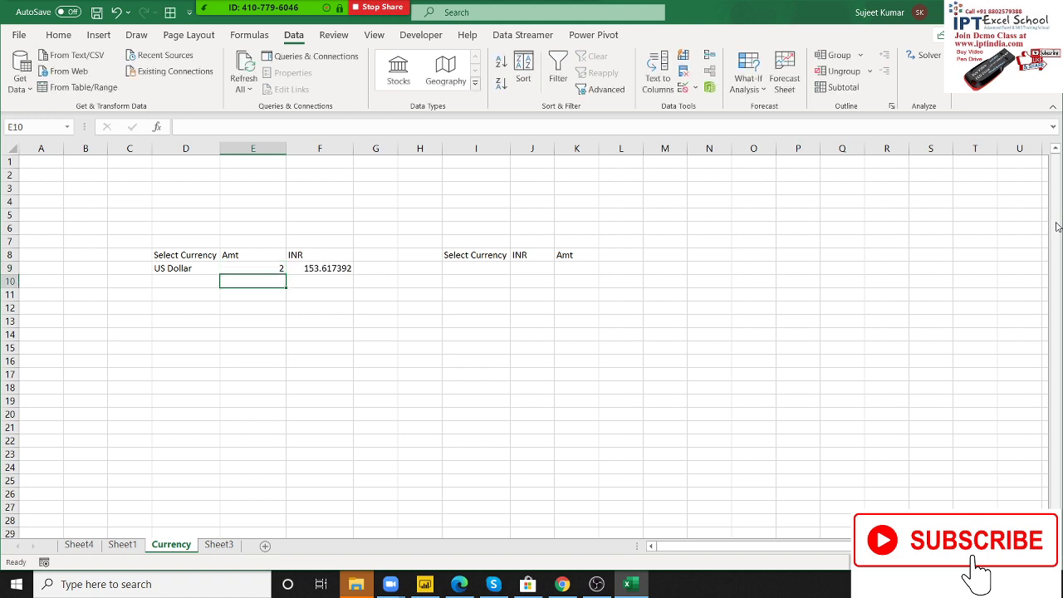
key("Up")
type("3")
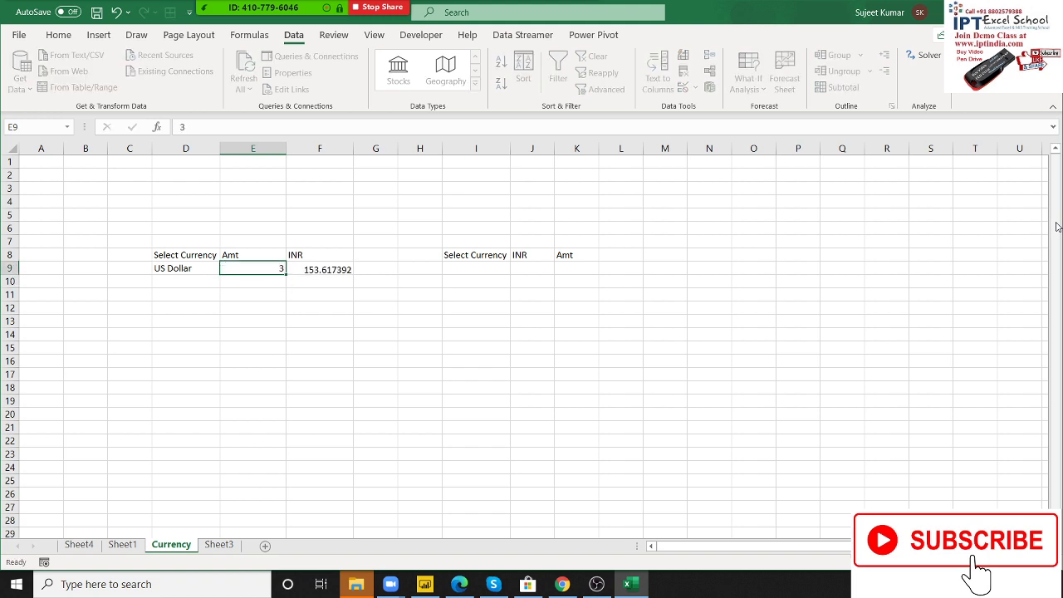
key("Return")
key("Up")
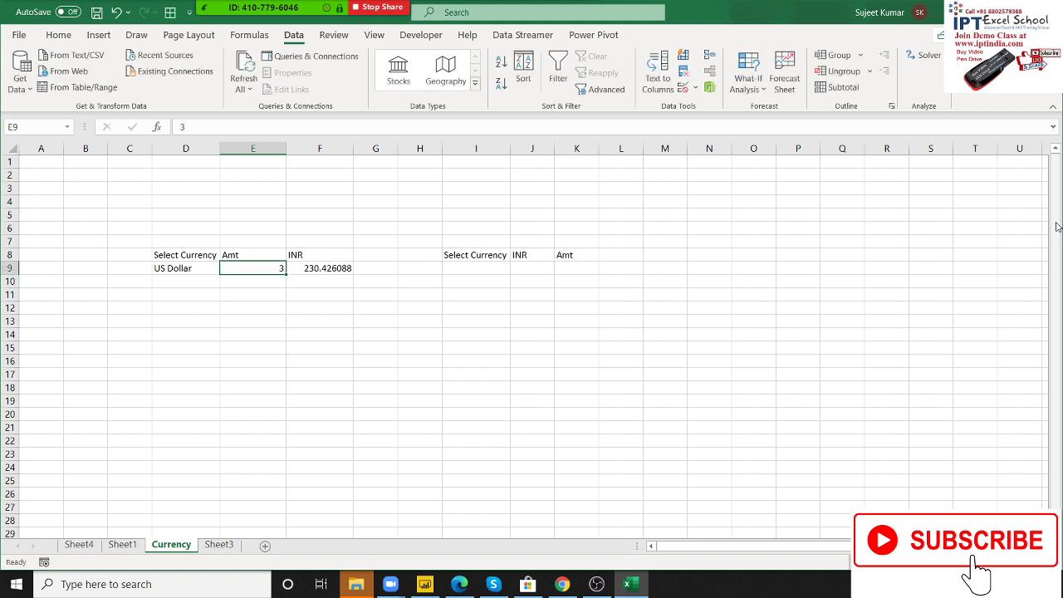
type("422")
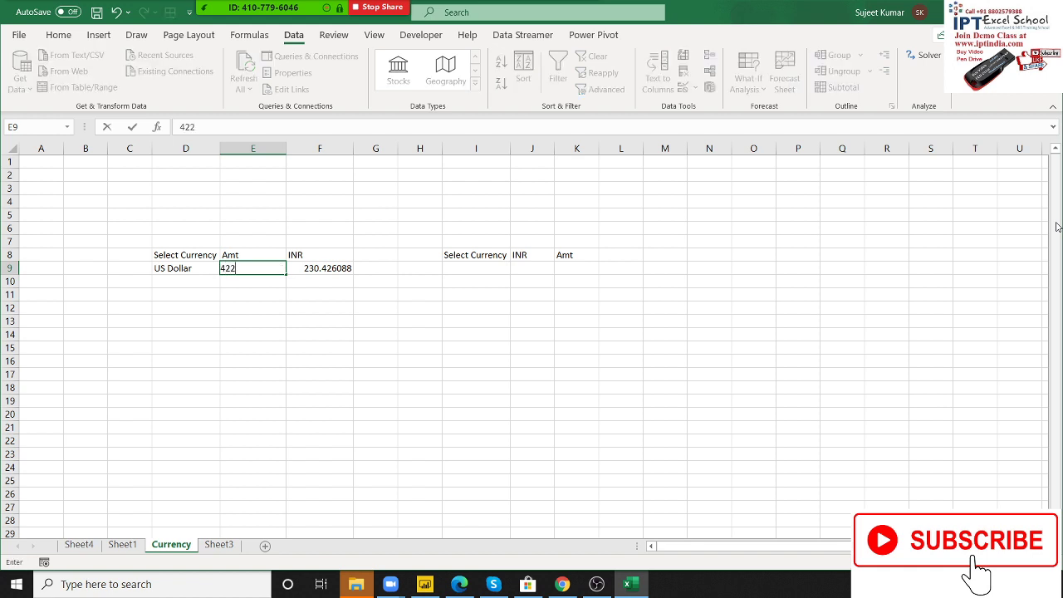
type("9")
key("Return")
key("Up")
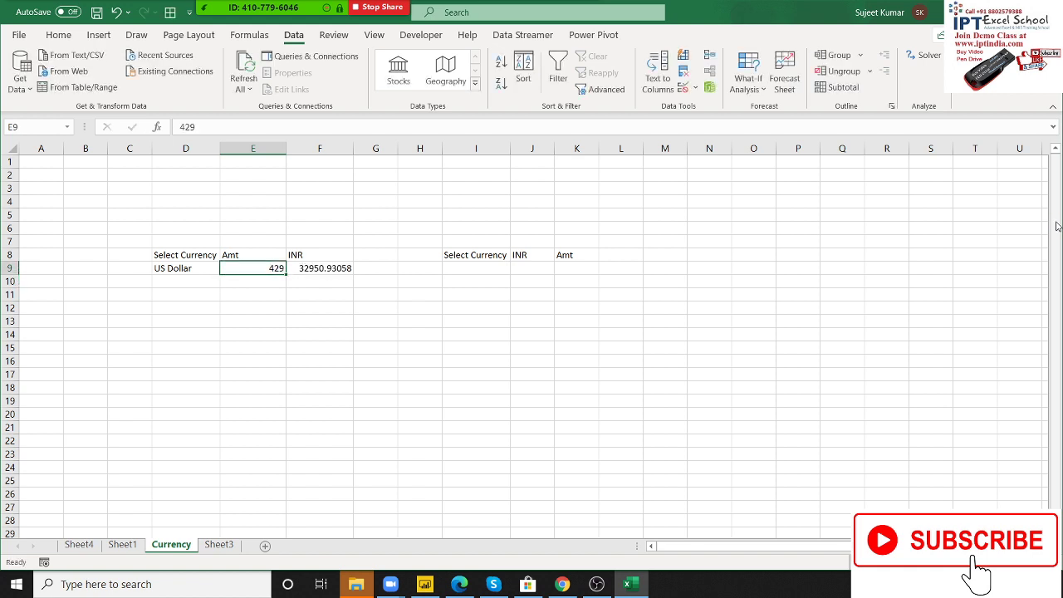
type("420")
key("Return")
key("Up")
type("400")
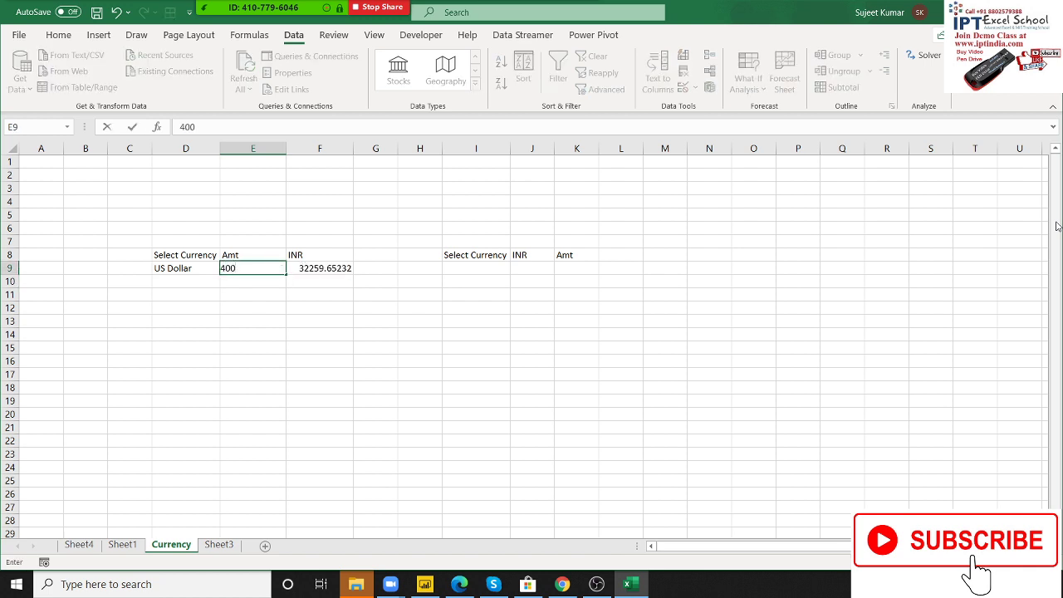
key("Return")
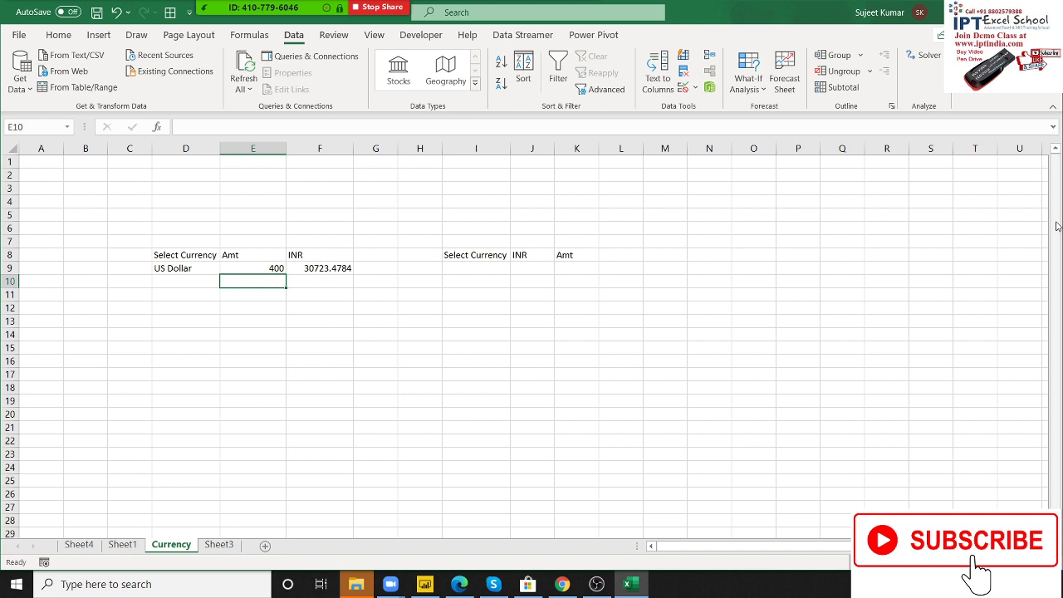
key("Up")
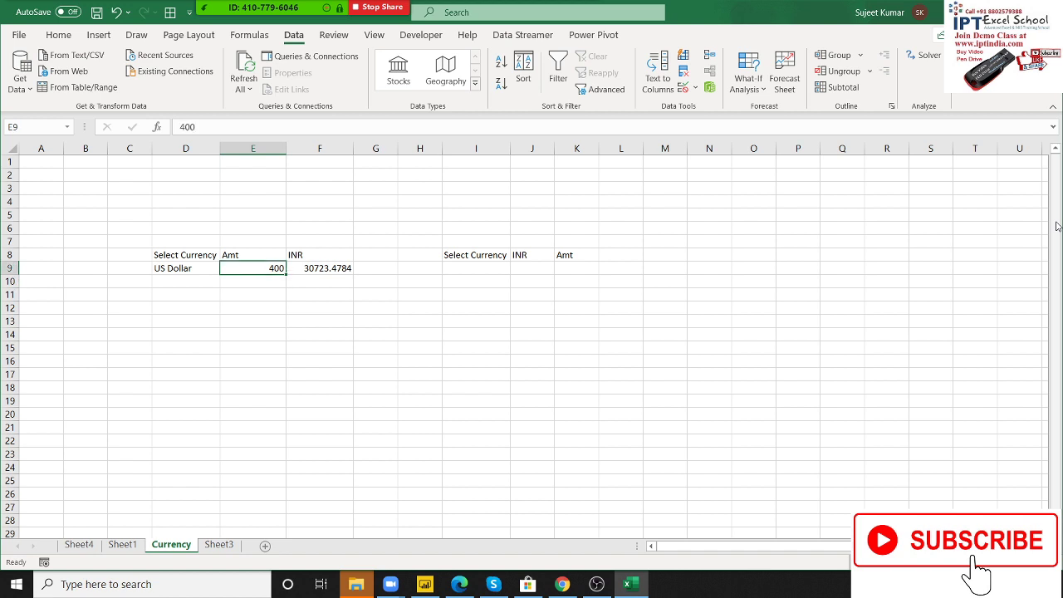
type("42")
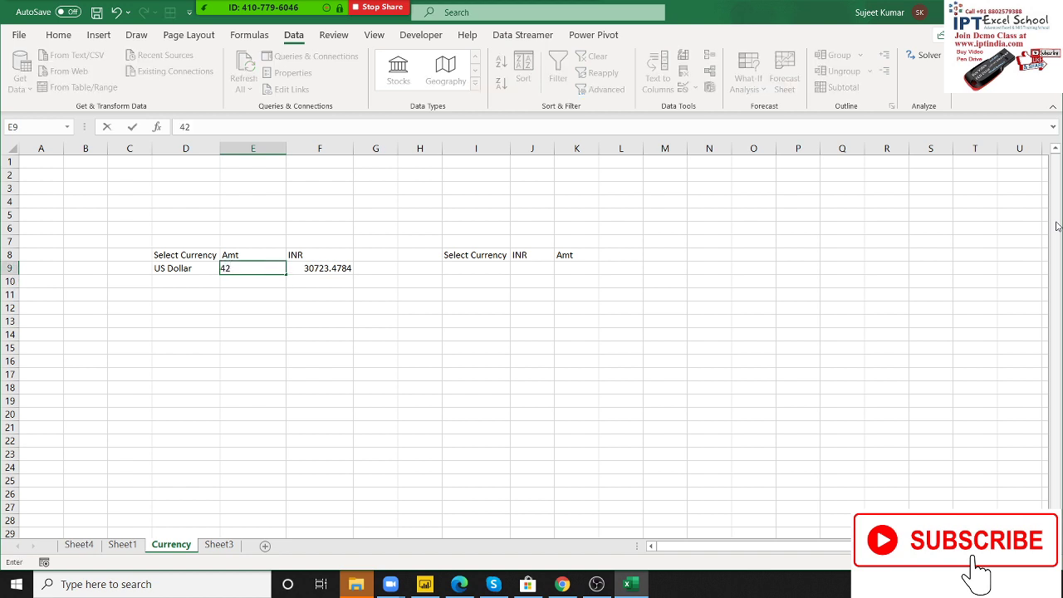
type("0")
key("Return")
key("Up")
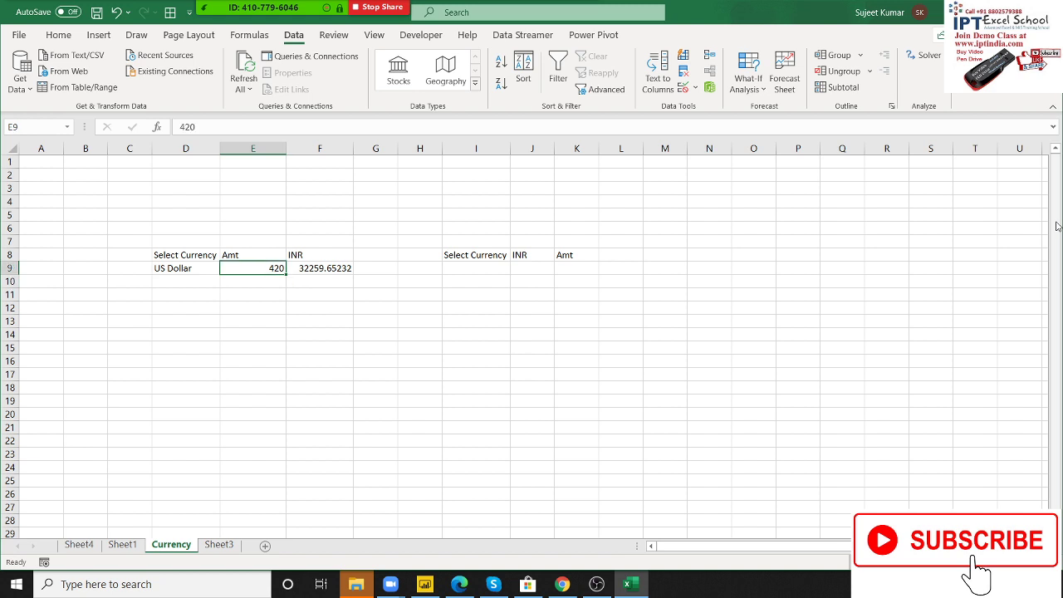
type("421")
key("Return")
key("Up")
key("Right")
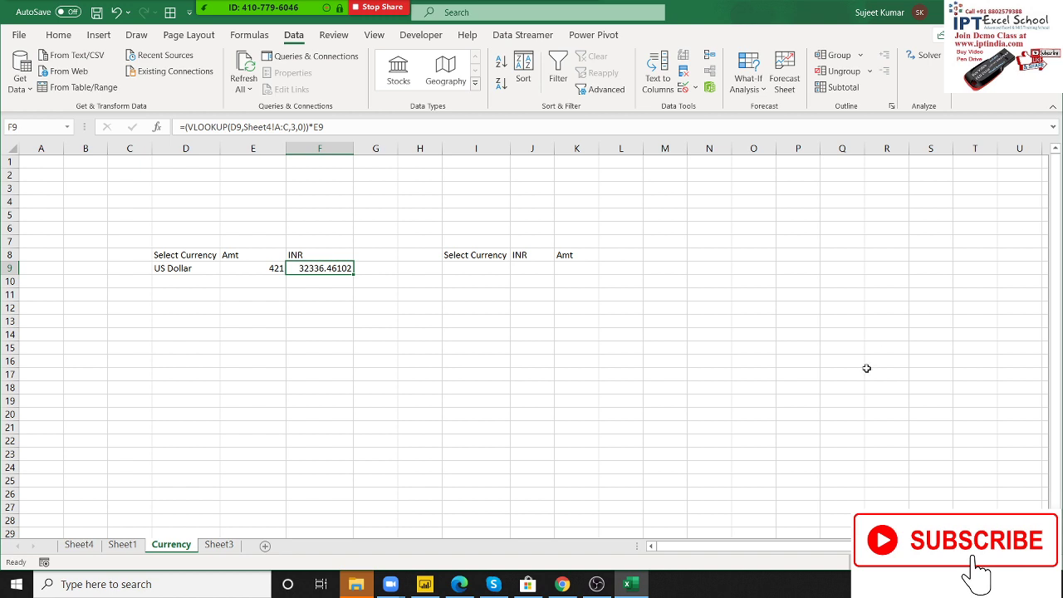
On Sheet4, check the rate table's external data properties and close them unchanged
left_click(88, 548)
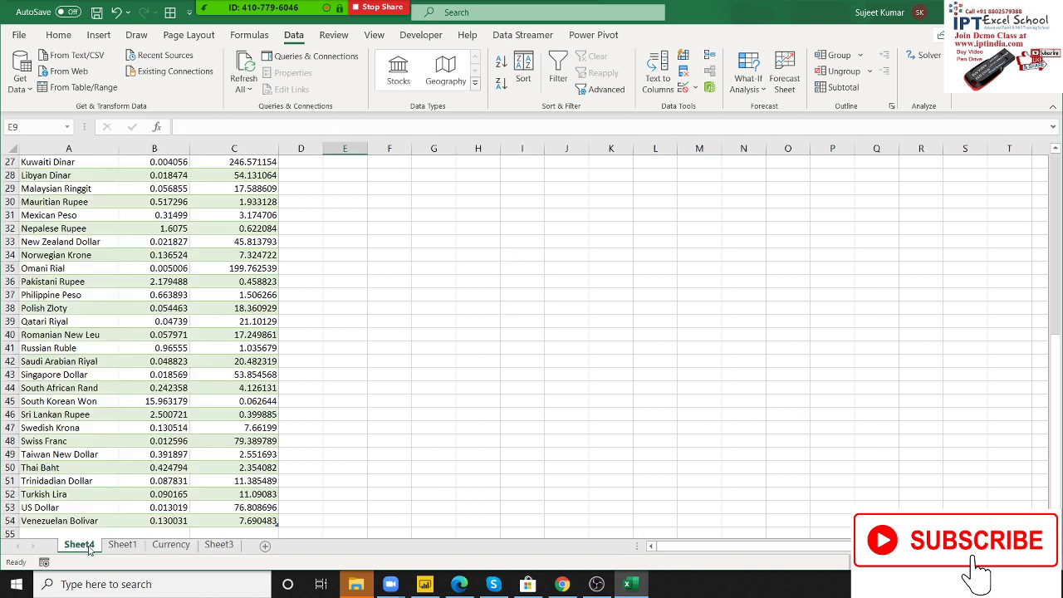
left_click(183, 348)
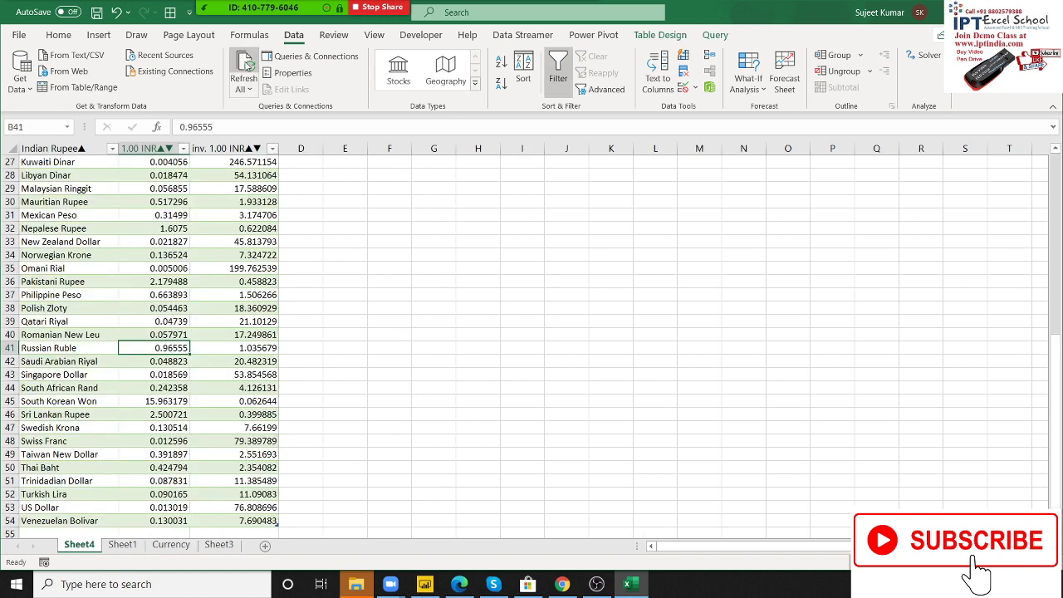
left_click(316, 75)
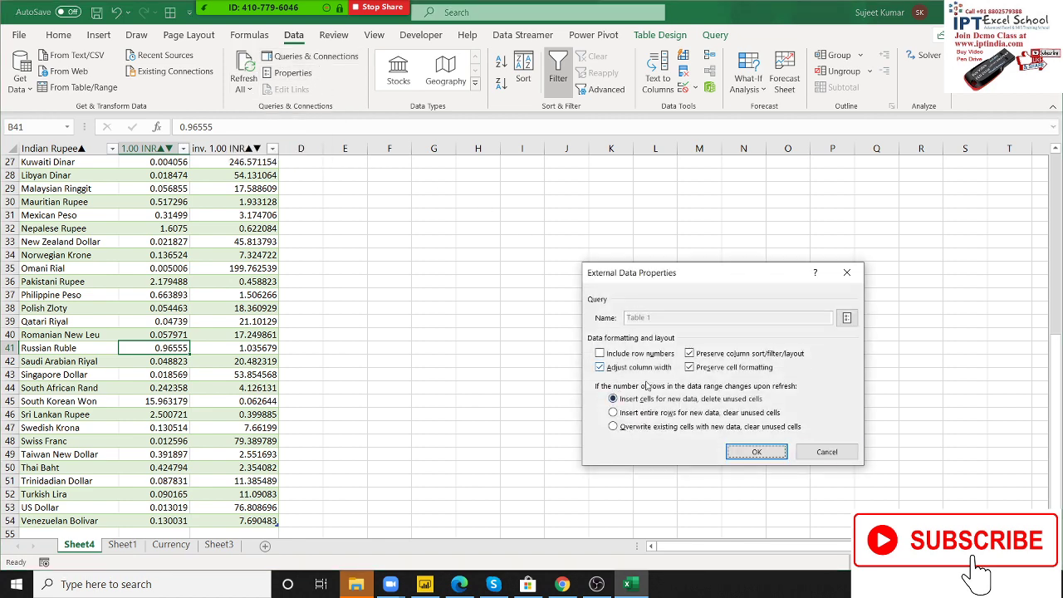
left_click(844, 460)
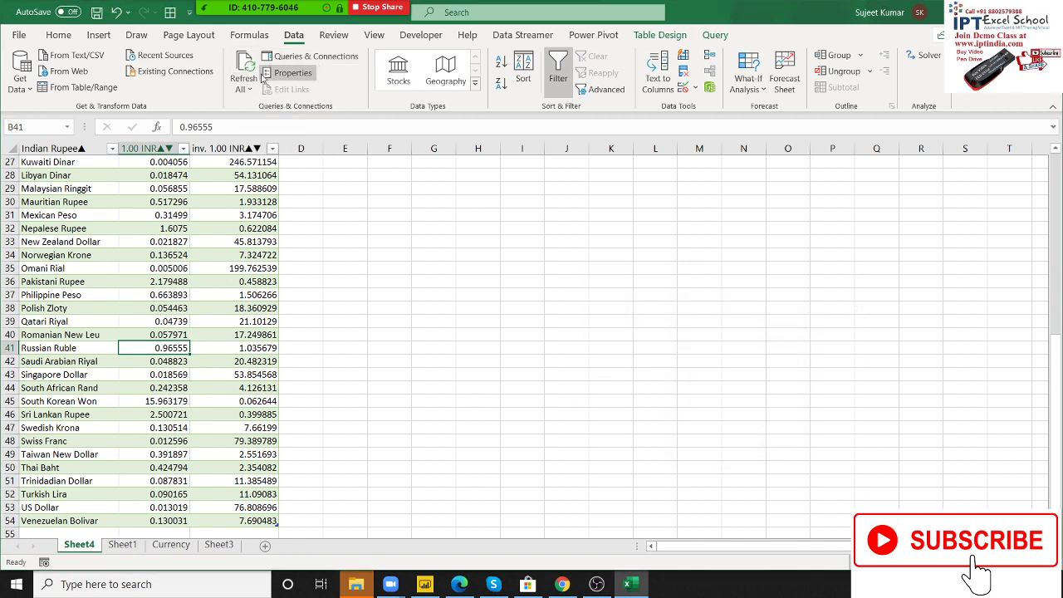
Open Queries & Connections, inspect the Table 1 query, and right-click it for its actions
left_click(316, 57)
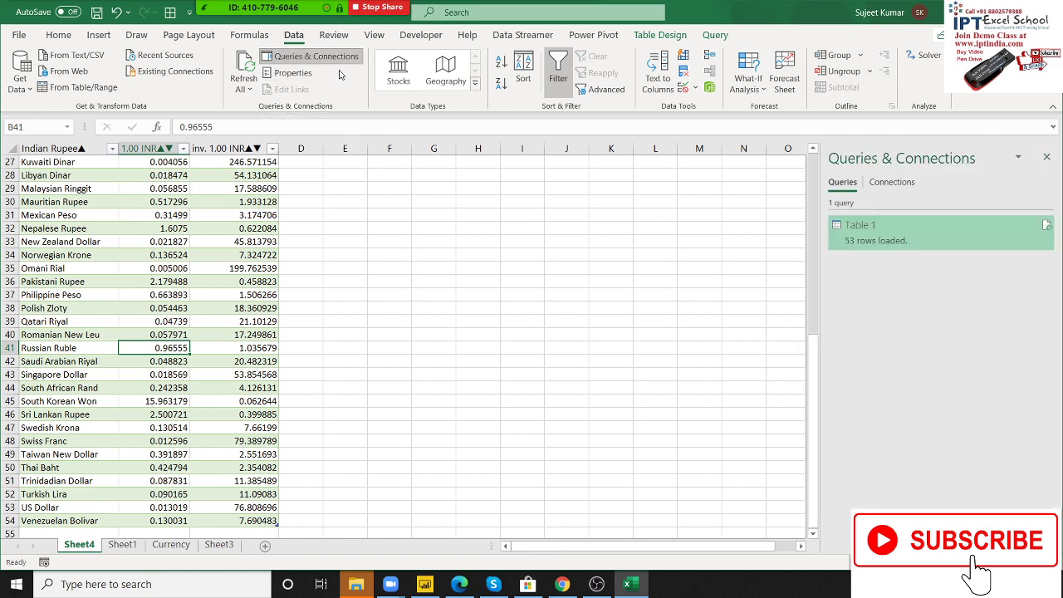
left_click(885, 242)
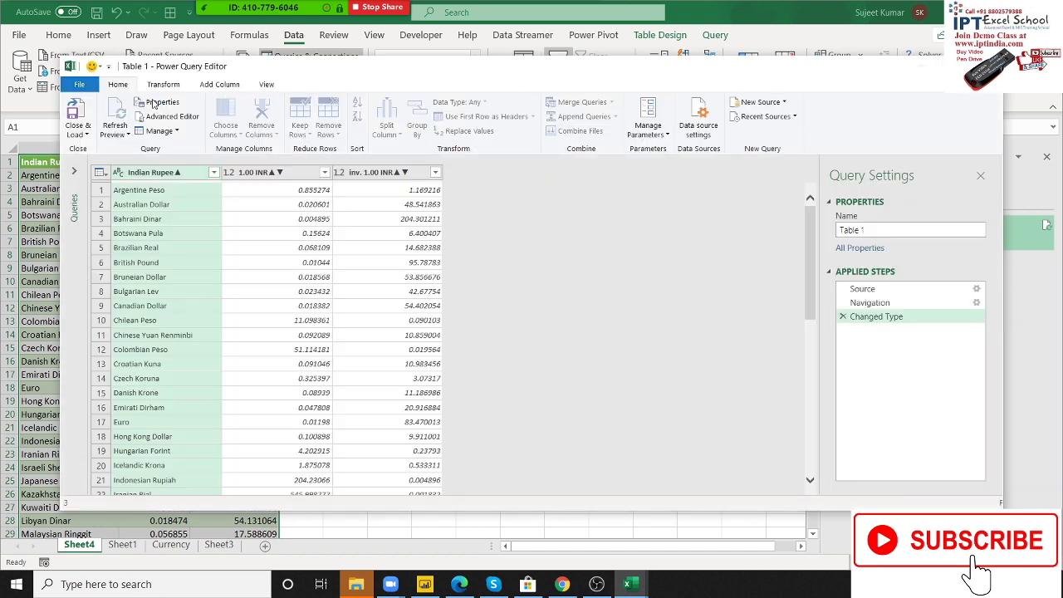
left_click(161, 103)
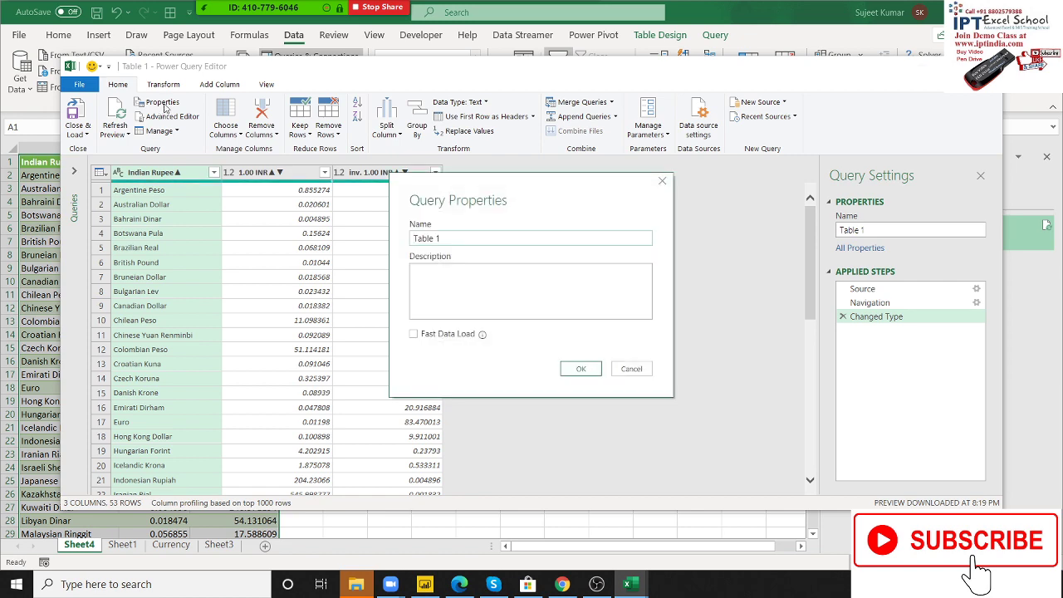
key("Escape")
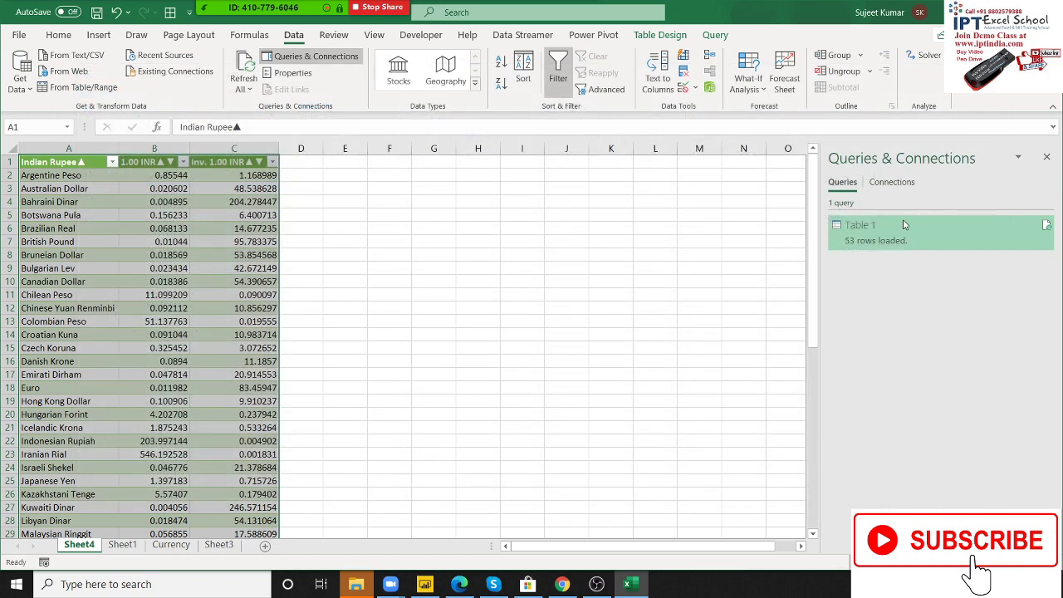
right_click(905, 224)
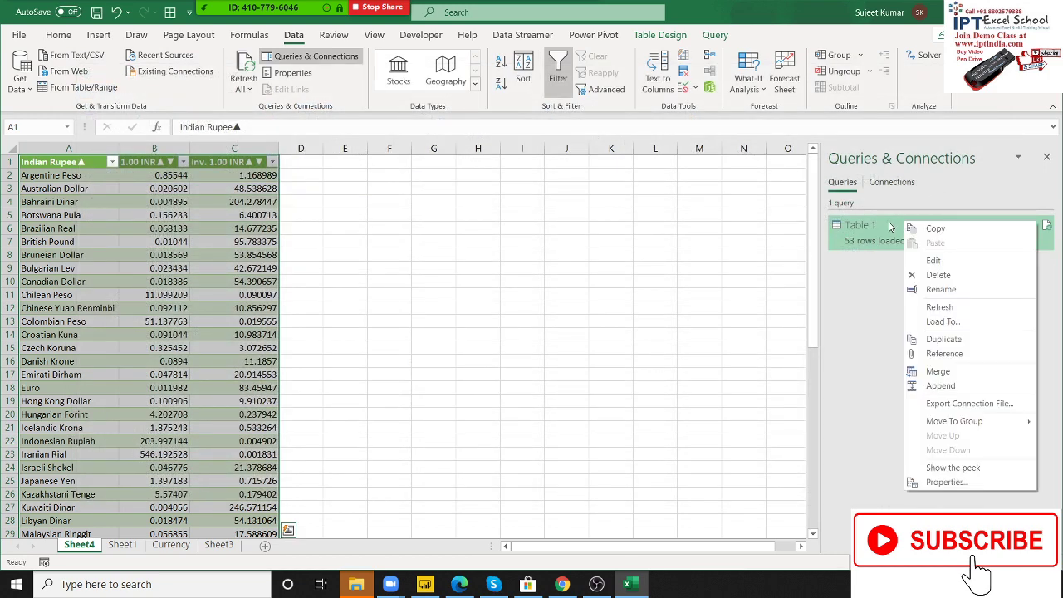
Set Table 1's query properties to refresh on file open and every 60 minutes
left_click(943, 482)
left_click_drag(677, 195, 578, 161)
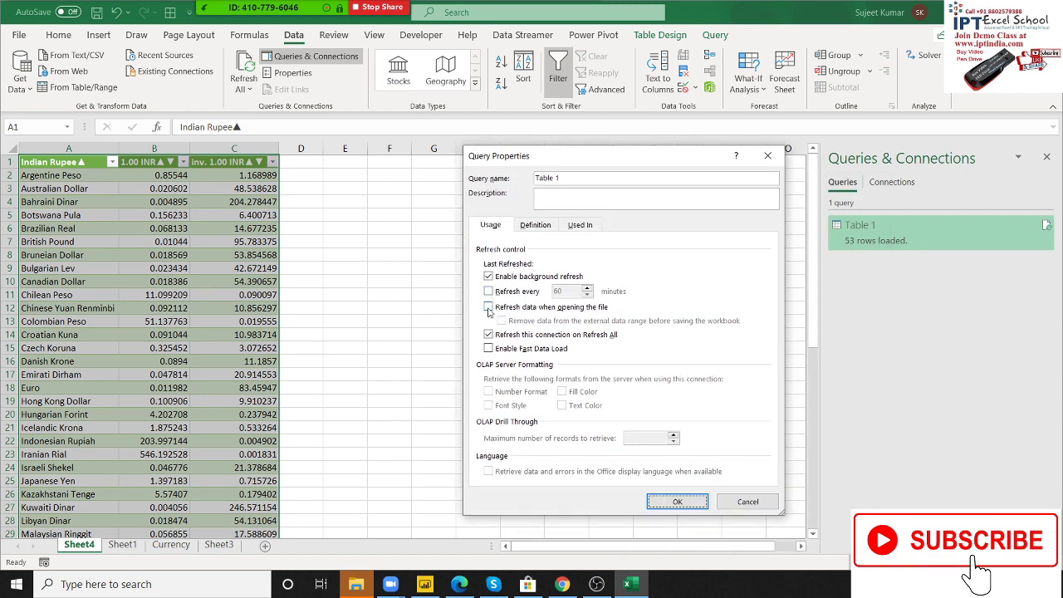
left_click(489, 308)
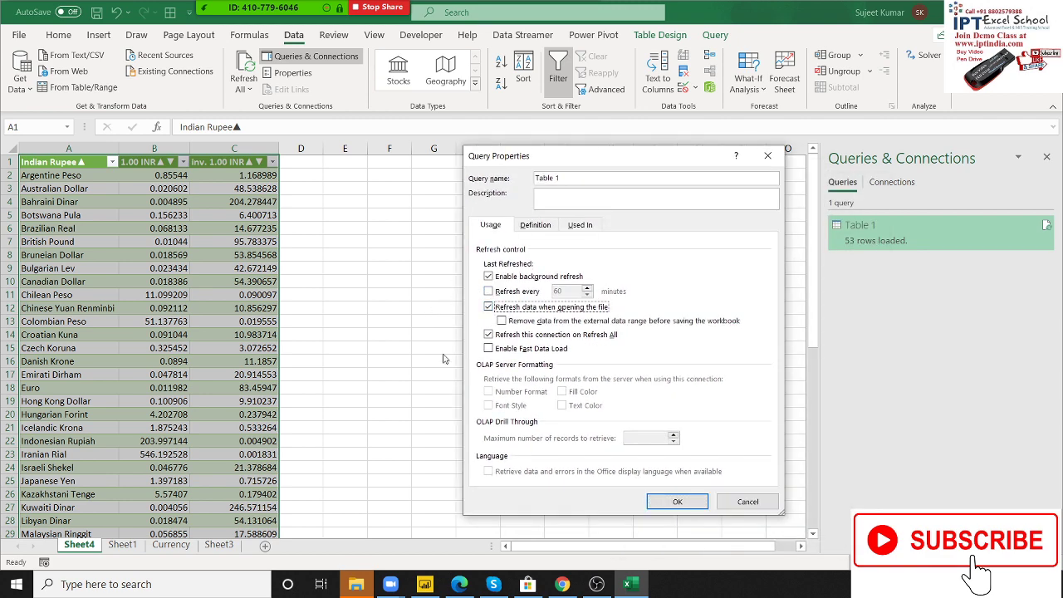
left_click(490, 292)
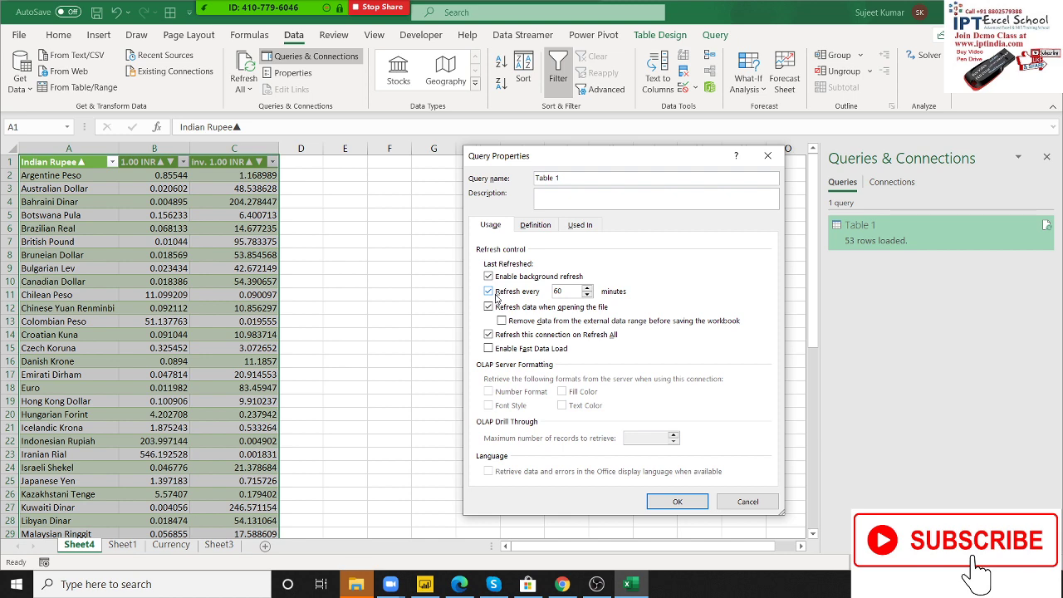
key("Return")
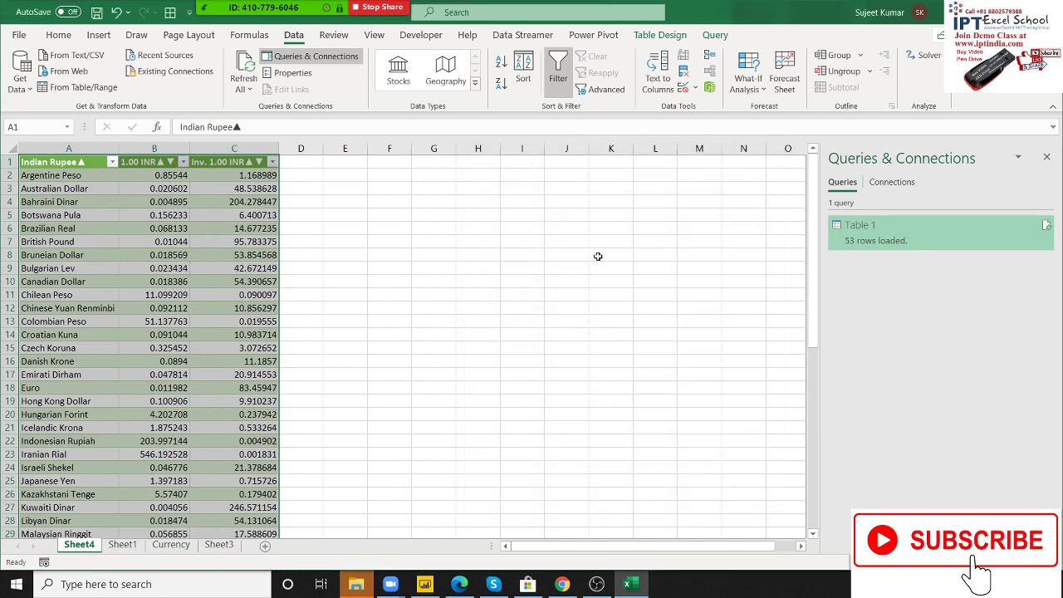
Go back to the Currency sheet and inspect F9's VLOOKUP converting 421 US Dollar into INR
left_click(184, 549)
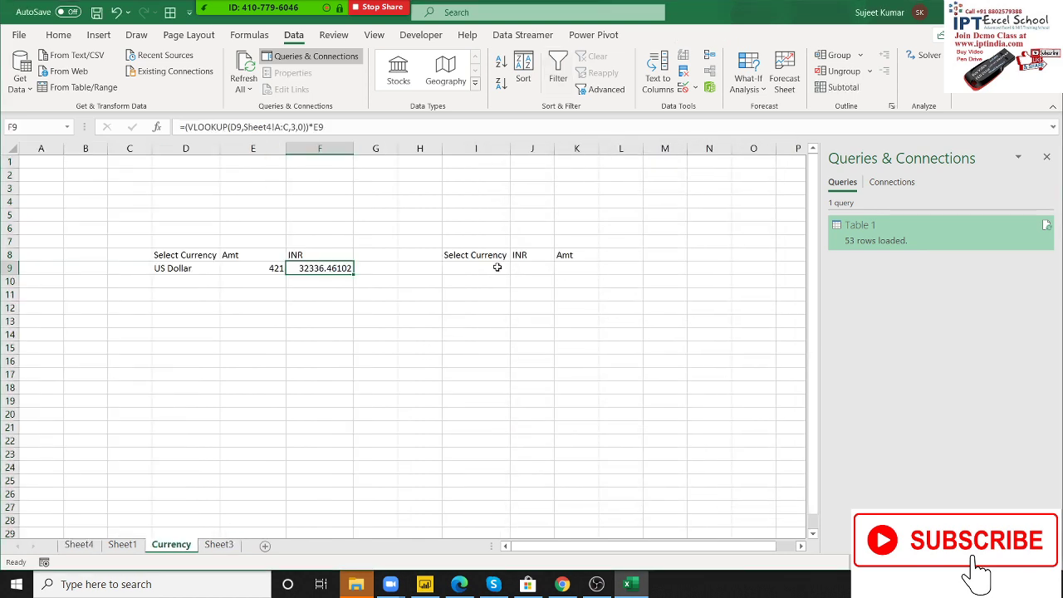
left_click(541, 268)
left_click(571, 272)
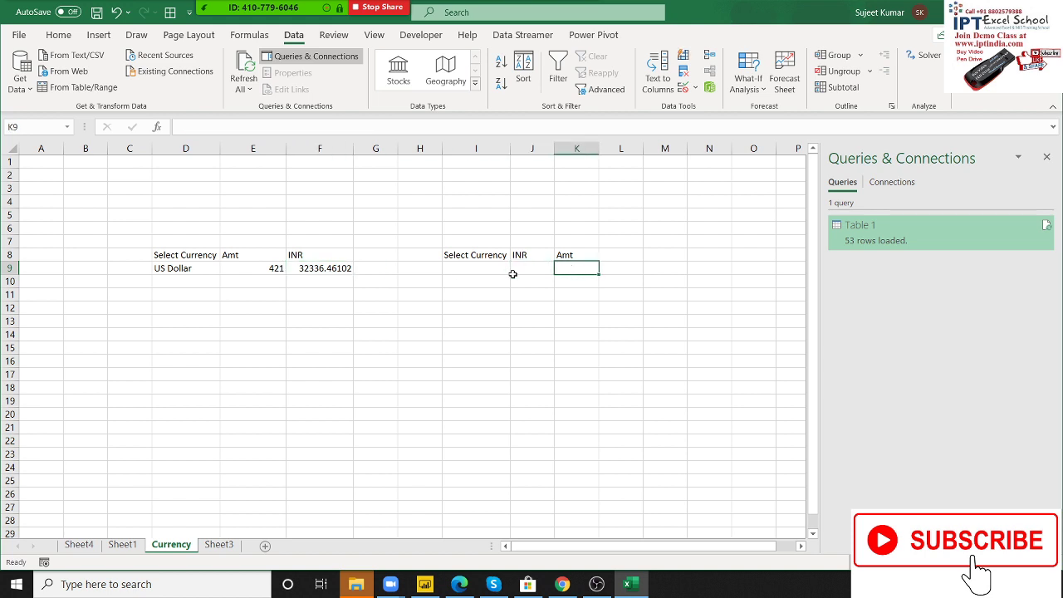
left_click(512, 274)
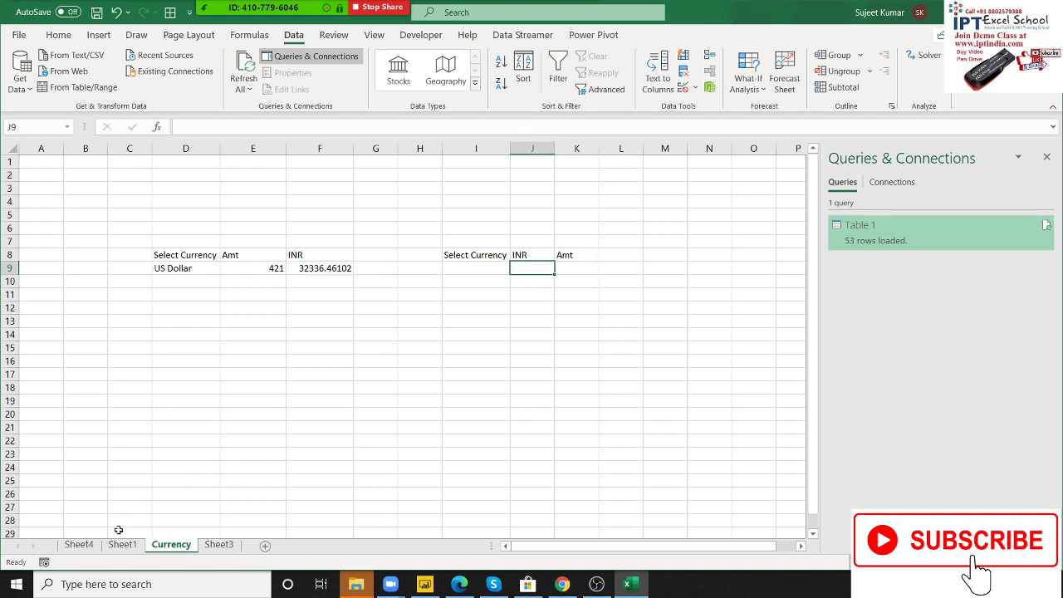
left_click(77, 549)
left_click(154, 149)
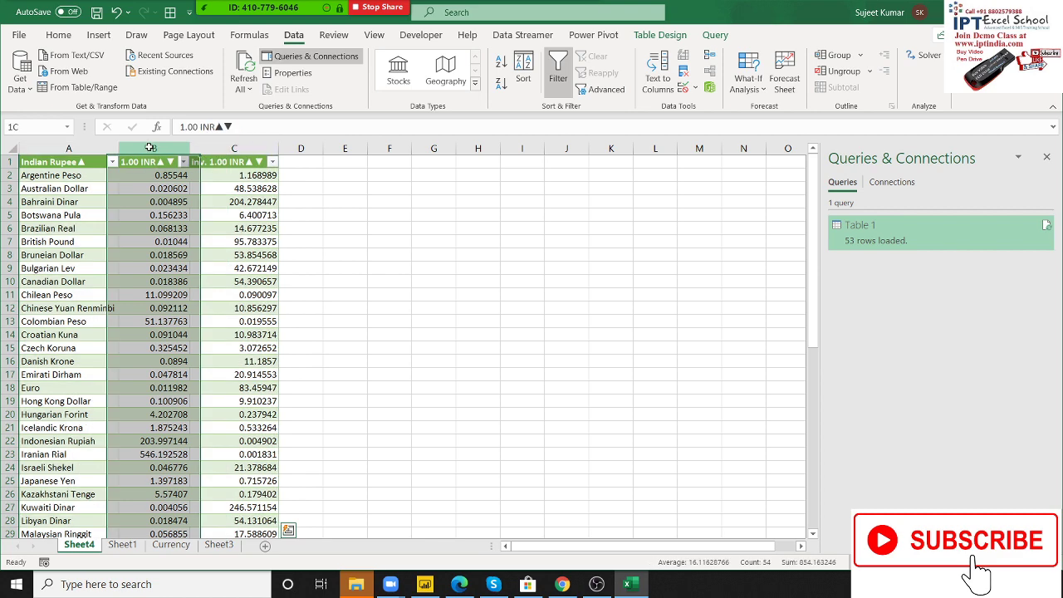
left_click(174, 545)
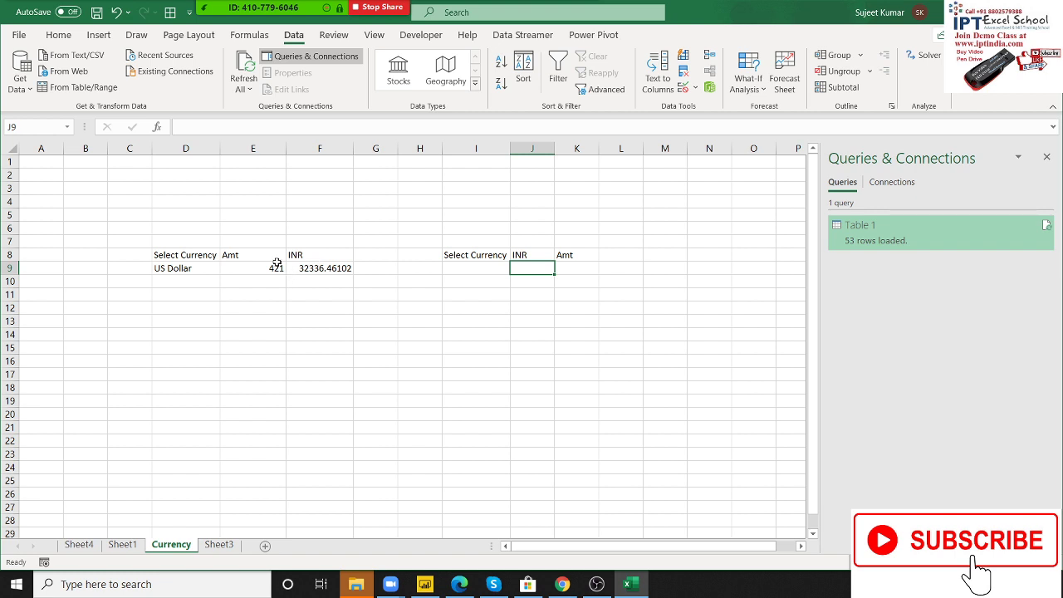
left_click(311, 267)
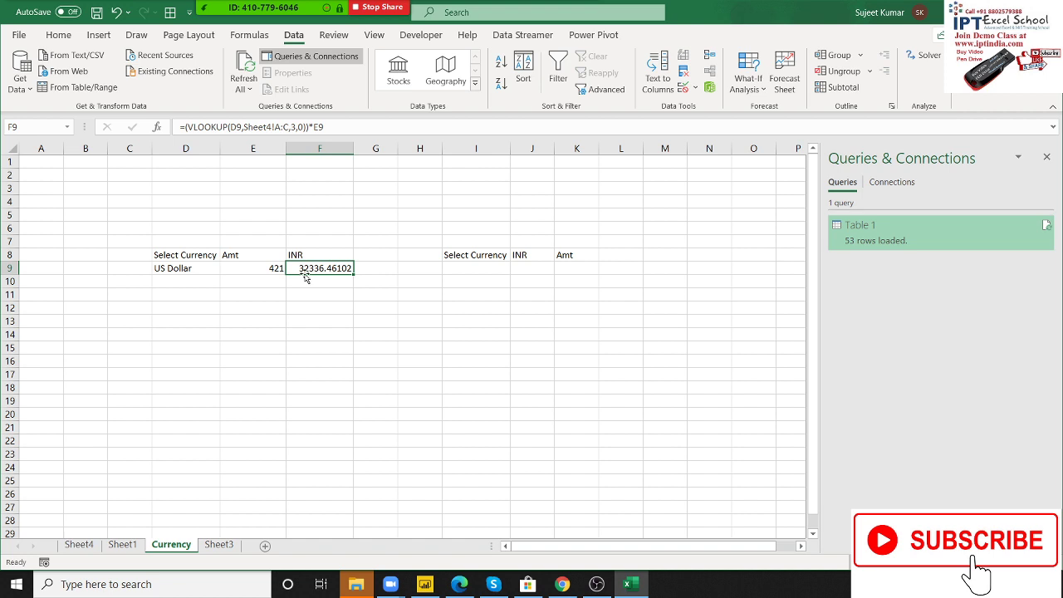
left_click(73, 40)
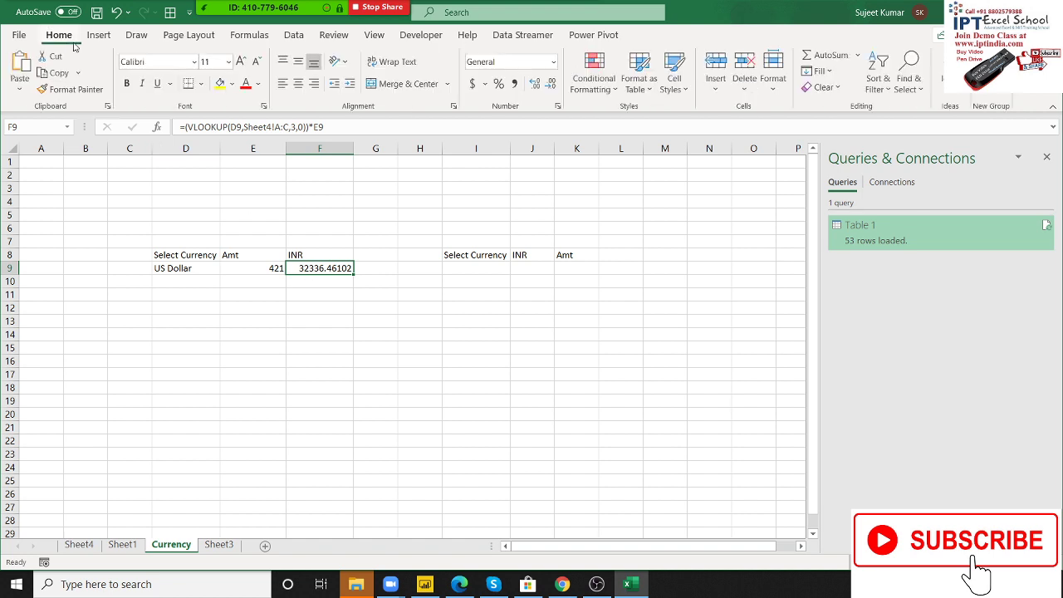
Open the Data workbook from the Recent files list
left_click(19, 37)
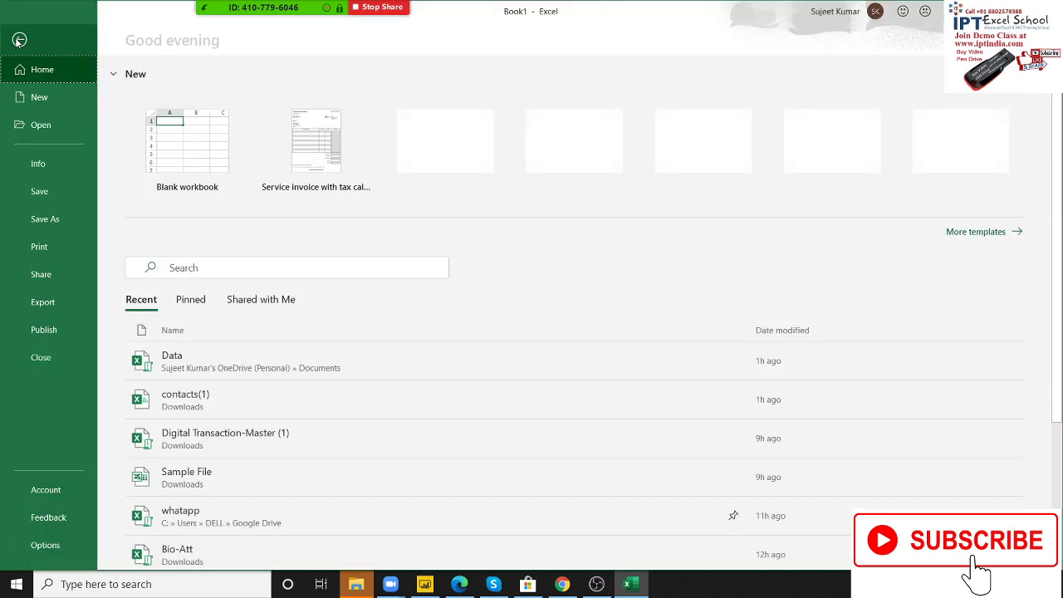
left_click(63, 130)
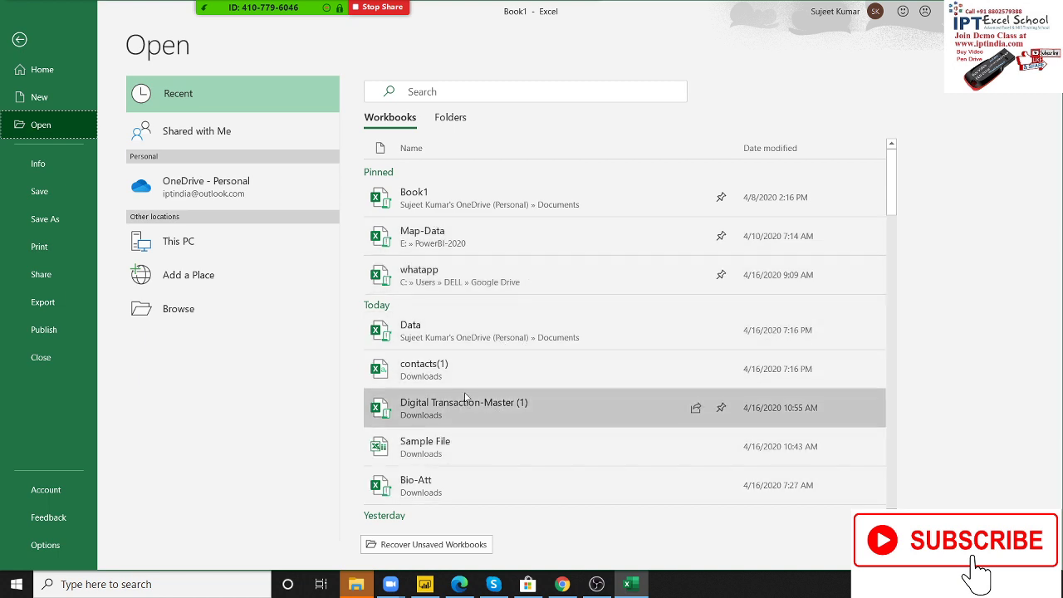
left_click(461, 341)
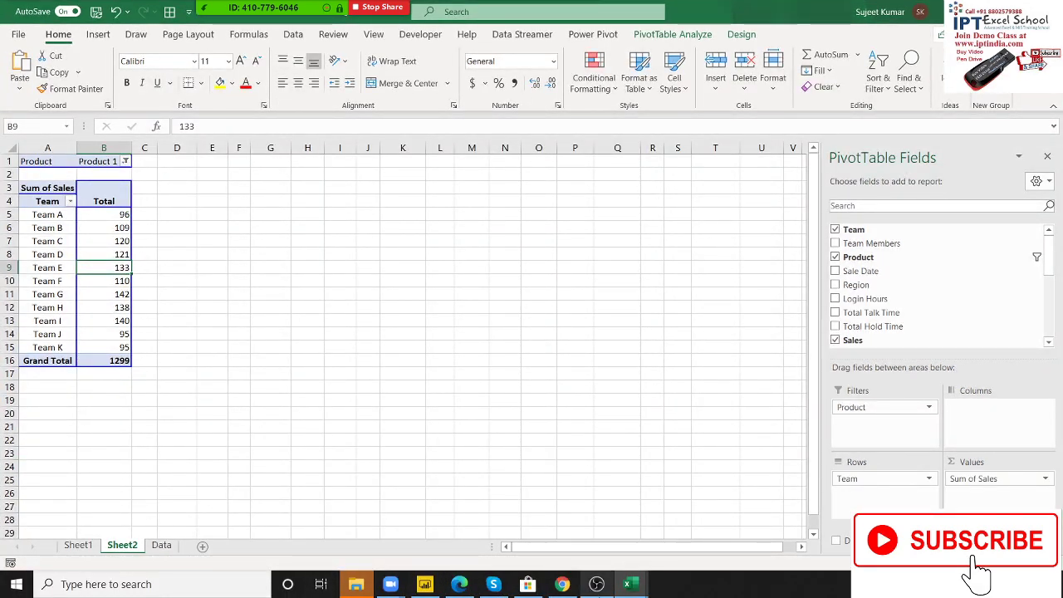
Switch to the Data sheet and survey its header row and Team column extent
mouse_move(565, 585)
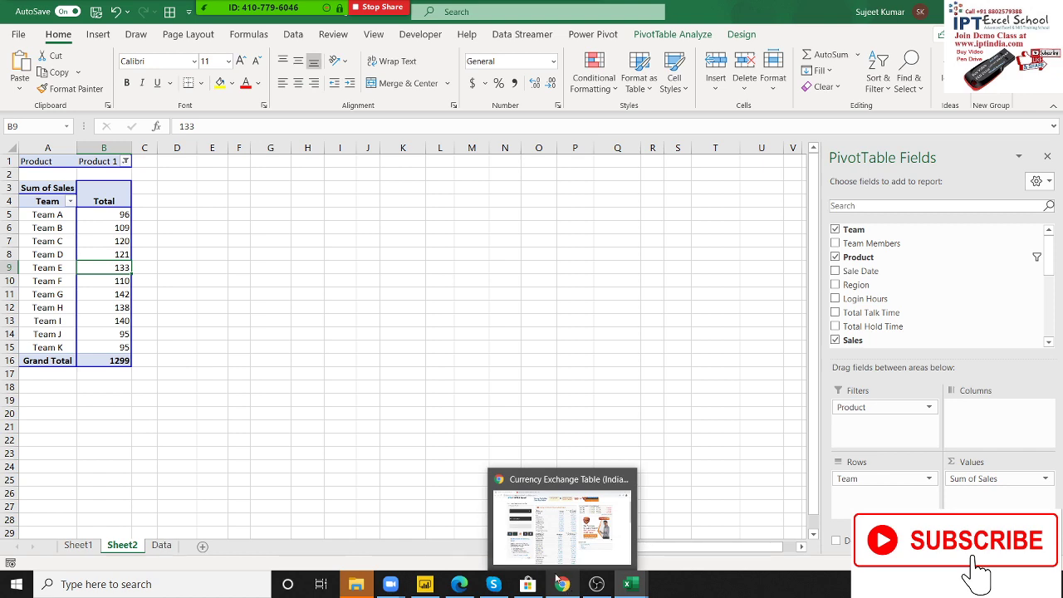
mouse_move(547, 555)
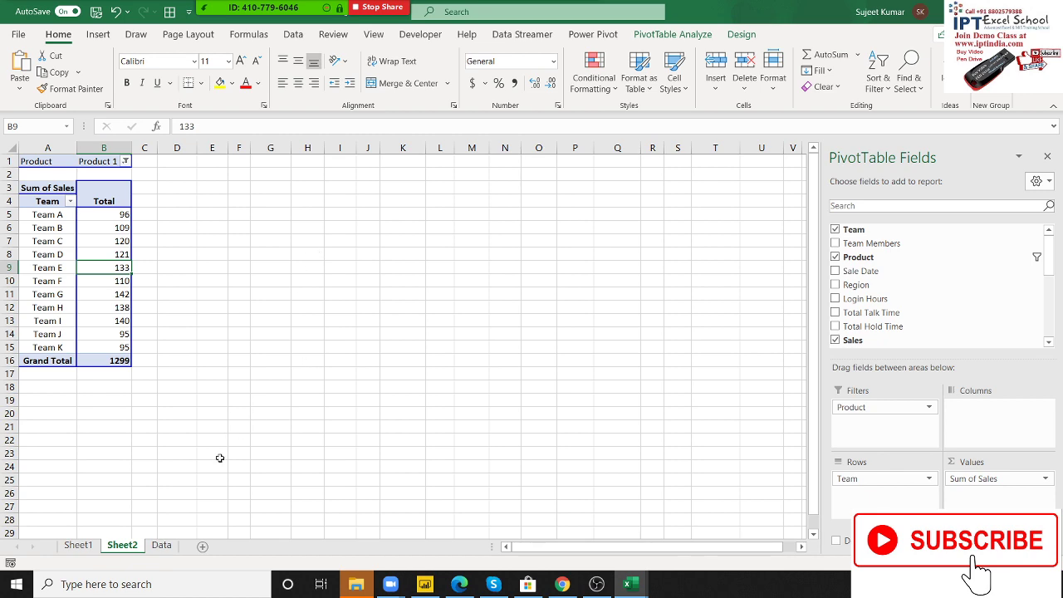
left_click(161, 546)
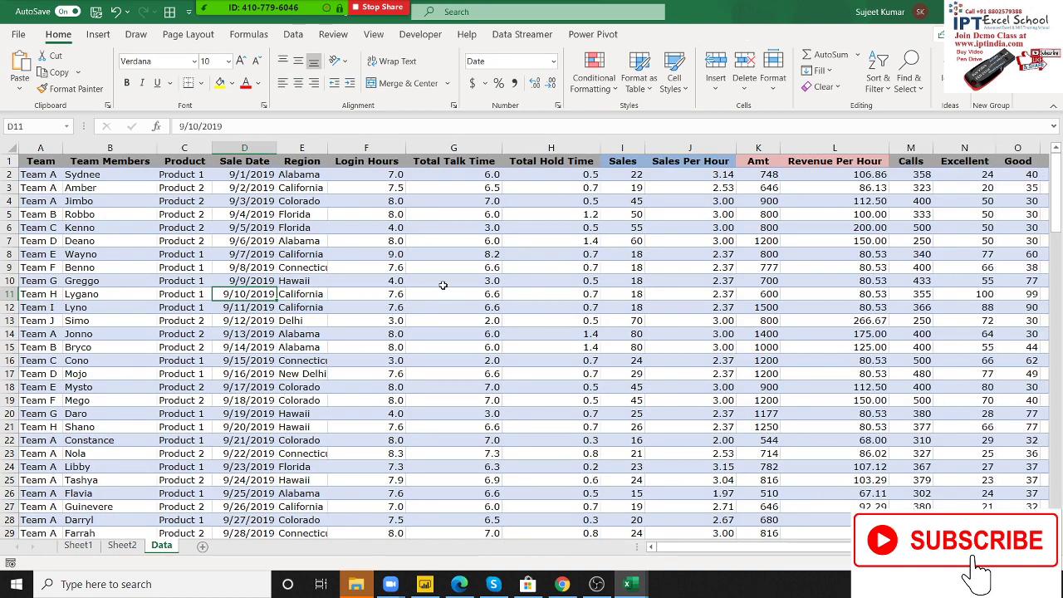
key("ctrl+Up")
key("ctrl+Left")
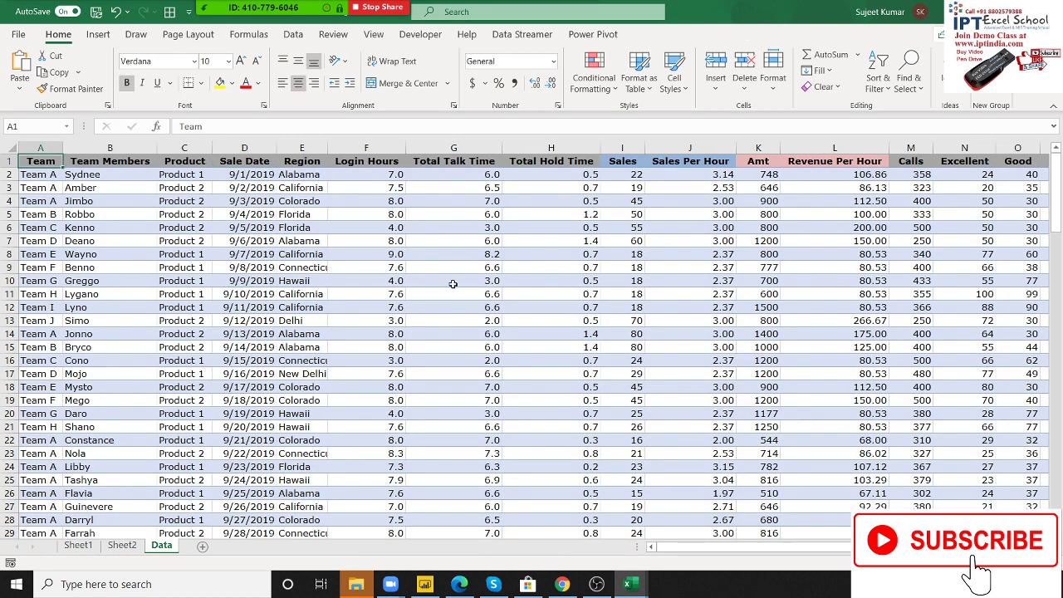
key("shift+Right")
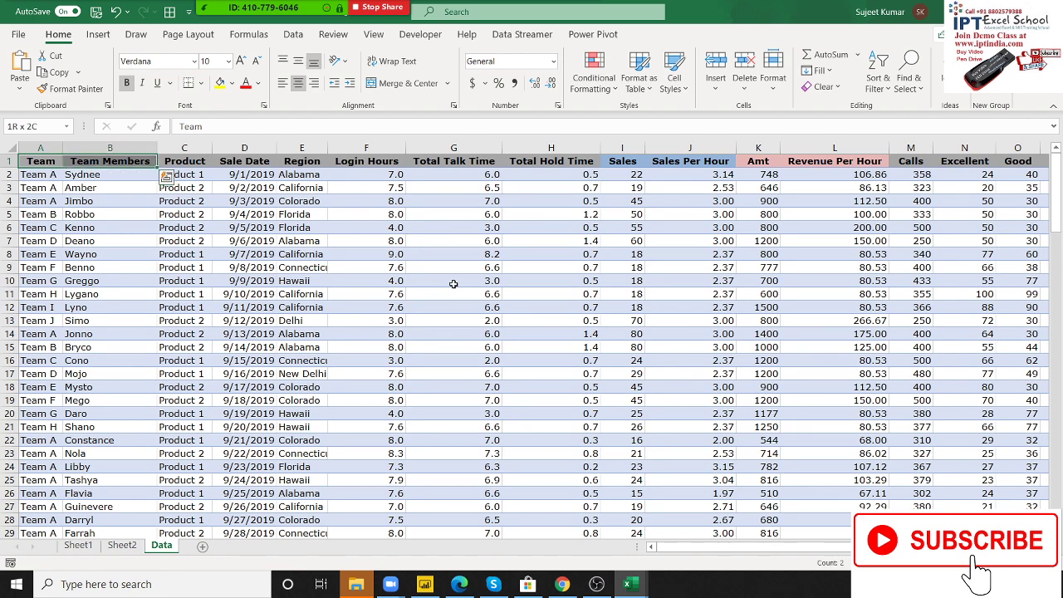
key("ctrl+shift+Right")
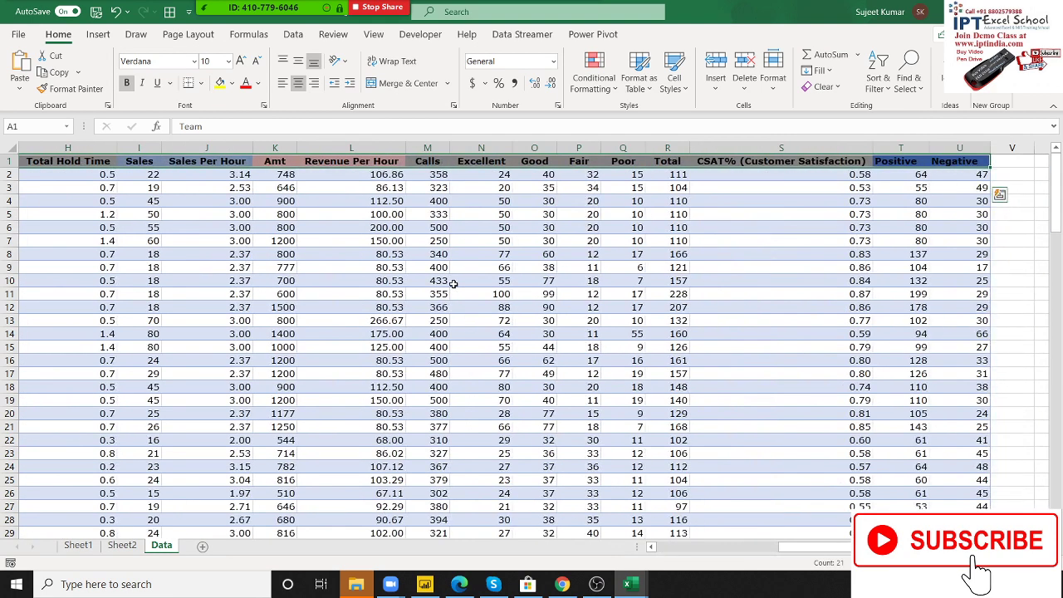
key("ctrl+Down")
key("ctrl+Up")
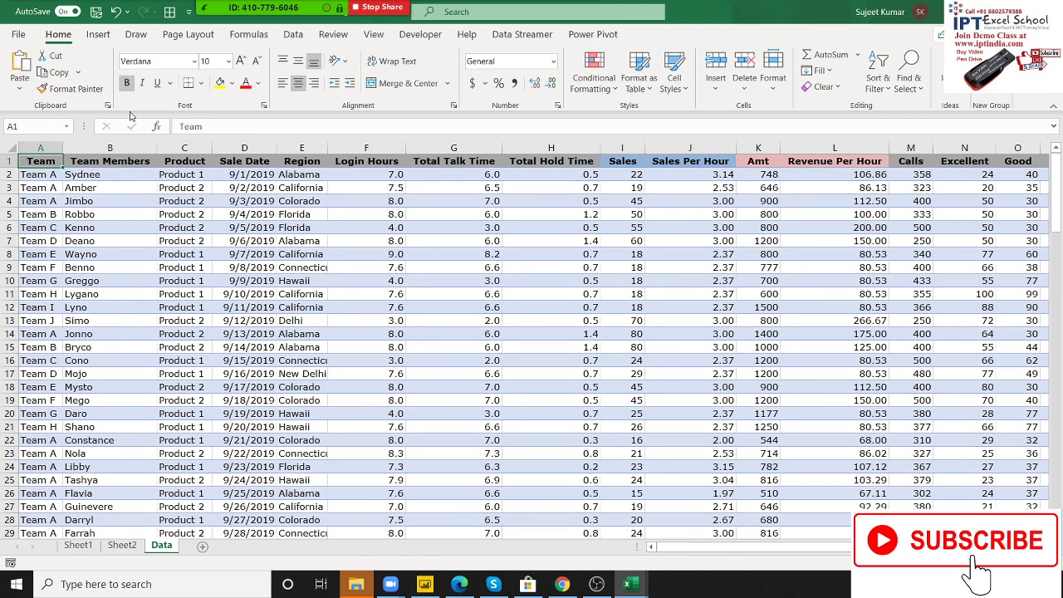
Select columns A through I, Team through Sales, and copy them
left_click_drag(47, 148, 495, 170)
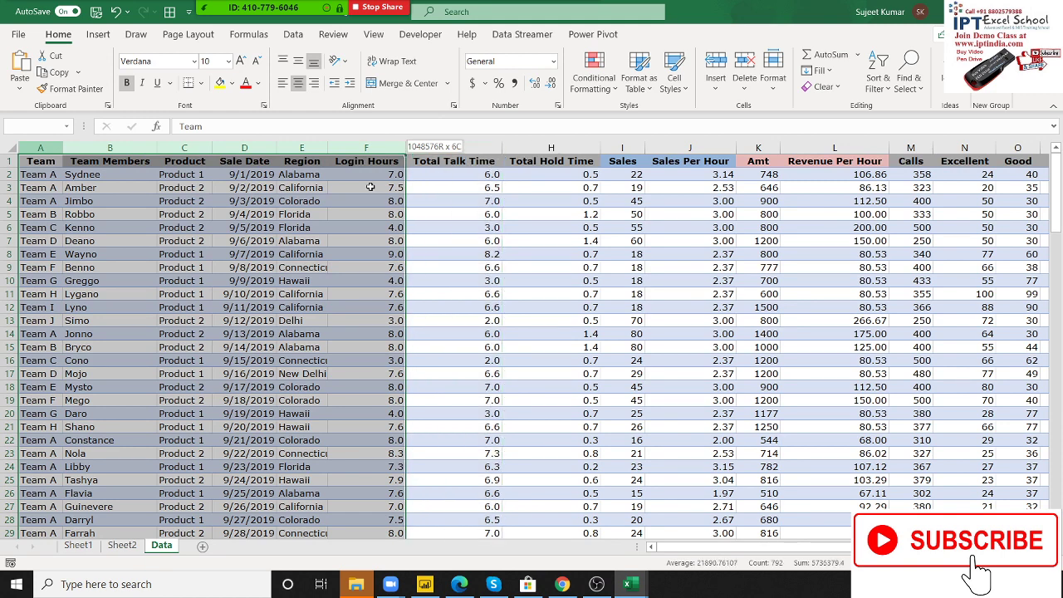
mouse_move(493, 170)
left_mouse_down()
mouse_move(731, 173)
mouse_move(628, 164)
left_mouse_up()
key("ctrl+c")
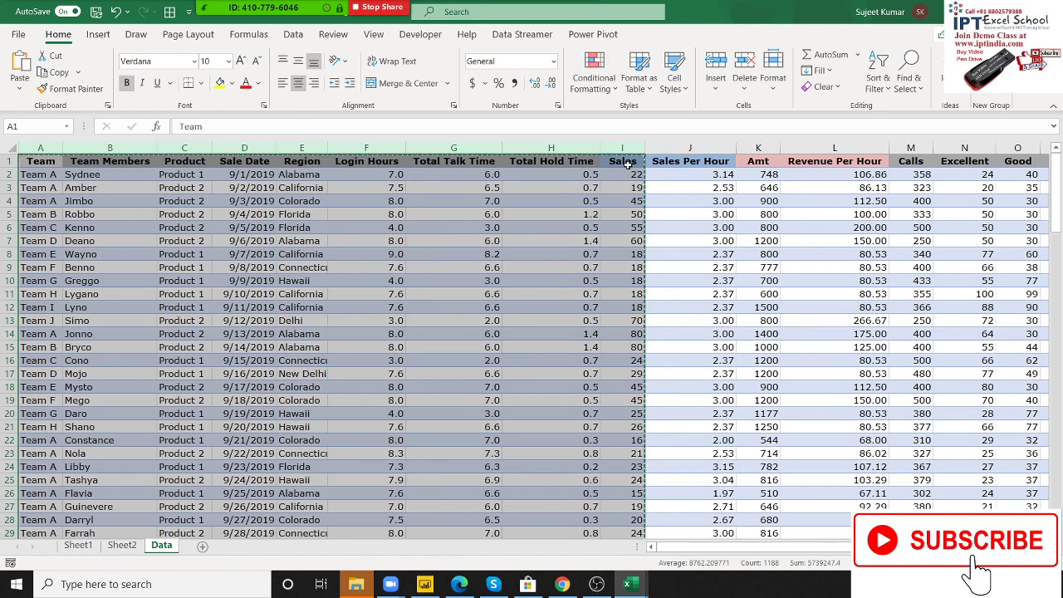
Paste the copied sales table at A1 of a new blank workbook
key("ctrl+n")
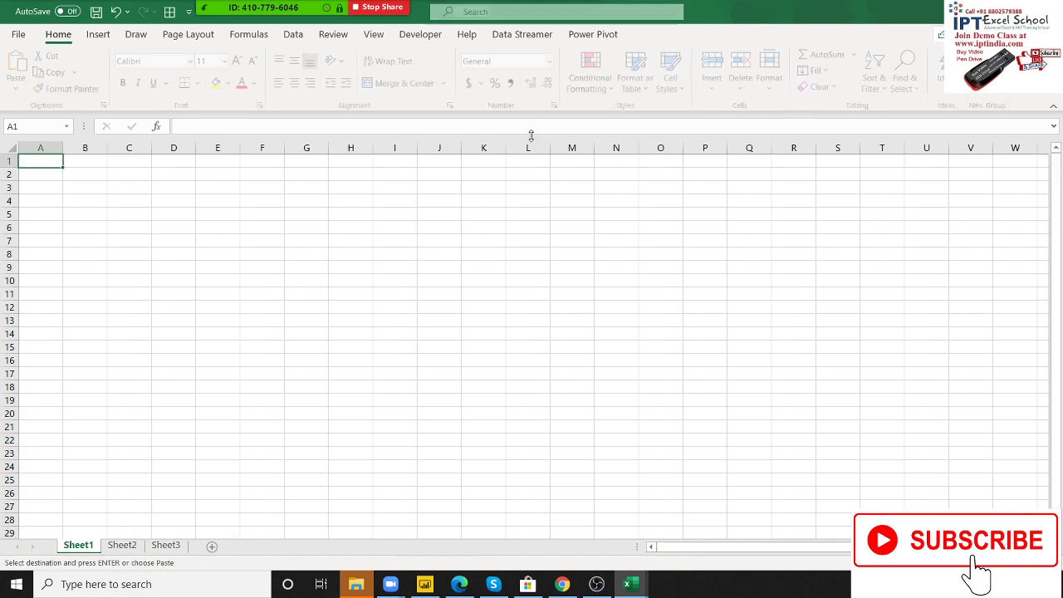
key("ctrl+v")
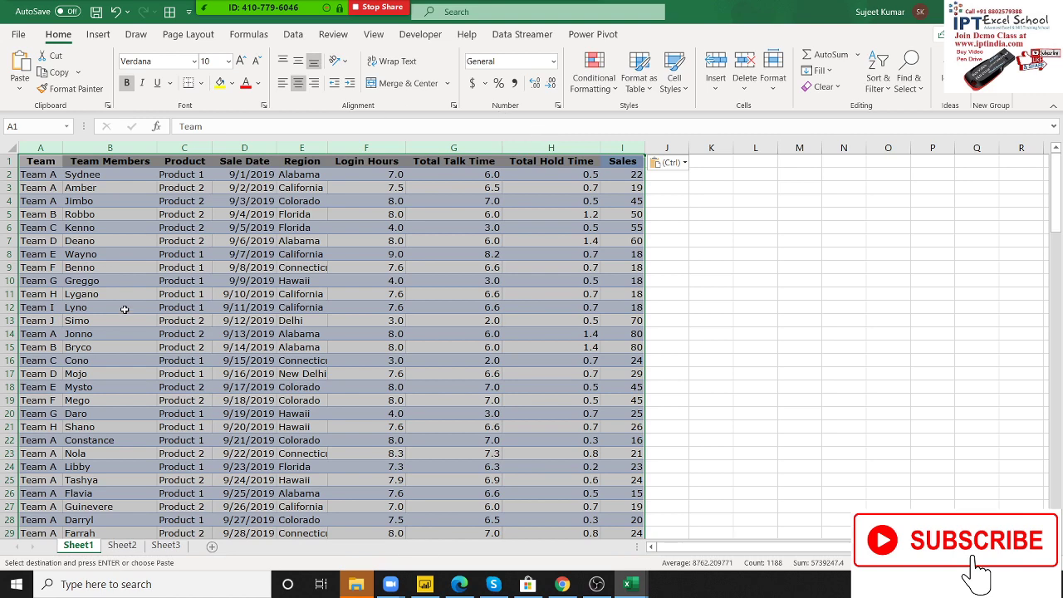
key("ctrl+Home")
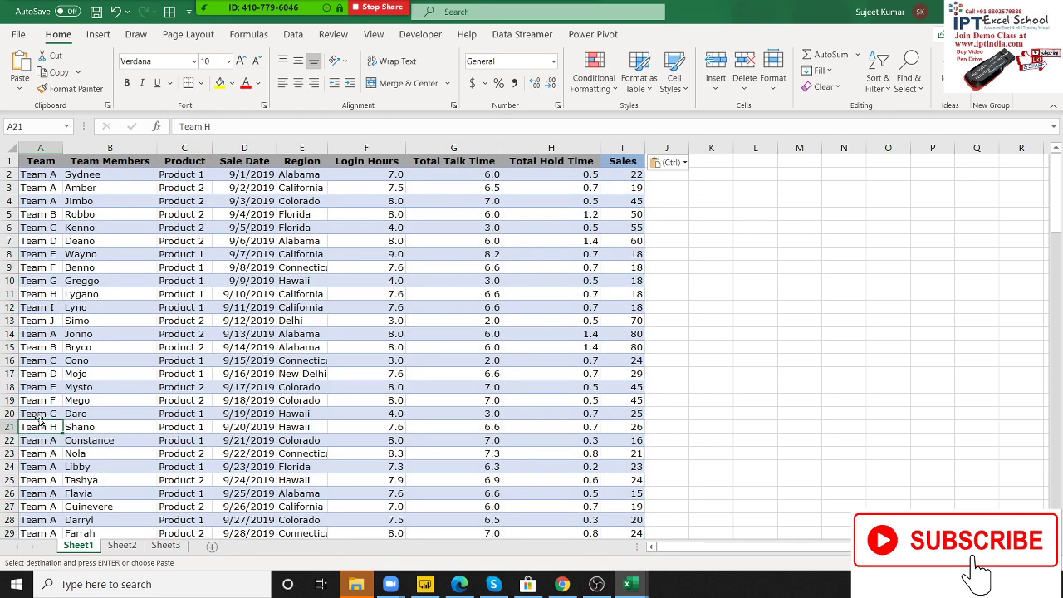
Insert a new column A headed ID, with 1 as the first number
key("ctrl+space")
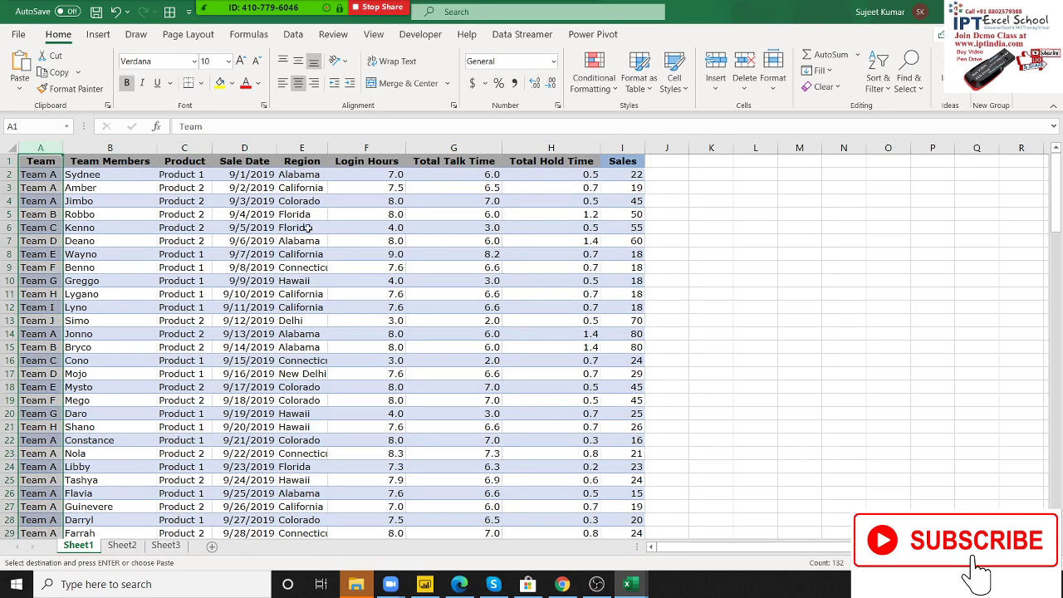
key("ctrl+shift+plus")
type("ID")
key("Return")
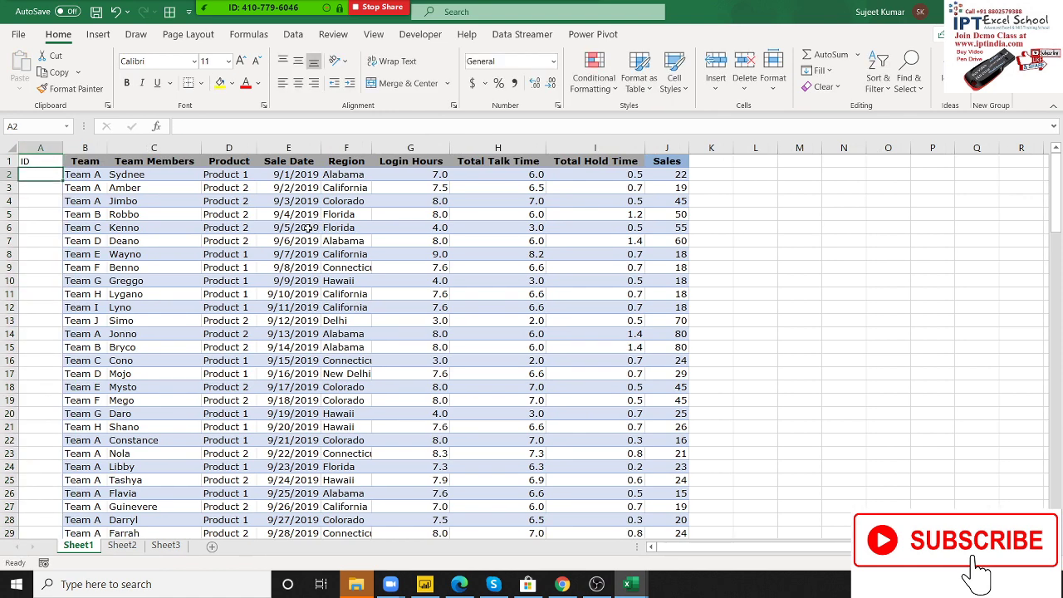
type("1")
key("Return")
Fill the ID column down with the formula =A2+1
type("=")
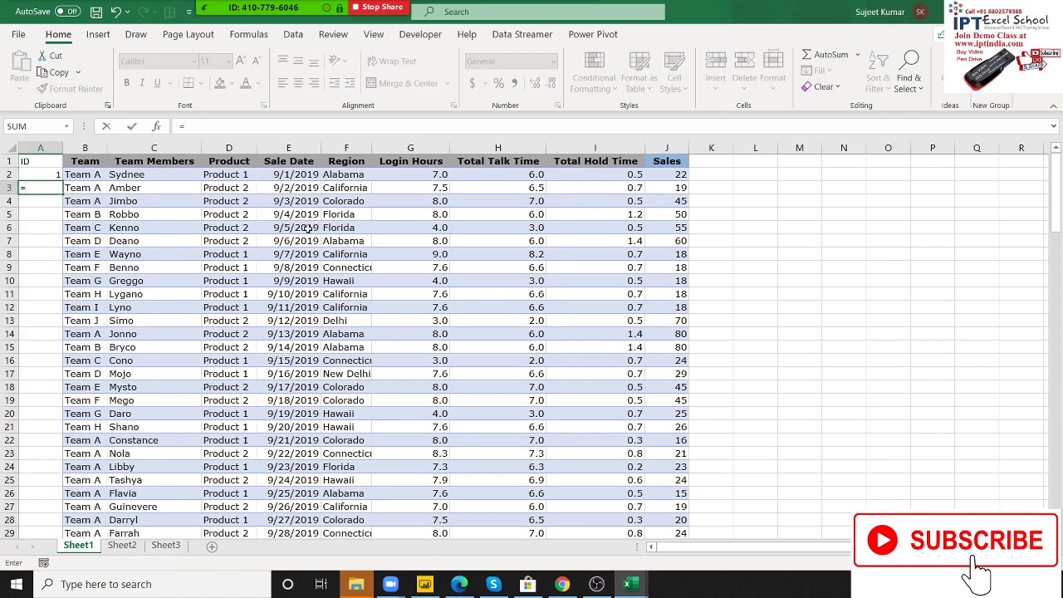
key("Up")
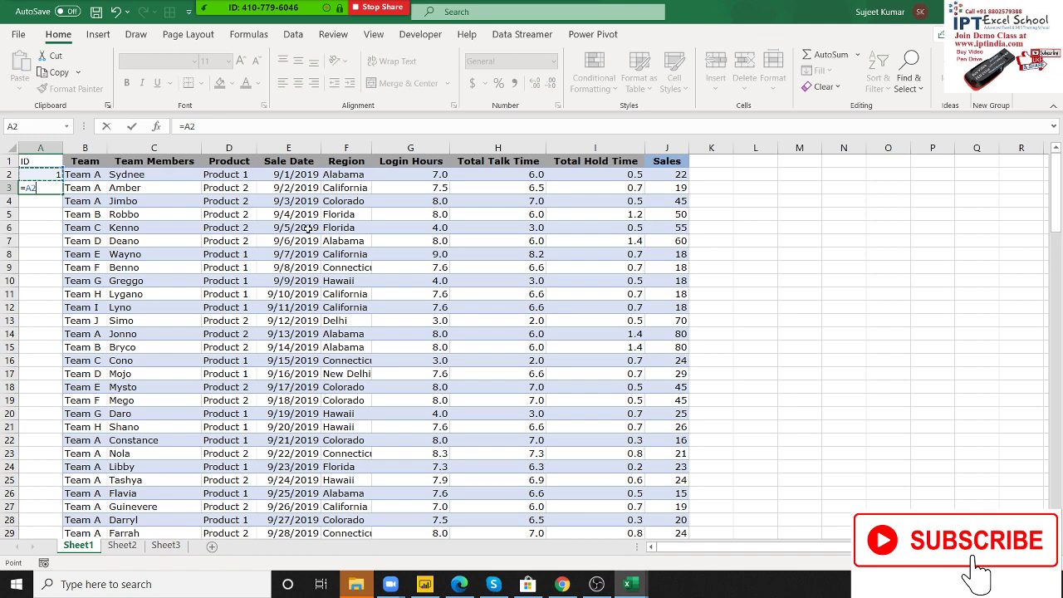
type("+1")
key("Return")
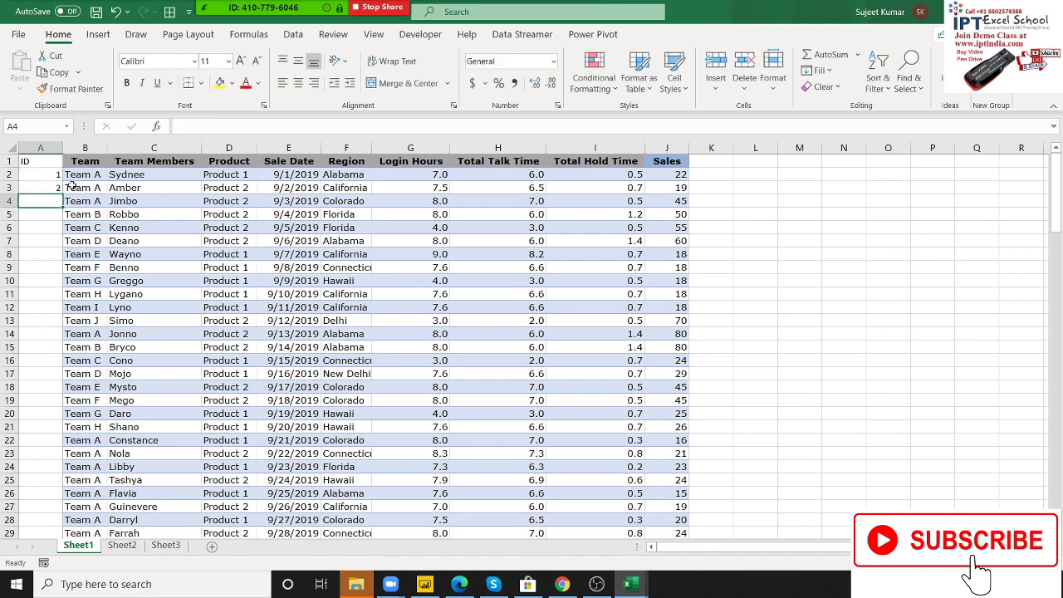
left_click(58, 190)
double_click(62, 190)
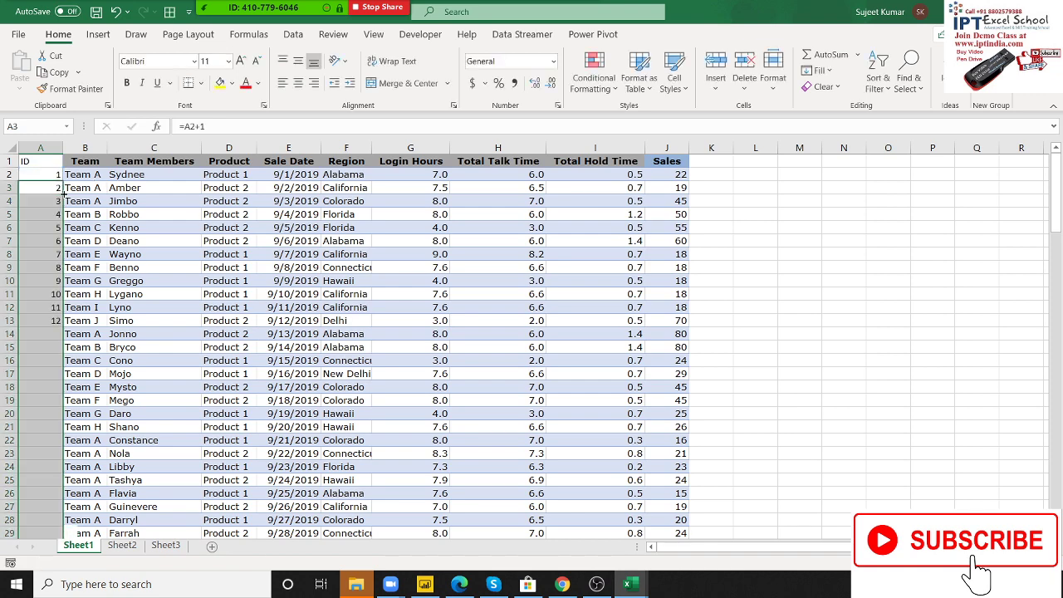
key("ctrl+Down")
key("ctrl+Up")
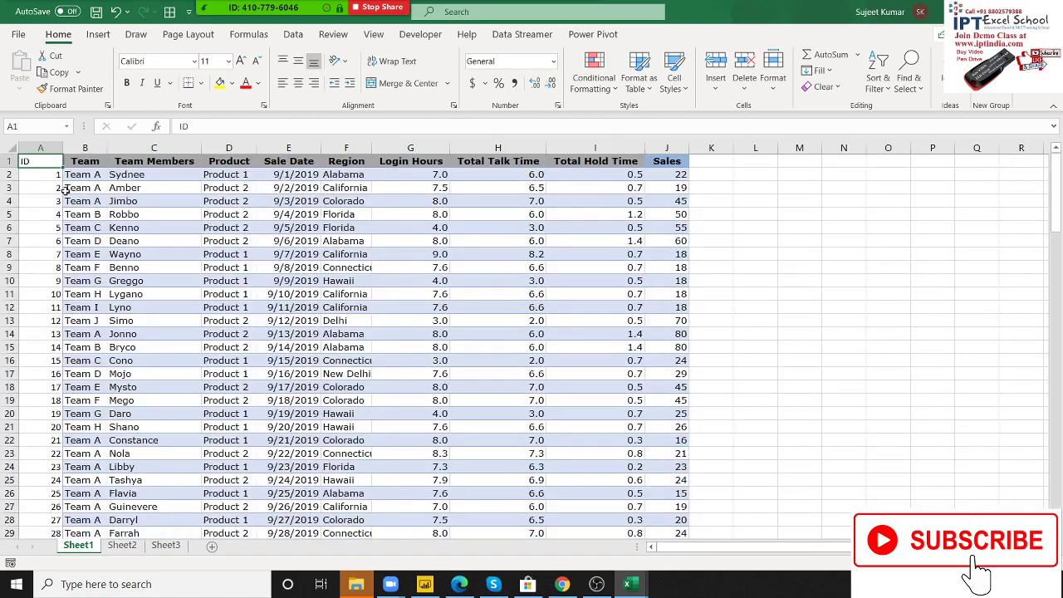
Copy the header row and first 24 records, A1:J25
key("shift+Right")
key("shift+Right")
key("ctrl+shift+Right")
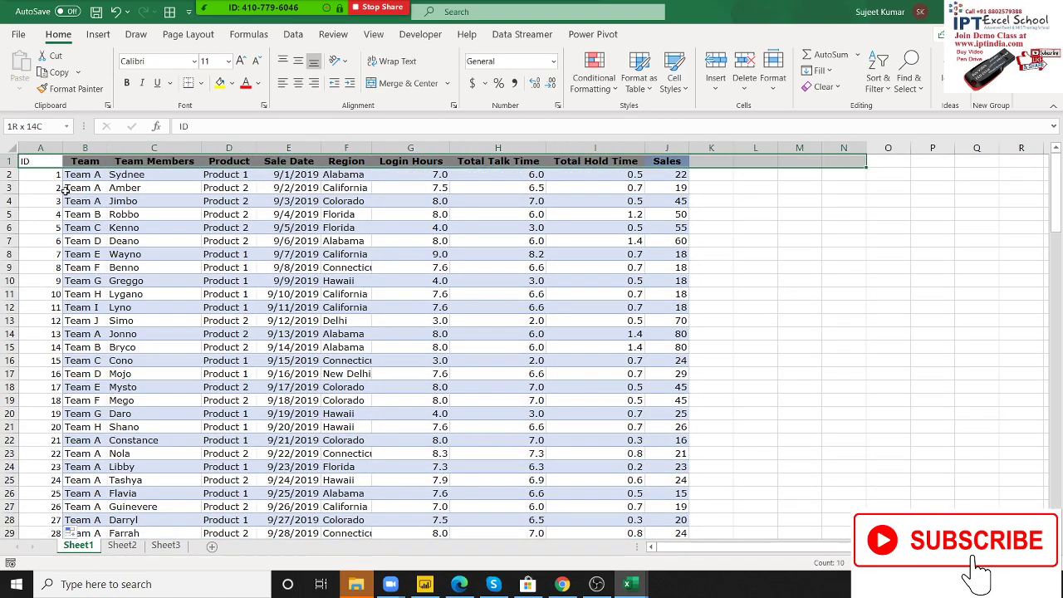
key("shift+Down")
key("shift+Down")
key("shift+Down")
key("shift+Down")
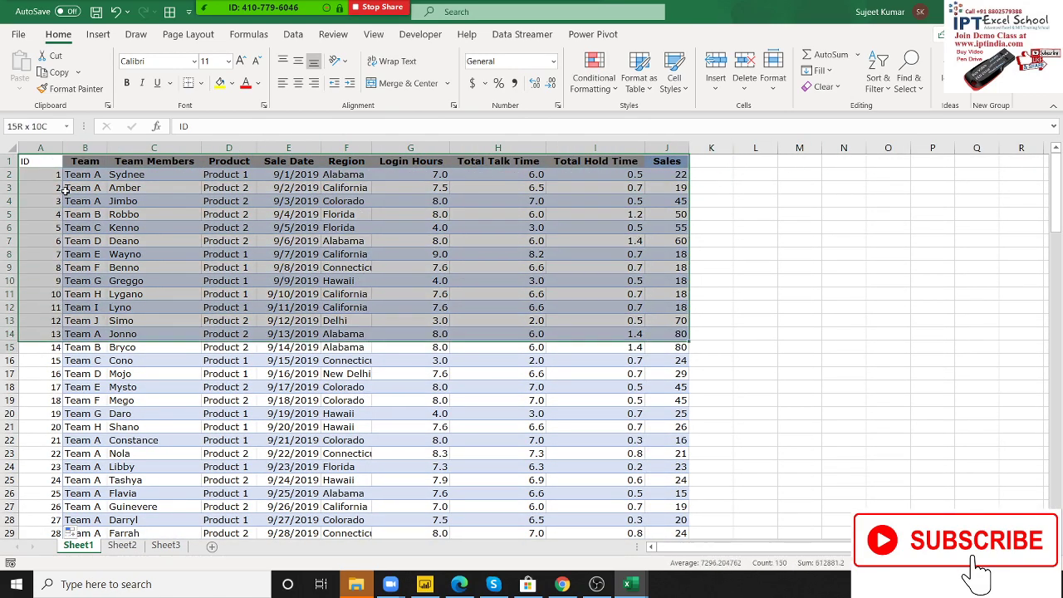
key("shift+Down")
key("shift+Down")
key("shift+Down")
key("ctrl+c")
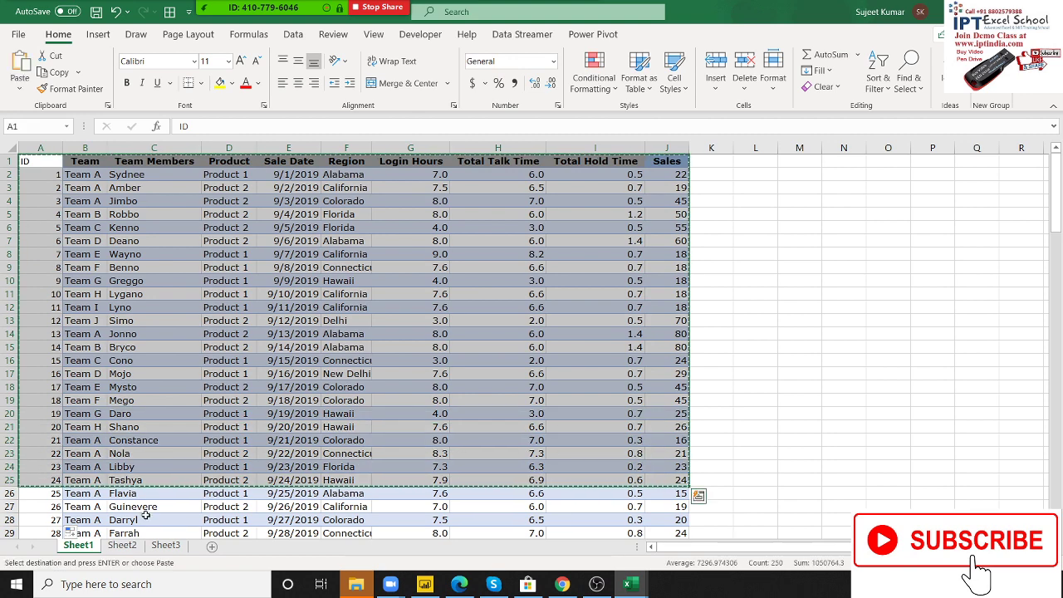
Paste the records on Sheet2 and move the ID column to sit before Sale Date
left_click(123, 546)
key("ctrl+v")
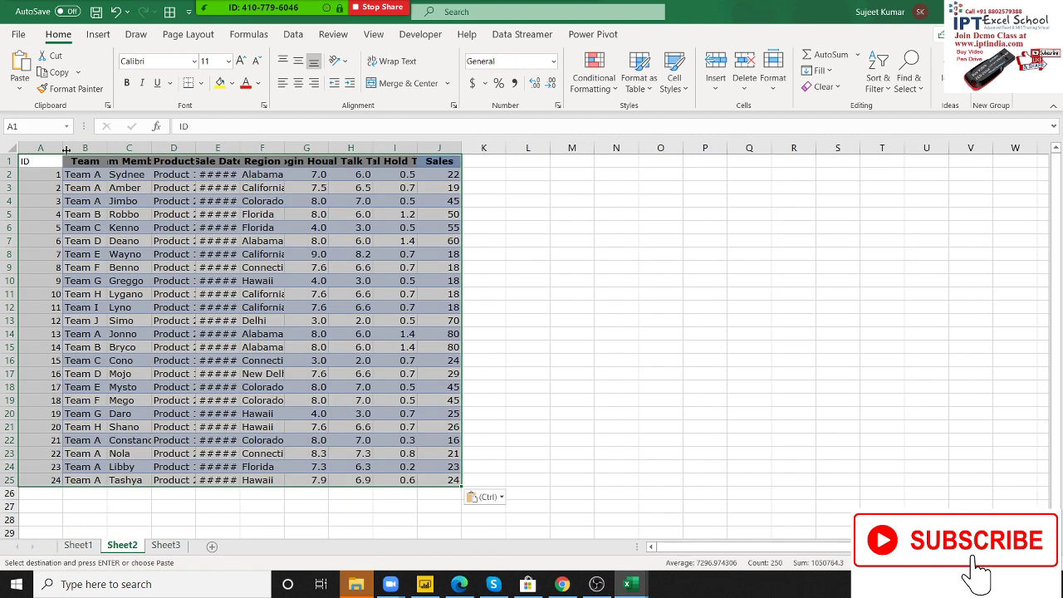
left_click(40, 148)
key("ctrl+c")
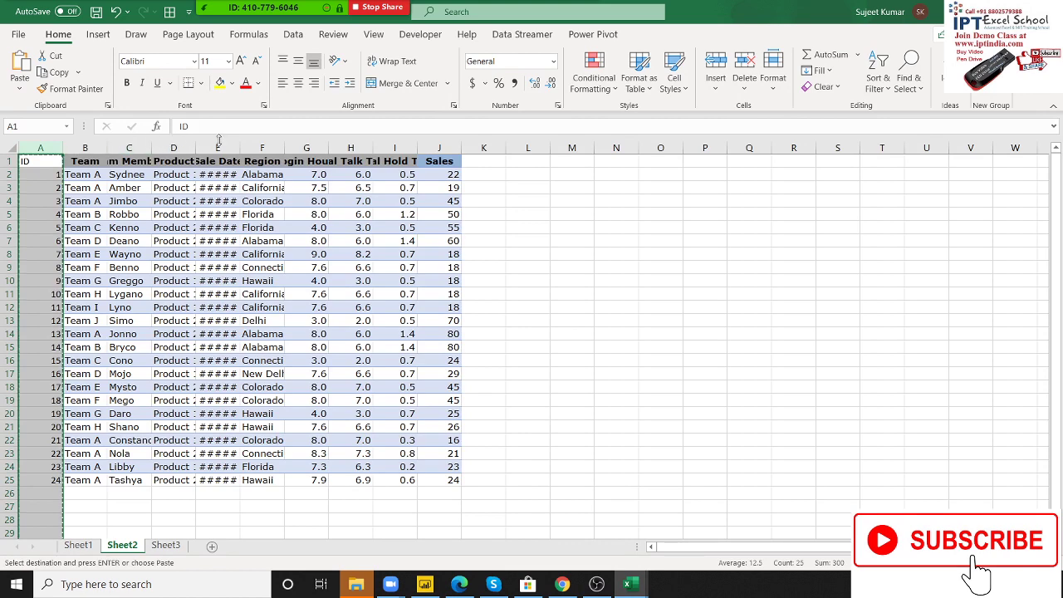
left_click(216, 147)
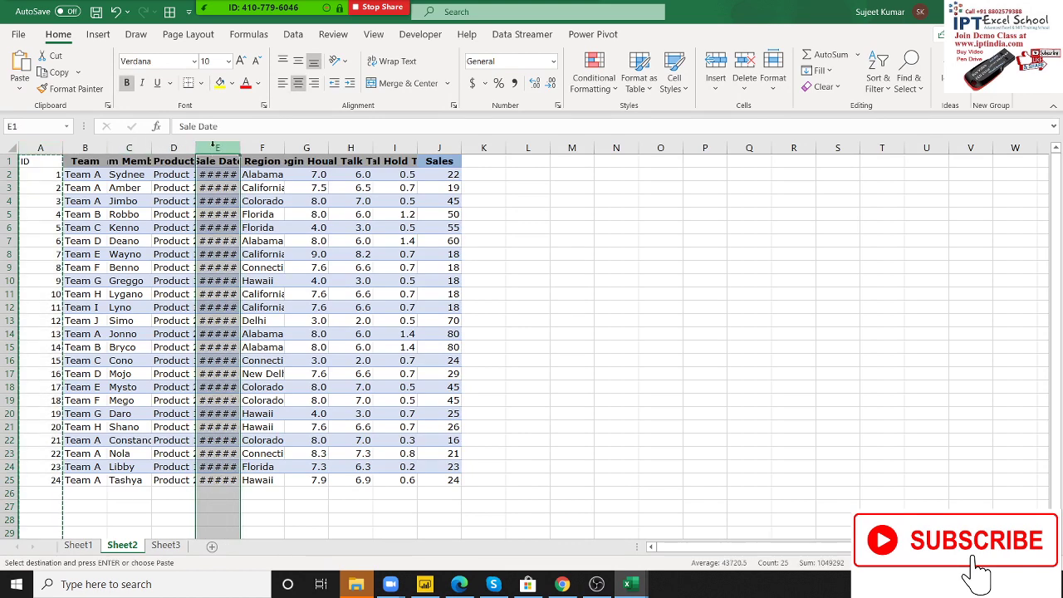
key("ctrl+plus")
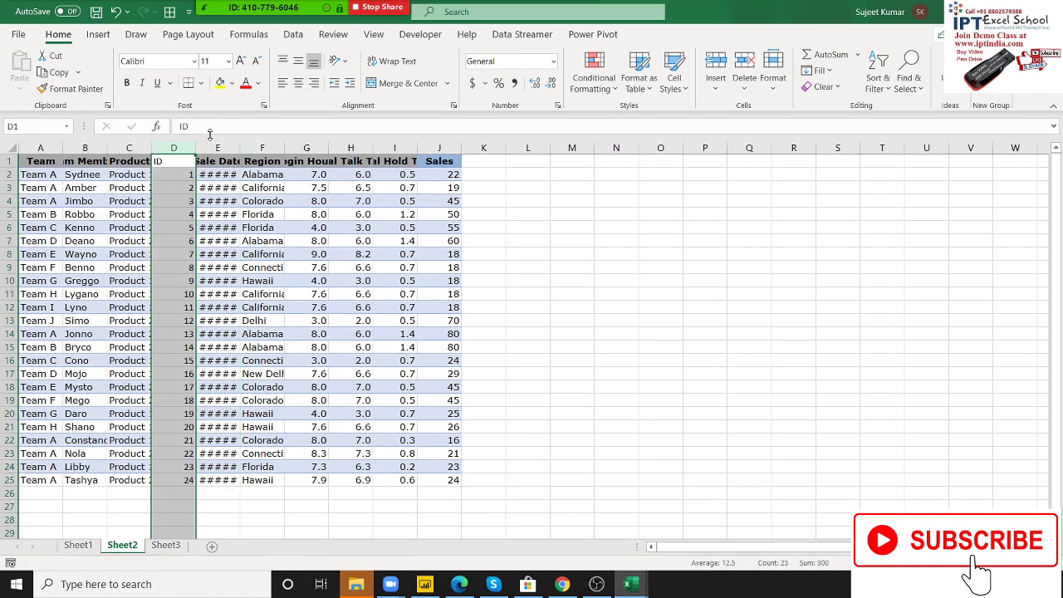
left_click(190, 215)
Autofit the Product column width to its entries
left_click(131, 147)
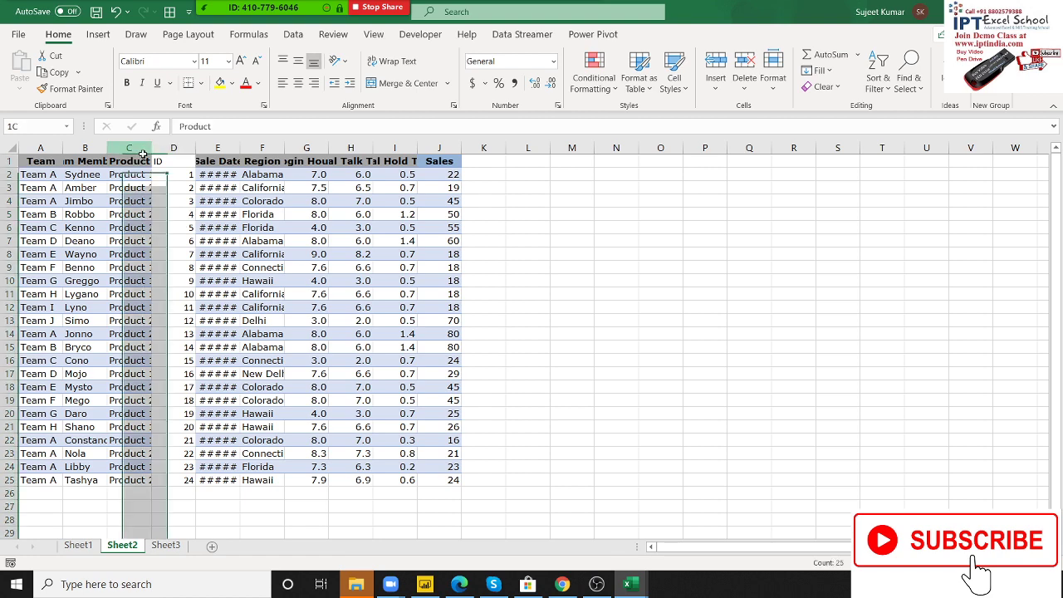
double_click(151, 147)
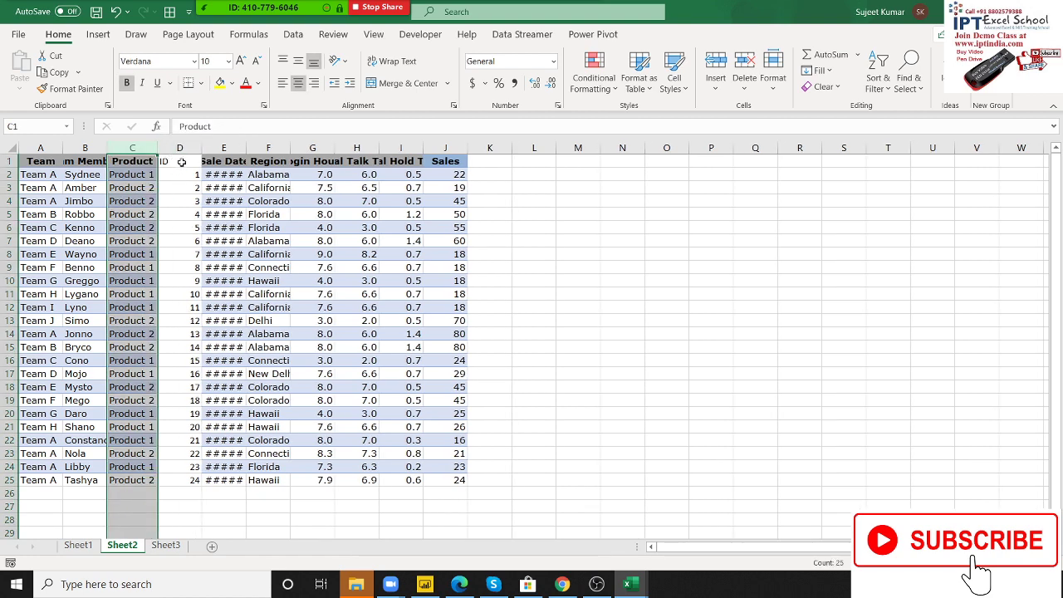
left_click_drag(182, 162, 457, 481)
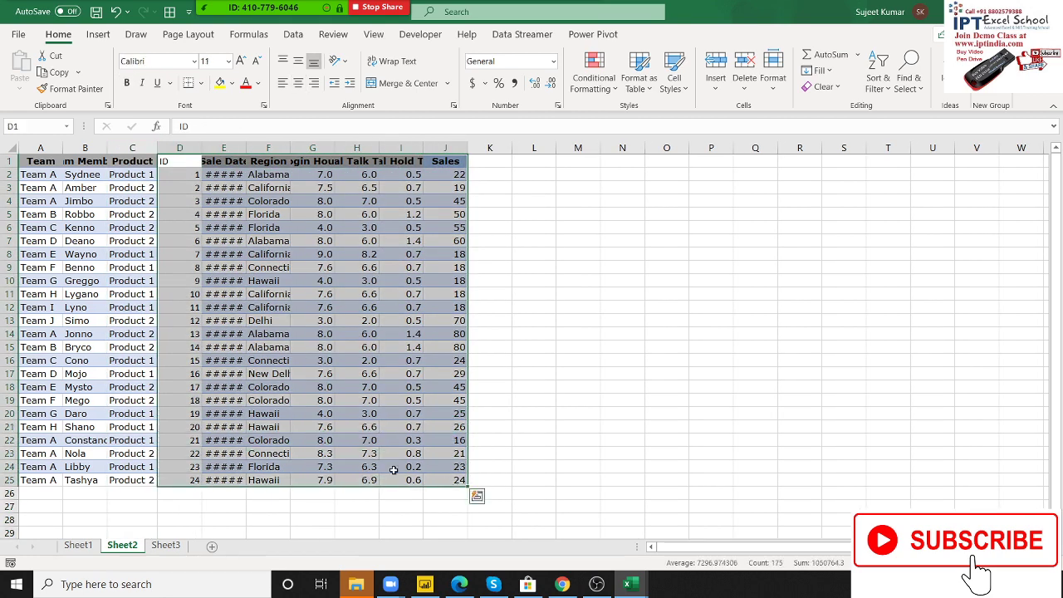
left_click_drag(153, 162, 33, 161)
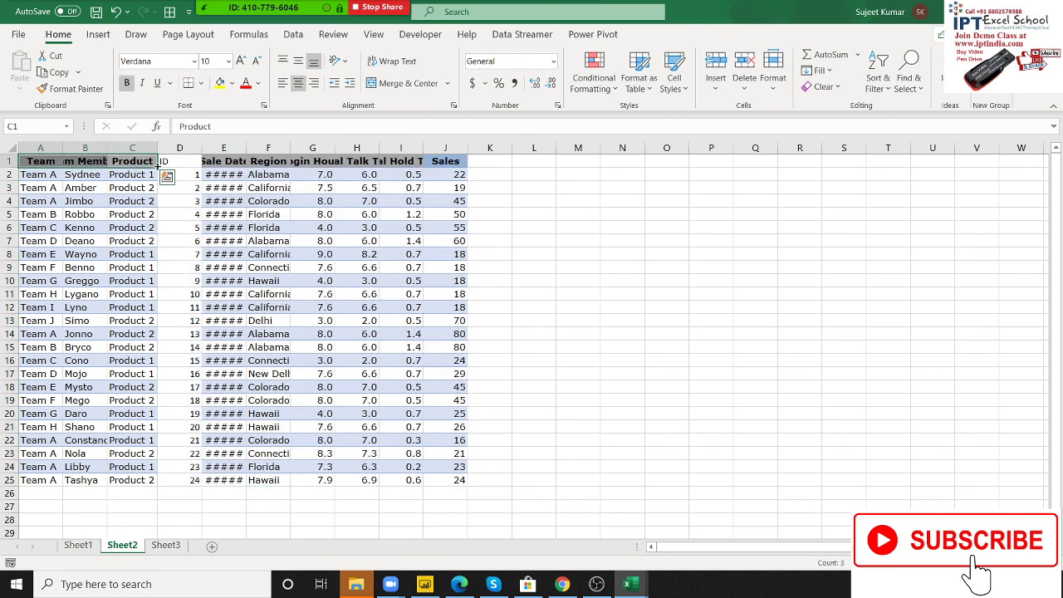
left_click_drag(186, 160, 423, 154)
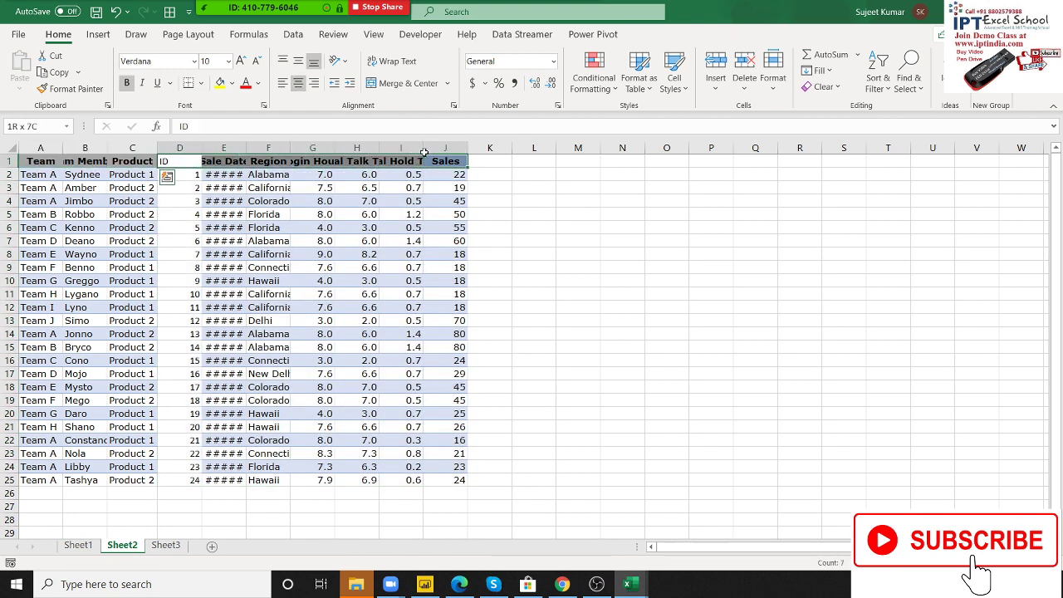
Start the IDs at 1101 so they run 1101 to 1124
left_click(178, 174)
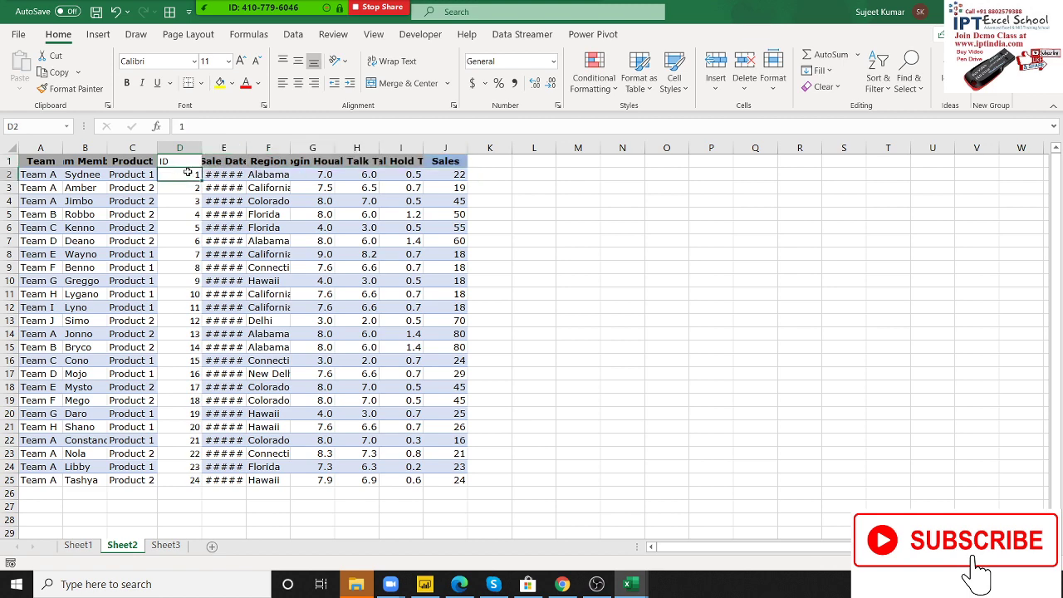
type("1101")
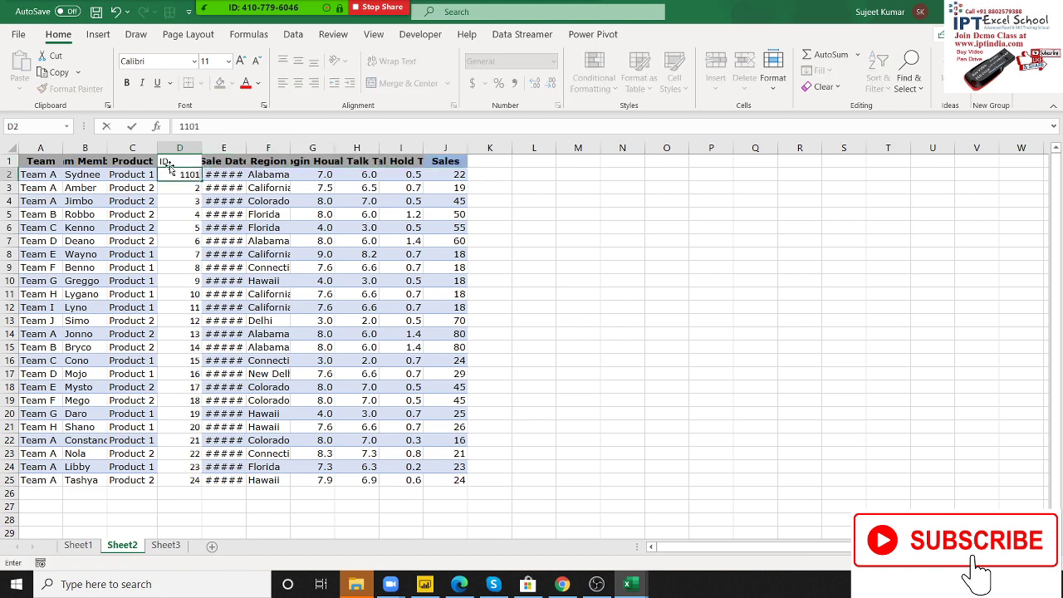
key("Return")
left_click(168, 163)
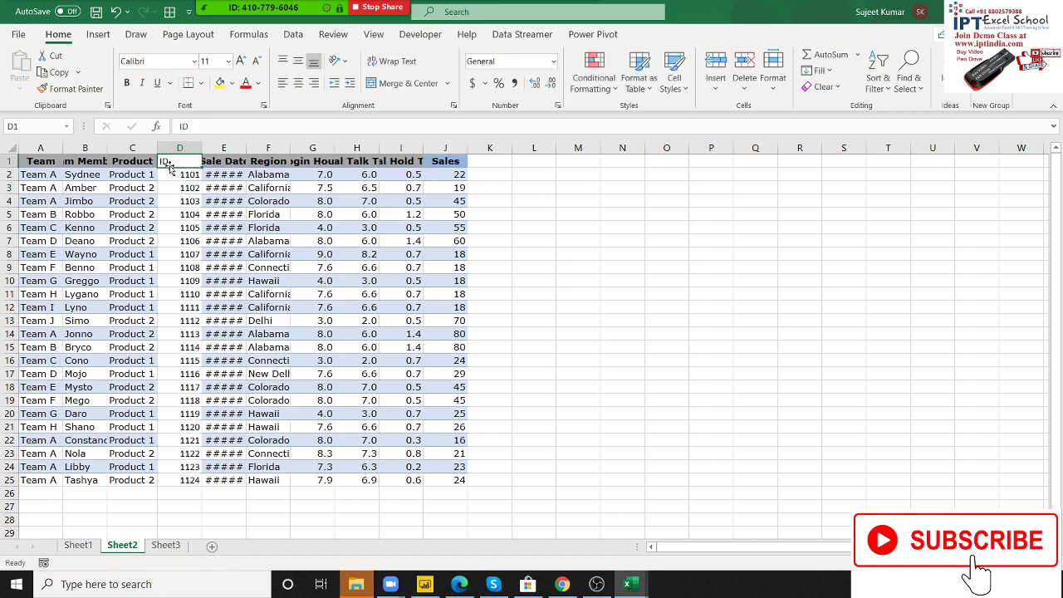
Enter lookup ID 1105 in M4 and the label Team in N3
left_click(594, 201)
type("1105")
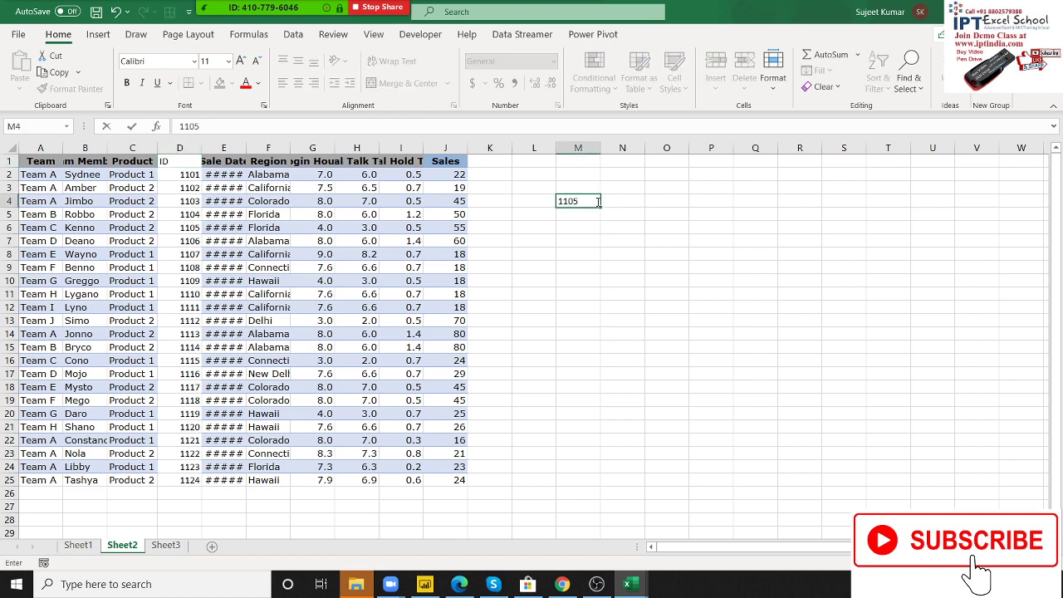
key("Tab")
key("Up")
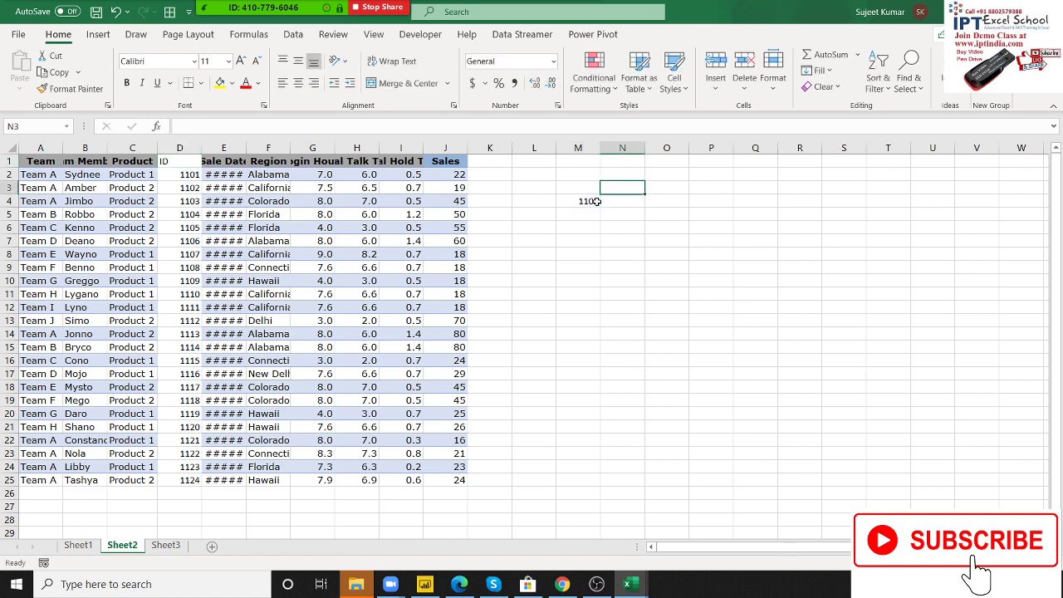
type("Team")
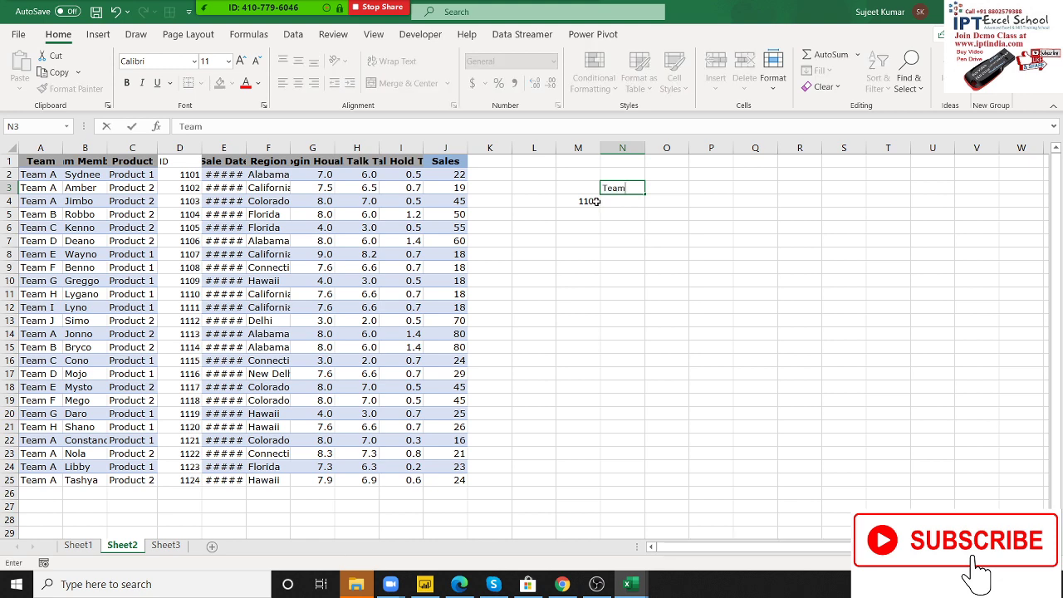
left_click(596, 201)
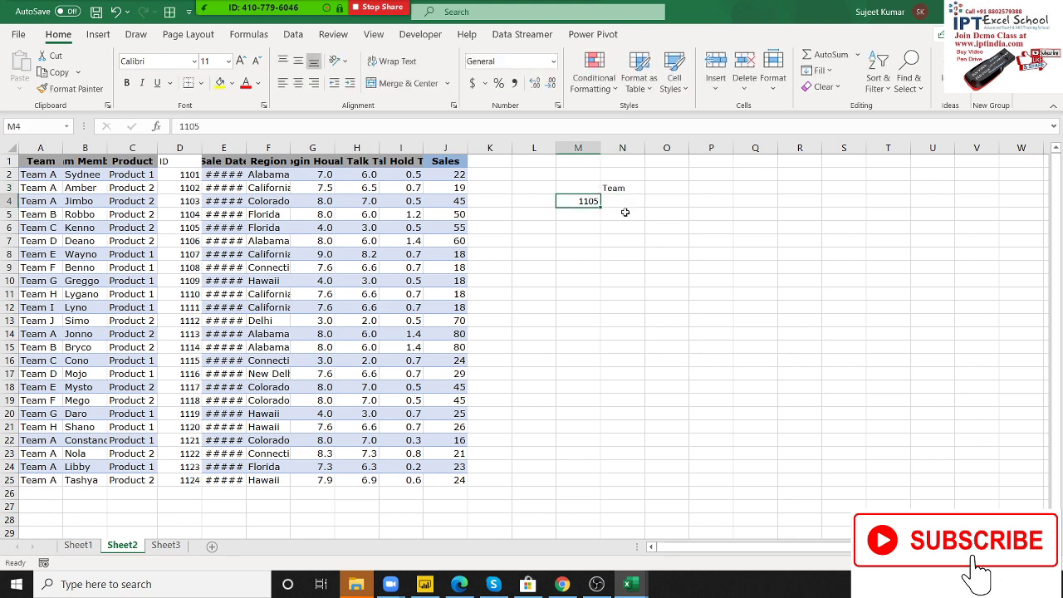
left_click(624, 214)
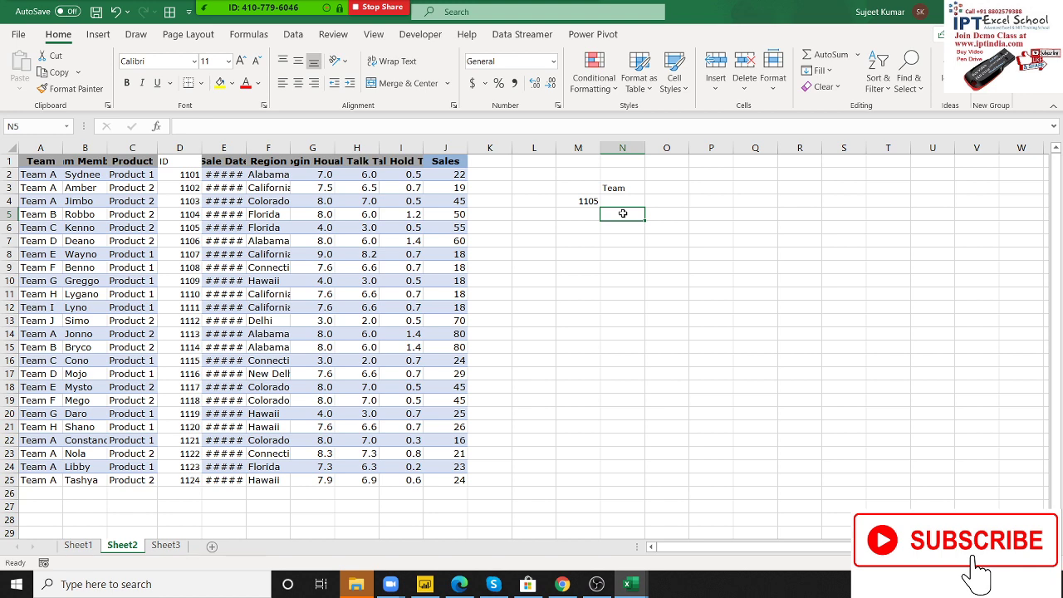
Enter =MATCH(M4,D1:D25,0) in N5, which returns 6 for ID 1105
type("=m")
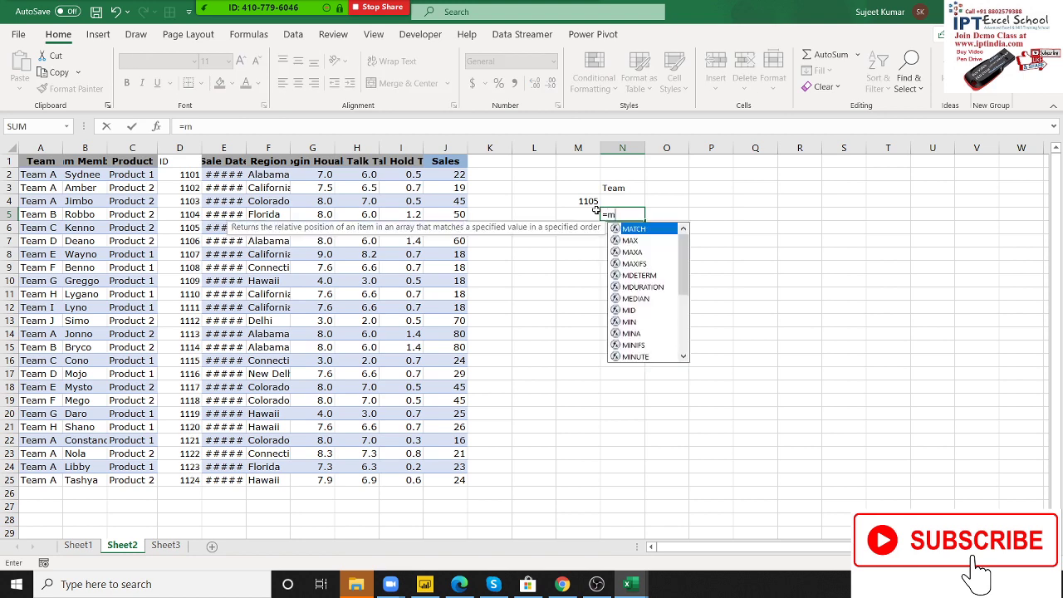
type("a")
key("Tab")
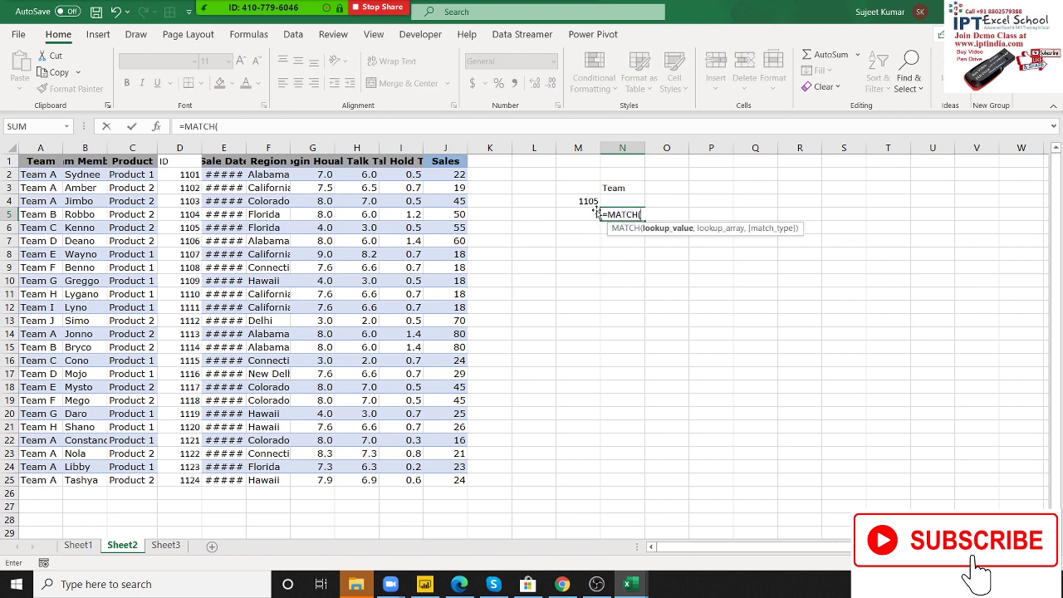
key("Left")
key("Up")
type(",")
key("Left")
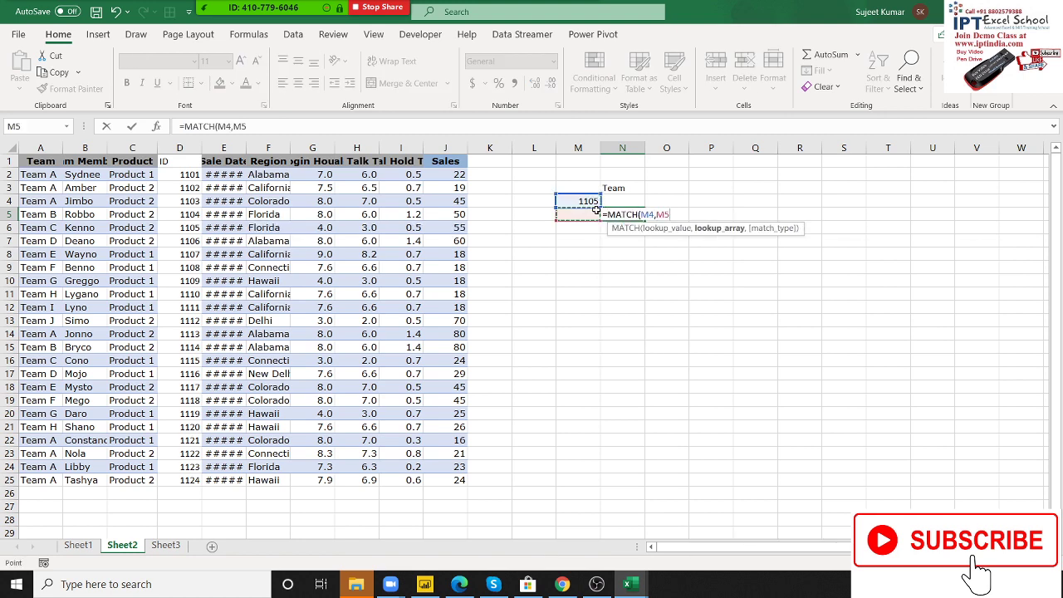
key("Left")
key("Home")
key("ctrl+Up")
key("ctrl+Right")
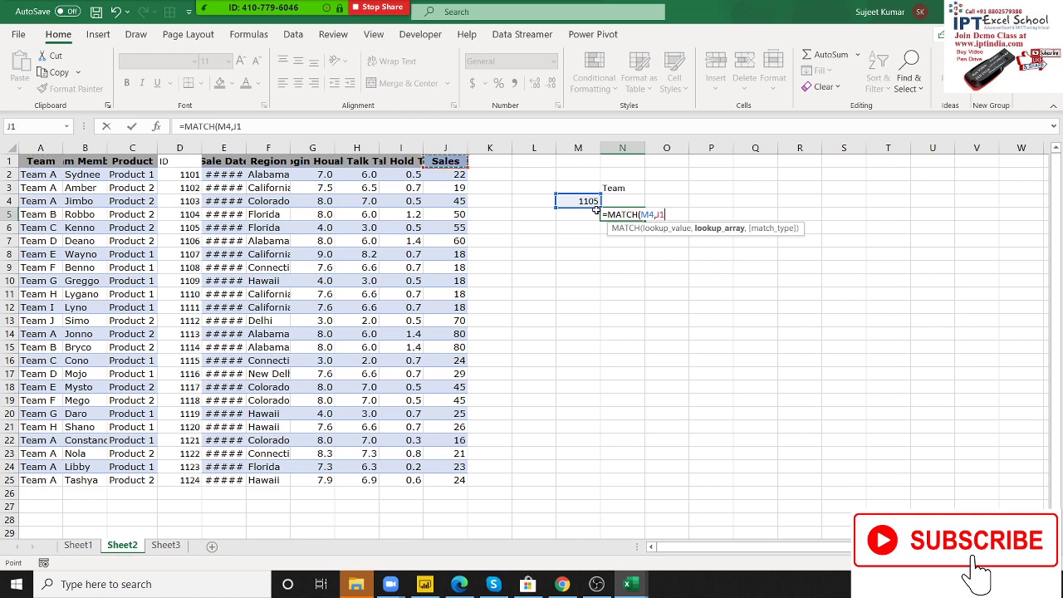
key("Left")
key("Left")
key("Left")
key("Left")
key("Left")
key("Left")
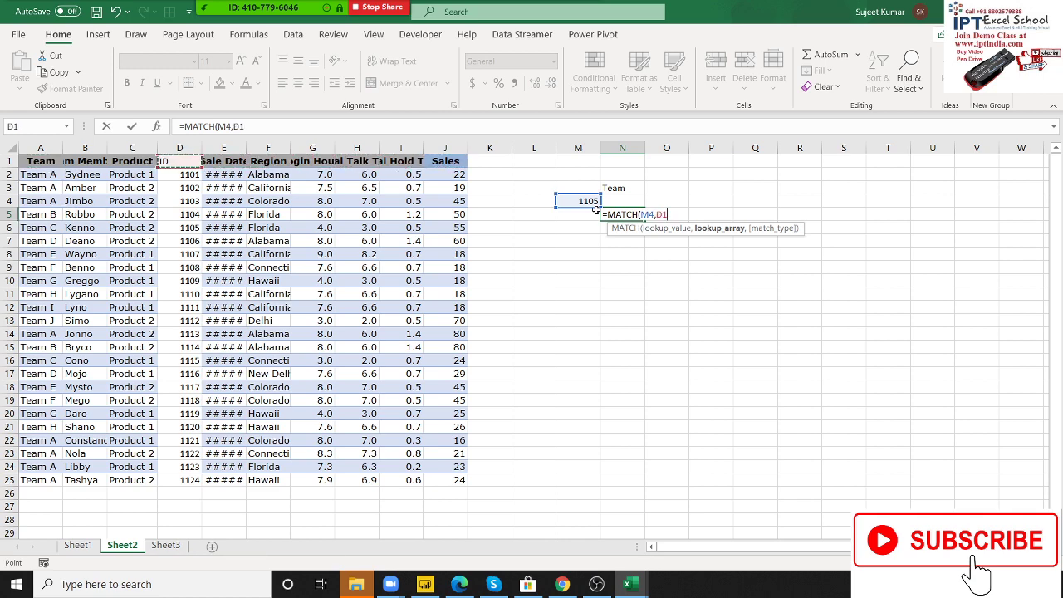
key("ctrl+shift+Down")
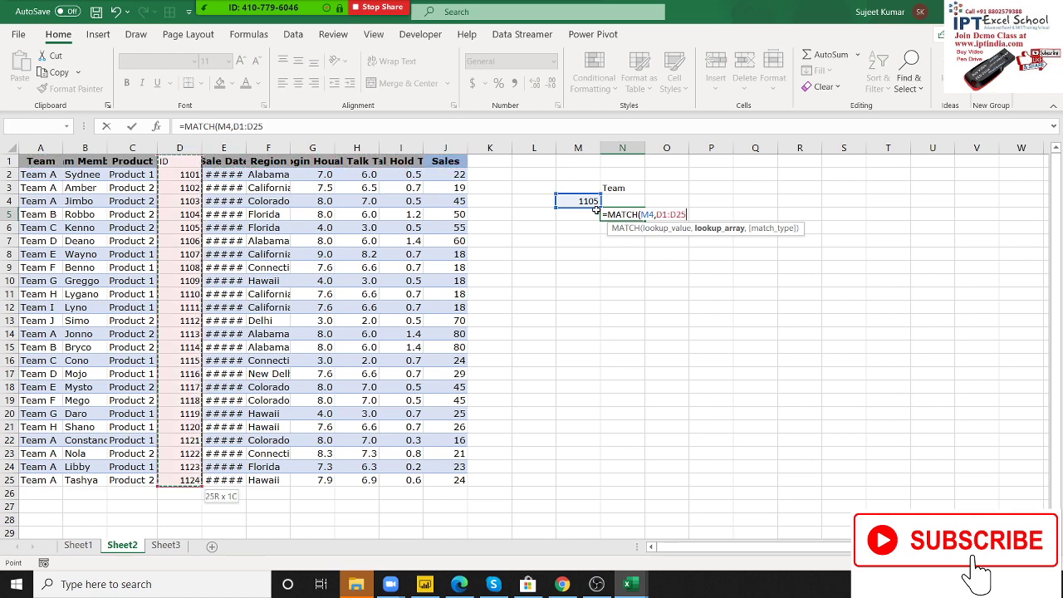
type(",0")
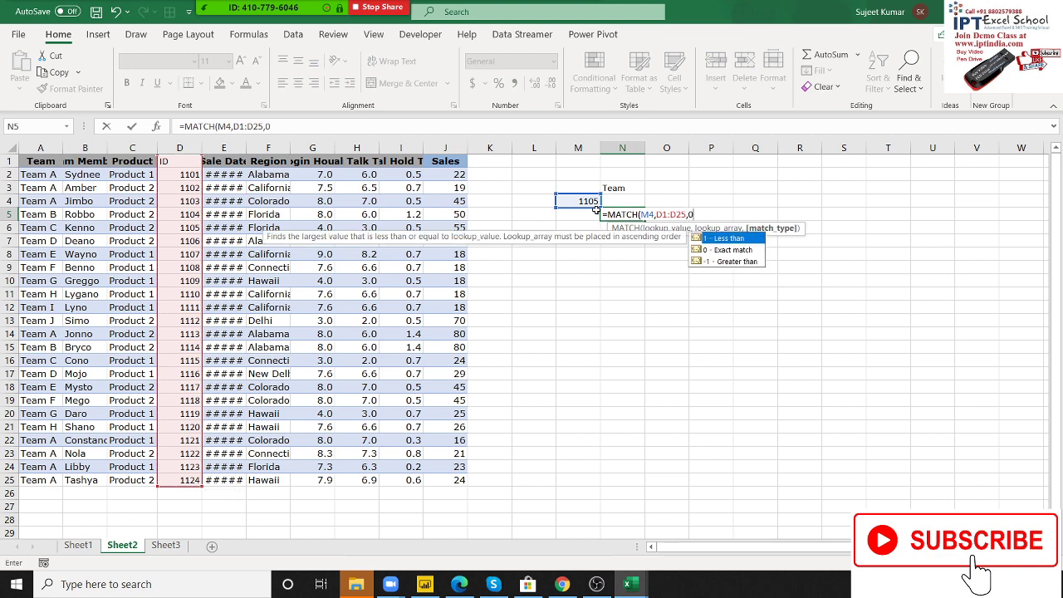
type(")")
key("ctrl+Return")
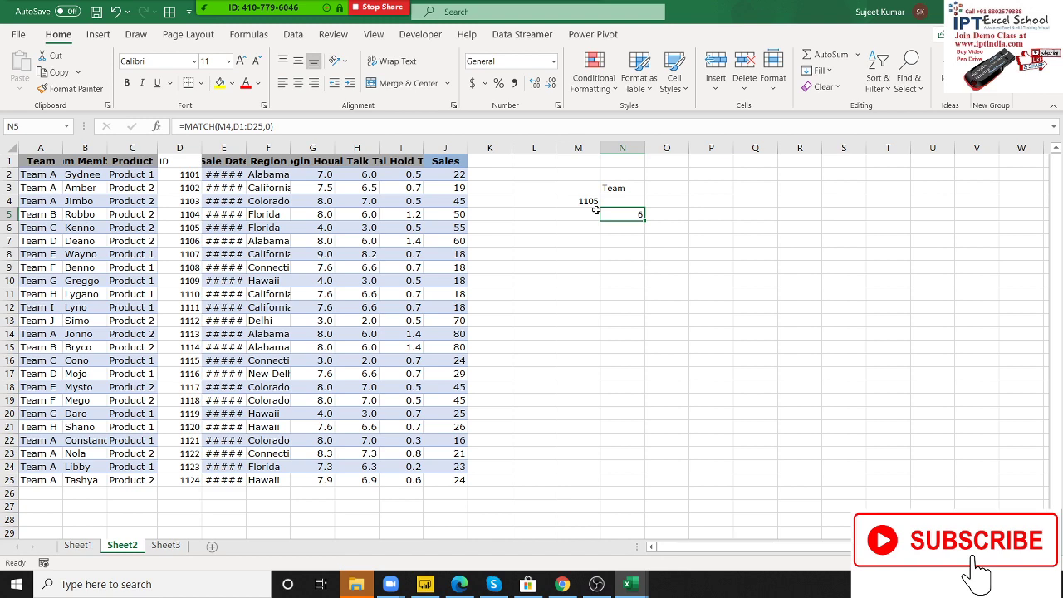
key("Up")
Start an INDIRECT formula over A1:J25 in N4, then cancel it
type("=m")
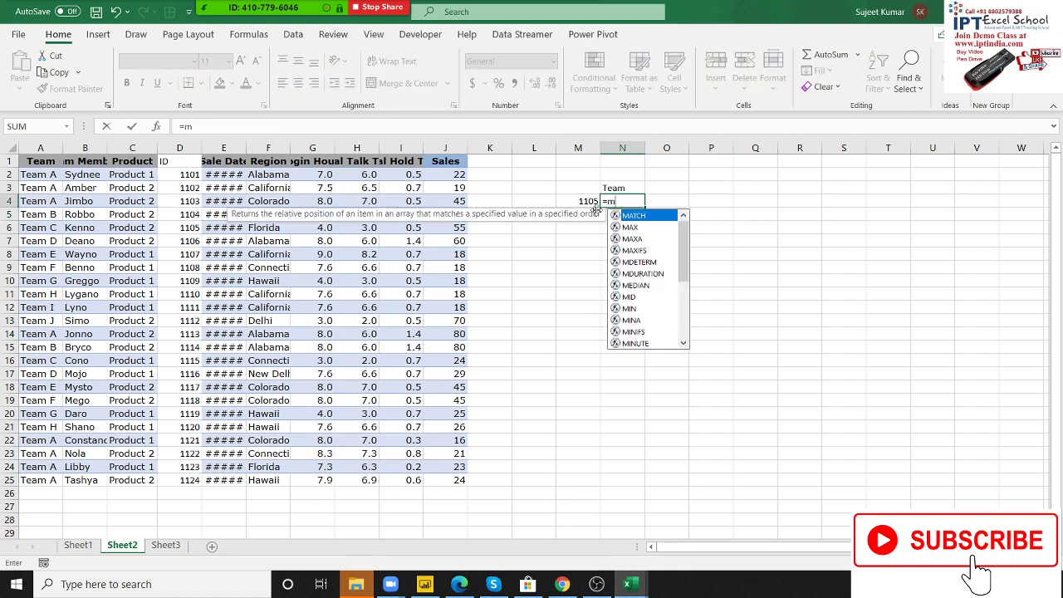
type("at")
key("BackSpace")
key("BackSpace")
key("BackSpace")
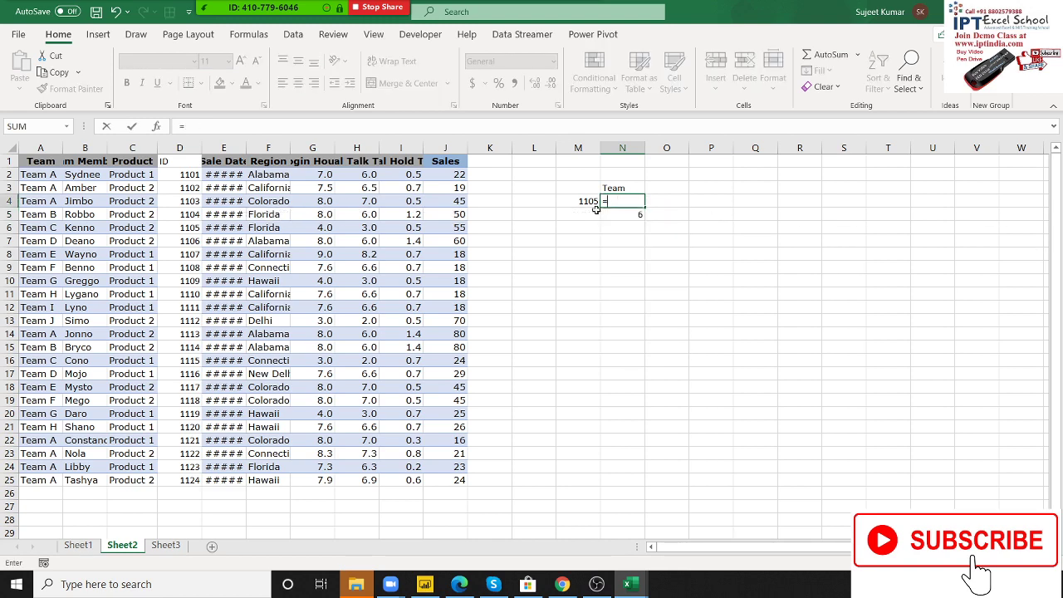
type("in")
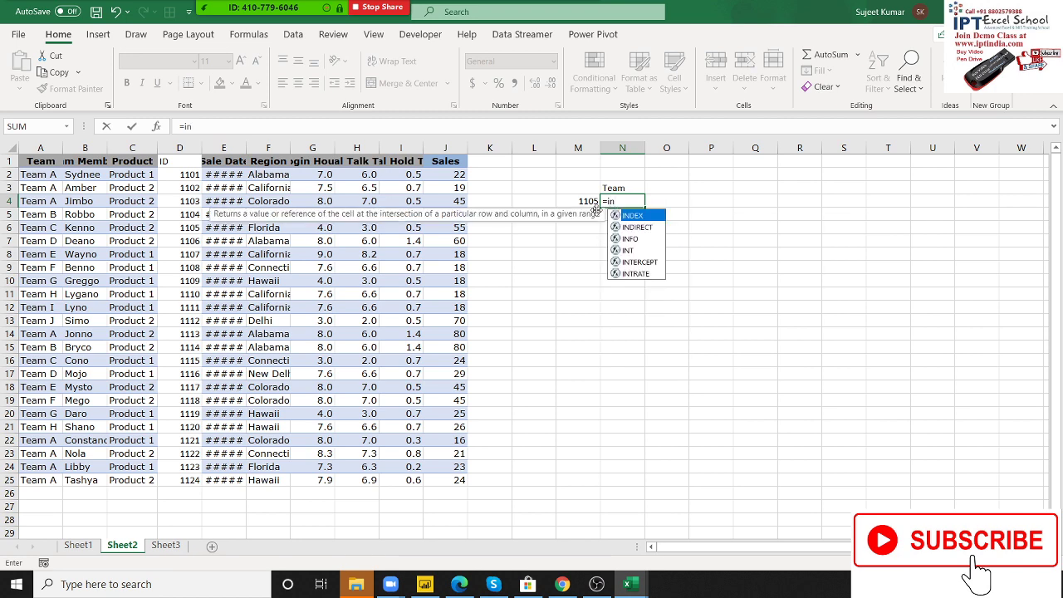
key("Down")
key("Tab")
key("Left")
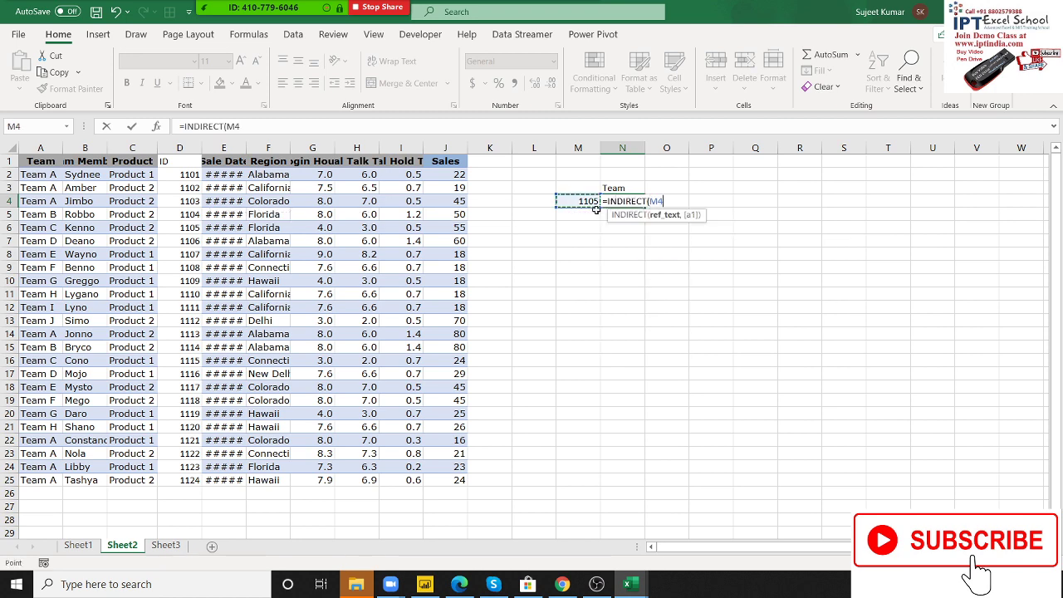
key("ctrl+Left")
key("ctrl+Left")
key("ctrl+Up")
key("ctrl+shift+Right")
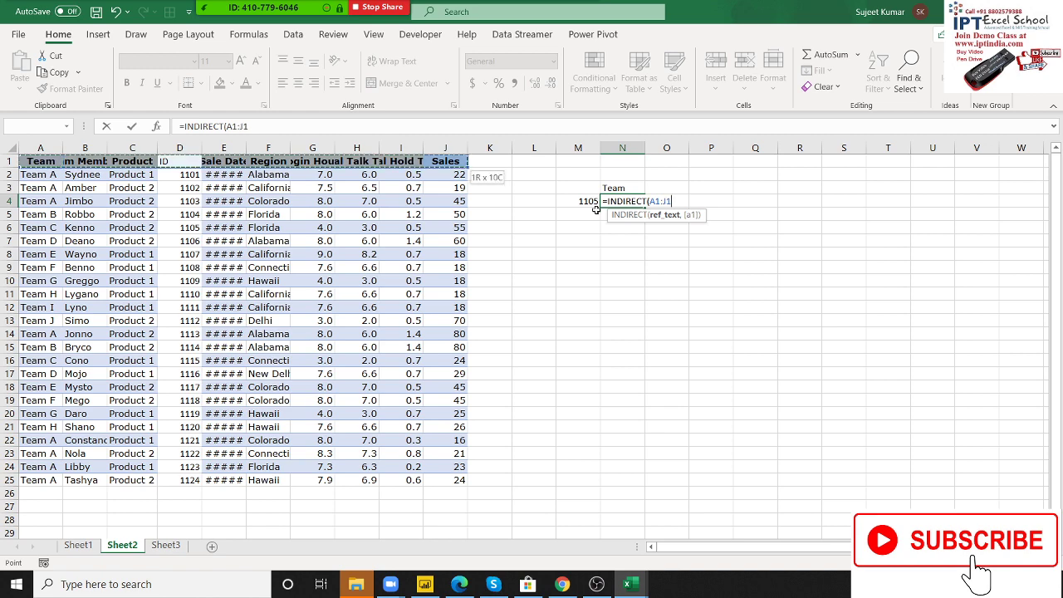
key("ctrl+shift+Down")
type(",")
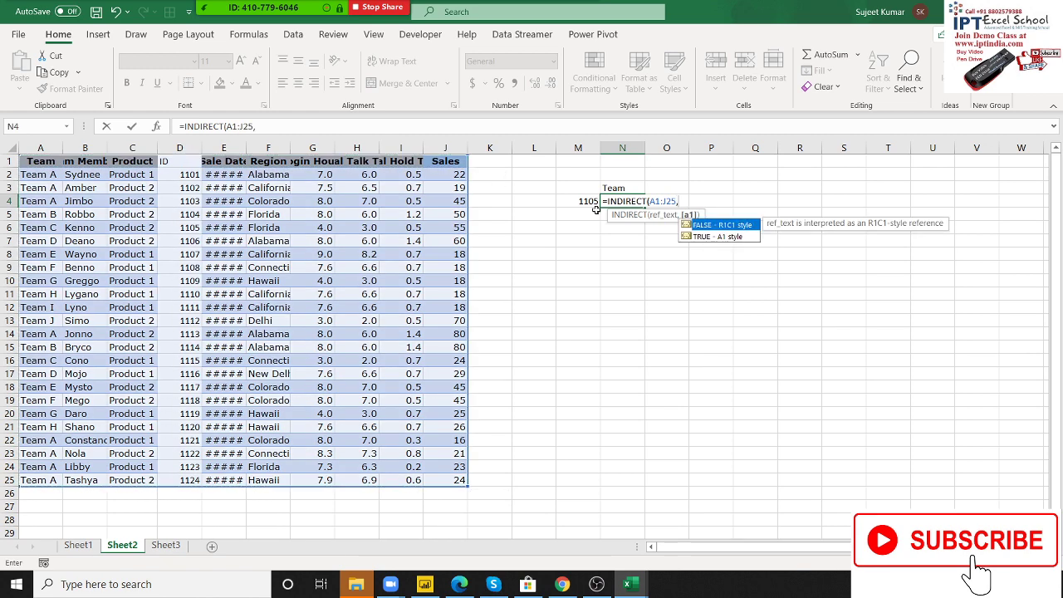
key("Escape")
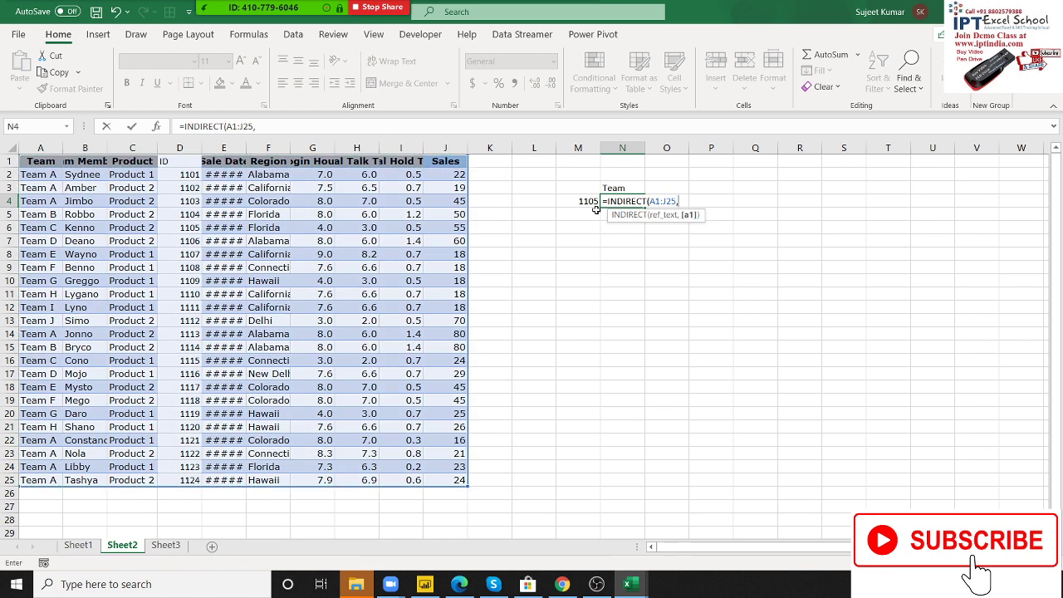
key("Escape")
Enter =INDEX(A1:J25,5,3) in N4, returning Product 2
type("=in")
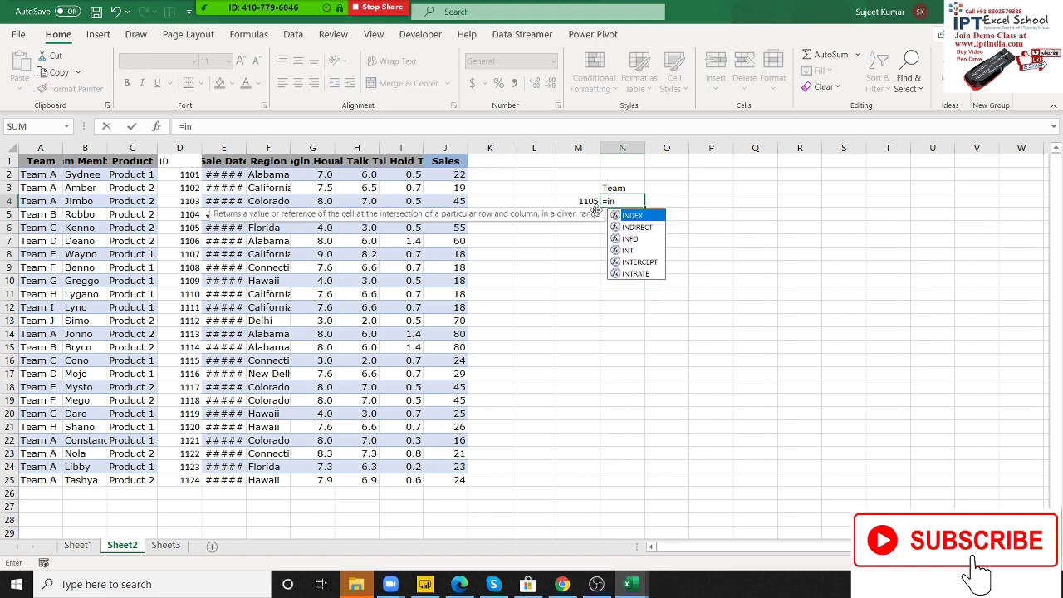
type("d")
key("Down")
key("Tab")
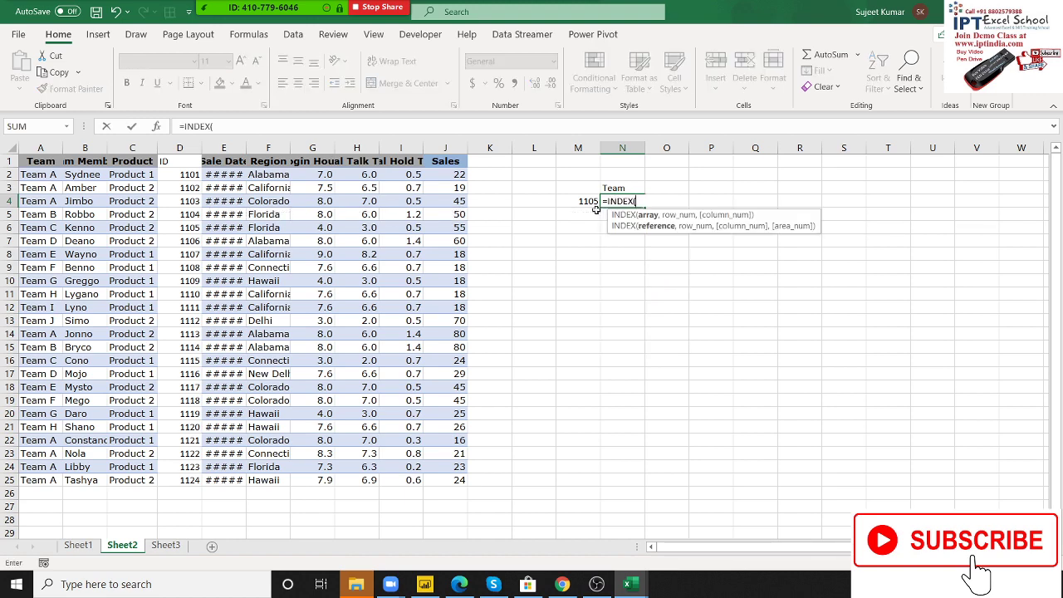
key("Left")
key("ctrl+Left")
key("ctrl+Left")
key("ctrl+Up")
key("ctrl+shift+Right")
key("ctrl+shift+Down")
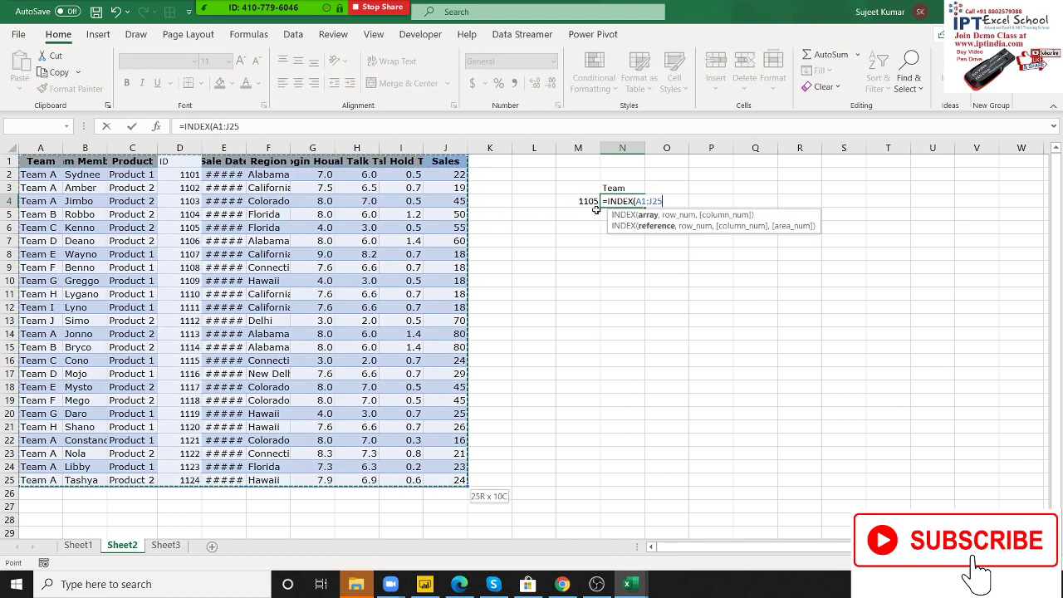
type(",")
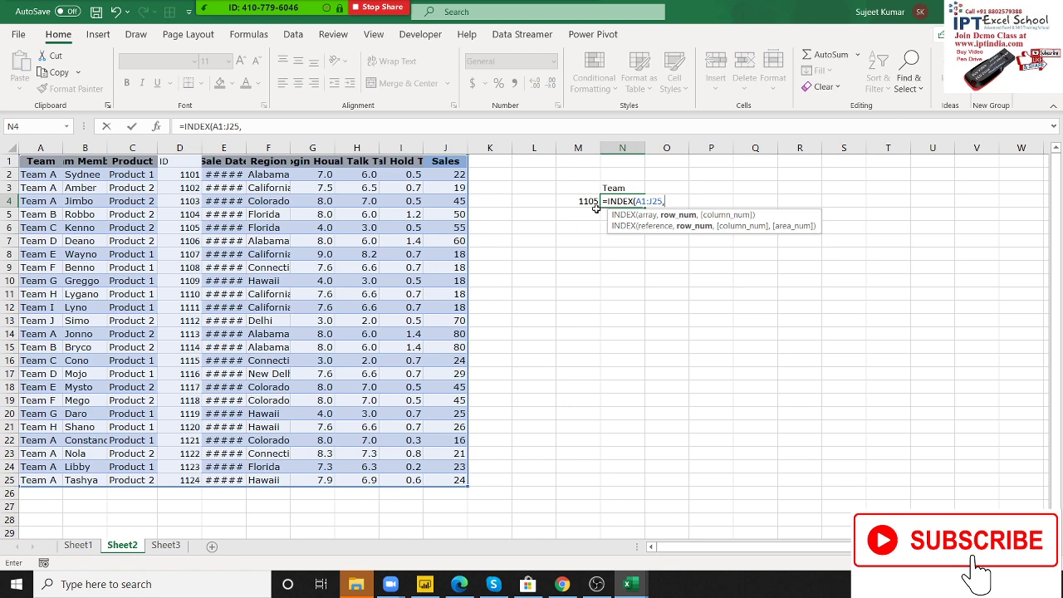
type("5,3")
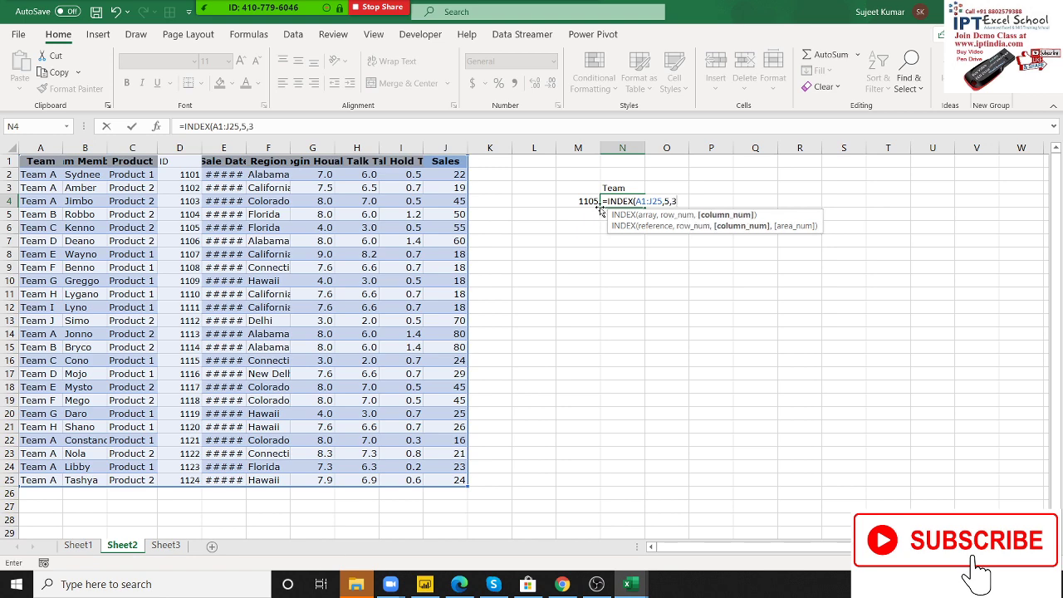
key("Return")
key("Up")
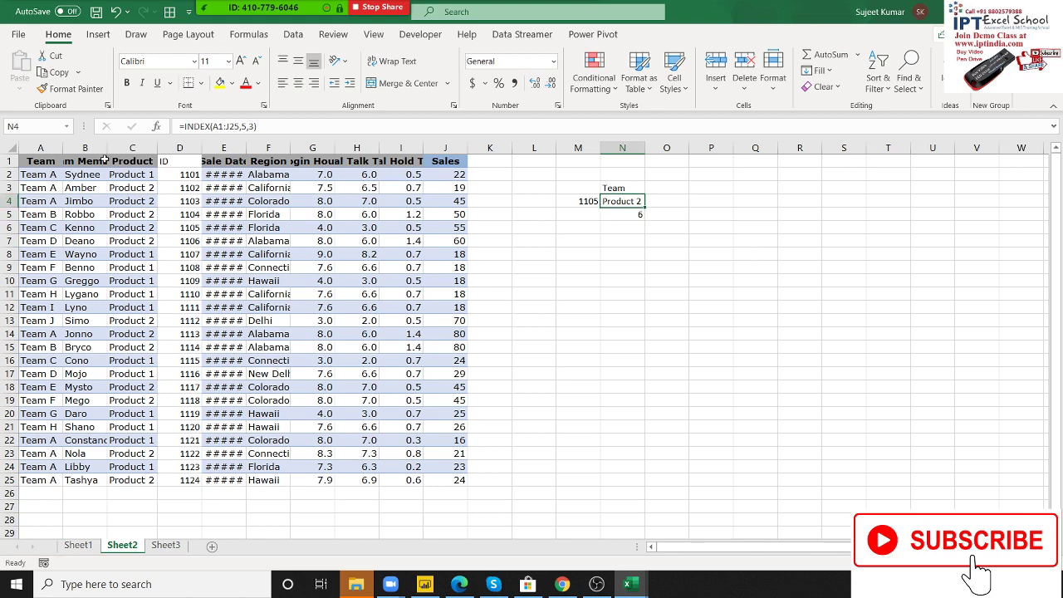
Check that row 5, column 3 of the table holds Product 2
left_click(34, 163)
key("Down")
key("Down")
key("Down")
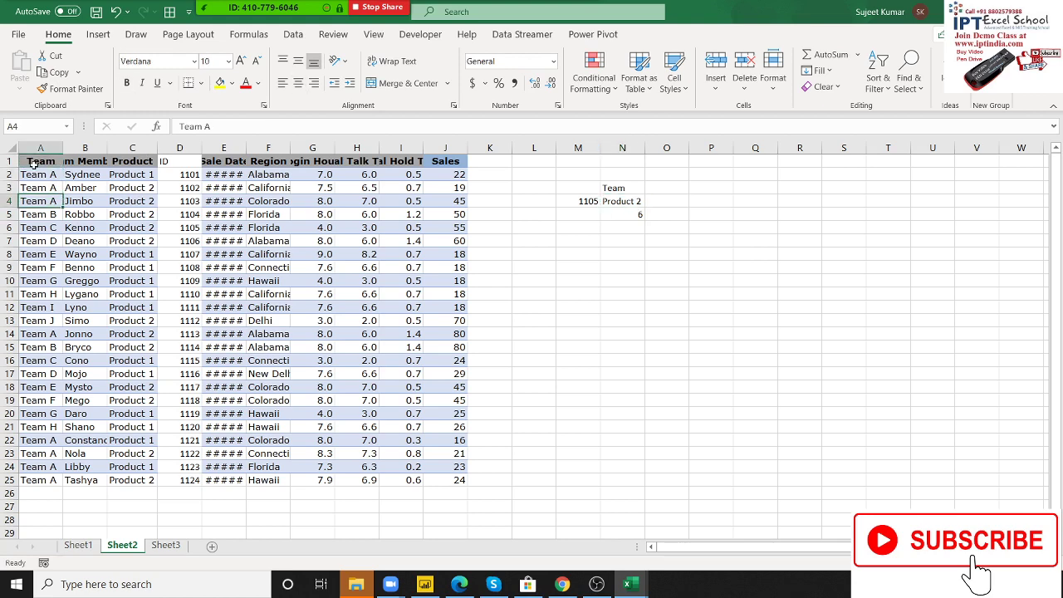
key("Up")
key("Up")
key("Up")
key("Down")
key("Down")
key("Down")
key("Down")
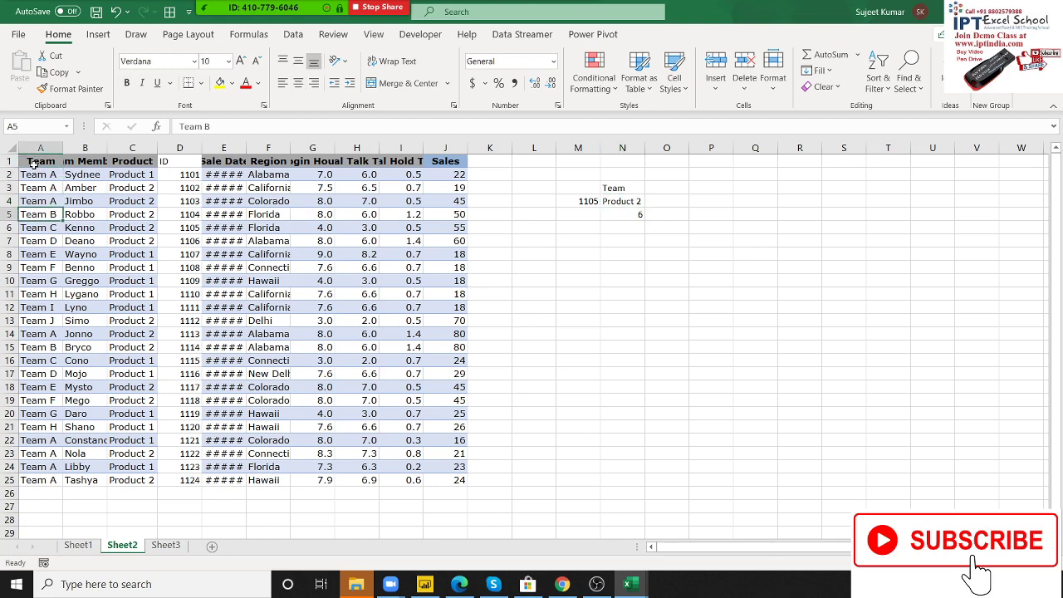
key("Right")
key("Right")
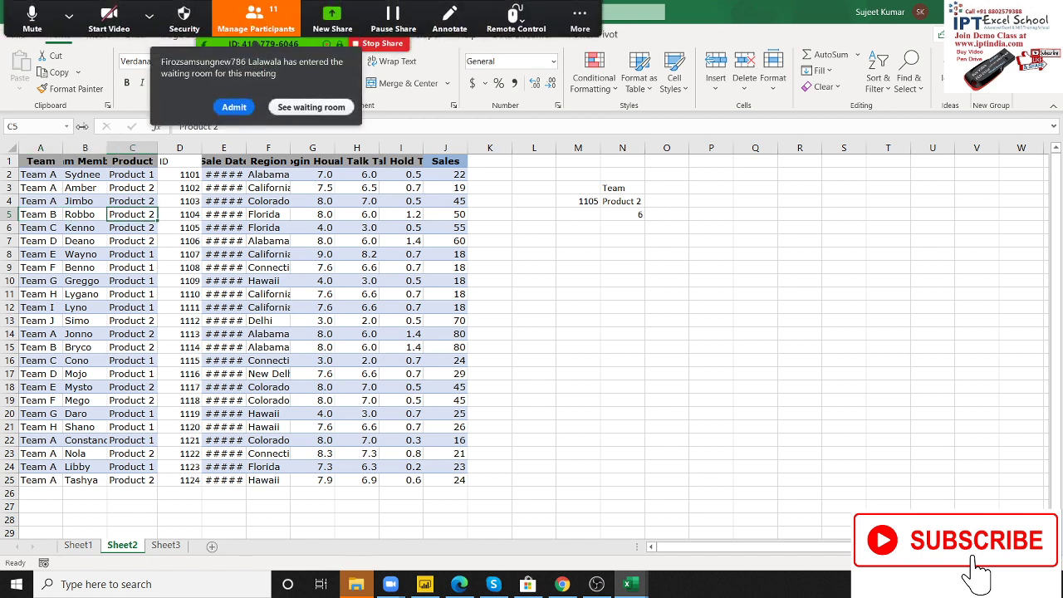
left_click(239, 107)
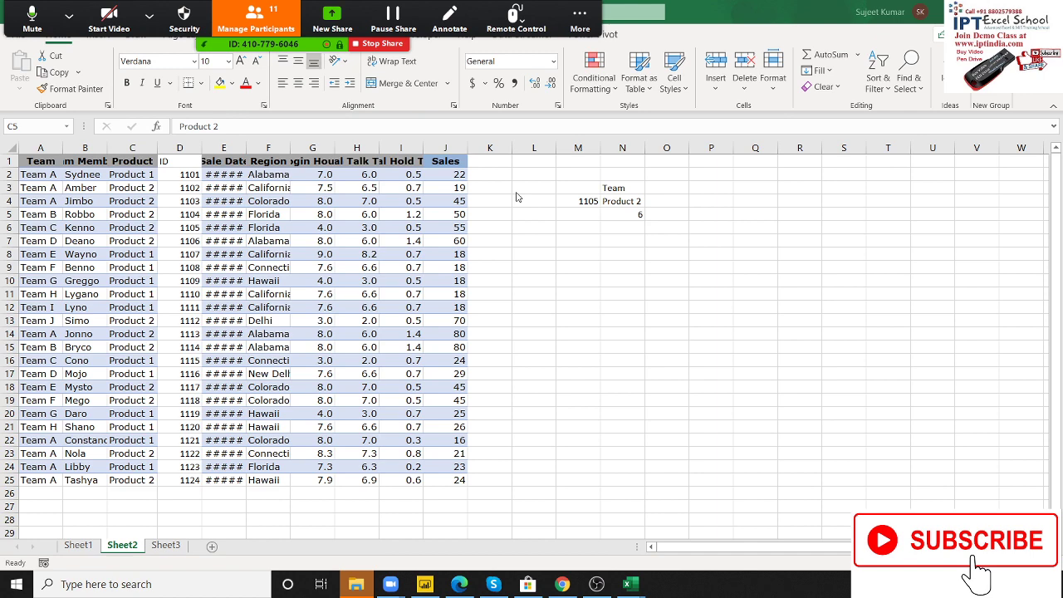
Replace INDEX's fixed row number 5 with N5's MATCH result
double_click(634, 199)
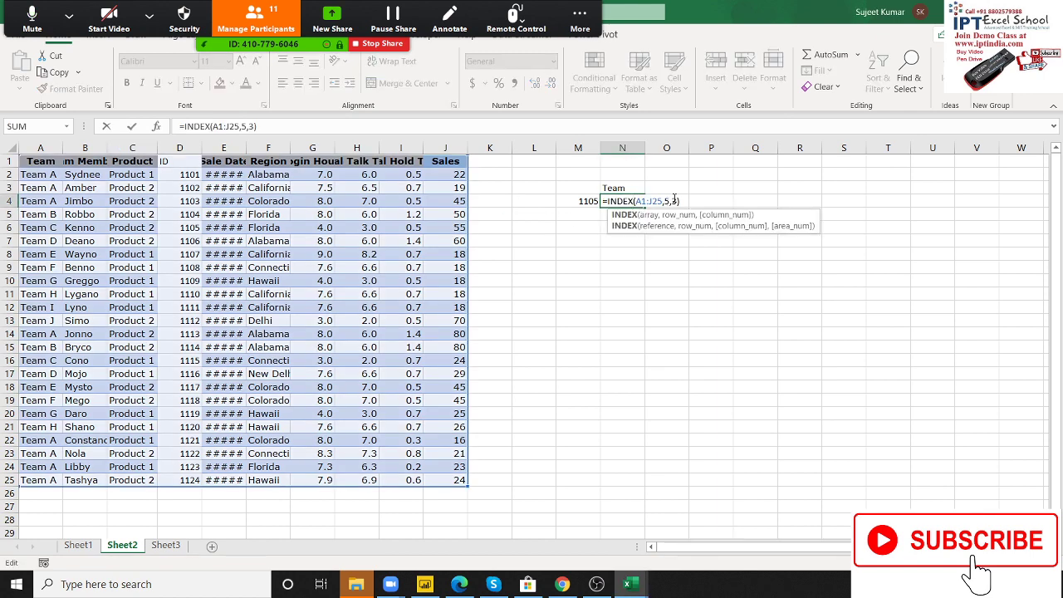
left_click(653, 201)
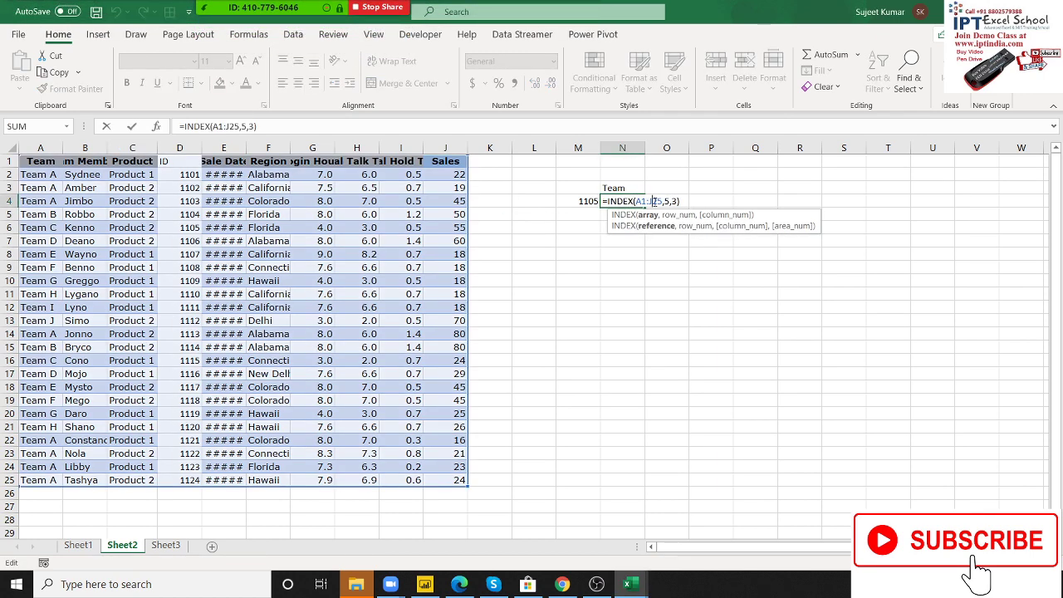
left_click(669, 201)
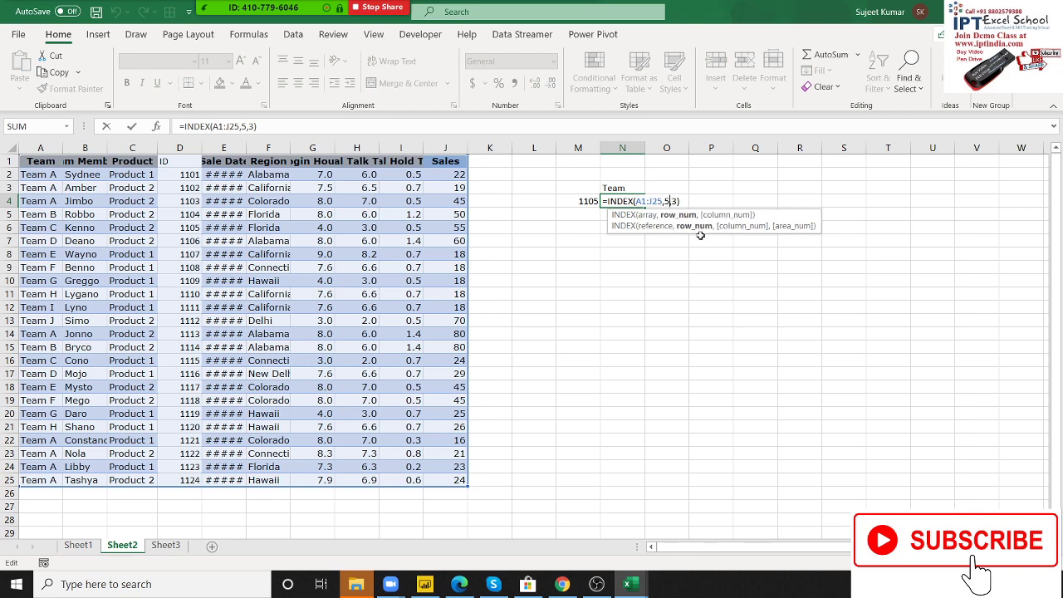
key("BackSpace")
left_click(593, 214)
key("Right")
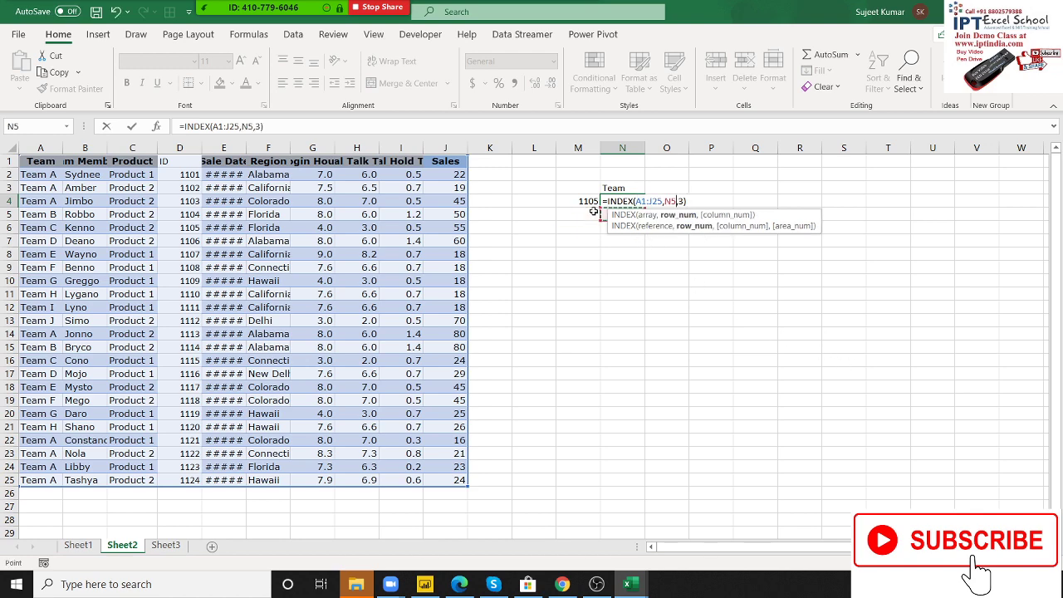
key("Return")
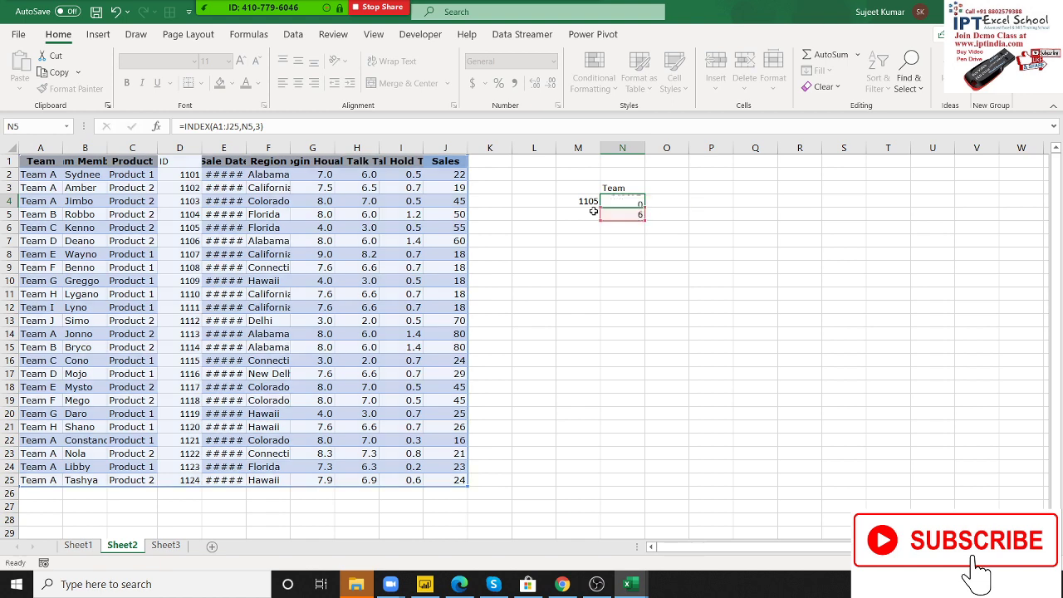
key("Up")
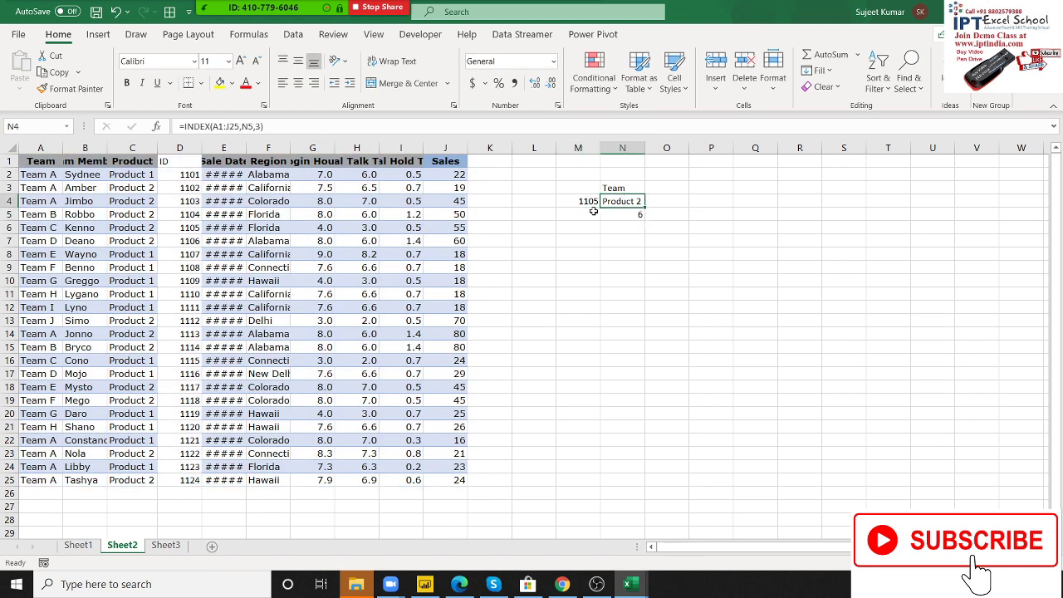
Change INDEX's column argument from 3 to 1 so N4 returns Team C
left_click(263, 126)
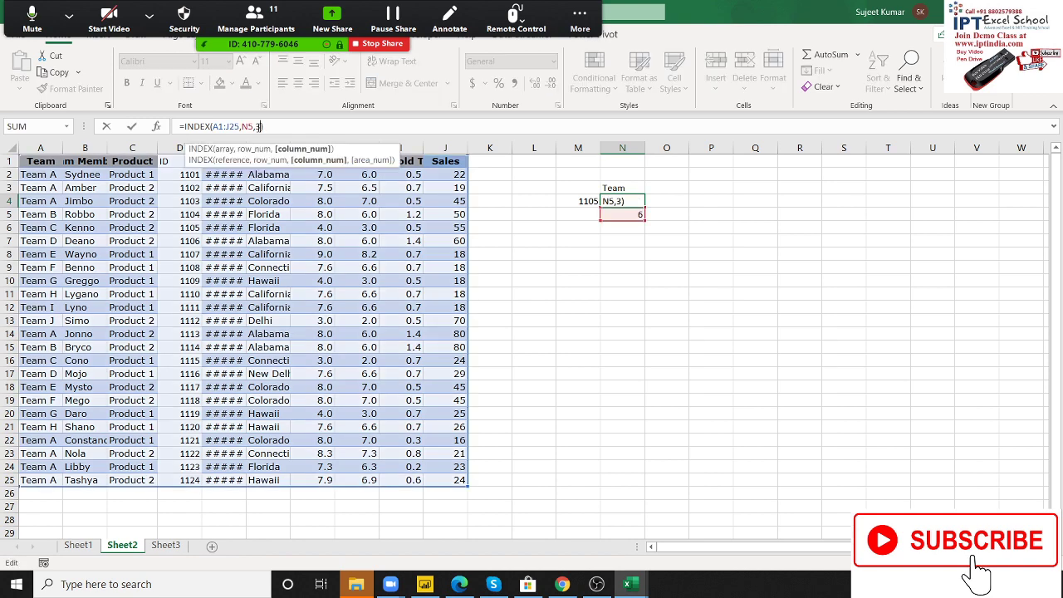
key("BackSpace")
type("1")
key("Return")
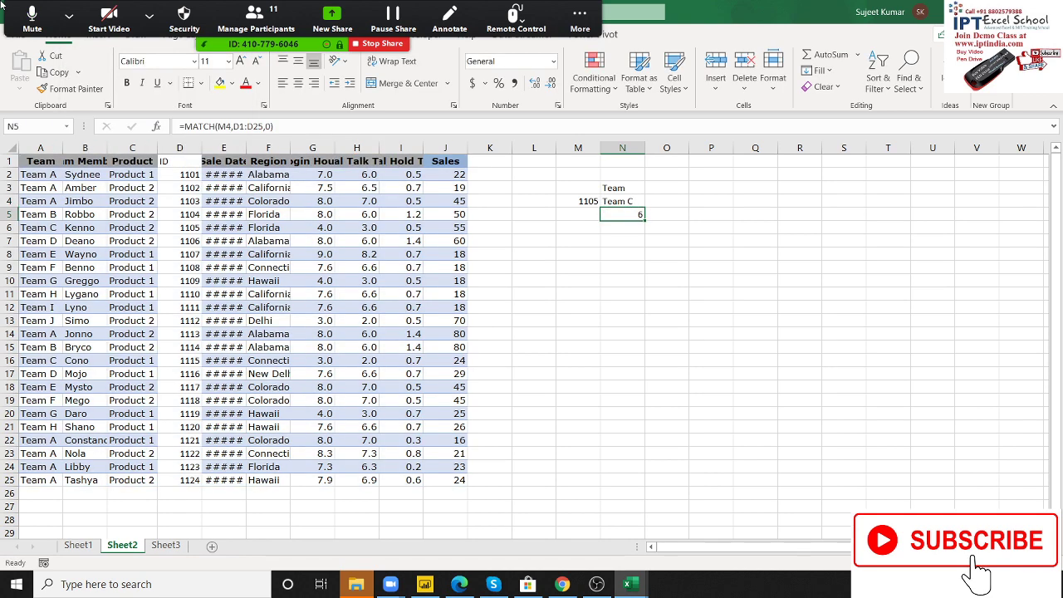
key("Up")
key("Left")
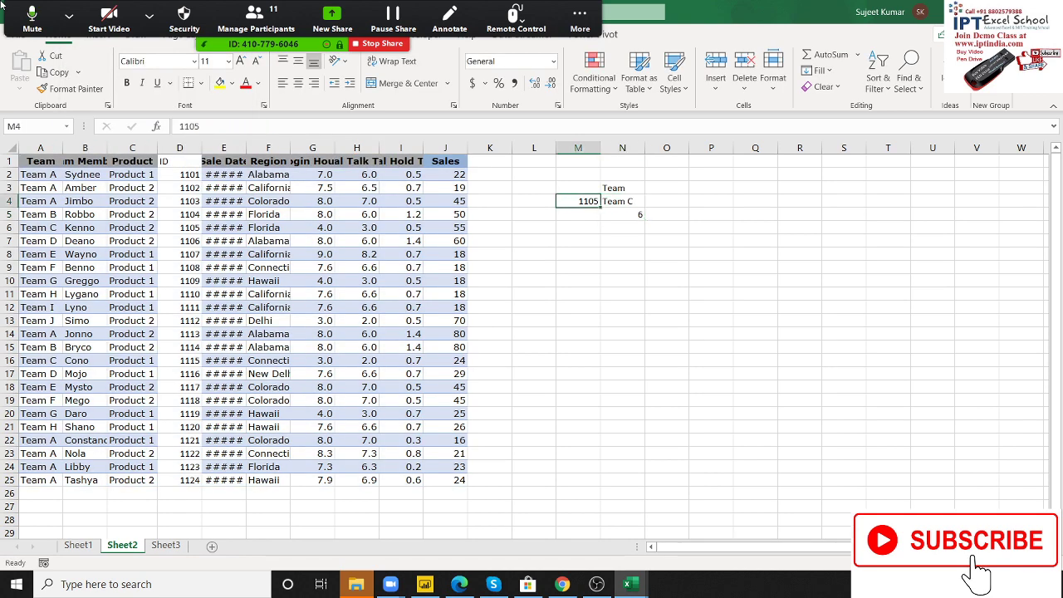
left_click(259, 12)
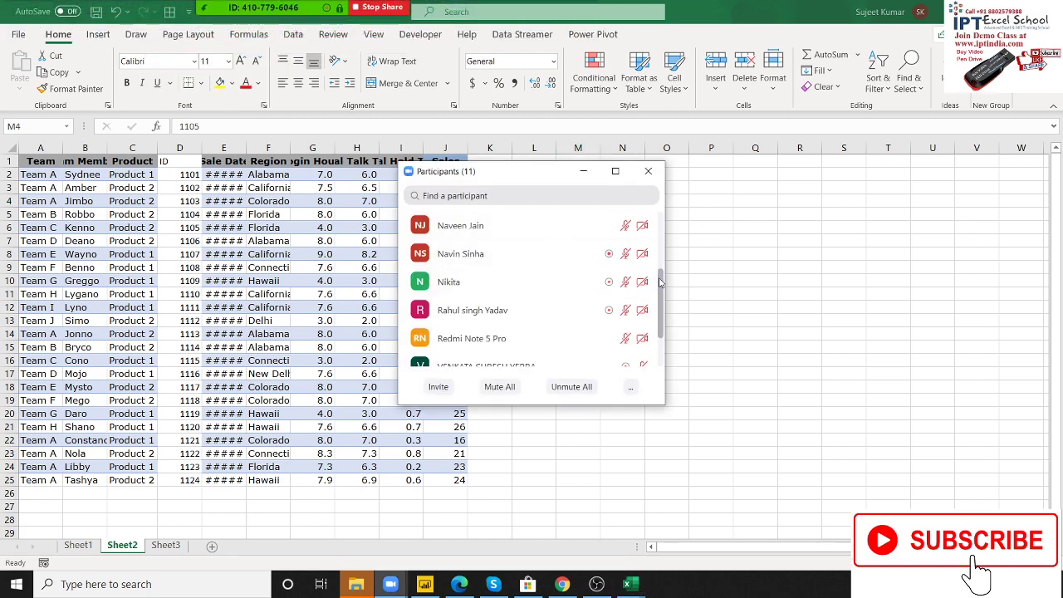
mouse_move(661, 283)
left_mouse_down()
mouse_move(656, 291)
mouse_move(662, 249)
left_mouse_up()
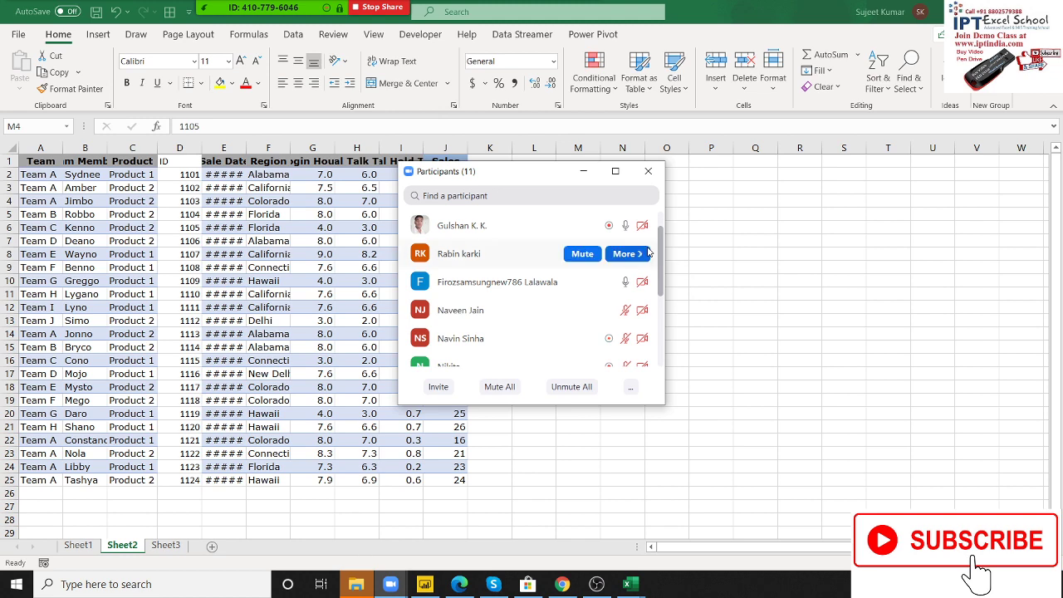
mouse_move(633, 224)
left_click(626, 282)
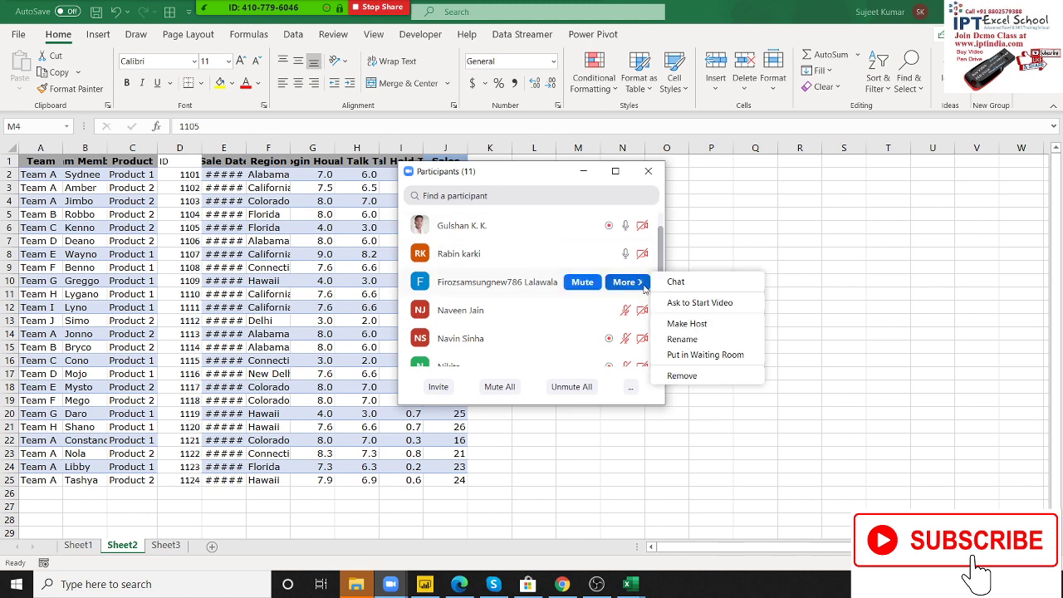
left_click(648, 171)
left_click(648, 171)
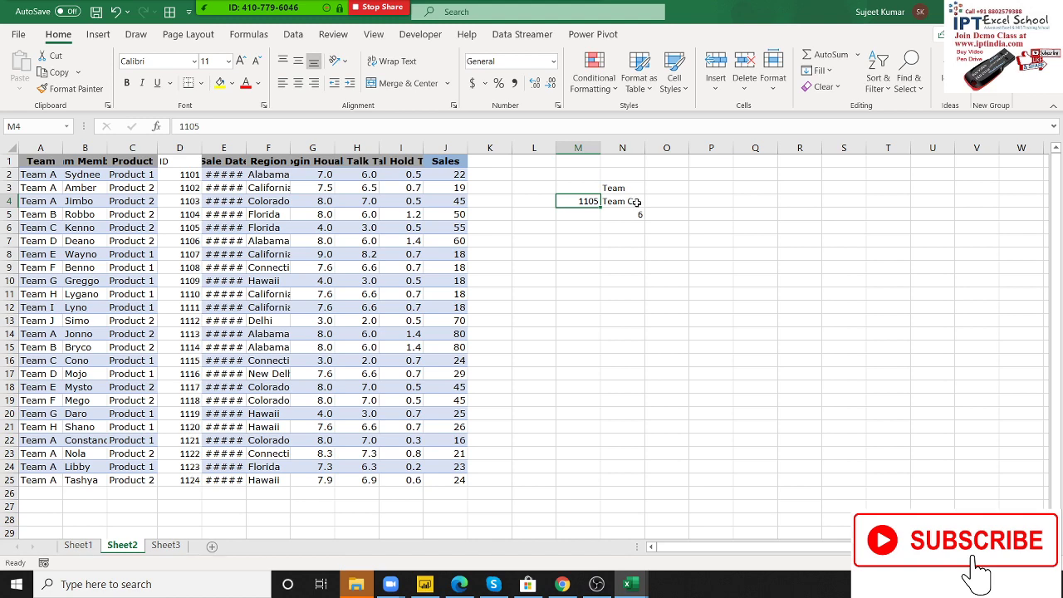
Copy the MATCH(M4,D1:D25,0) expression from N5's formula
left_click(634, 201)
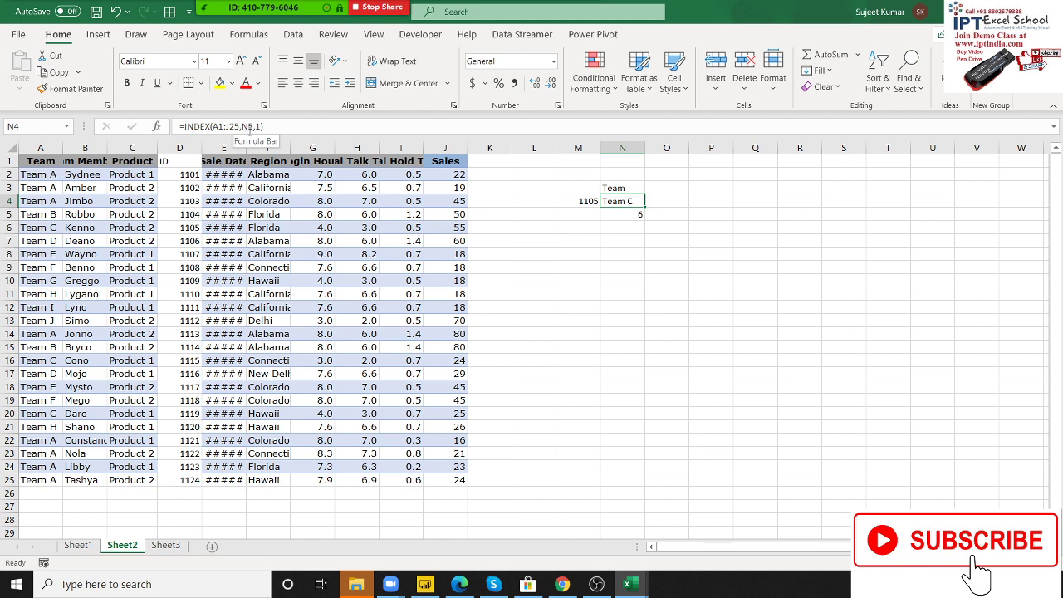
left_click(251, 130)
key("Escape")
double_click(628, 216)
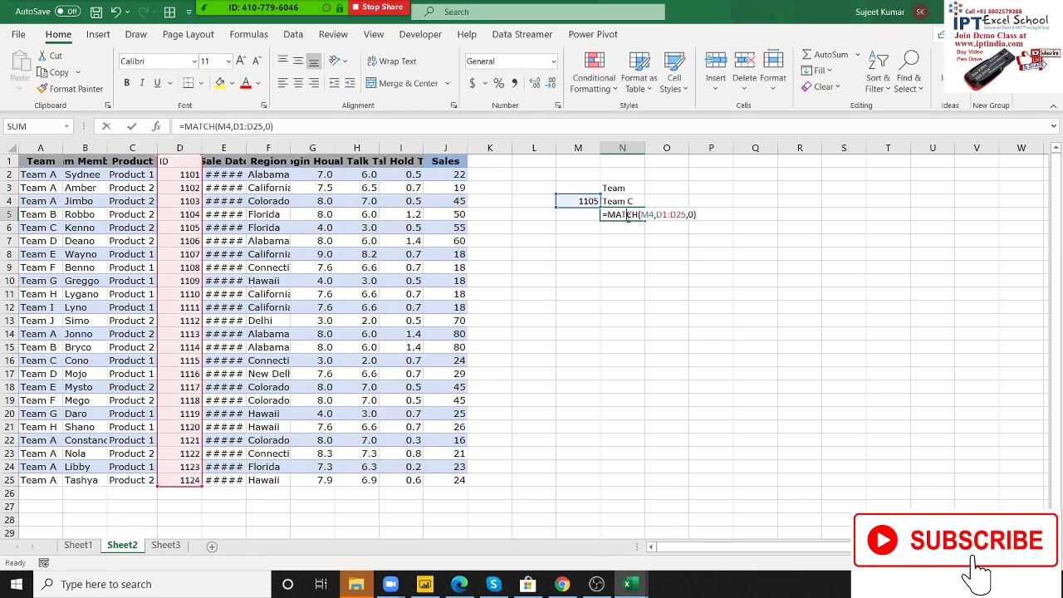
left_click_drag(640, 216, 714, 210)
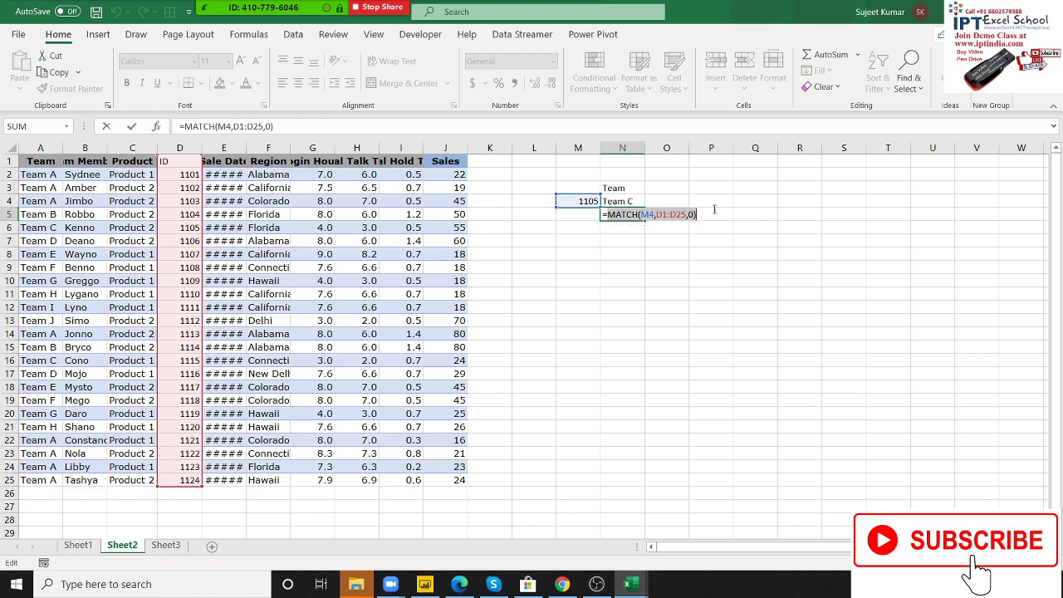
left_click(628, 202)
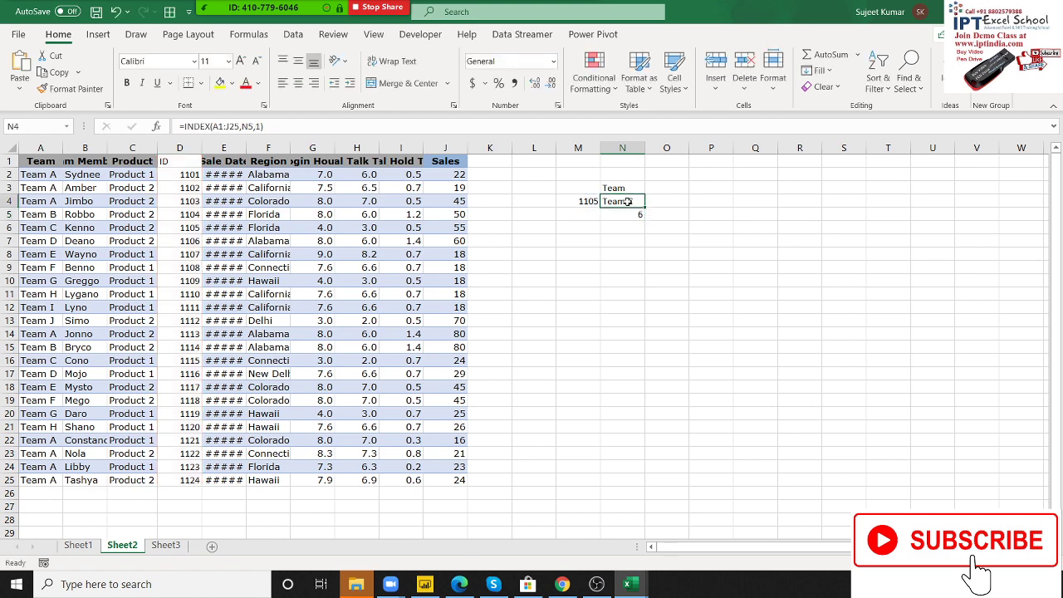
Replace the N5 reference in N4's INDEX formula with the copied MATCH expression
double_click(628, 201)
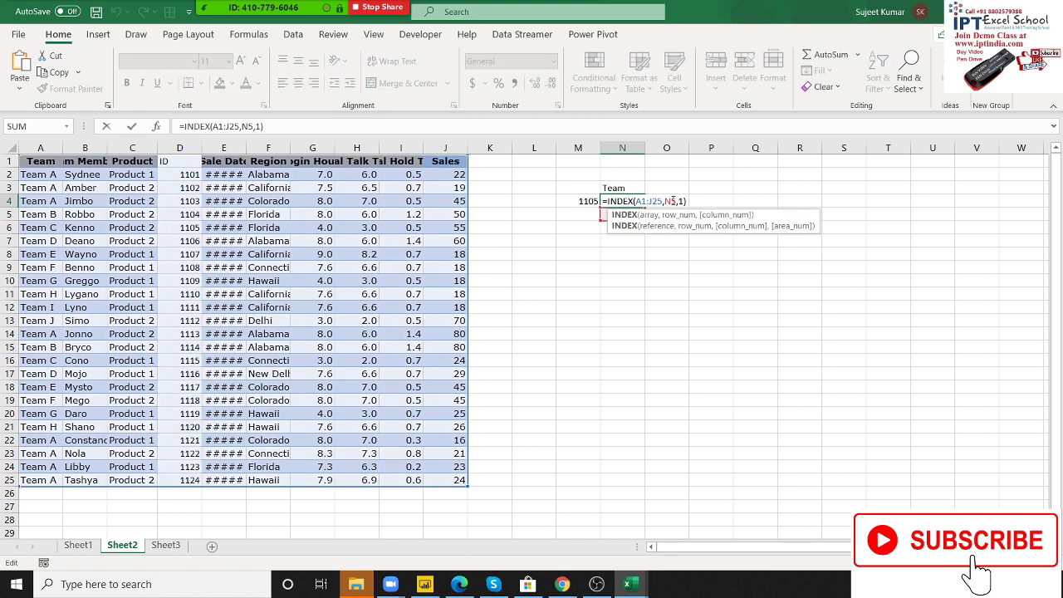
double_click(672, 201)
key("ctrl+v")
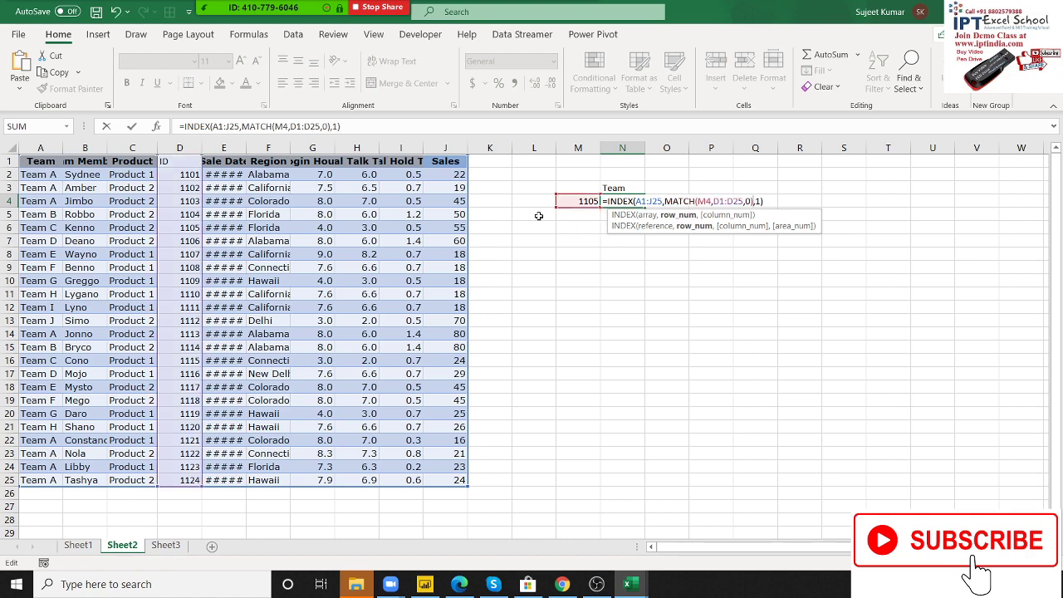
key("Return")
key("Up")
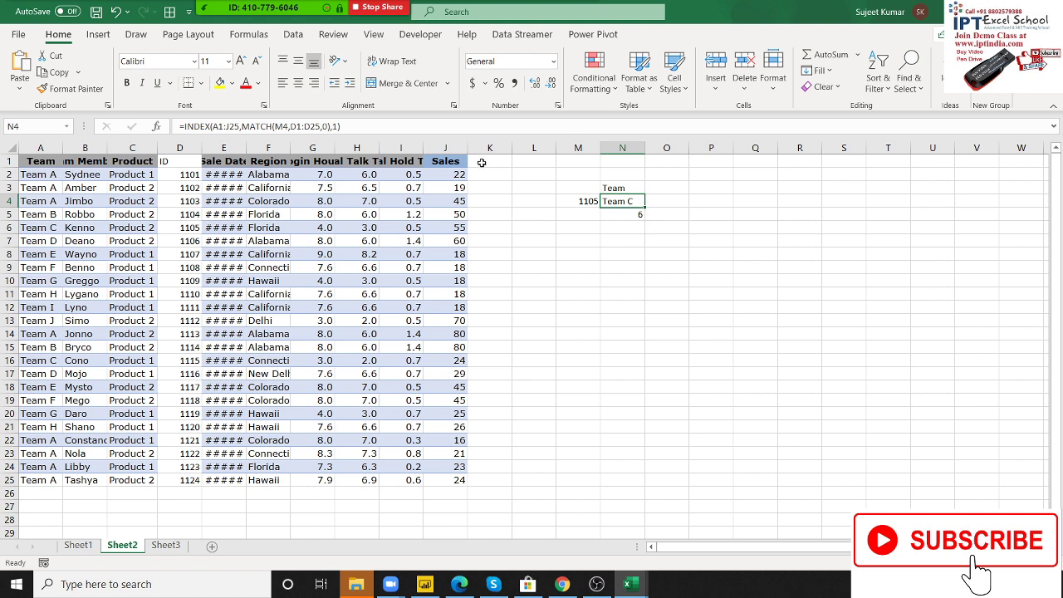
Enter lookup ID 1106 in M4, then change it to 1109
key("Left")
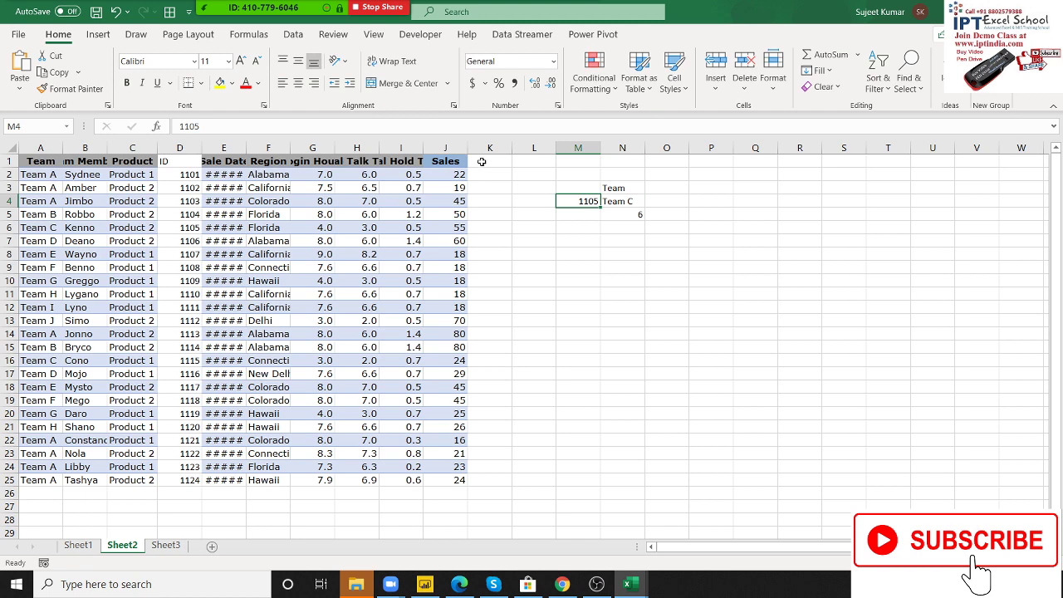
type("1106")
key("Return")
key("Up")
type("110")
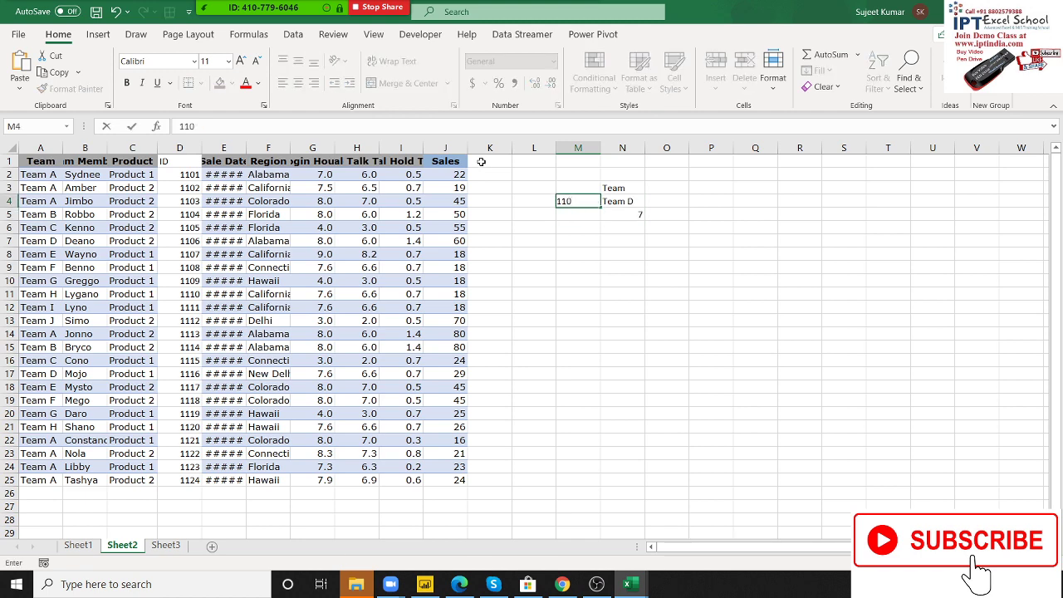
type("9")
key("Return")
Show N4's team lookup formula to review its references
key("Up")
key("Right")
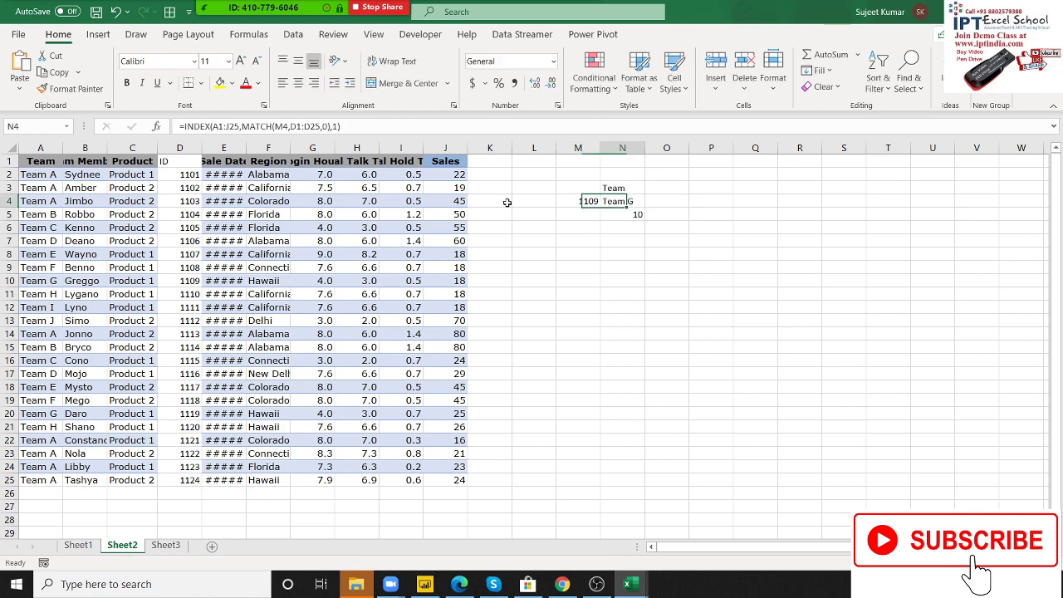
key("F2")
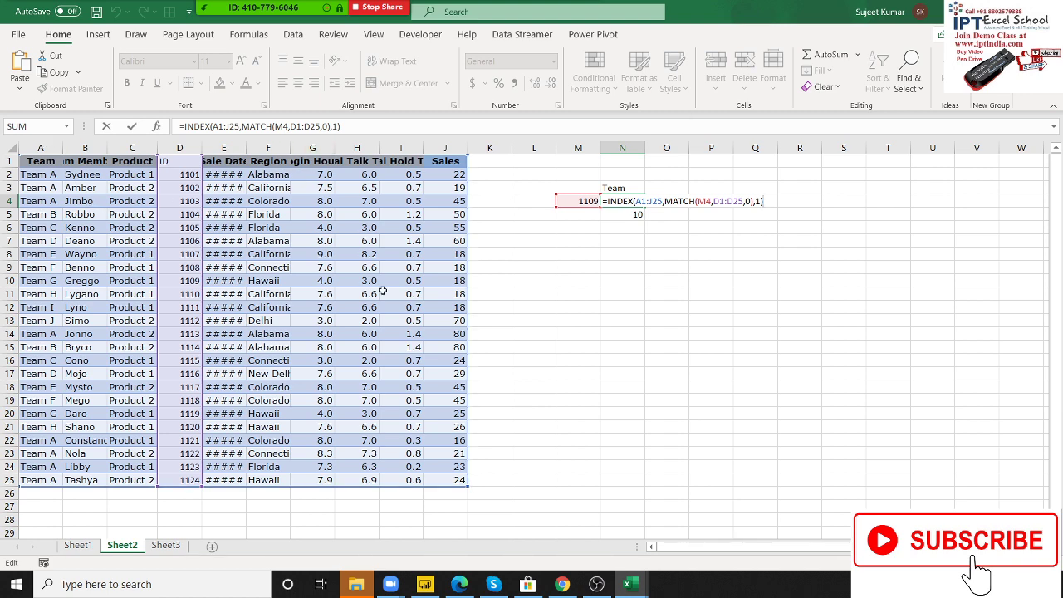
Enter =OFFSET(A1,N5,1) in N6, using A1 as the start and N5's MATCH position as rows
key("Escape")
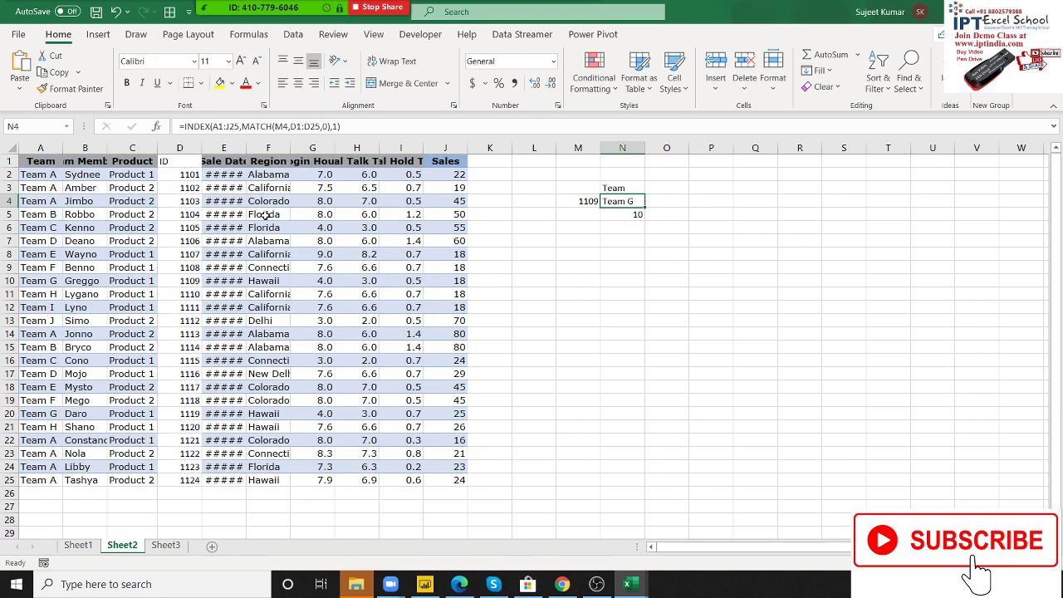
key("Down")
key("Down")
type("=")
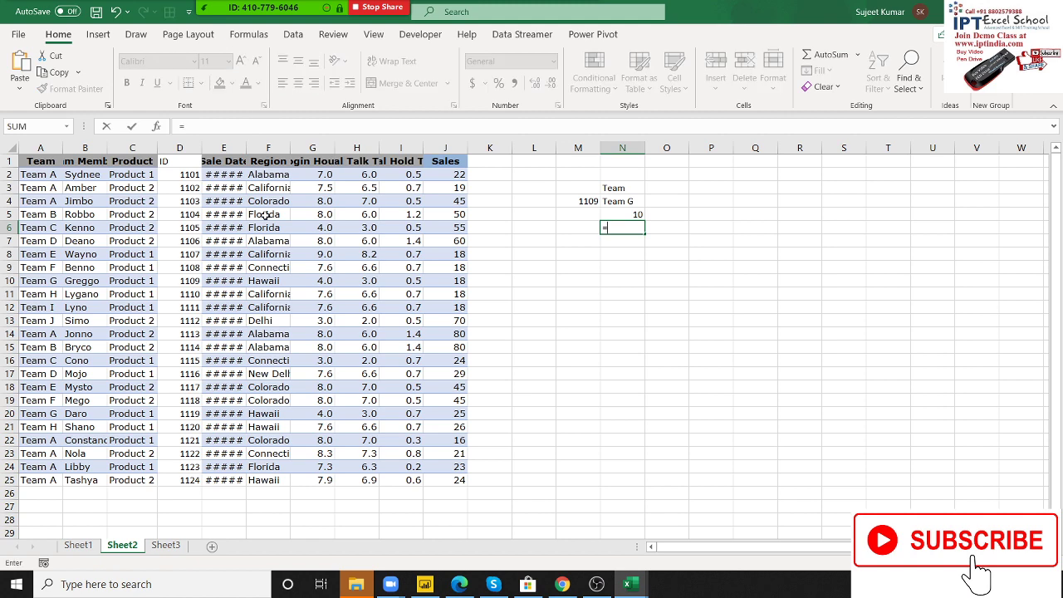
type("of")
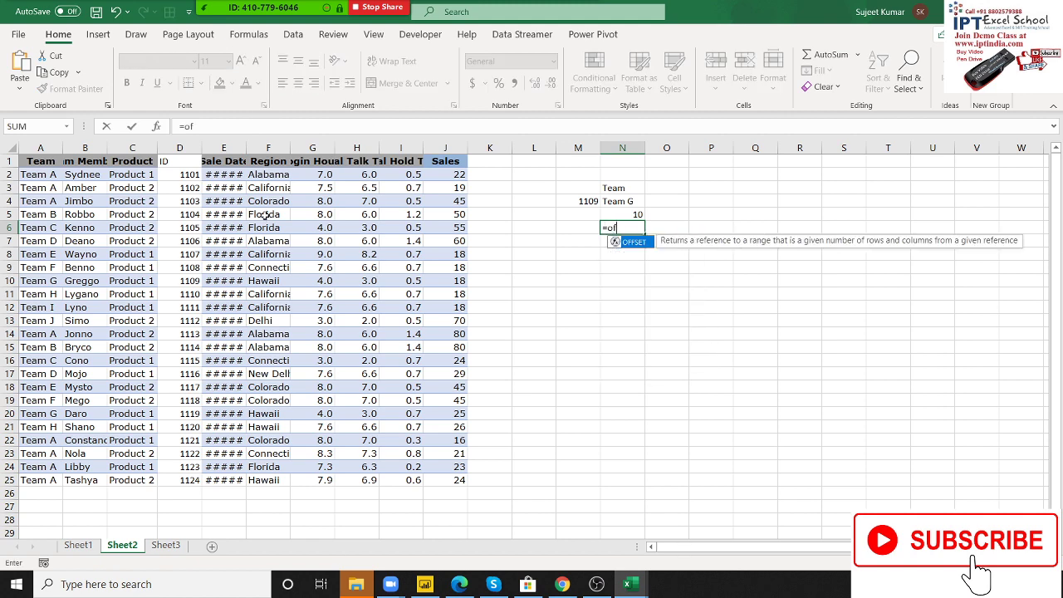
key("Tab")
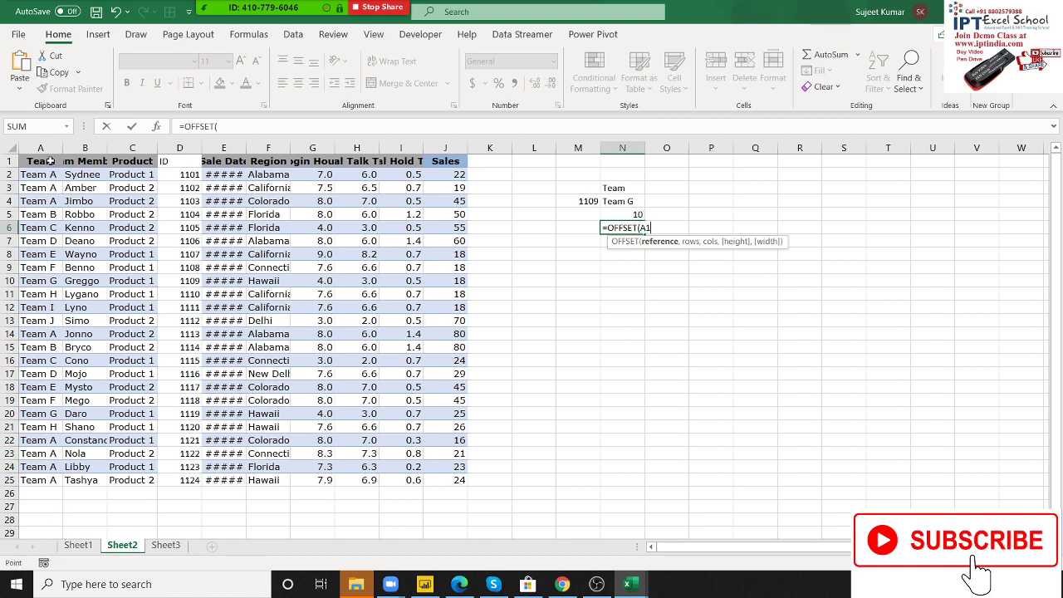
left_click(52, 163)
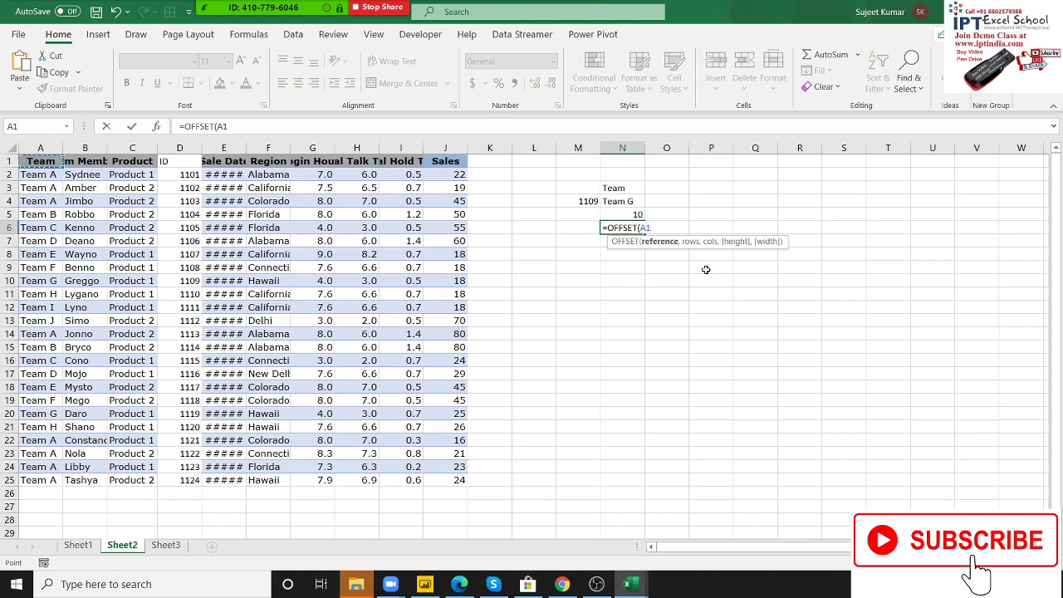
type(",")
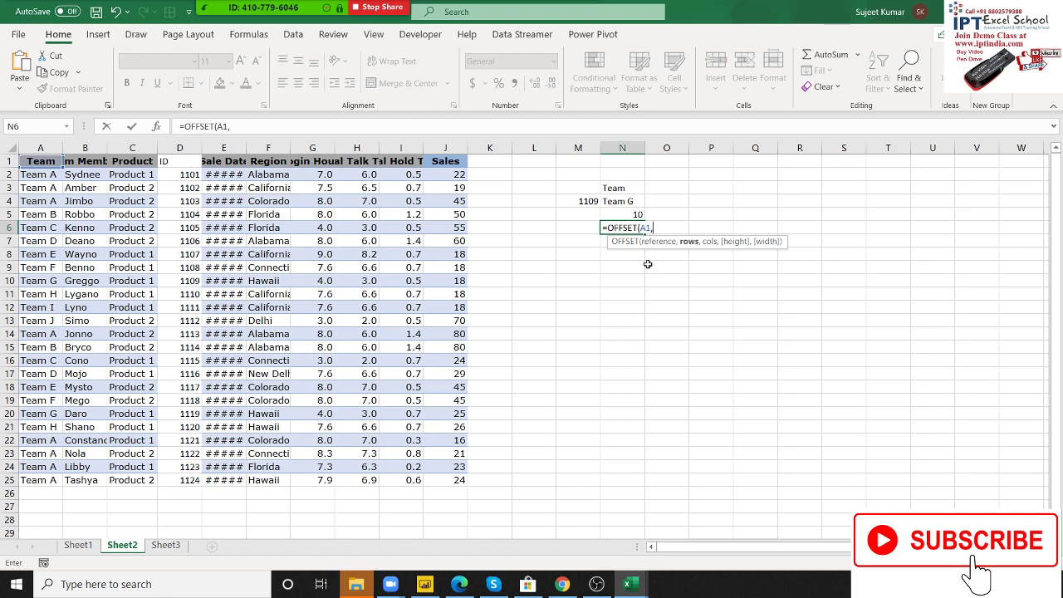
left_click(637, 213)
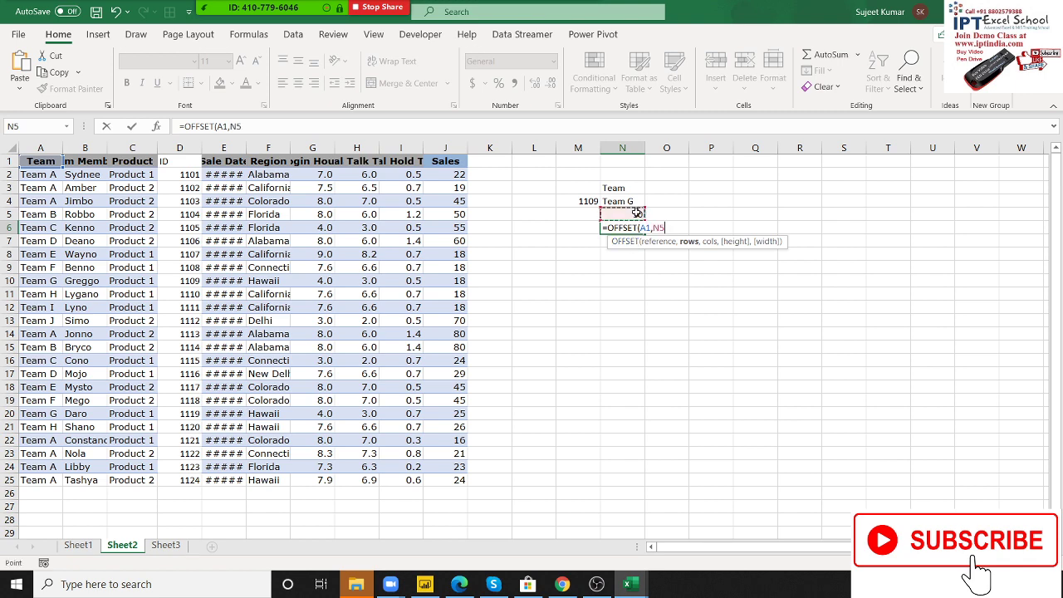
type(",1")
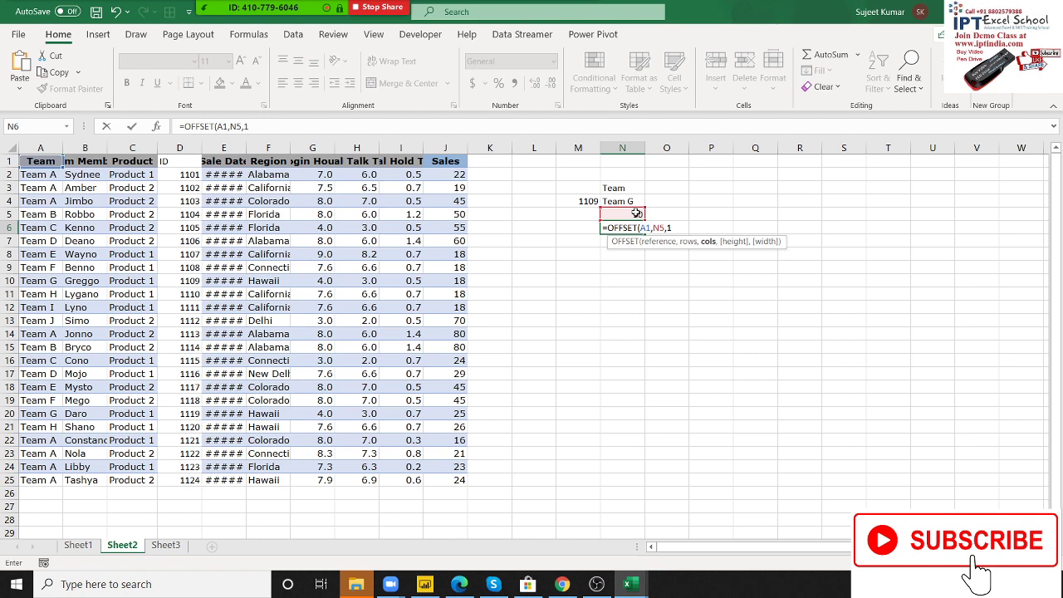
key("Return")
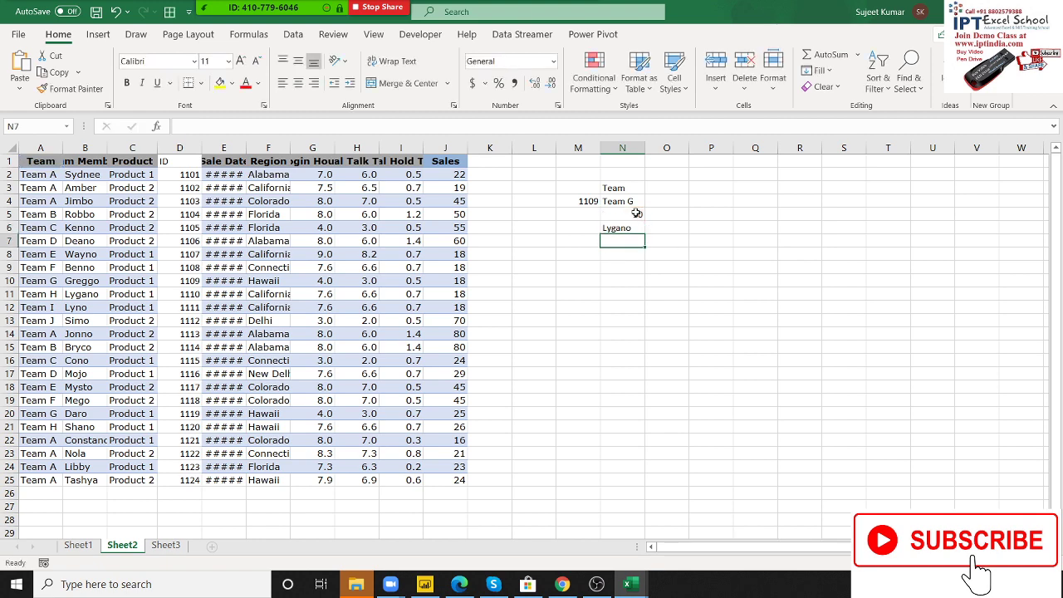
key("Up")
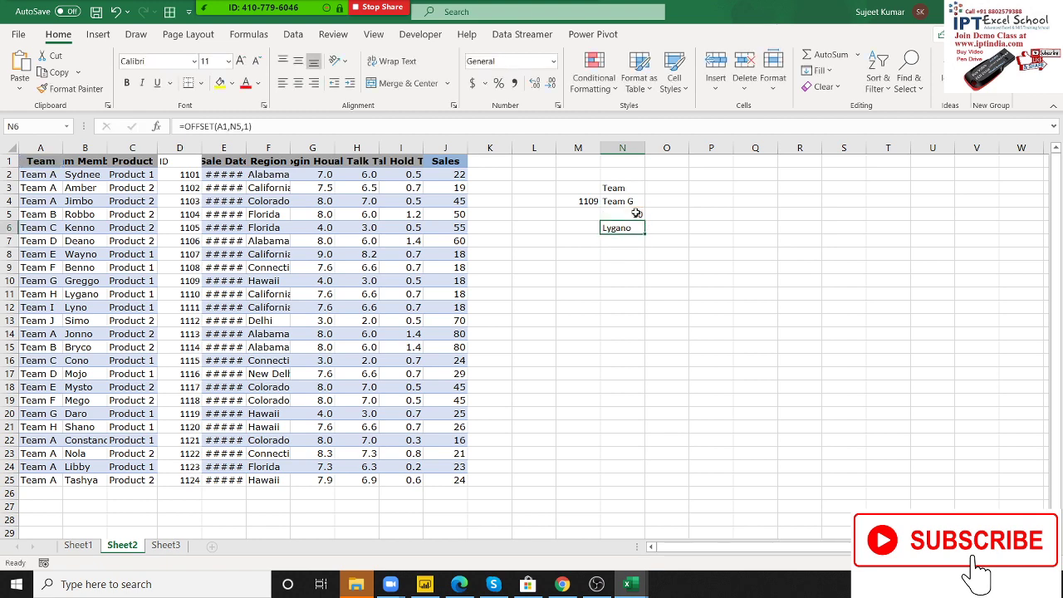
Edit N6's OFFSET to use N5-1 rows and 0 columns, giving Team G
key("Up")
key("Up")
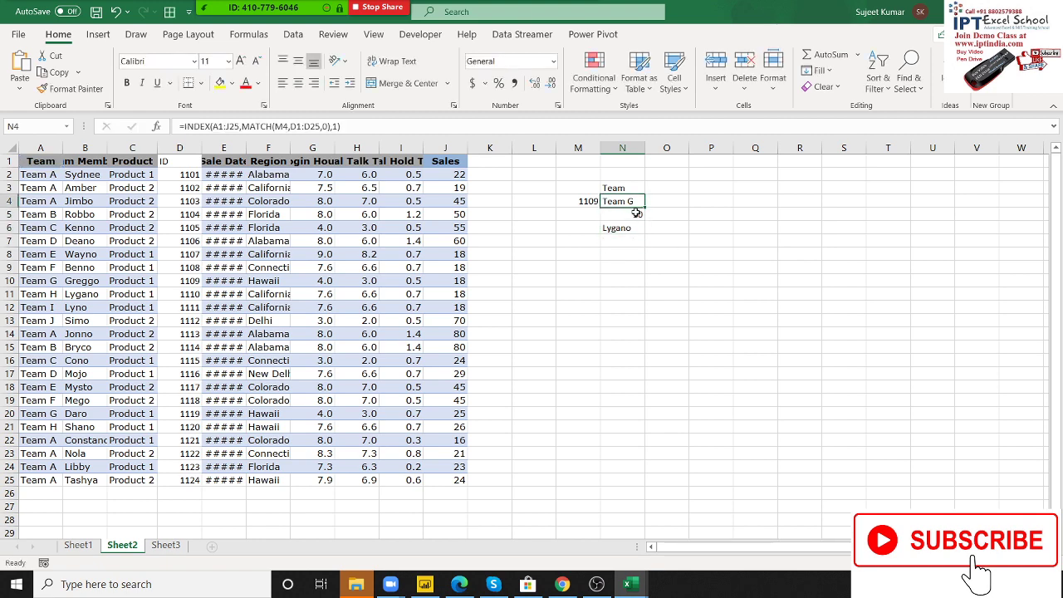
key("Down")
key("Down")
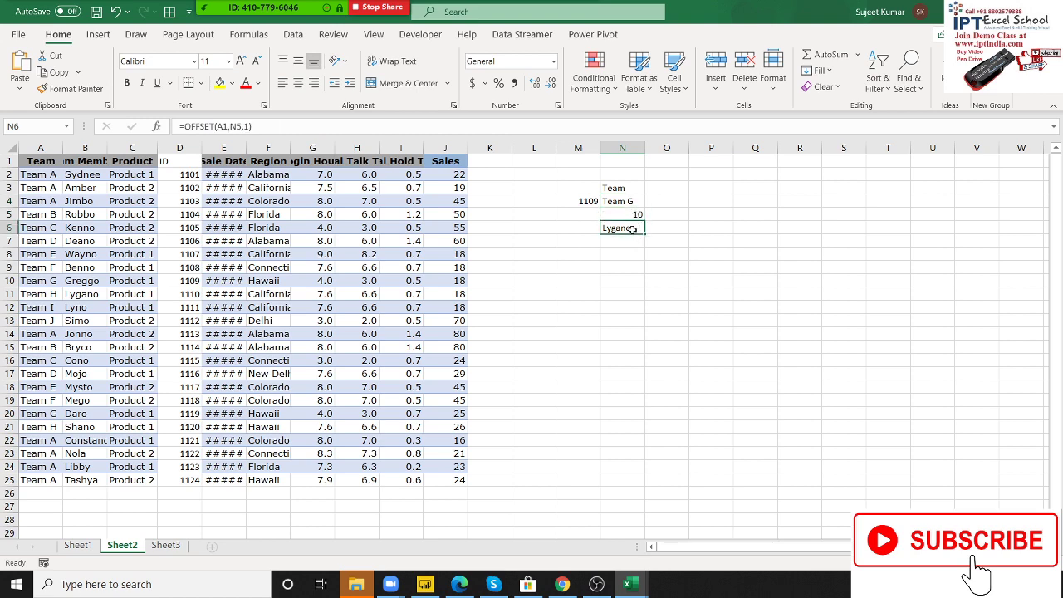
double_click(634, 228)
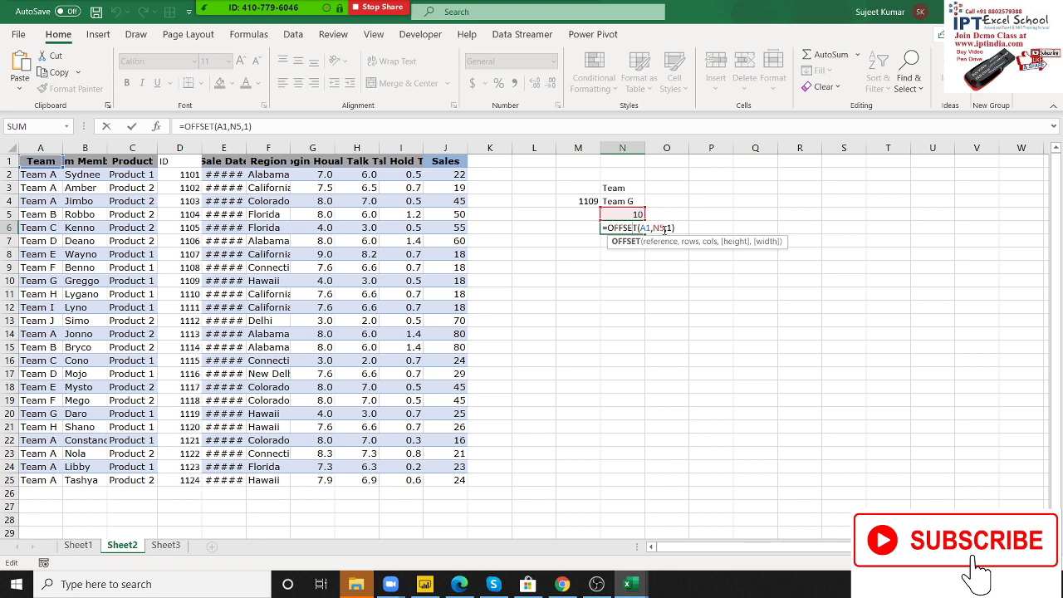
left_click(664, 228)
type("-")
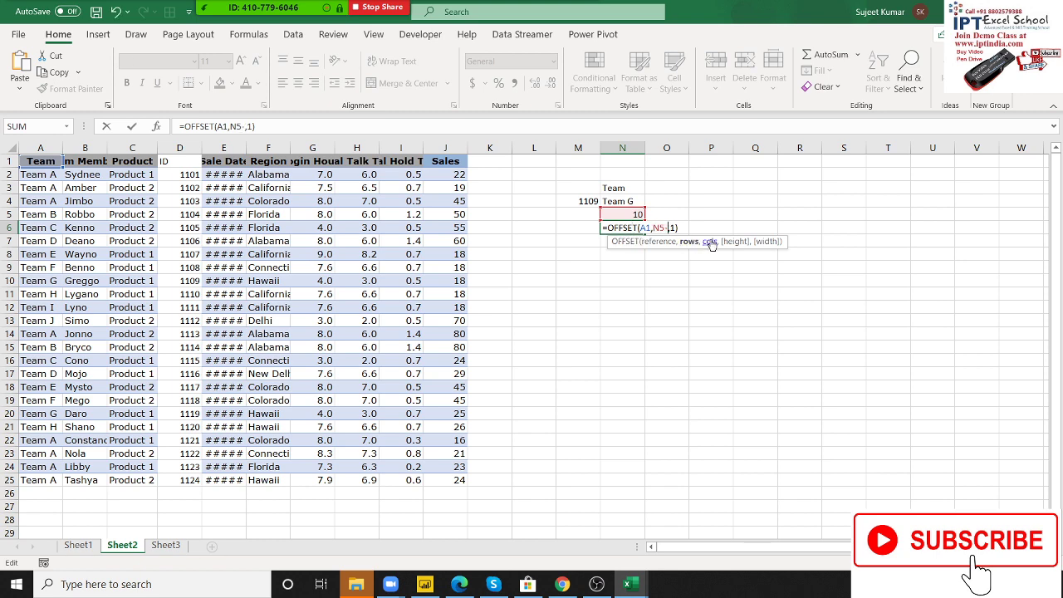
type("1")
left_click(701, 241)
type("0")
key("ctrl+Return")
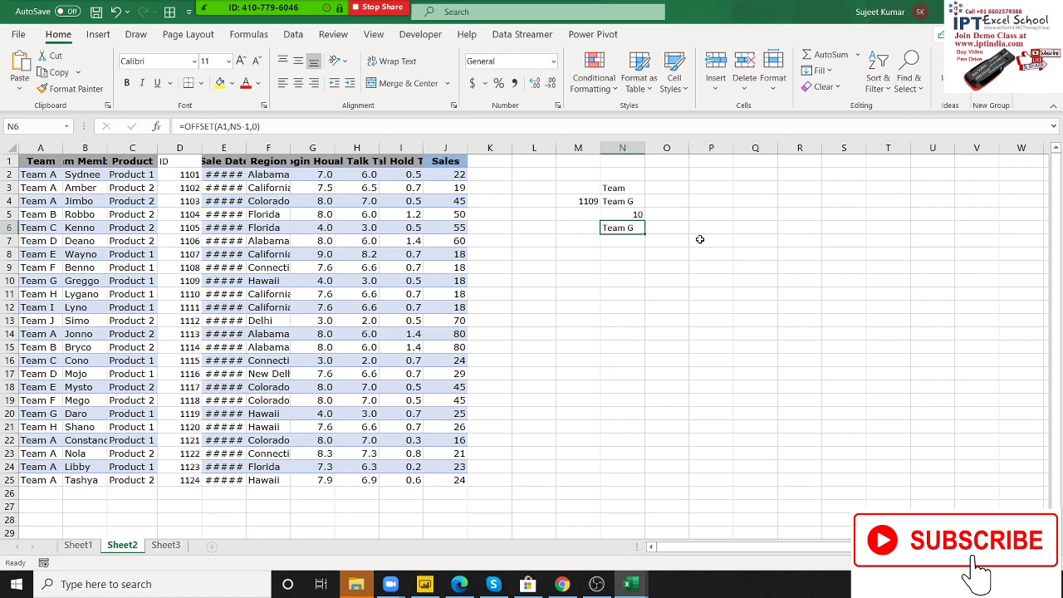
key("Down")
key("Left")
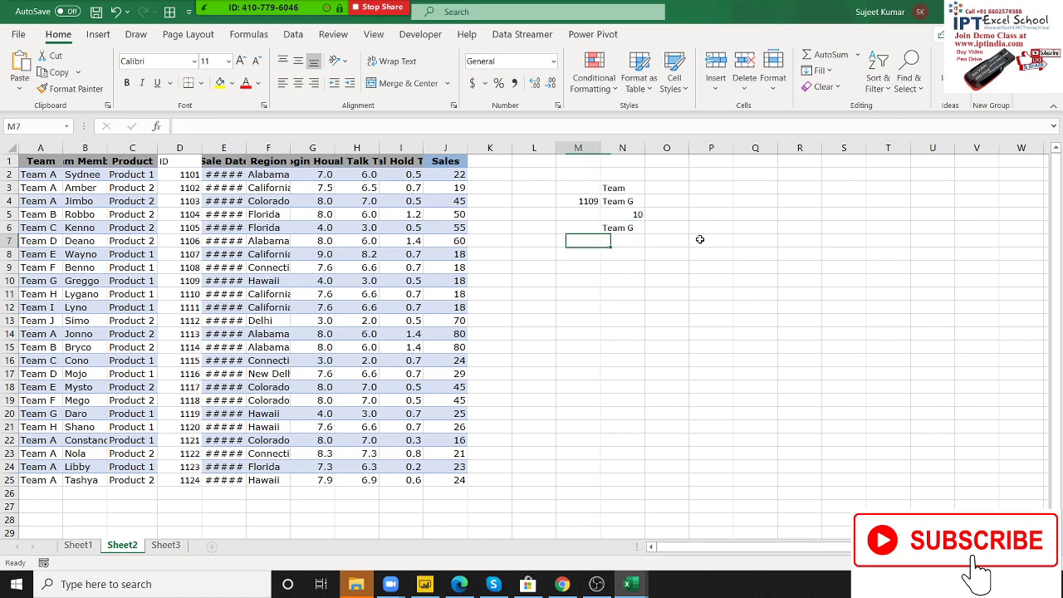
Enter =OFFSET(A1,5,3) in M7, returning ID 1105
type("=off")
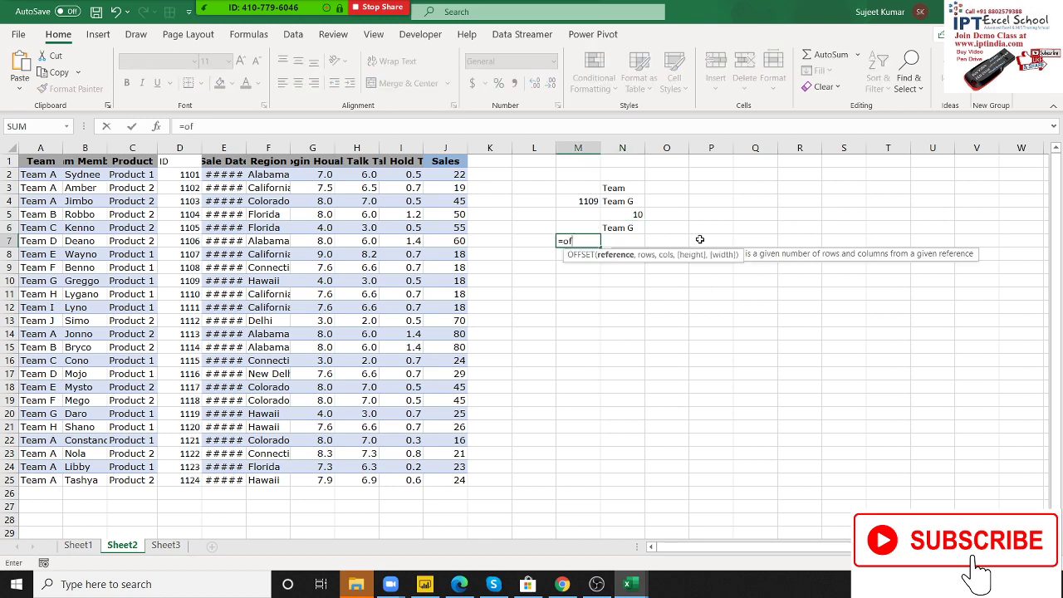
key("Tab")
left_click(51, 164)
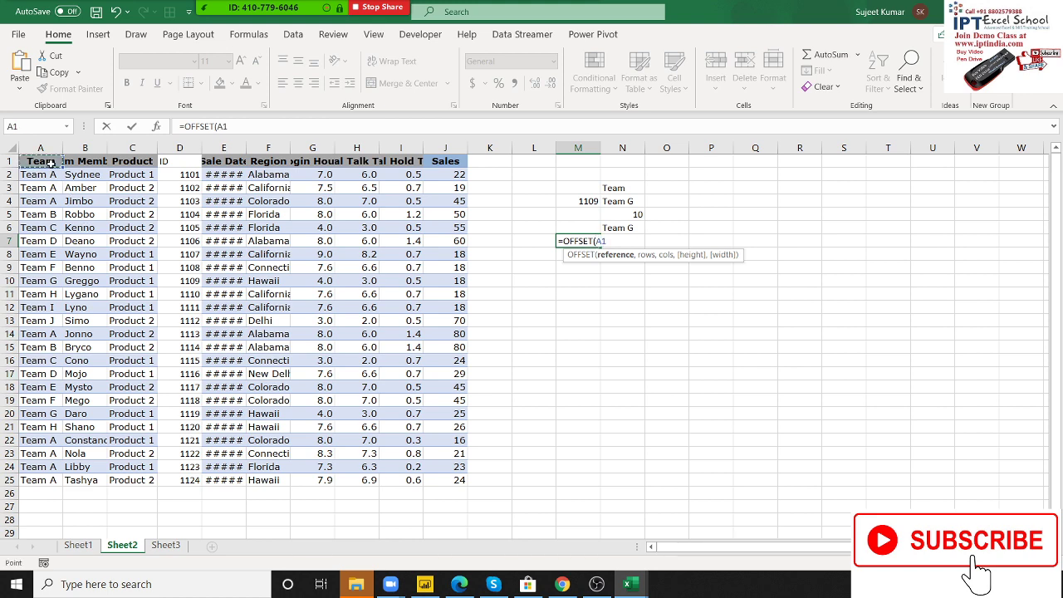
type(",")
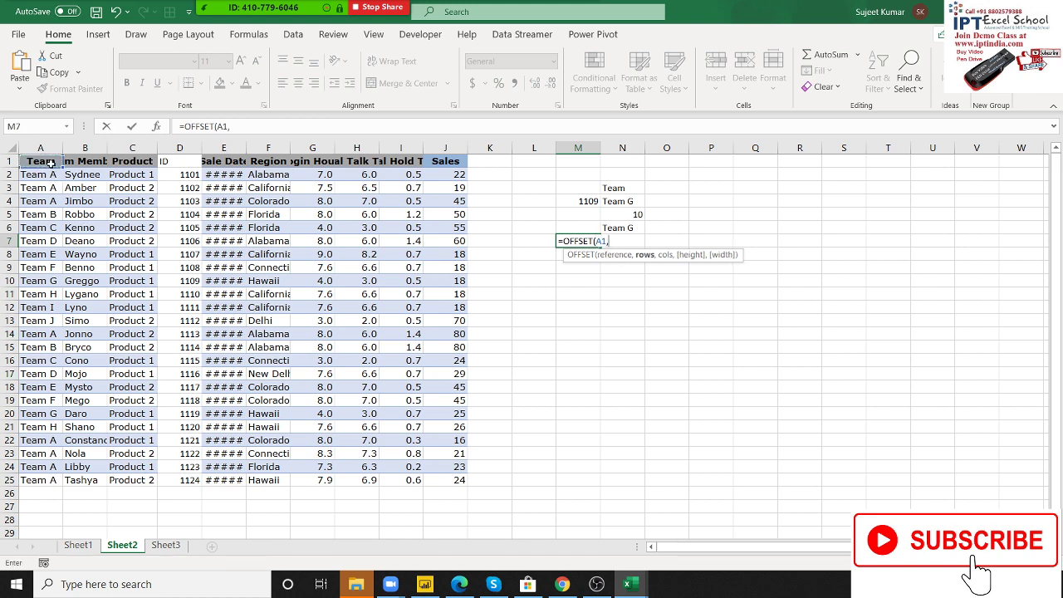
type("5,3")
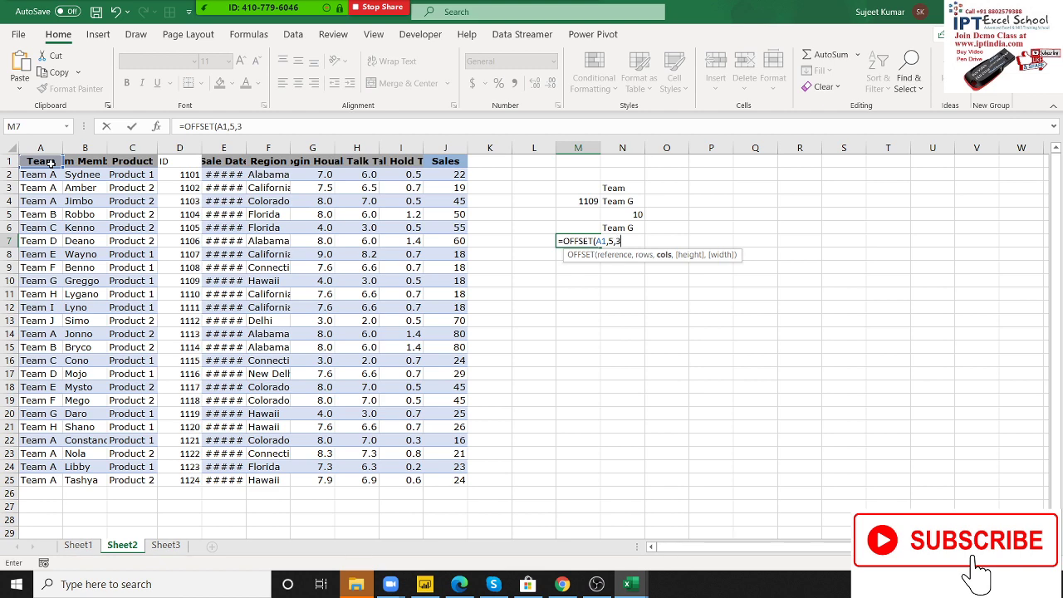
key("ctrl+Return")
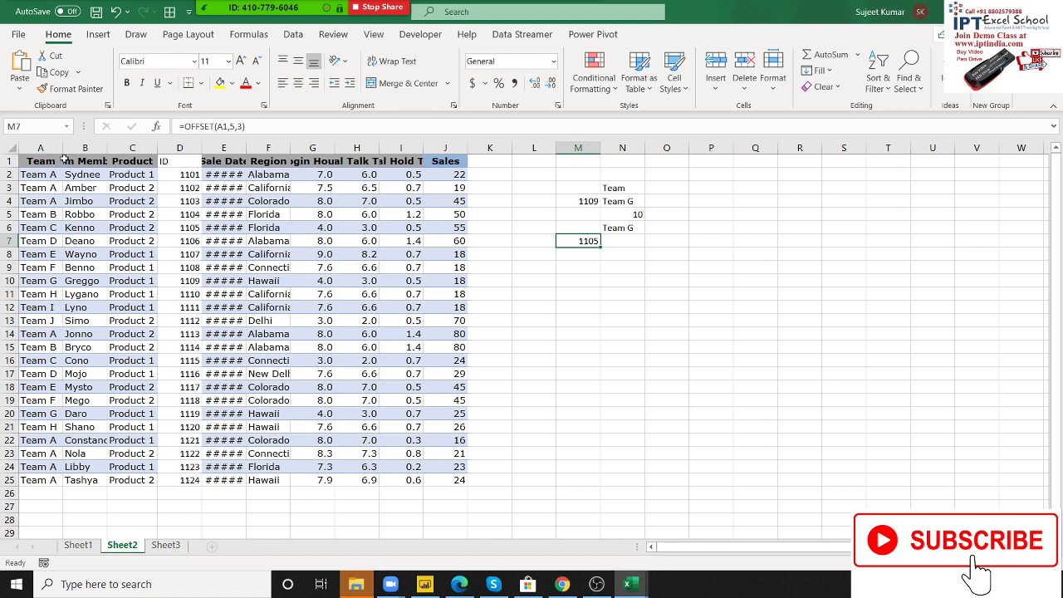
Trace the offset from A1 by moving down rows and across toward column D
left_click(62, 162)
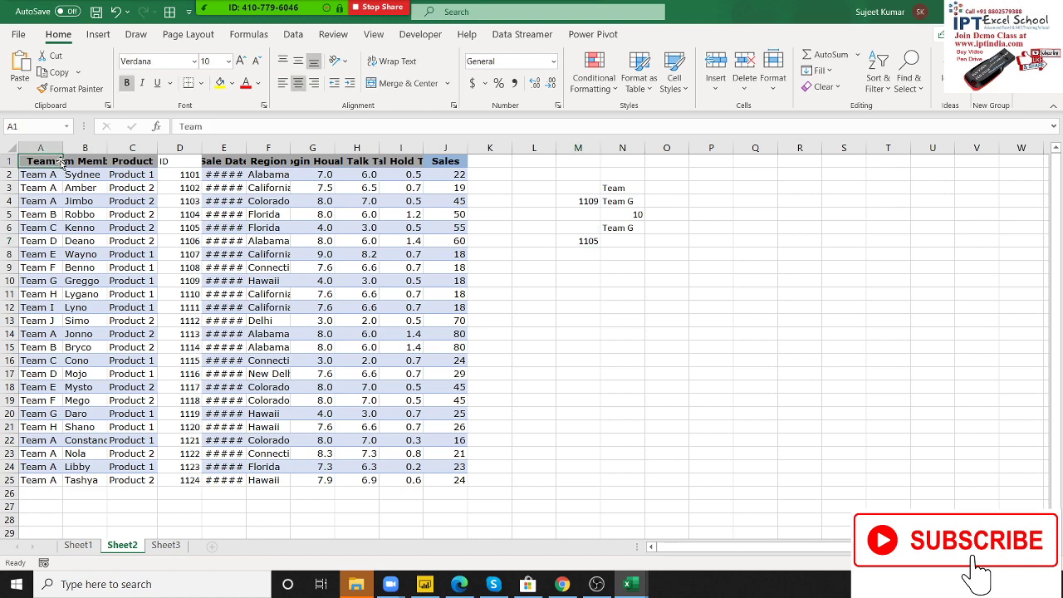
key("Down")
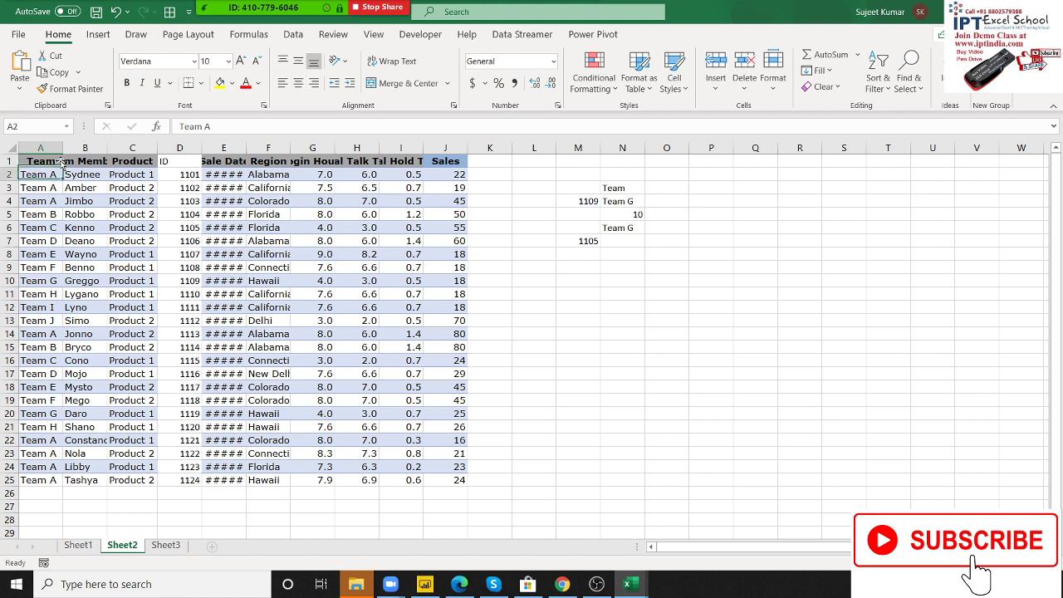
key("Down")
key("Down")
key("Down")
key("Down")
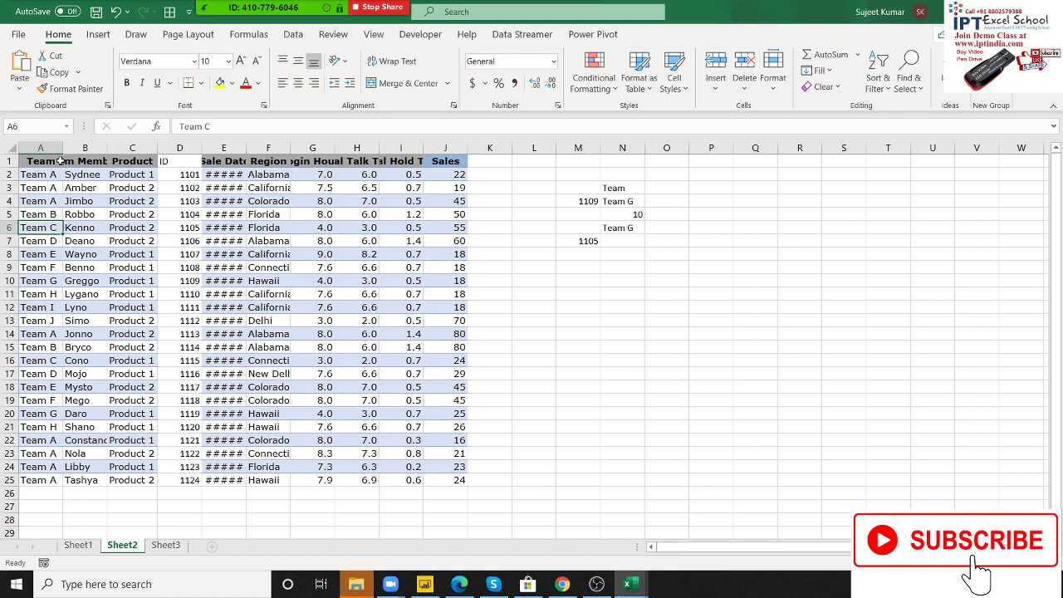
key("Right")
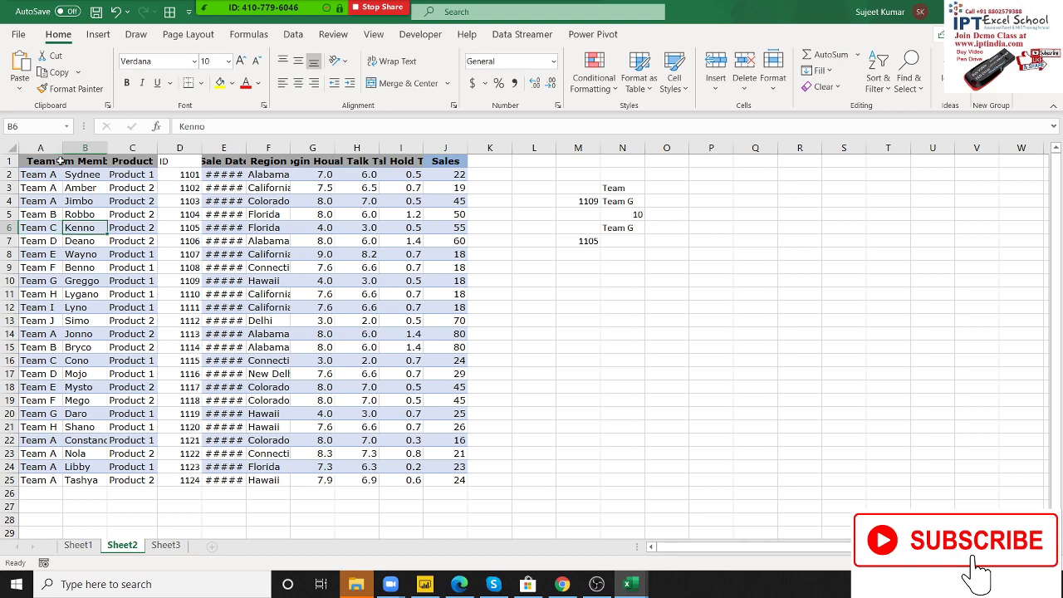
key("Right")
key("Right")
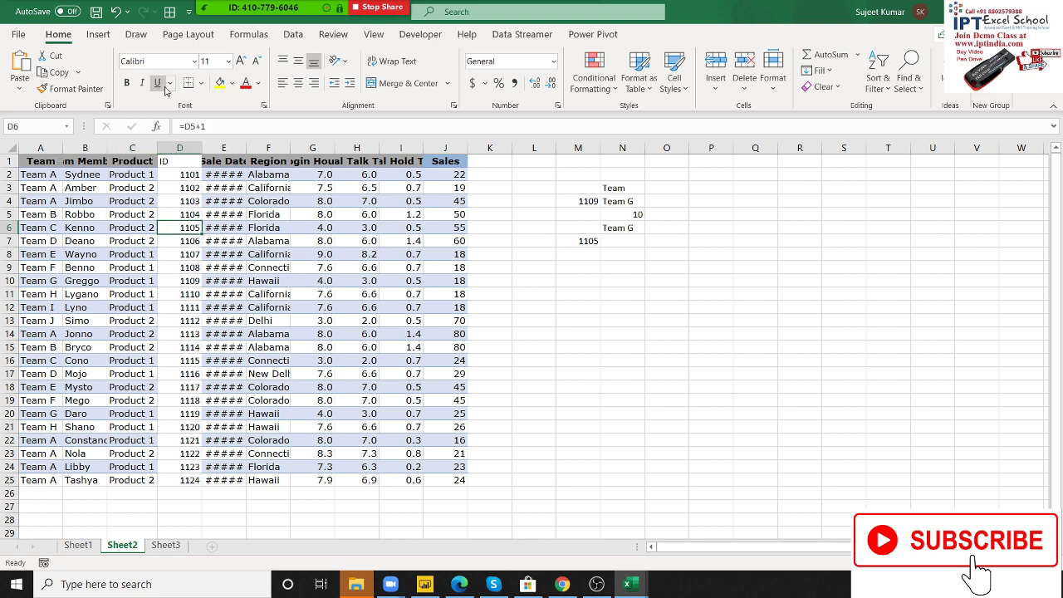
Change M7's formula to =OFFSET(A1,4,0) so it returns Team B
double_click(572, 243)
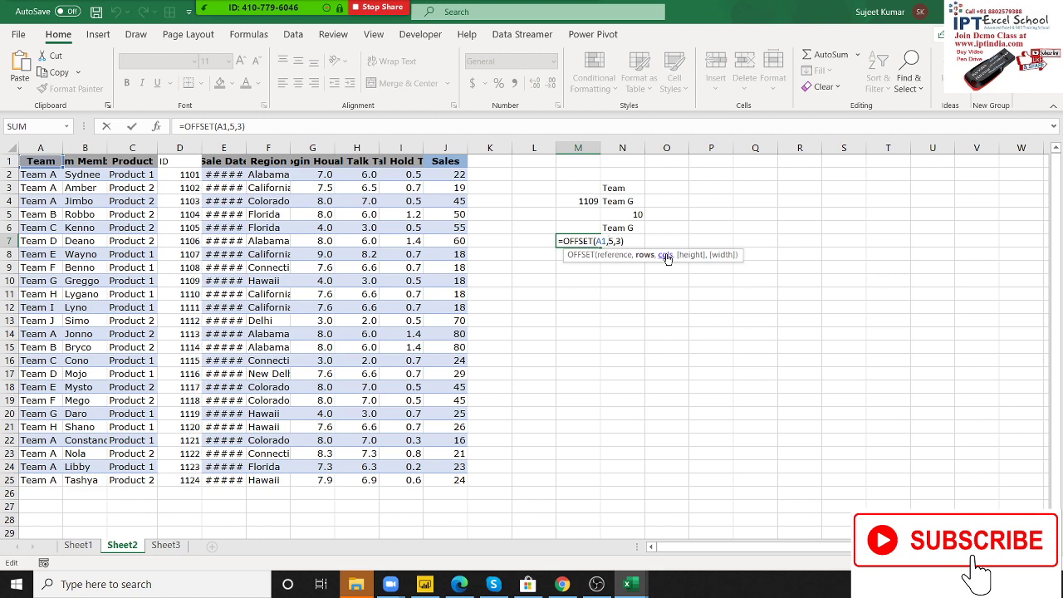
key("Delete")
type("4")
key("Right")
key("Delete")
type("0")
key("Return")
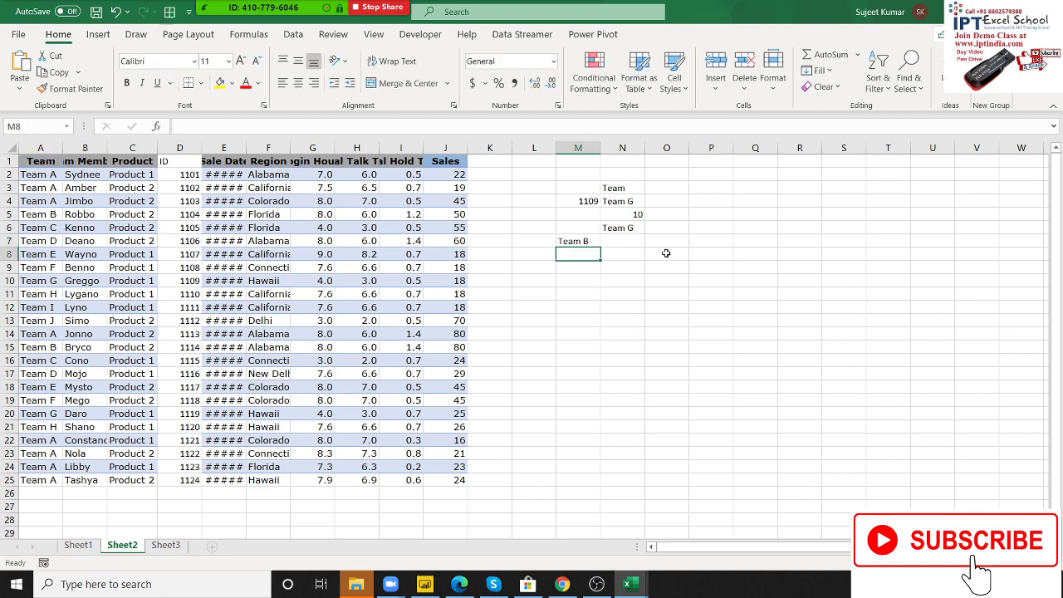
Inspect N6's N5-1 row argument in its formula, leaving it unchanged
key("Up")
key("Up")
key("Right")
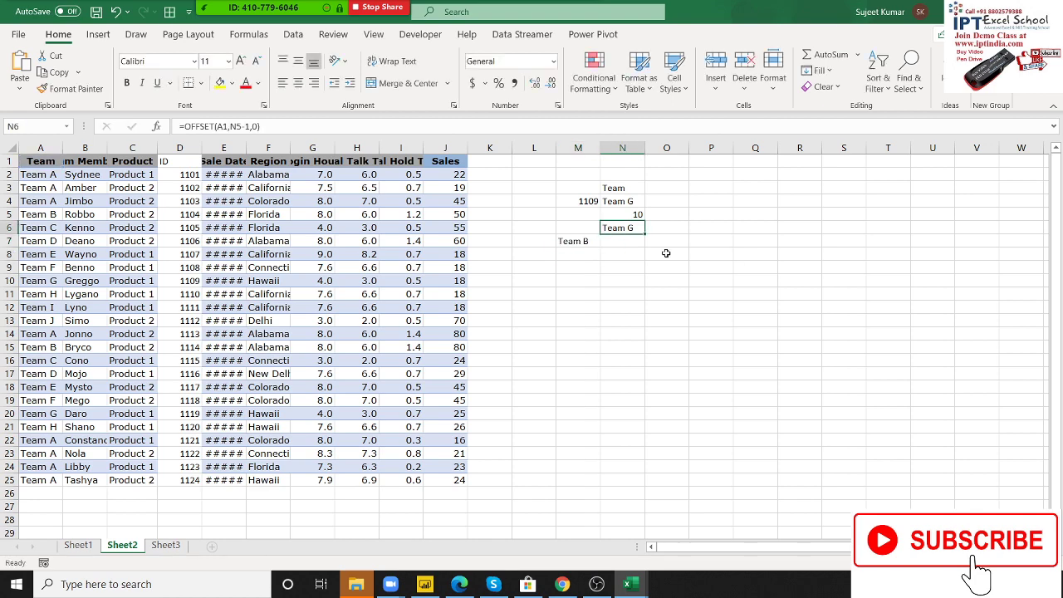
key("F2")
key("Left")
key("Left")
key("Left")
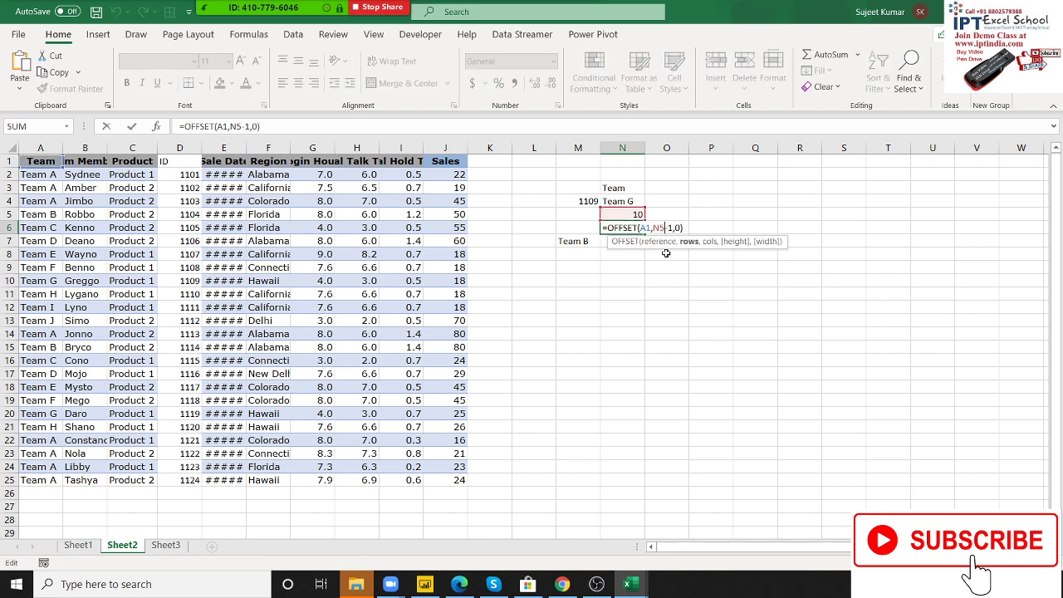
key("shift+Right")
key("shift+Right")
key("shift+Right")
key("shift+Right")
key("Return")
Replace N5 in N6's OFFSET with MATCH(M4,D1:D25,0) copied from N5's formula
key("Up")
key("Up")
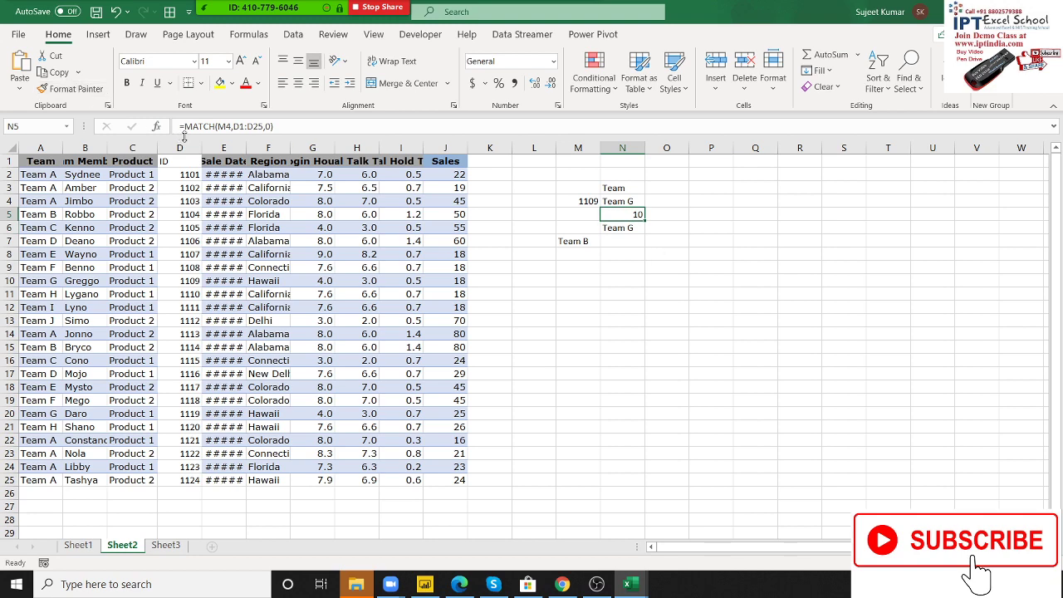
left_click_drag(185, 126, 275, 126)
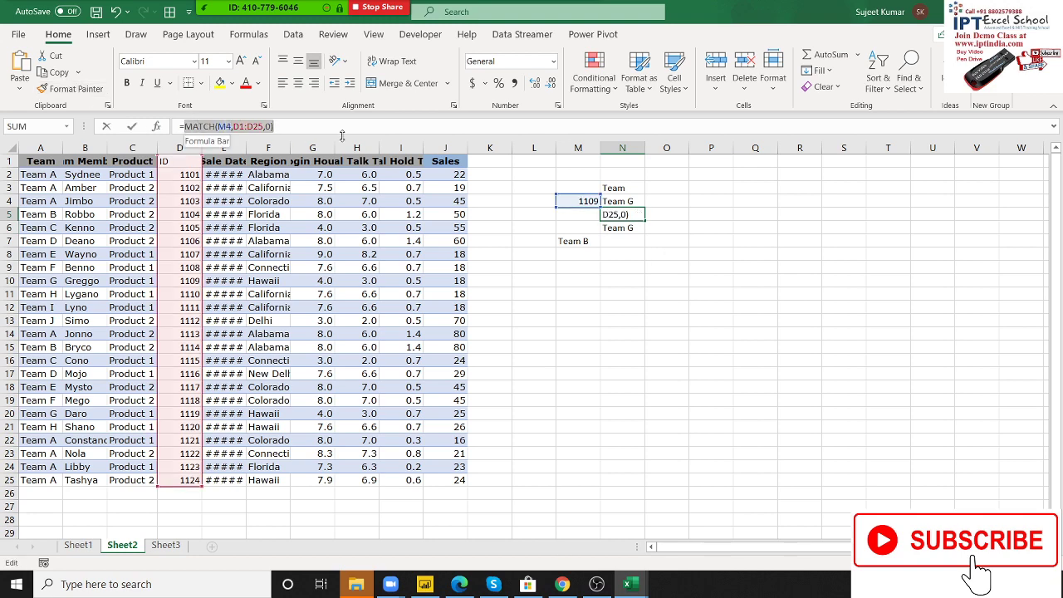
key("Escape")
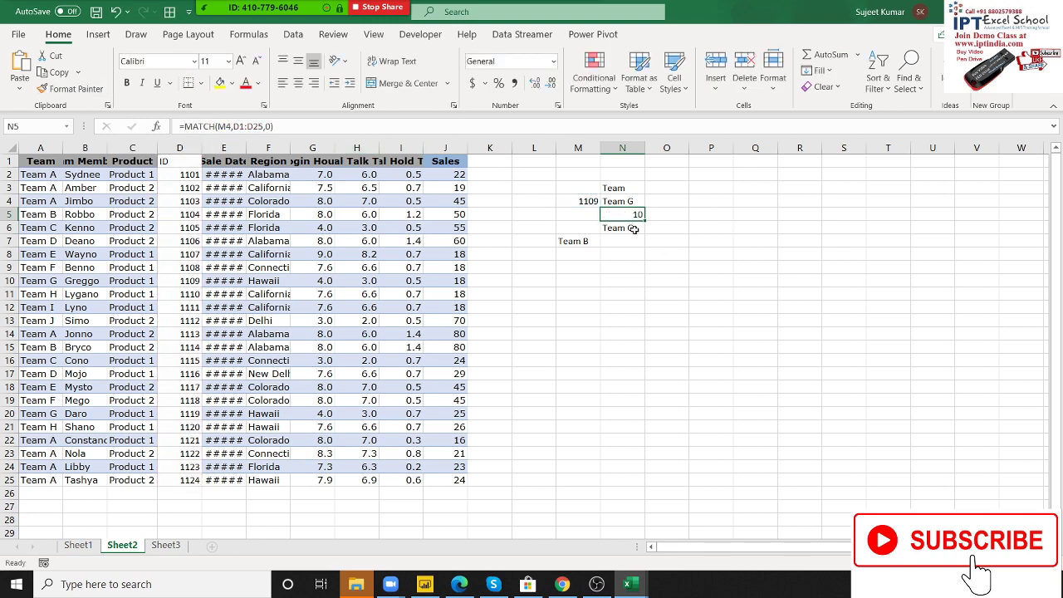
double_click(633, 229)
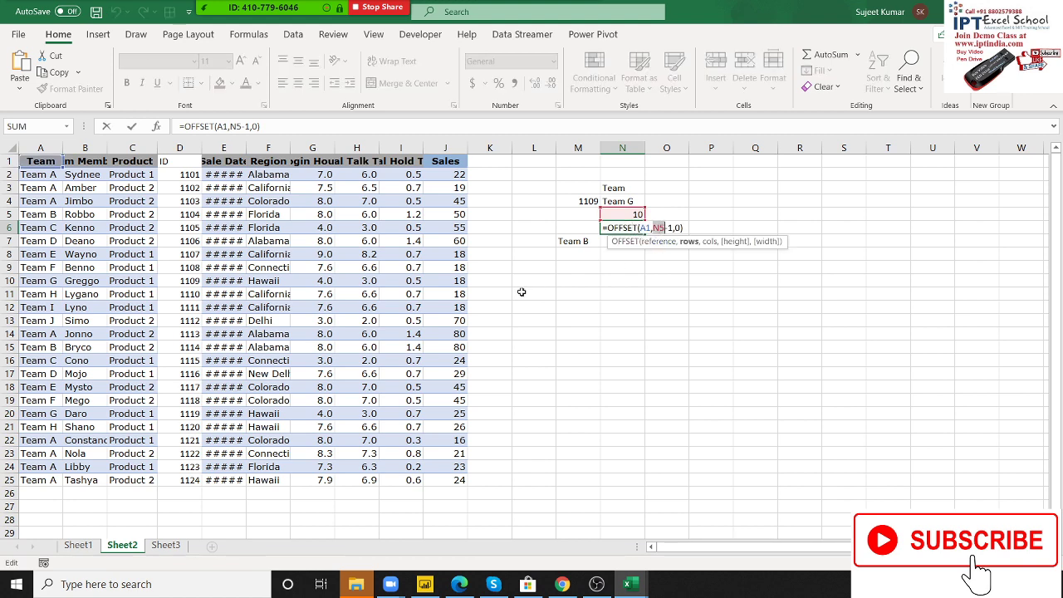
key("ctrl+v")
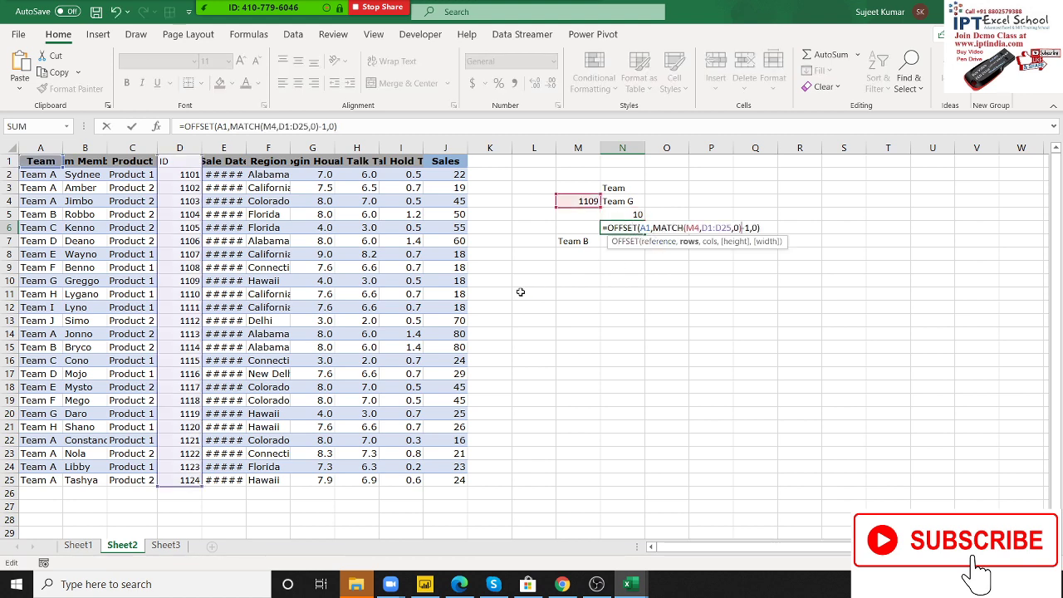
key("ctrl+Return")
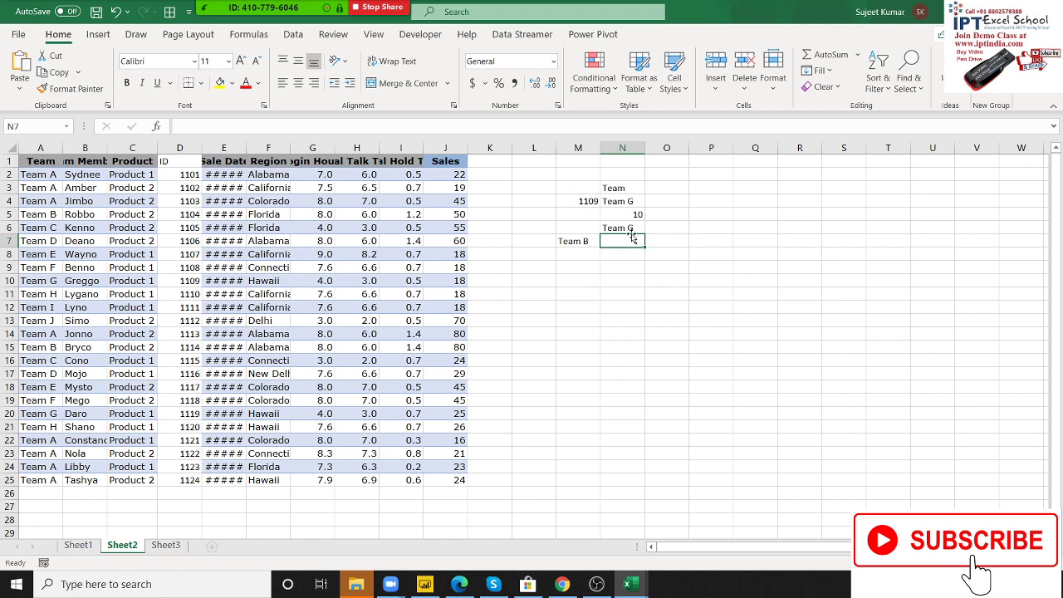
Review the ranges referenced by N6's combined OFFSET and MATCH formula
double_click(628, 228)
key("Escape")
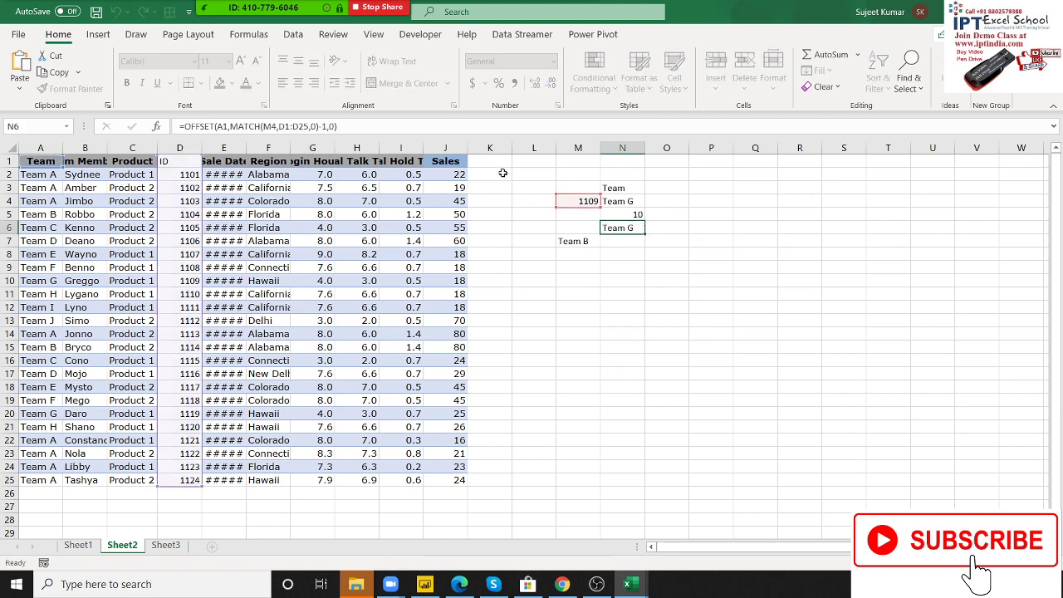
left_click_drag(490, 162, 491, 254)
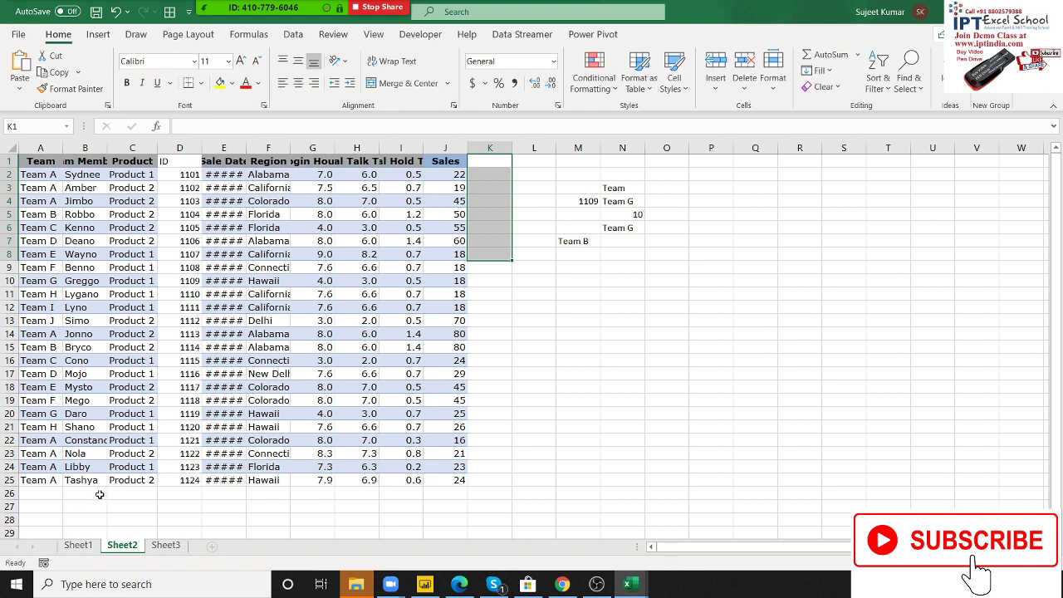
Inspect the OFFSET formula in N6 and its A1 reference, leaving it unchanged
left_click_drag(872, 257, 844, 256)
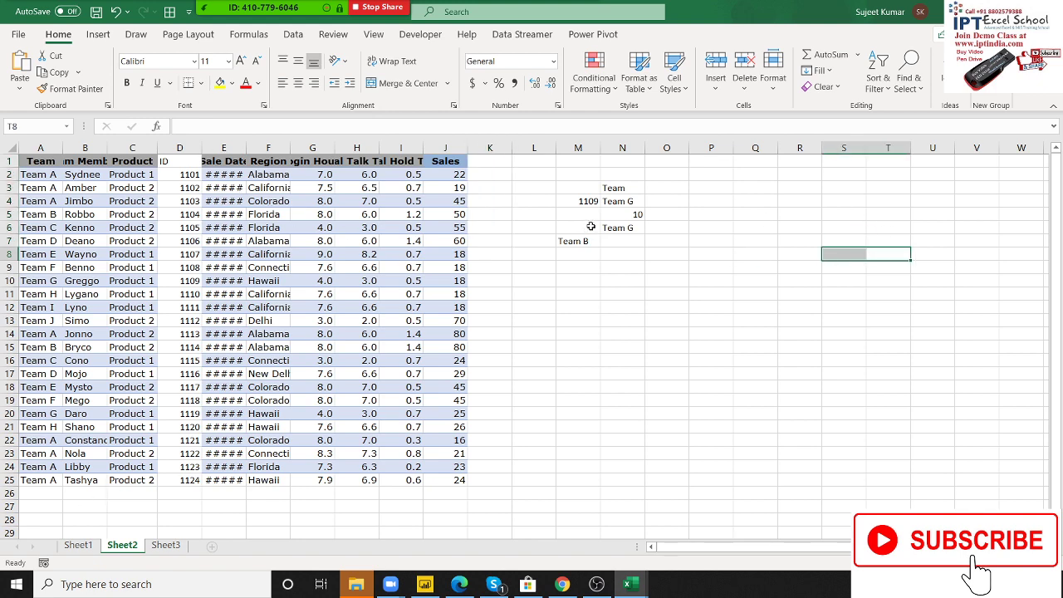
left_click(623, 228)
double_click(641, 228)
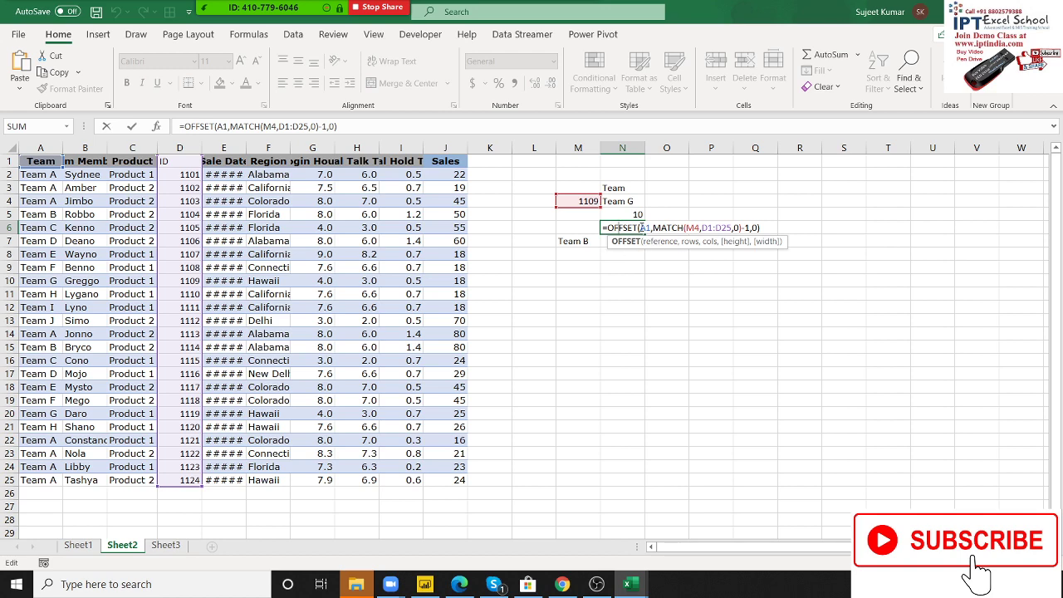
double_click(644, 228)
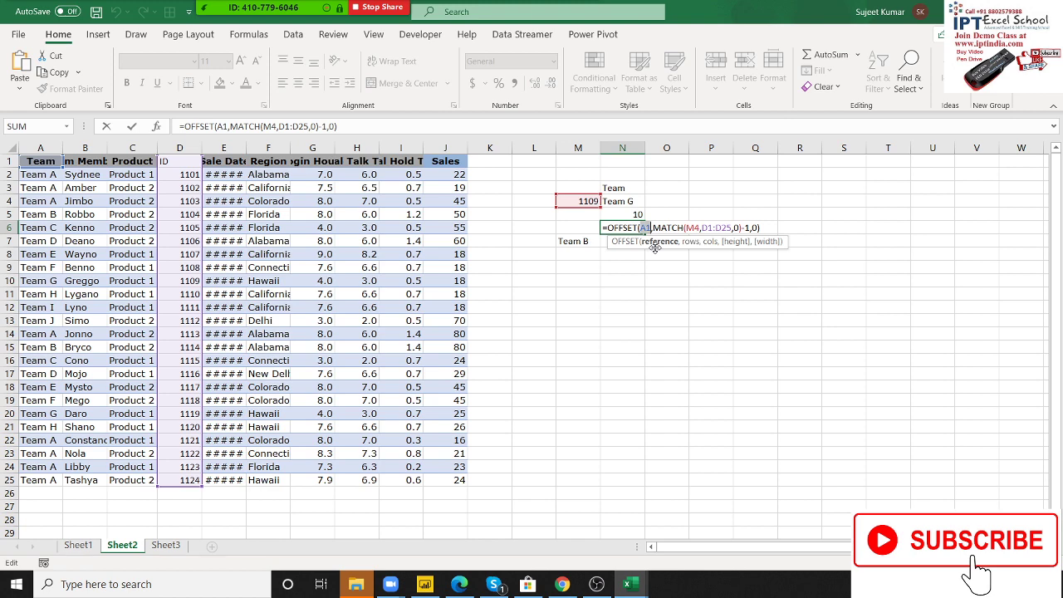
key("Return")
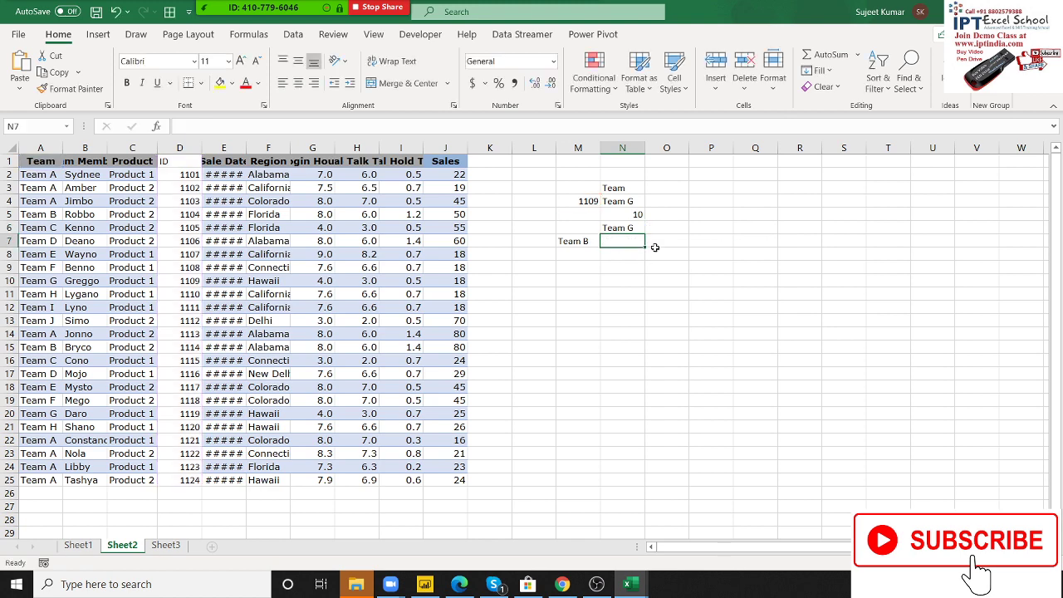
left_click(644, 230)
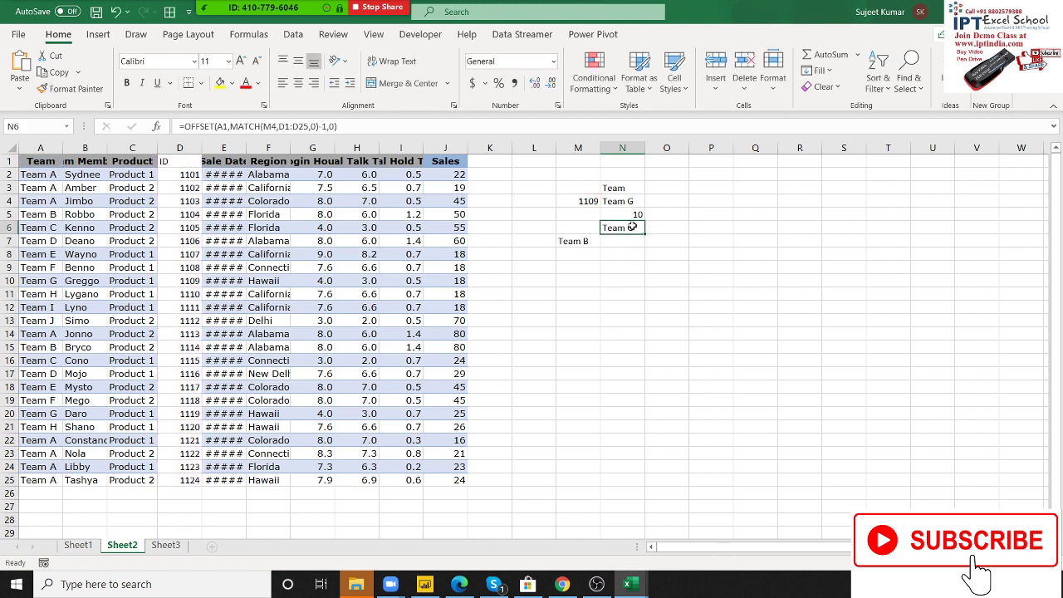
Change the lookup ID in M4 to 1110
left_click(583, 198)
type("1")
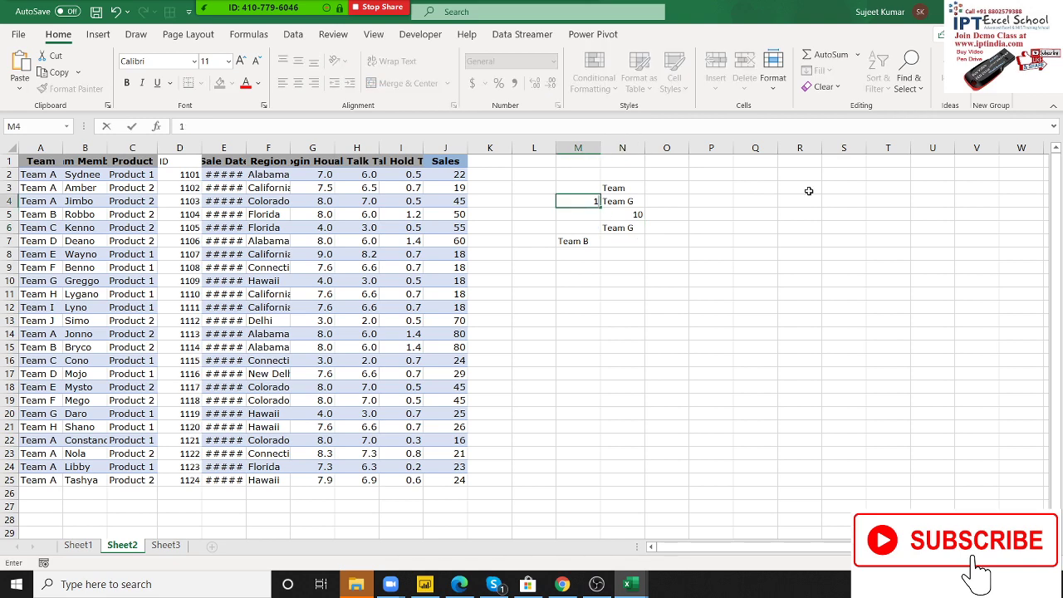
type("110")
key("Return")
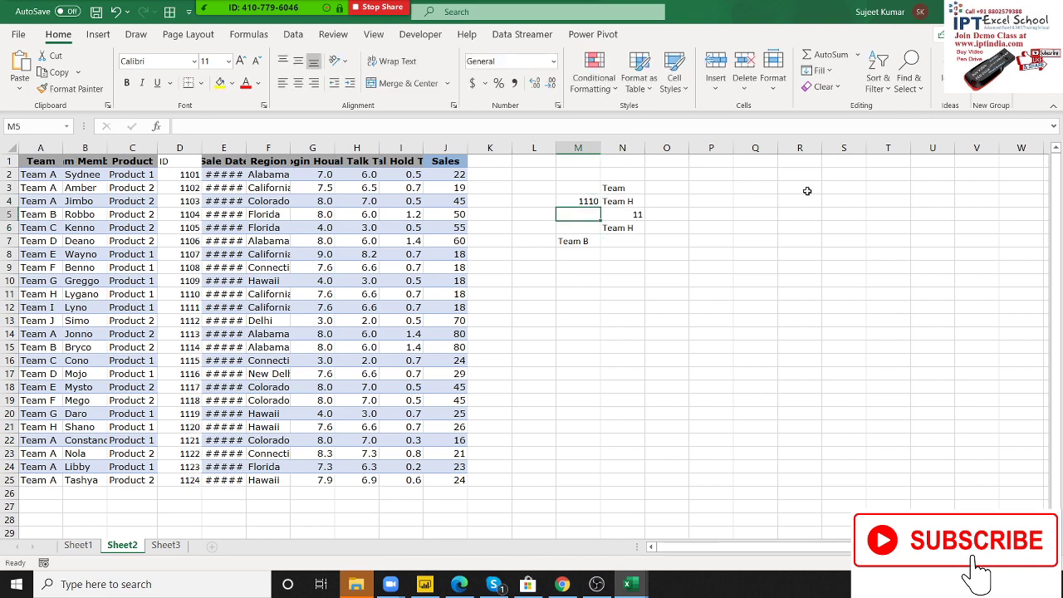
Review the OFFSET formula in M7 without changing it, then return to the MATCH result in N5
key("Right")
key("Down")
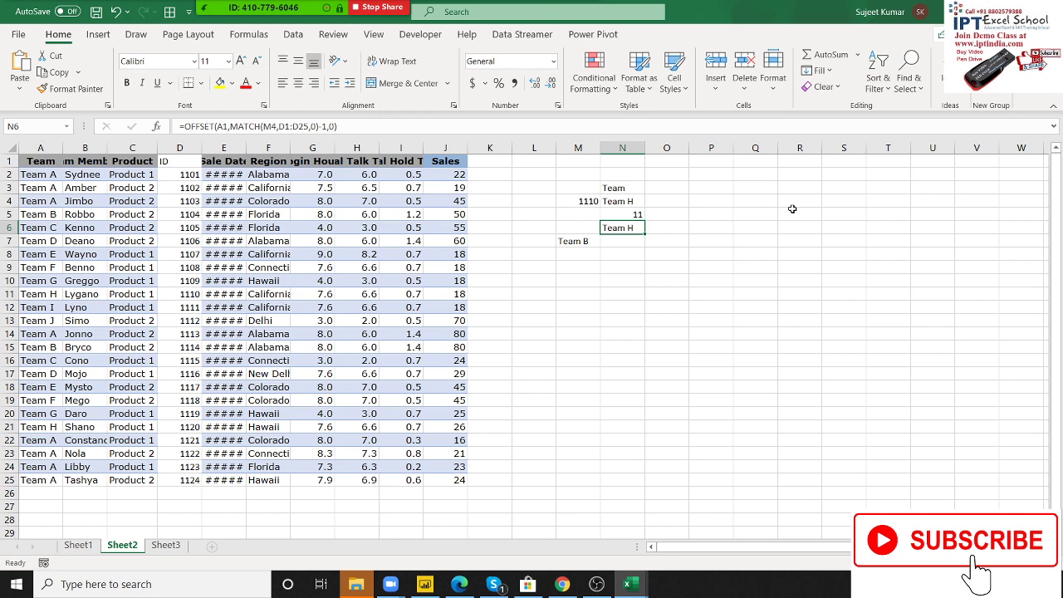
key("Down")
key("Left")
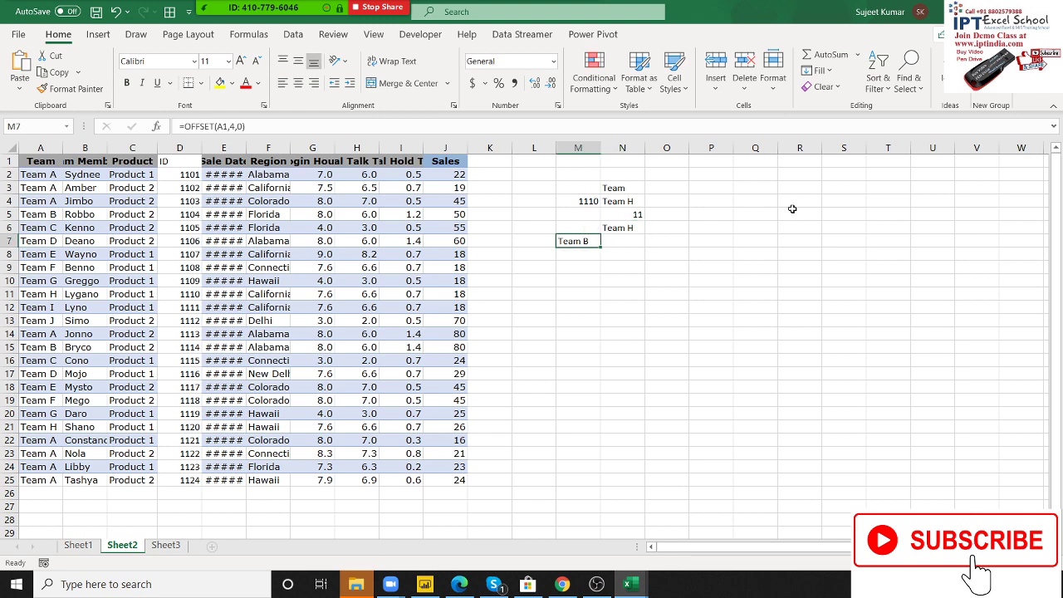
key("F2")
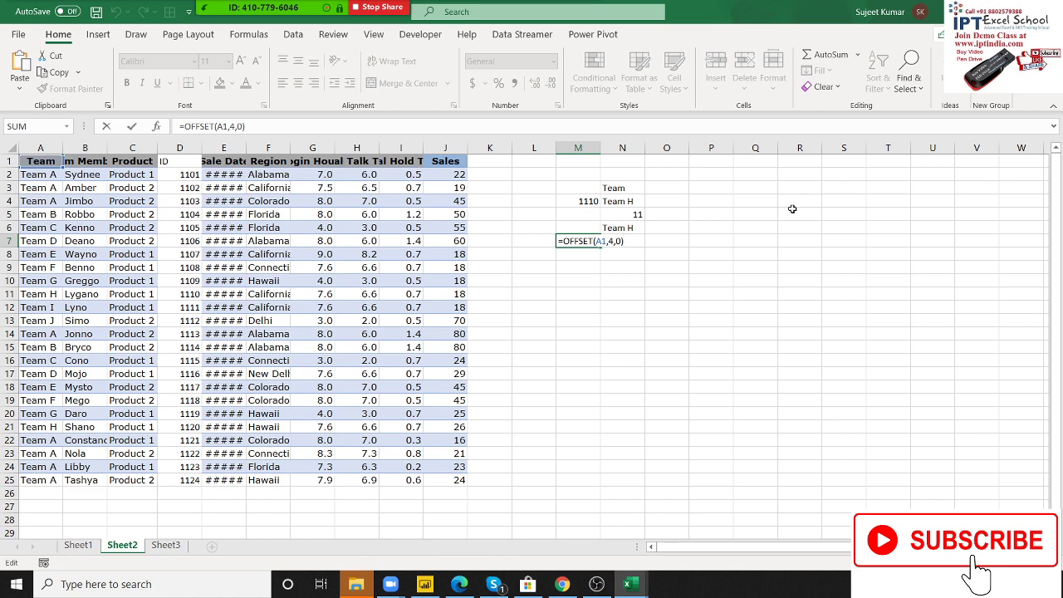
key("ctrl+Return")
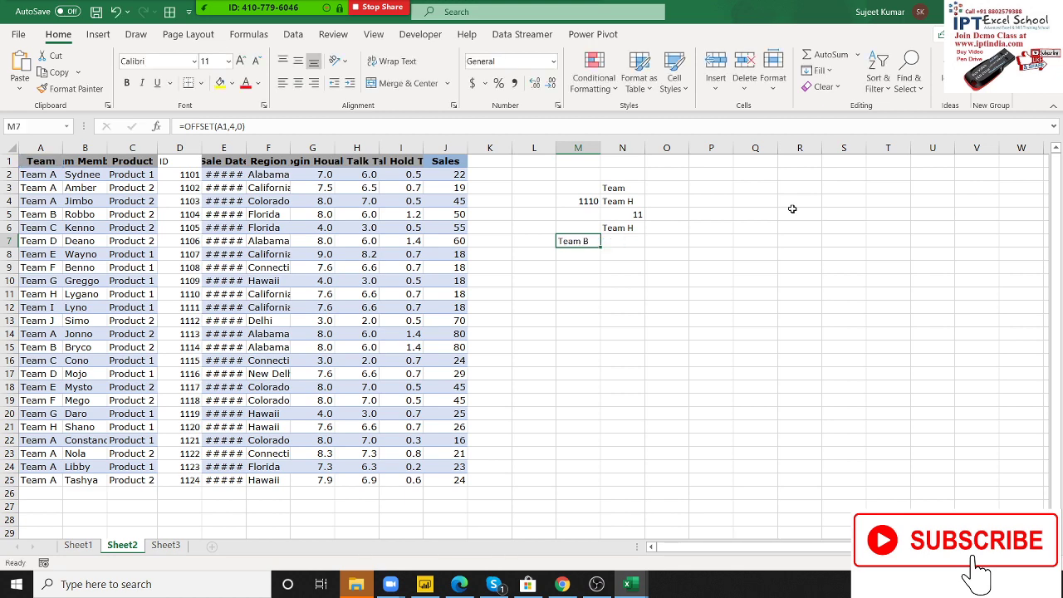
key("Up")
key("Up")
key("Right")
key("F2")
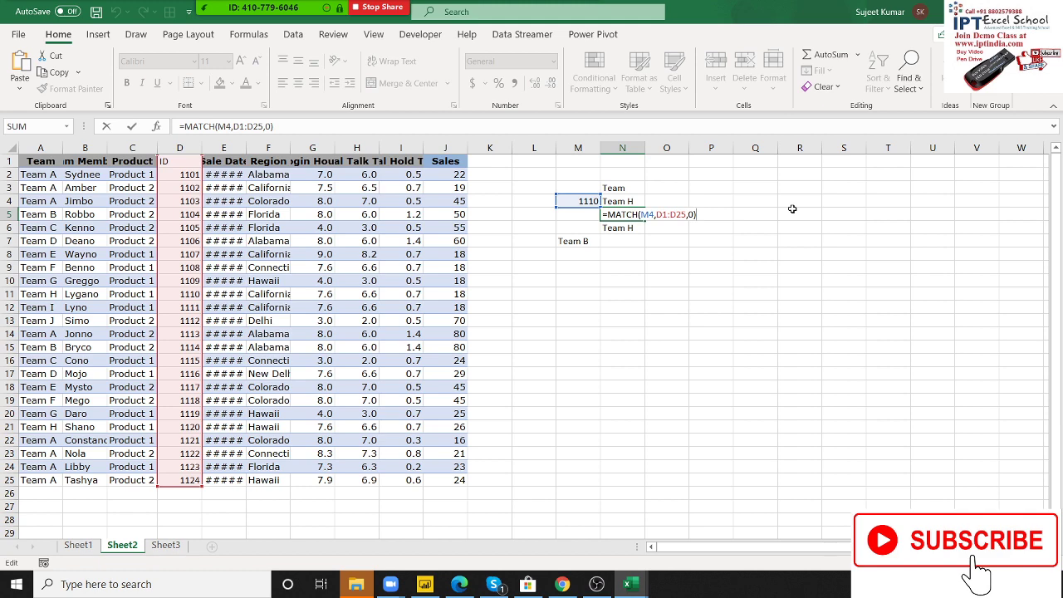
key("ctrl+Return")
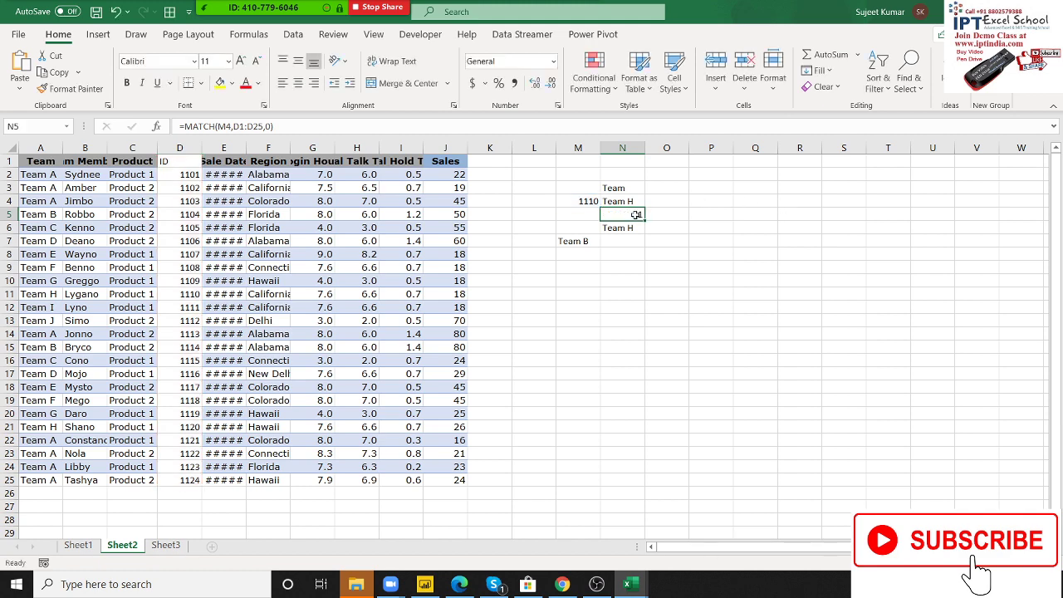
double_click(619, 227)
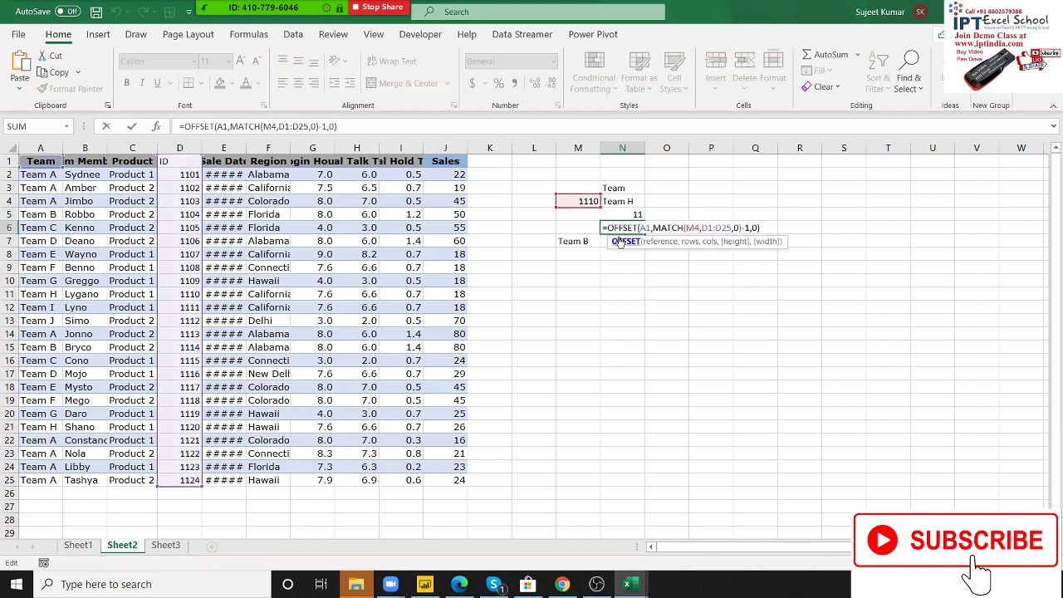
key("Left")
key("Left")
key("Left")
key("Left")
key("Left")
key("Left")
key("shift+End")
key("ctrl+c")
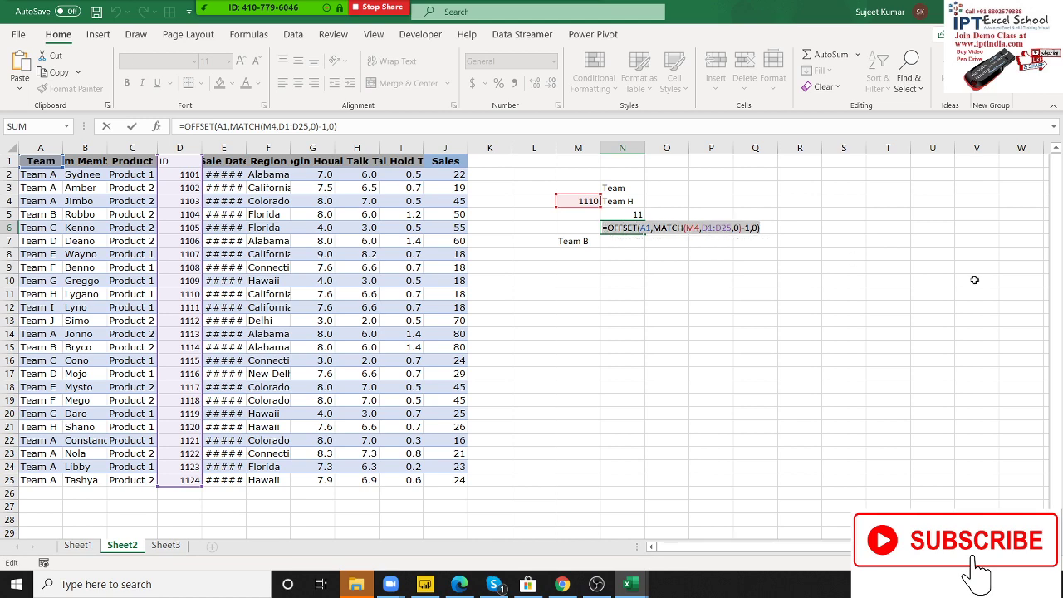
key("ctrl+Return")
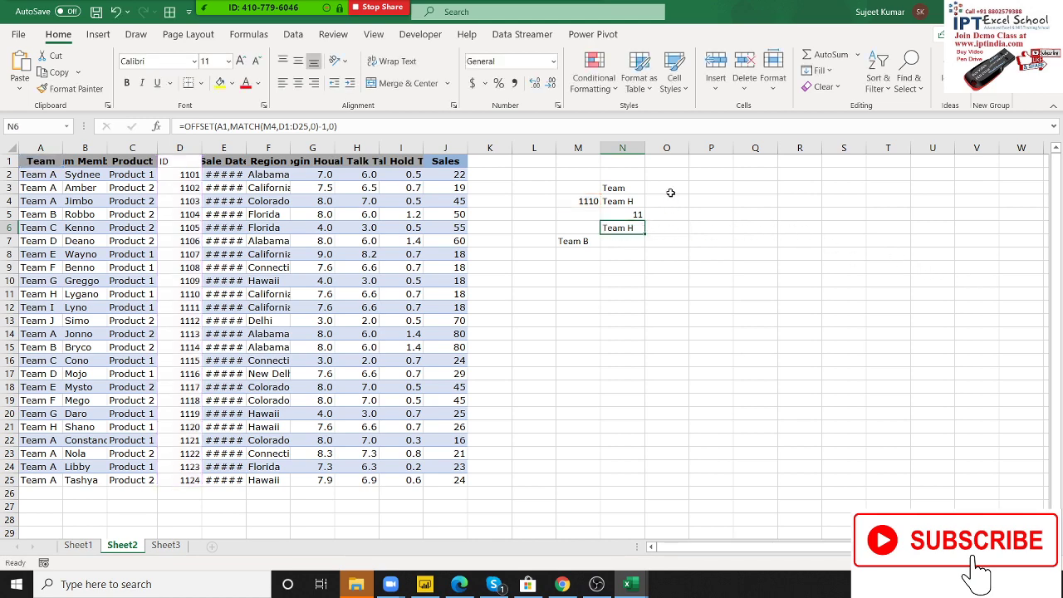
left_click(669, 189)
Add a 'TM' header in O3 and an OFFSET lookup with column offset 1 in O4
type("TM")
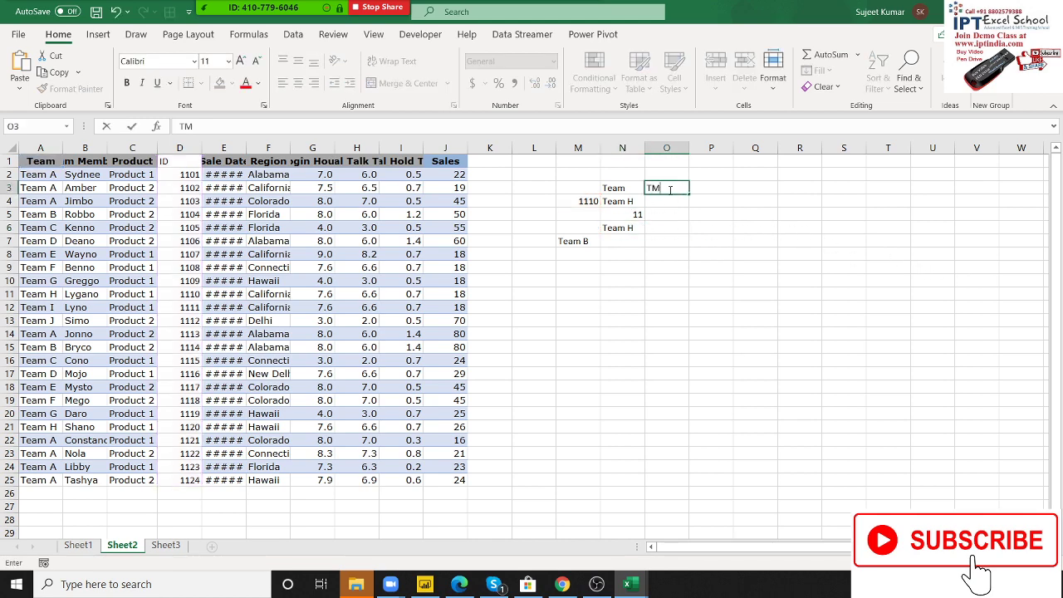
key("Return")
type("=")
key("ctrl+v")
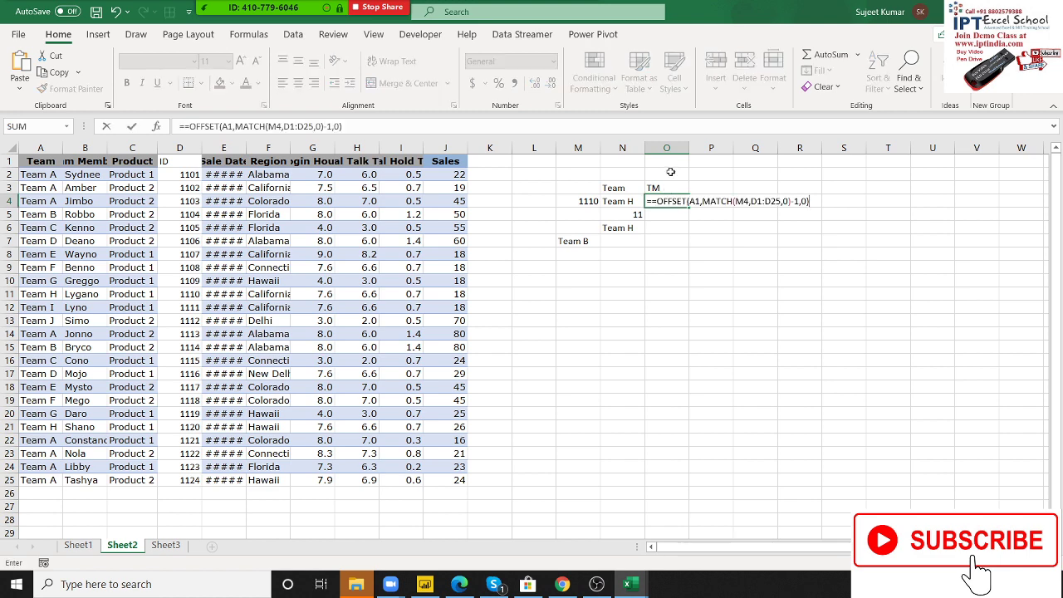
left_click(804, 200)
type("1")
key("Return")
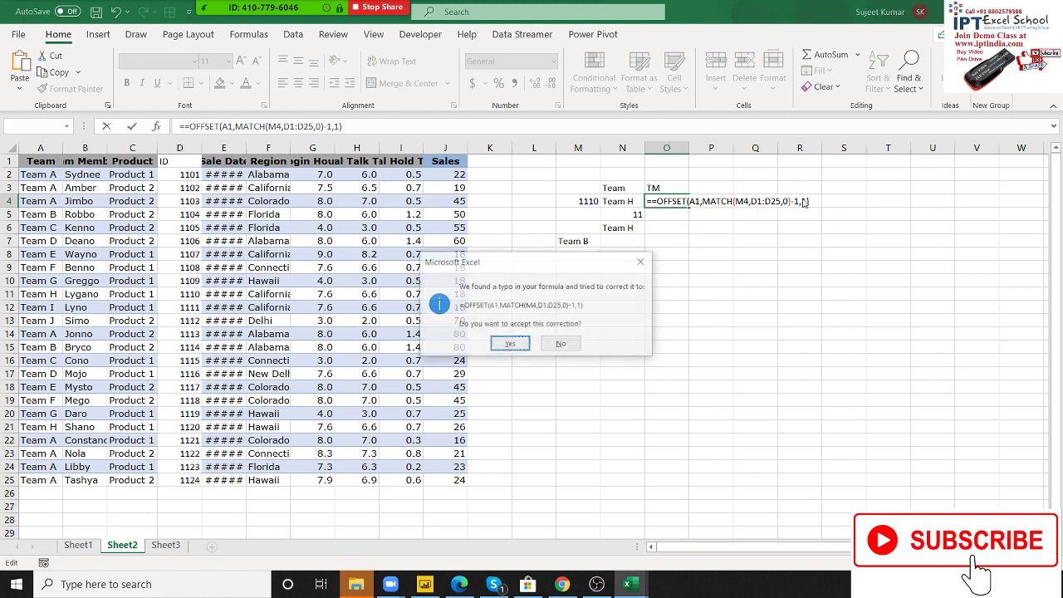
key("Return")
key("Up")
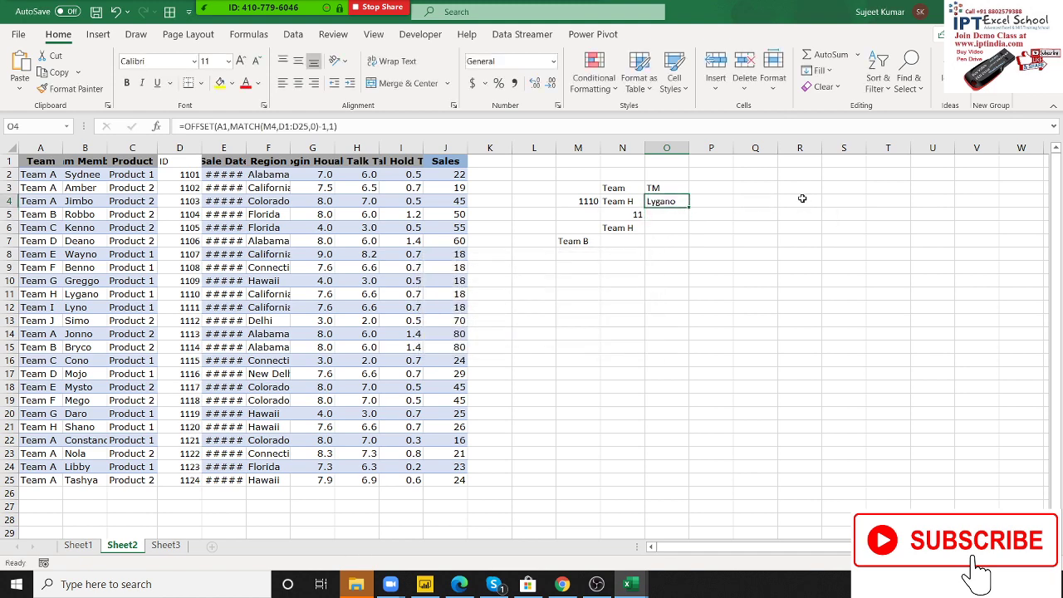
key("Up")
key("Right")
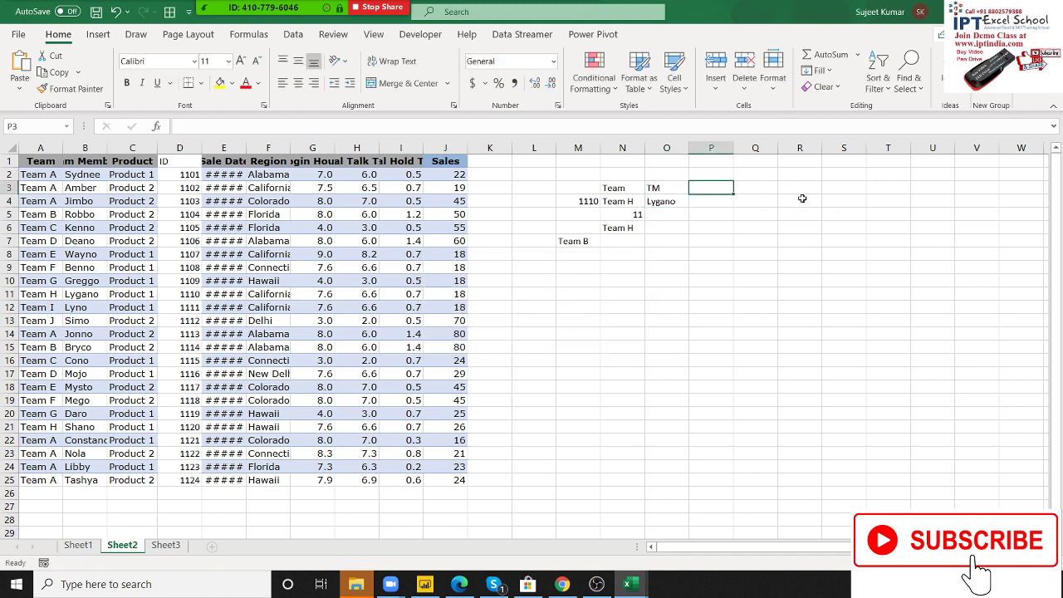
Add a 'Pr' header in P3 and an OFFSET lookup with column offset 2 in P4
type("Pr")
key("Return")
type("=")
key("ctrl+v")
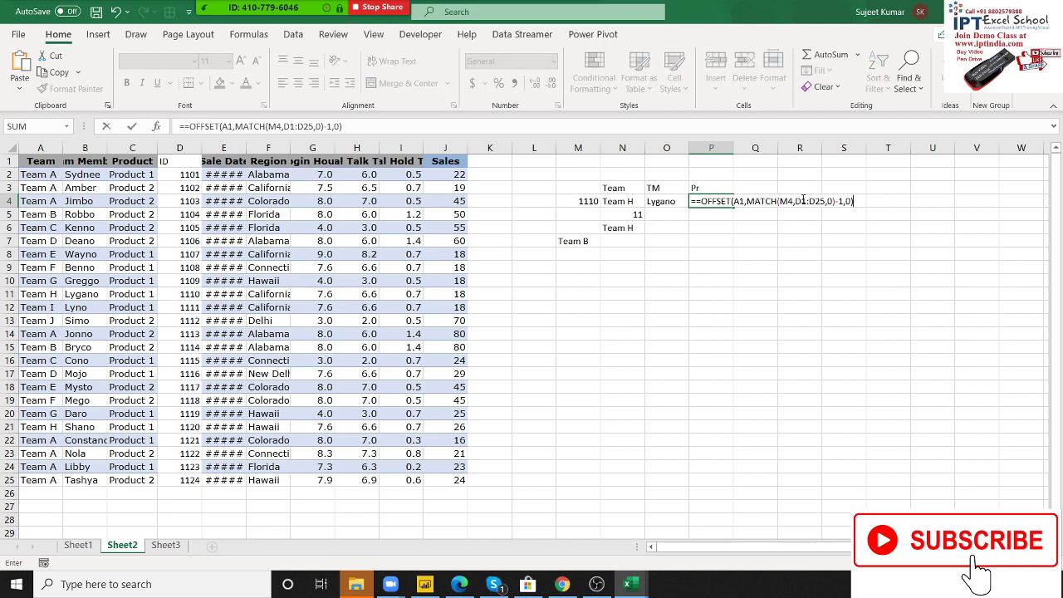
left_click(848, 201)
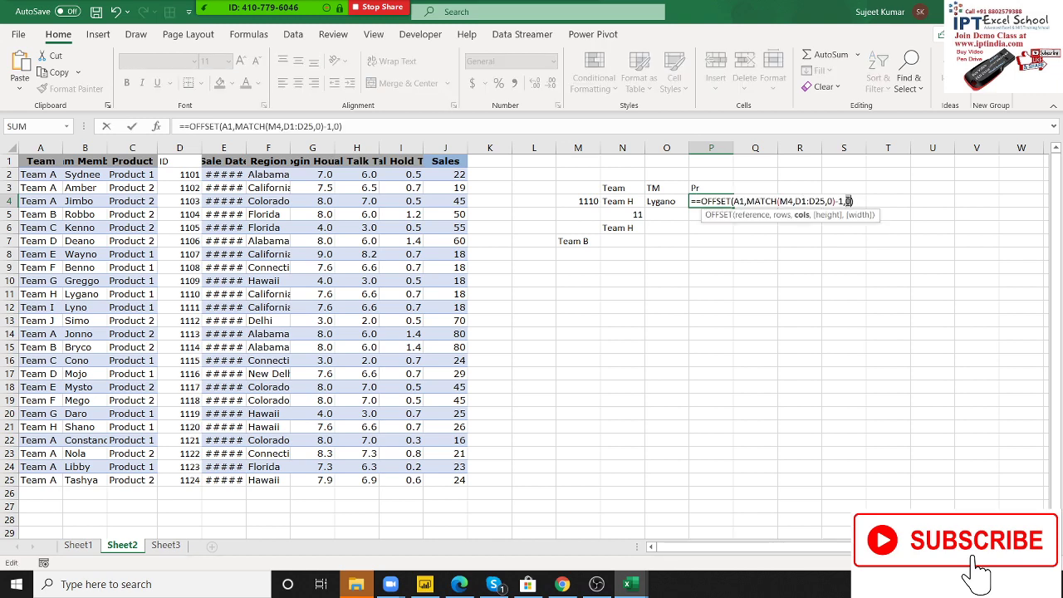
type("2")
key("Return")
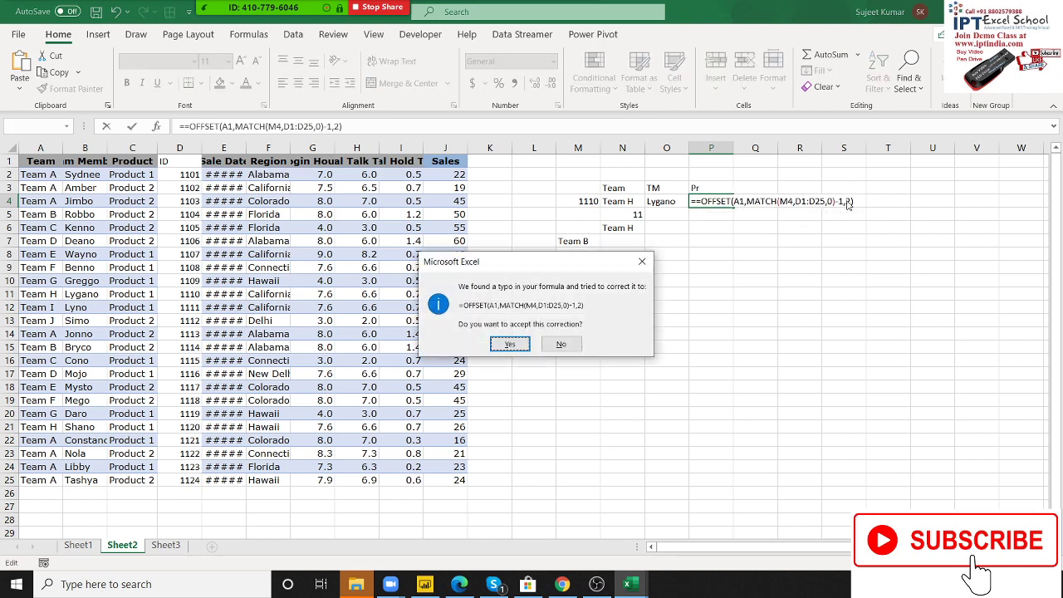
key("Return")
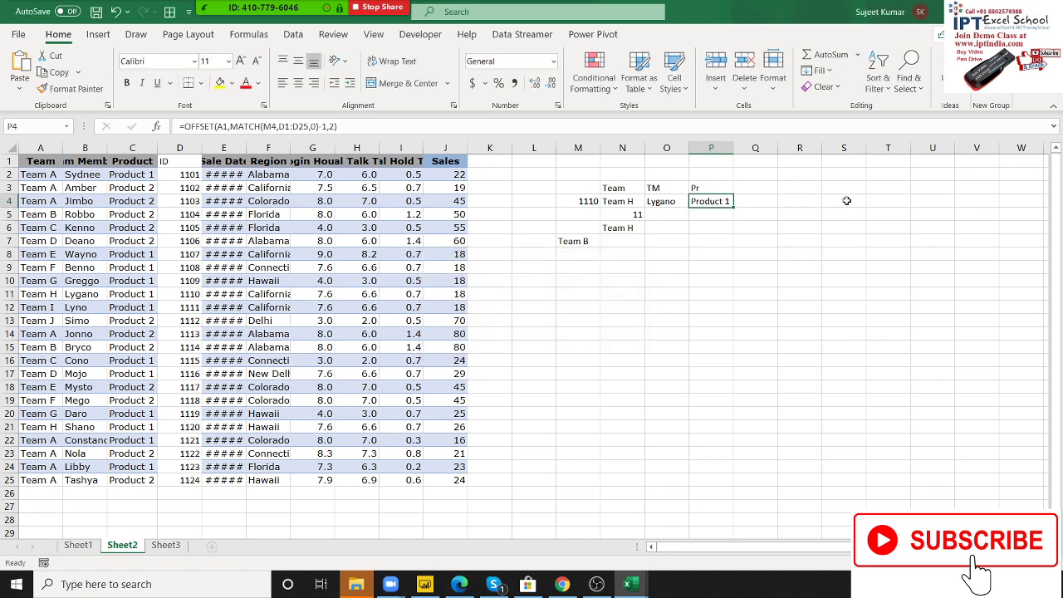
key("Right")
key("Left")
key("Left")
key("Left")
key("Left")
Set the lookup ID in M4 to 1115 and enter ID 1 in M11
type("11")
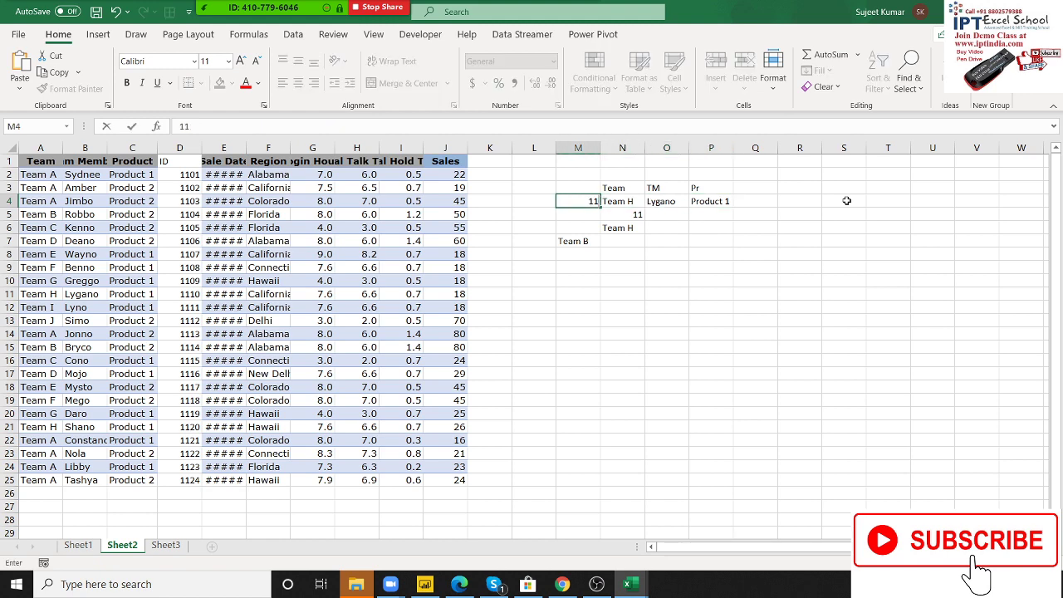
type("5")
key("Return")
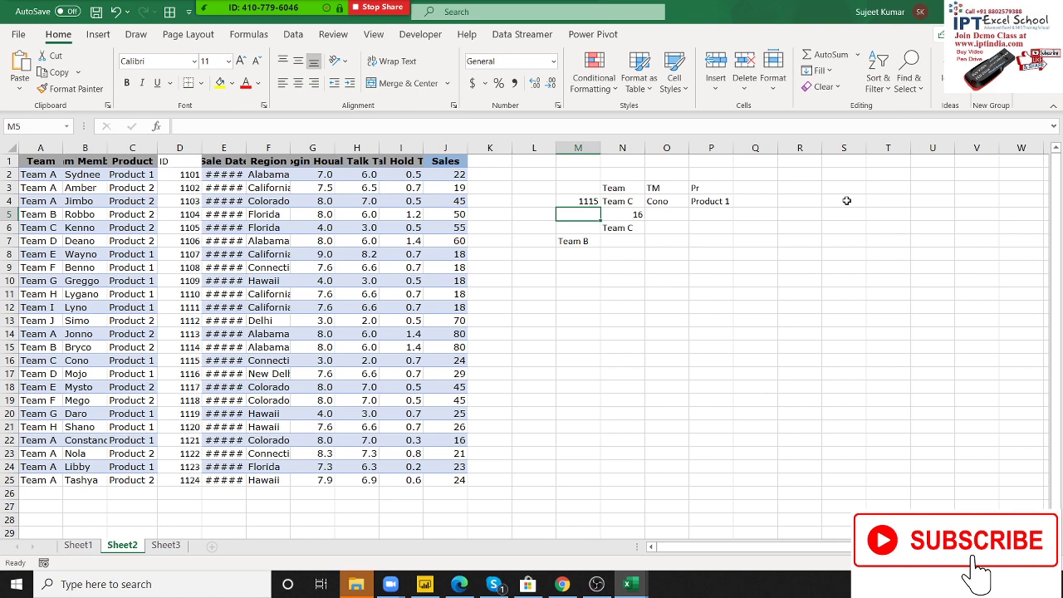
left_click(589, 295)
type("1115")
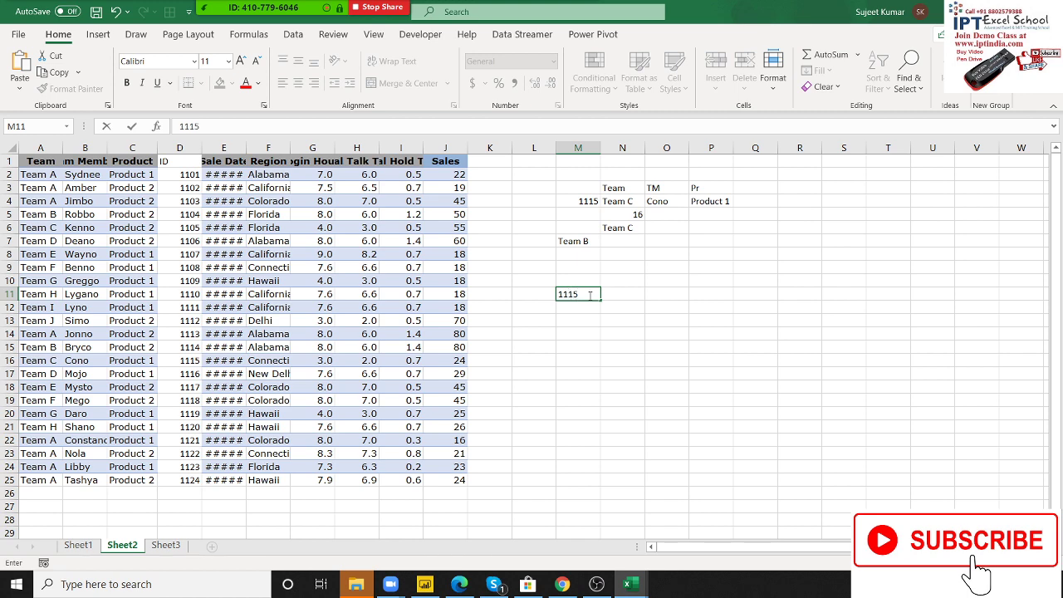
key("Tab")
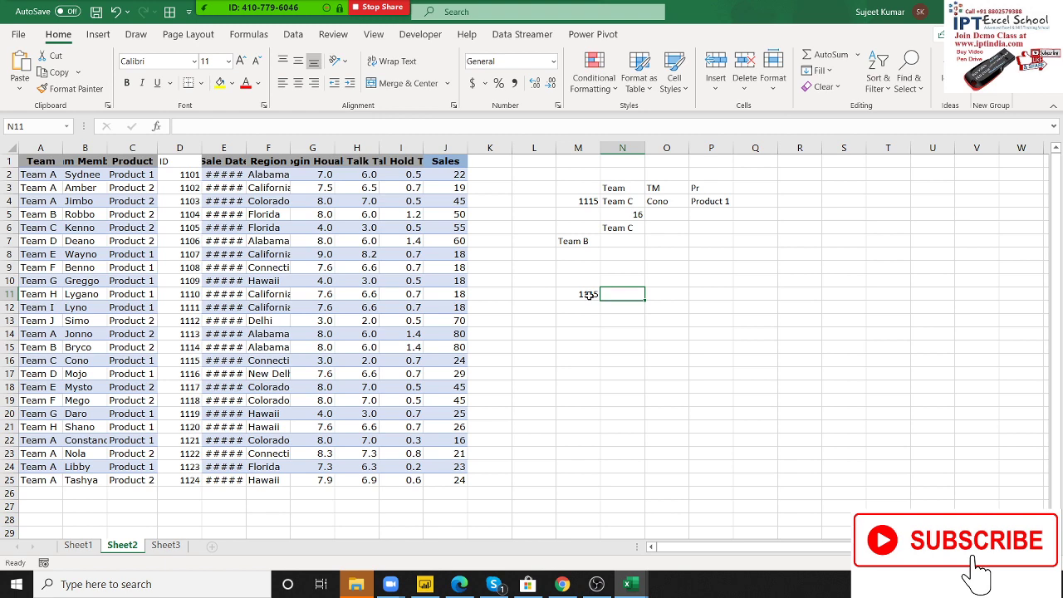
Enter =XLOOKUP(M11,D1:D25,F1:F25,"NFT") in N11 to return the Region
type("=x")
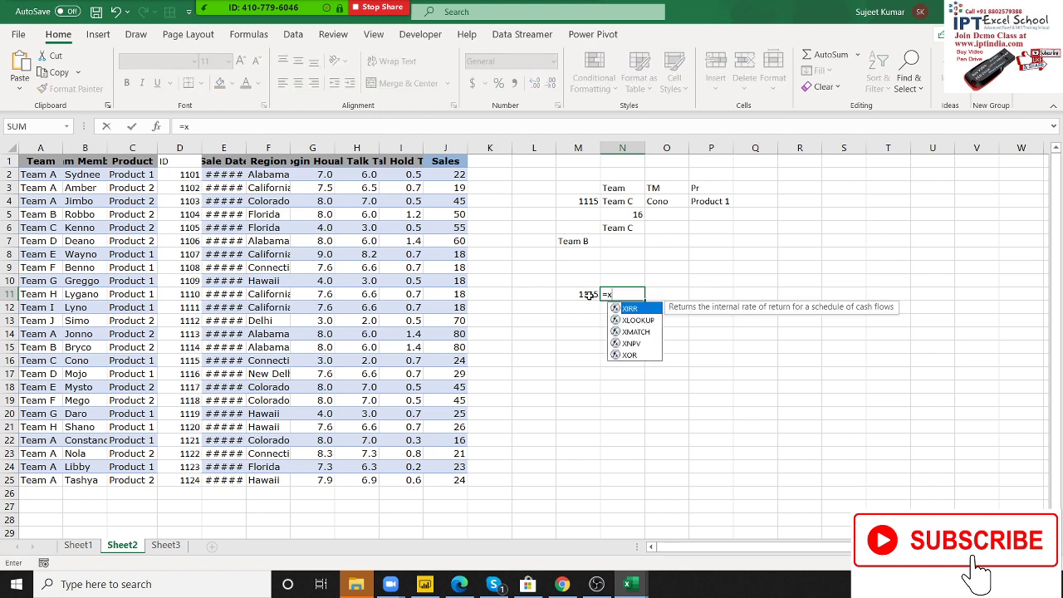
type("l")
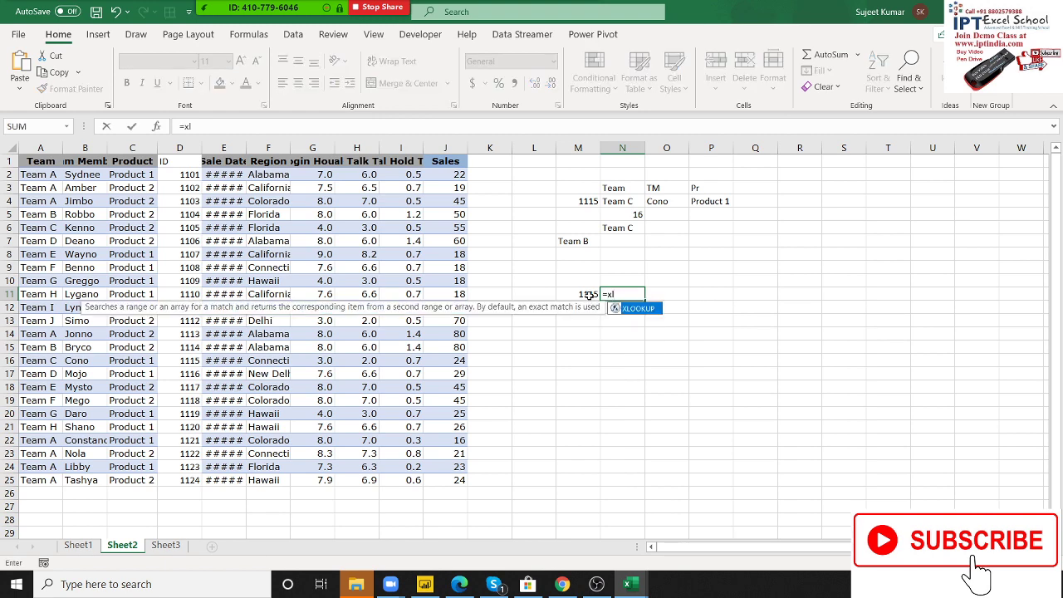
key("Tab")
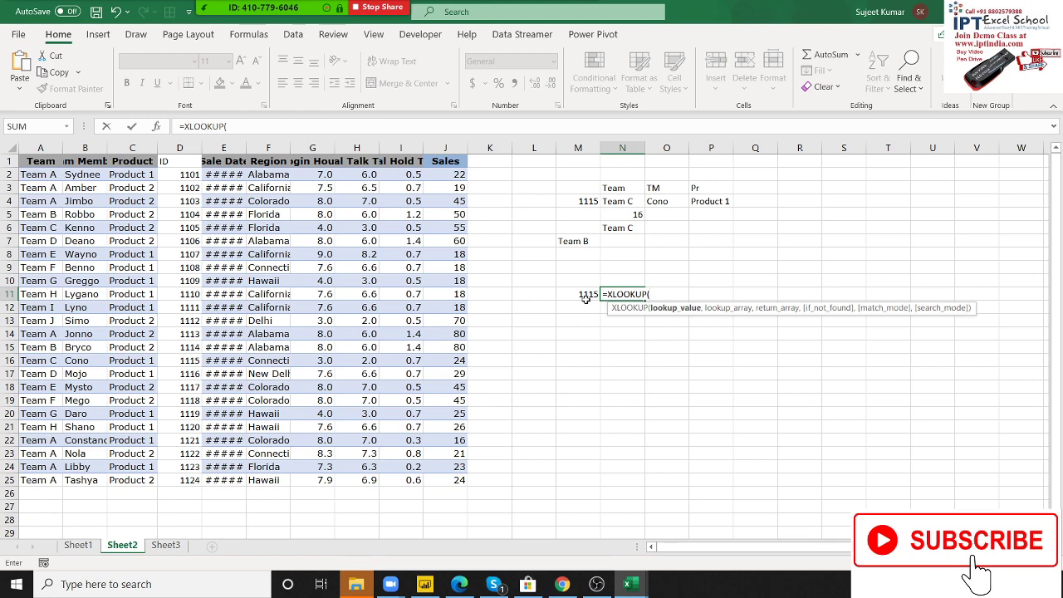
left_click(584, 295)
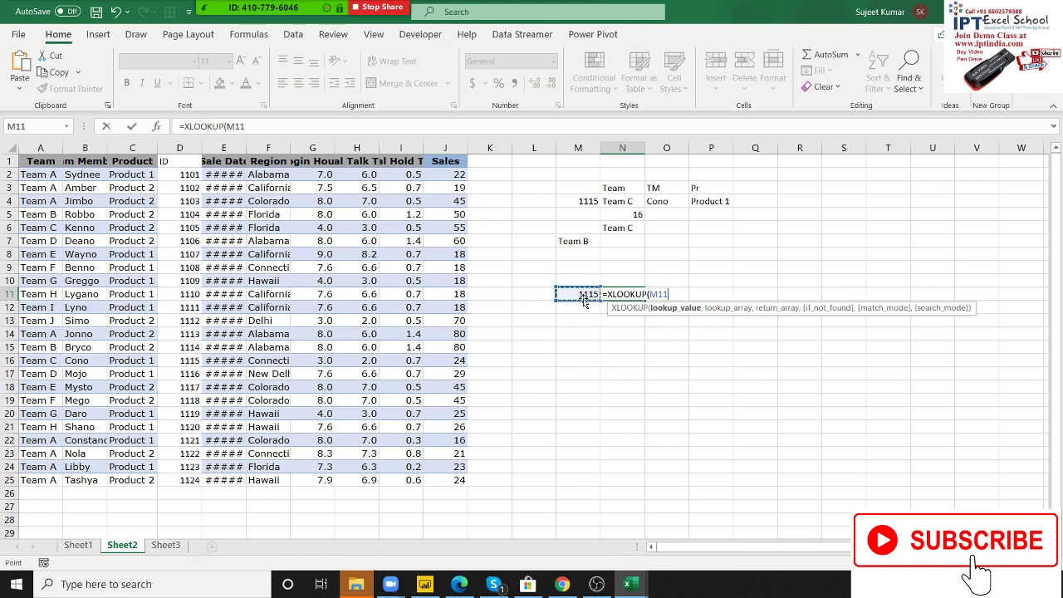
type(",")
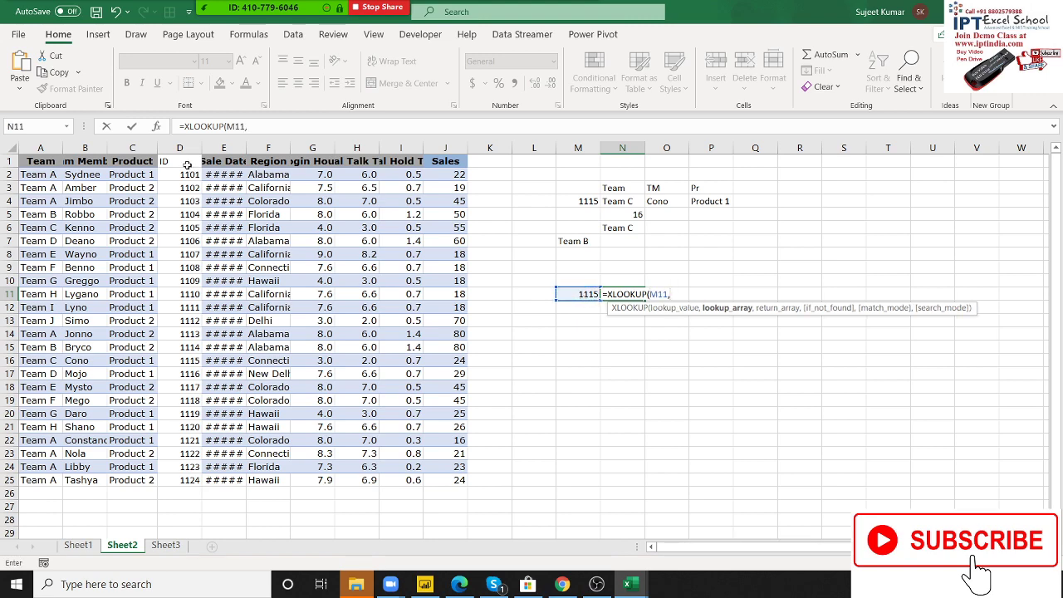
left_click_drag(188, 162, 172, 482)
type(",")
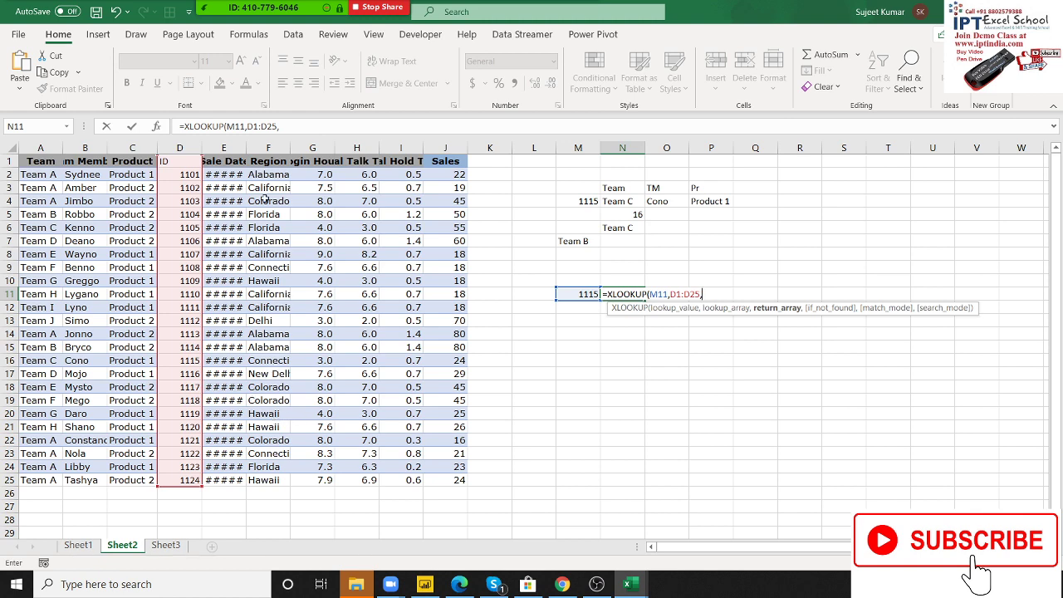
left_click_drag(259, 161, 254, 481)
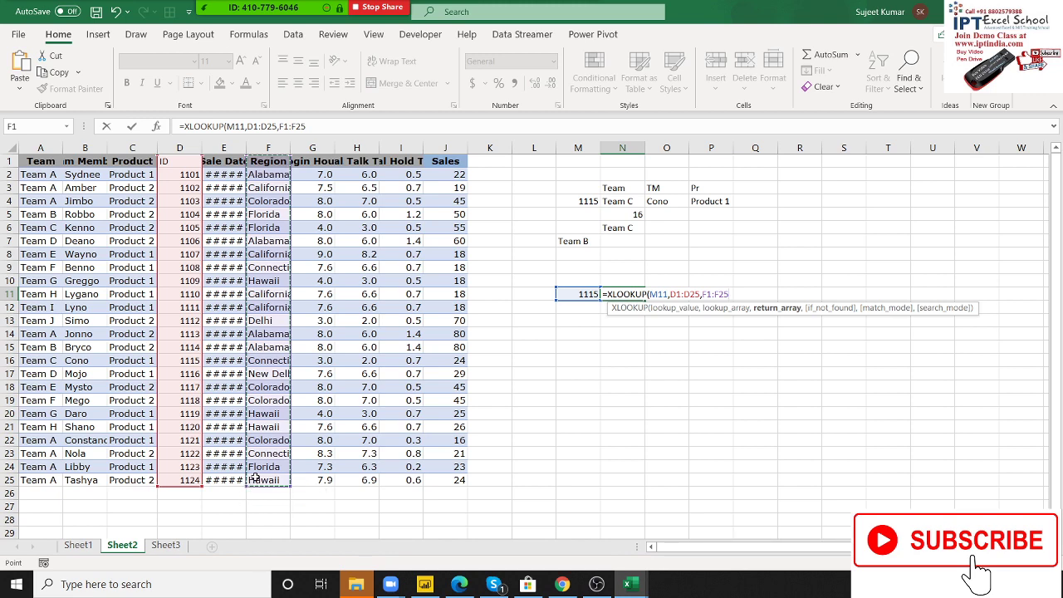
type(",")
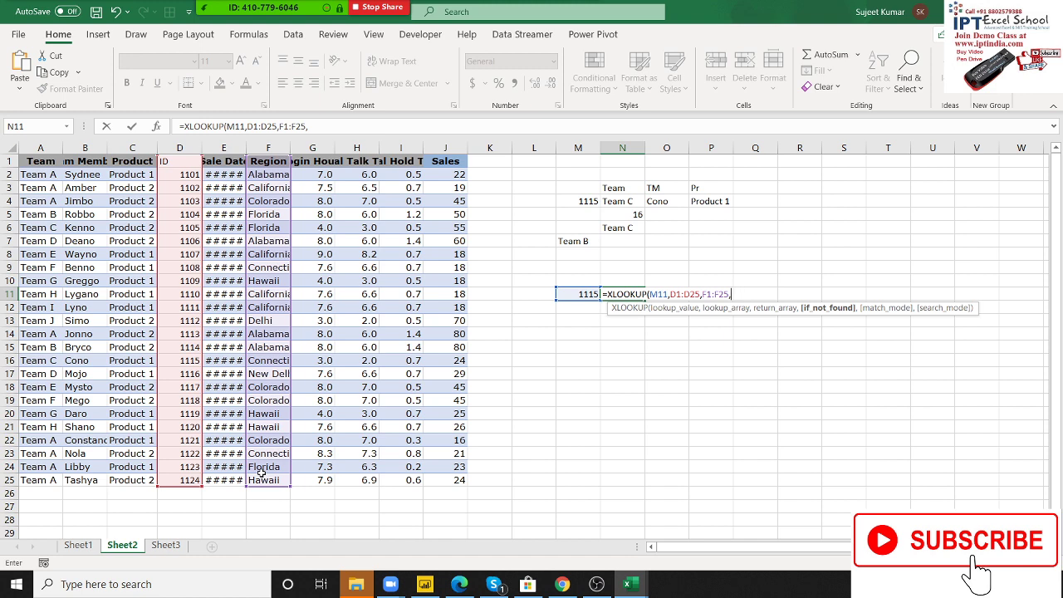
type("NFT\"")
key("Return")
key("Up")
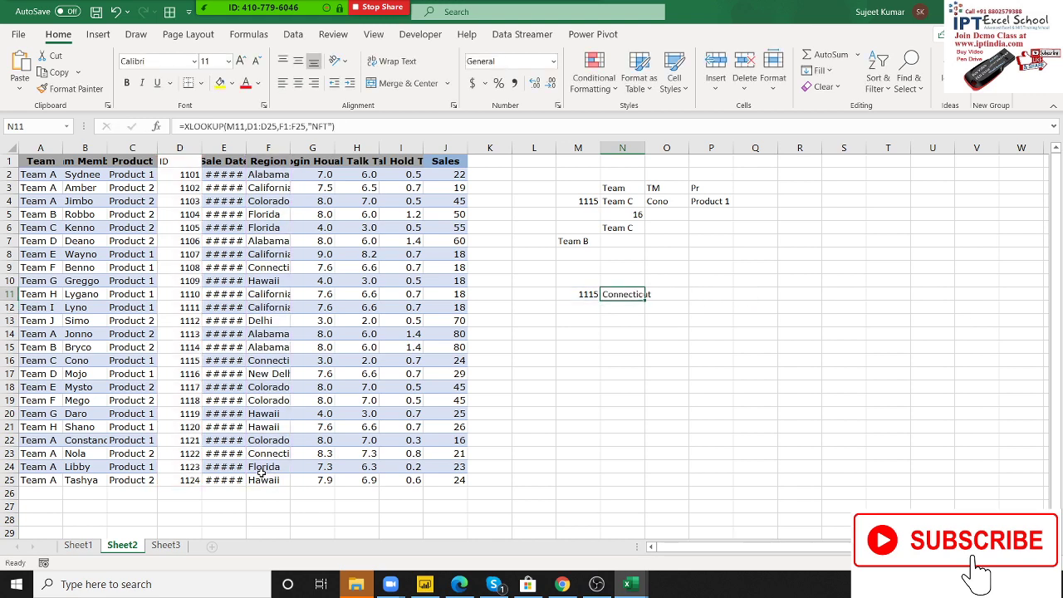
Test with non-existent IDs: 5454545 in M11 and 545465 in M4
key("Left")
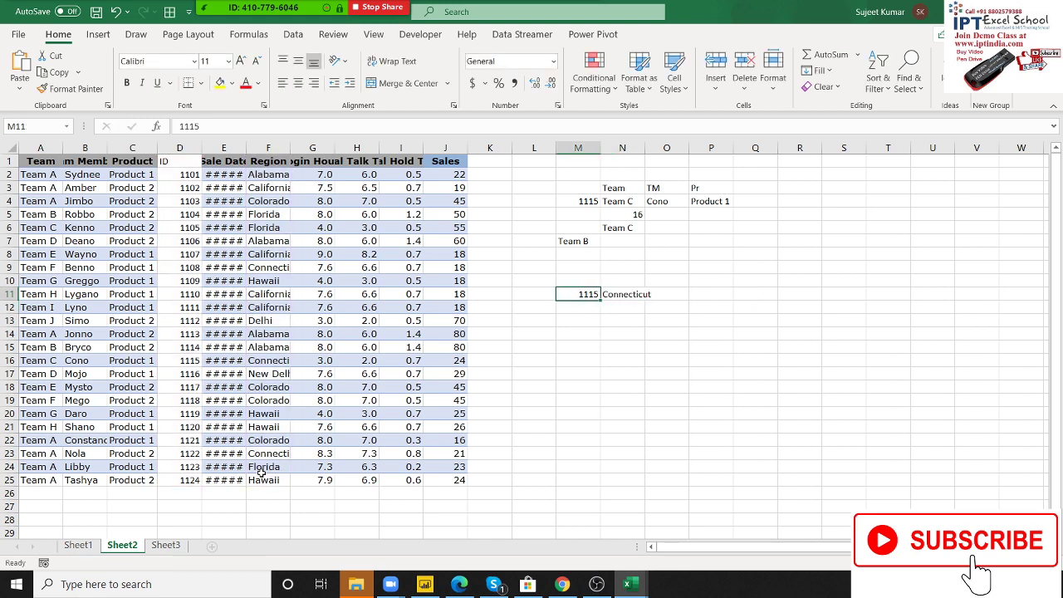
key("Delete")
type("5454545")
key("Return")
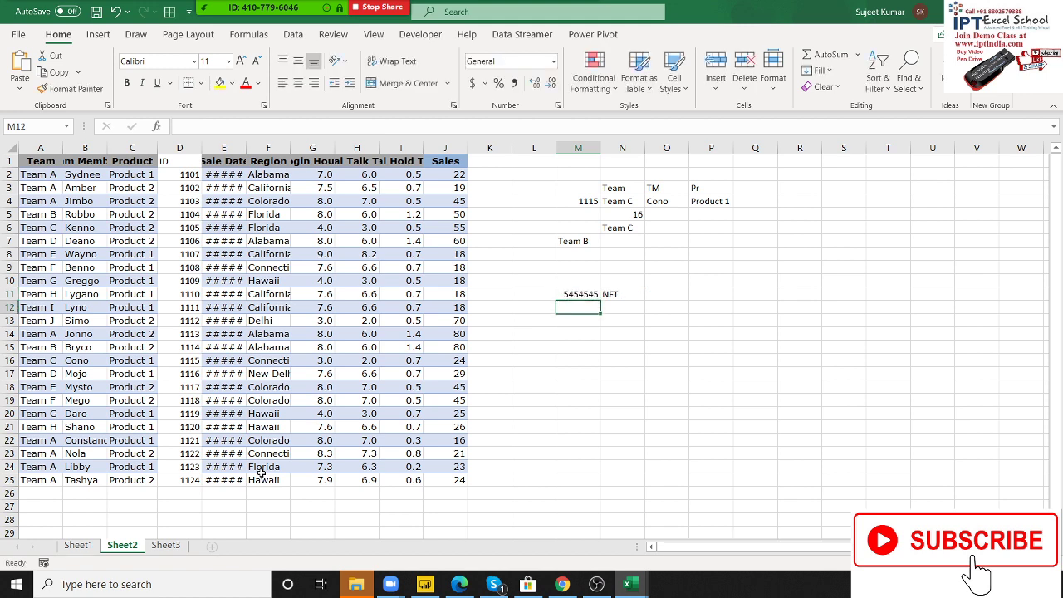
key("Up")
key("Up")
key("Up")
key("Up")
key("Up")
key("Up")
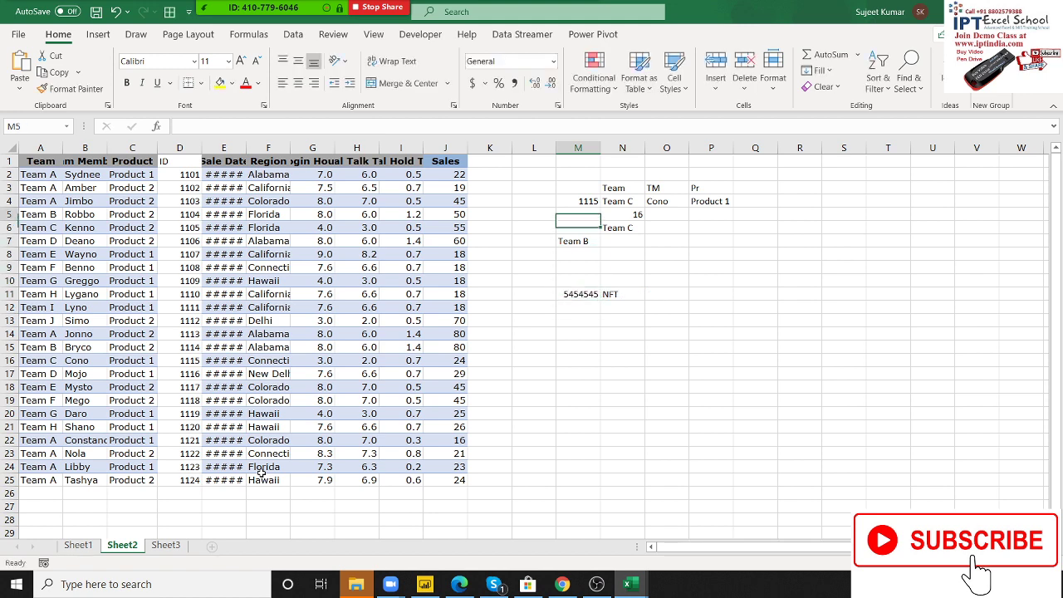
key("Up")
key("Up")
key("Up")
key("Down")
key("Down")
type("545465")
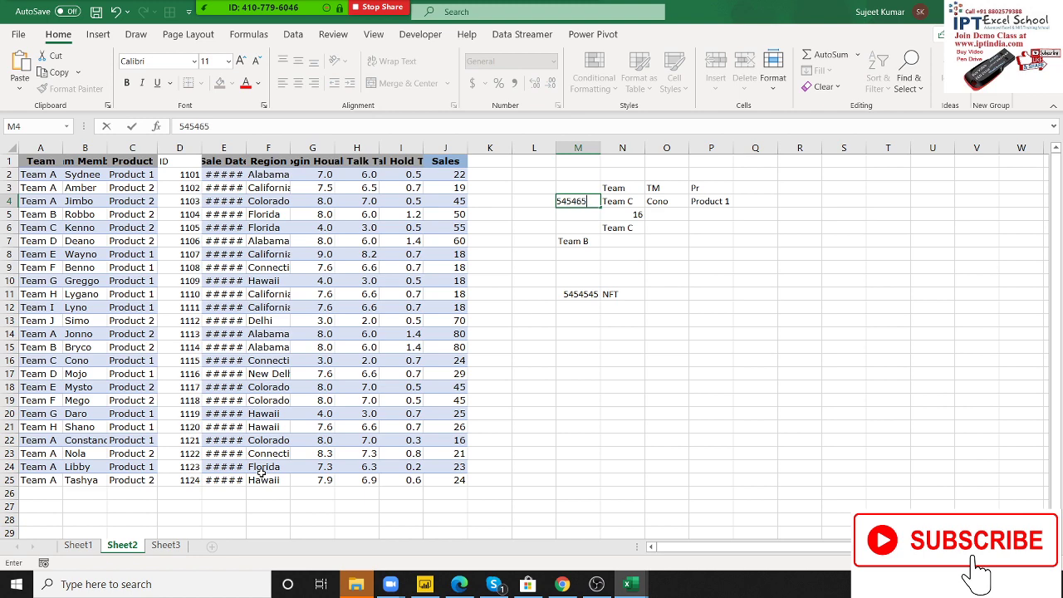
key("Return")
key("Return")
Review N11's XLOOKUP formula unchanged and select the data table D1:J25
key("Down")
key("Down")
key("Down")
key("Down")
key("Down")
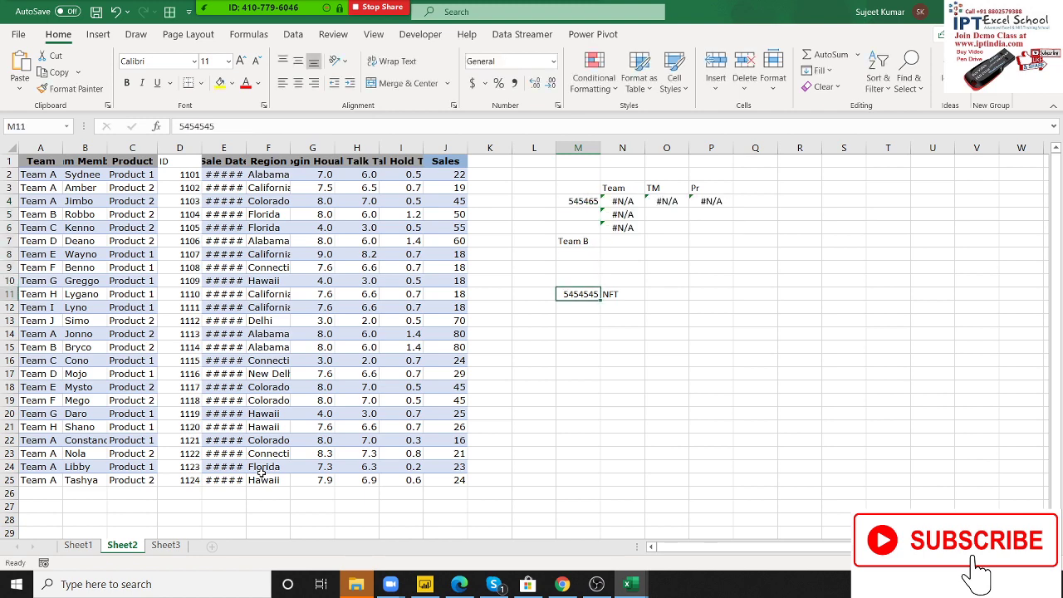
key("Right")
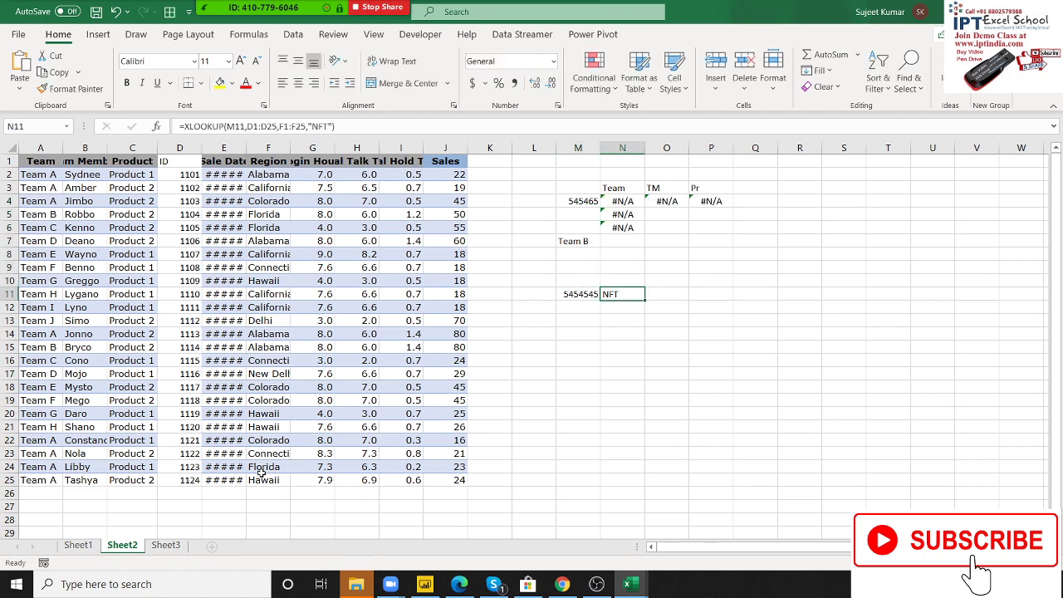
key("F2")
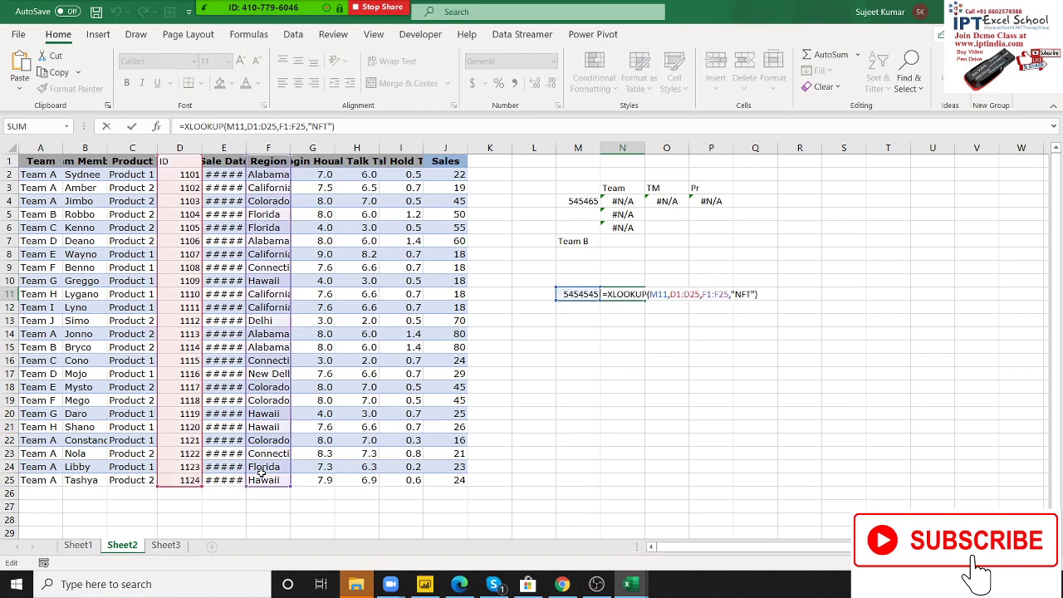
key("ctrl+Return")
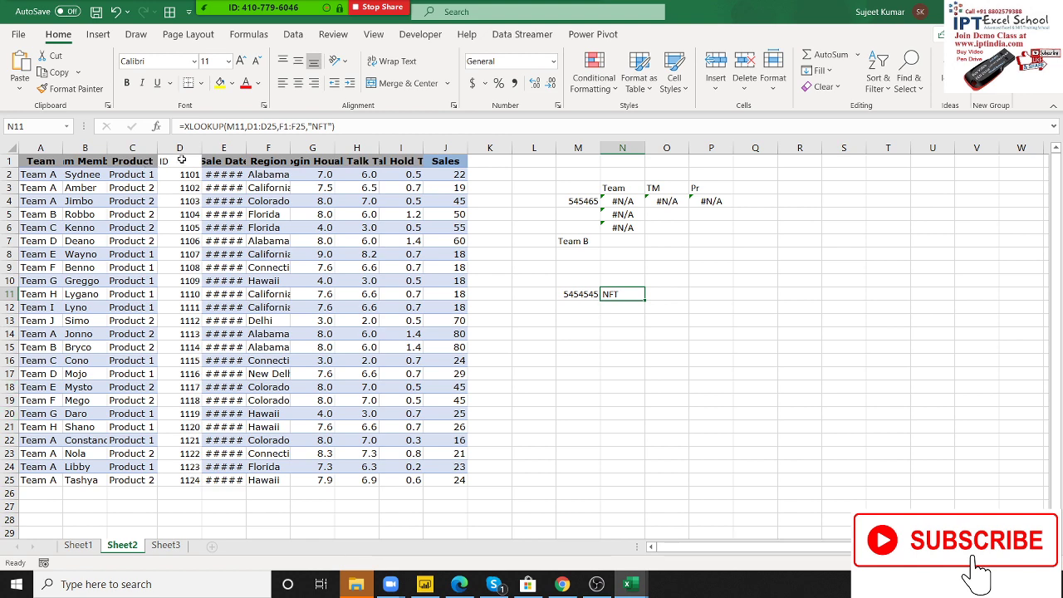
left_click_drag(163, 161, 445, 482)
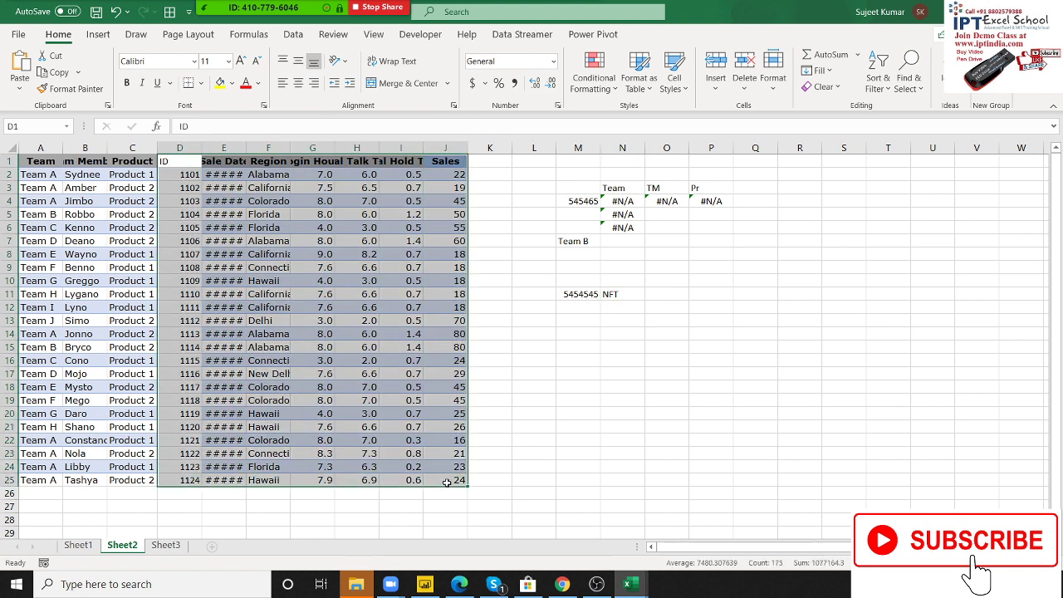
Copy Sheet2's D1:J25 and paste it transposed into A1 of Sheet3
key("ctrl+c")
left_click(166, 545)
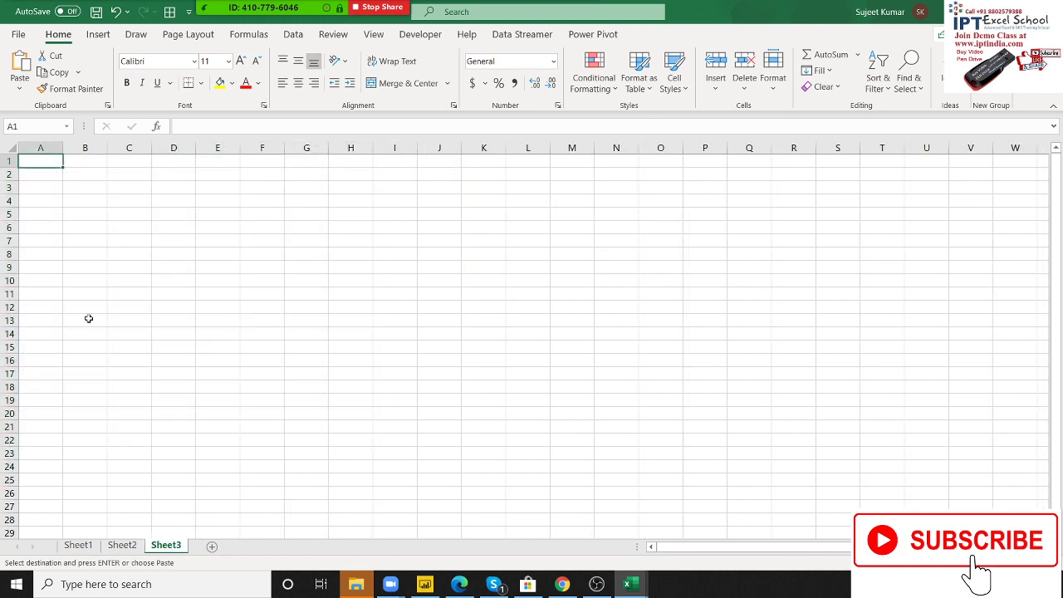
right_click(38, 163)
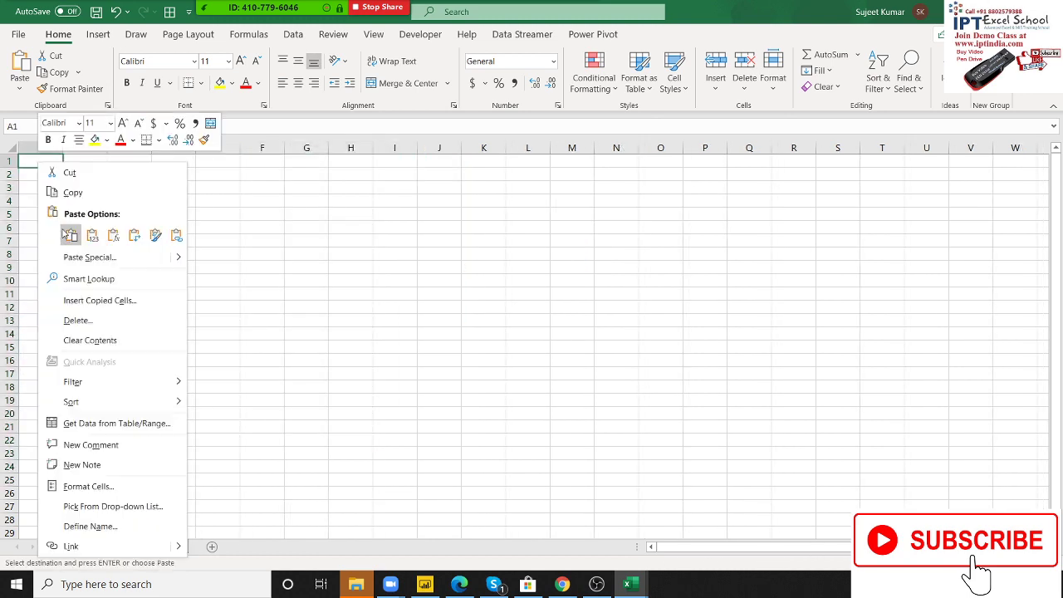
left_click(79, 258)
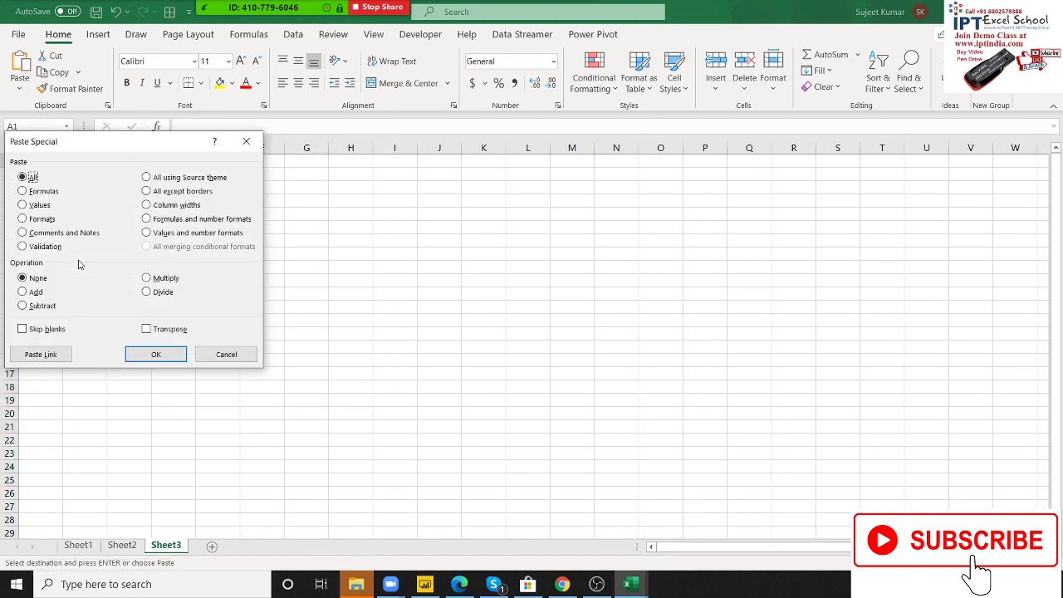
left_click(143, 330)
left_click(155, 353)
left_click(243, 321)
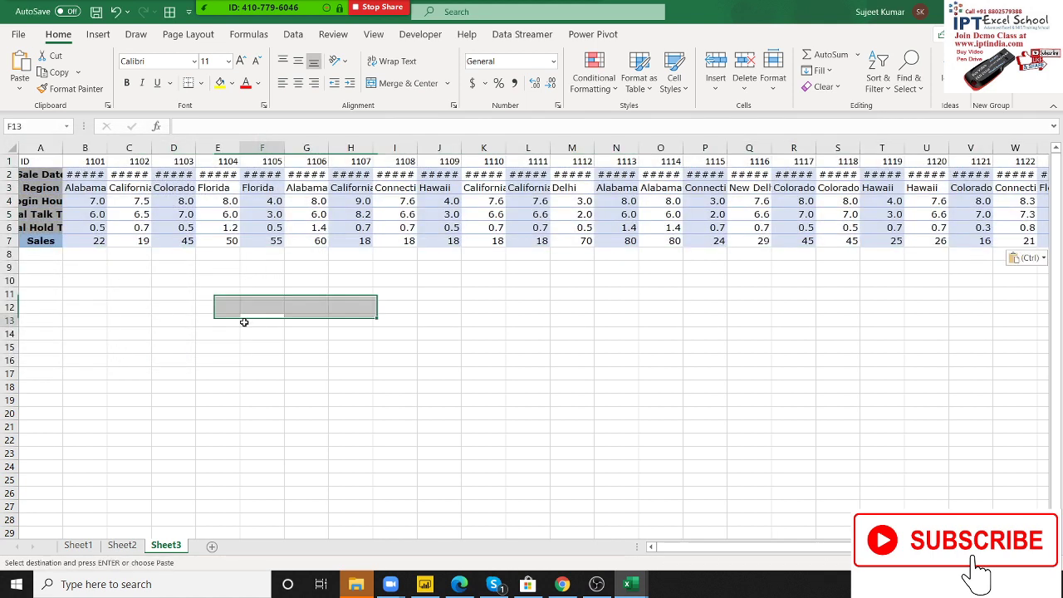
Enter lookup ID 1103 in F13 and the label 'Sales' in G12
type("1110")
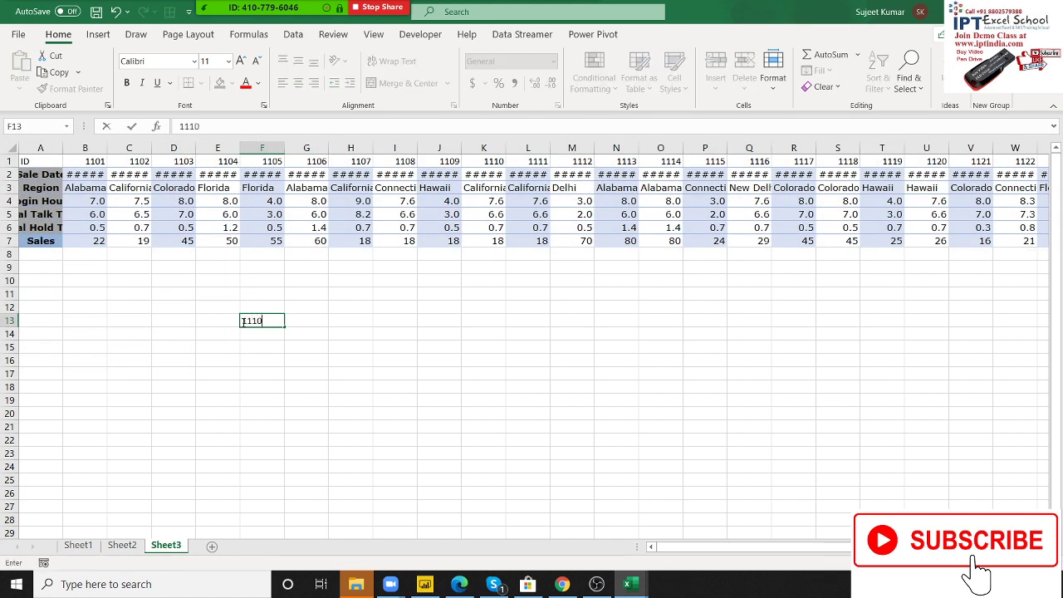
key("BackSpace")
key("BackSpace")
key("BackSpace")
type("3")
key("Tab")
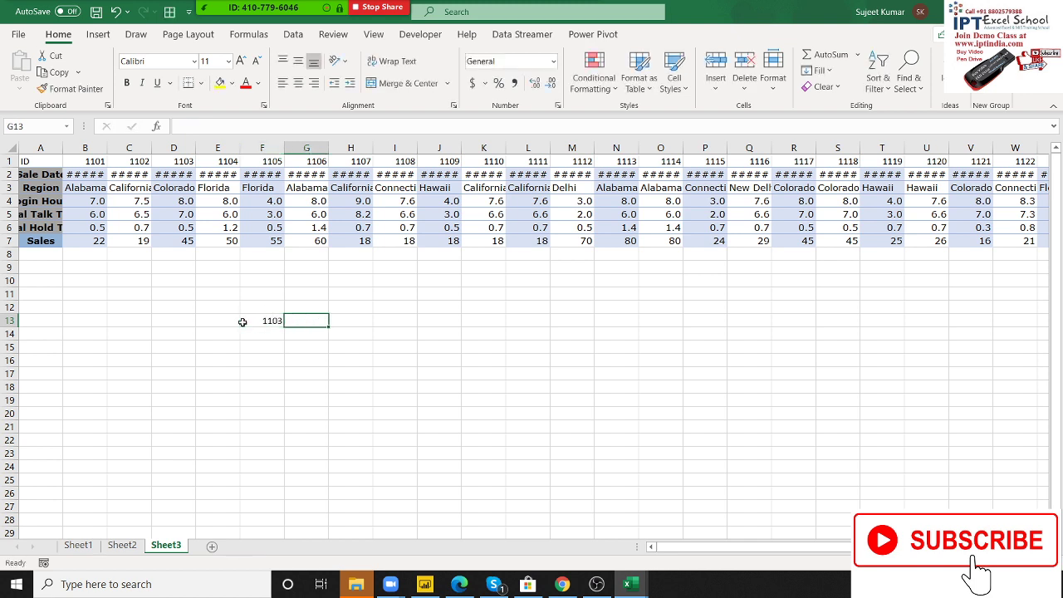
key("Up")
type("Sales")
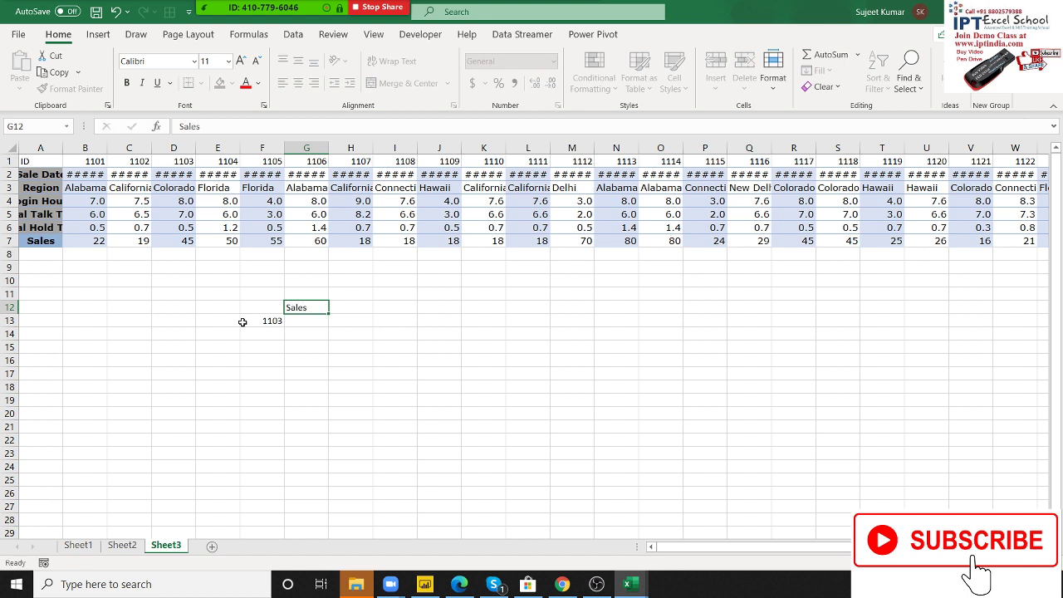
key("Return")
Enter =HLOOKUP(F13,1:7,7,0) in G13 to return the Sales value 45
type("=")
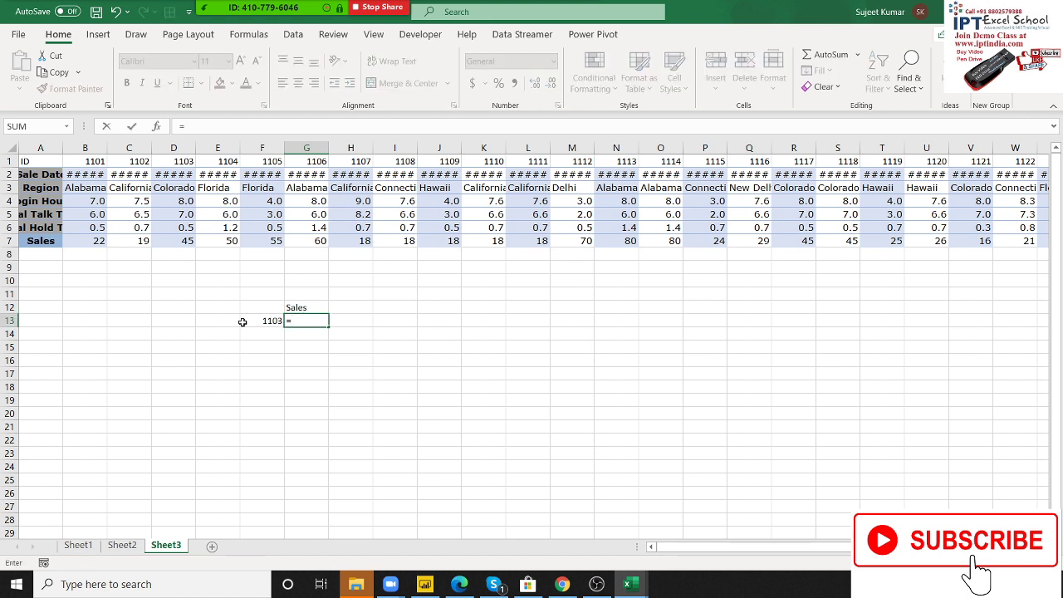
type("hl")
key("Tab")
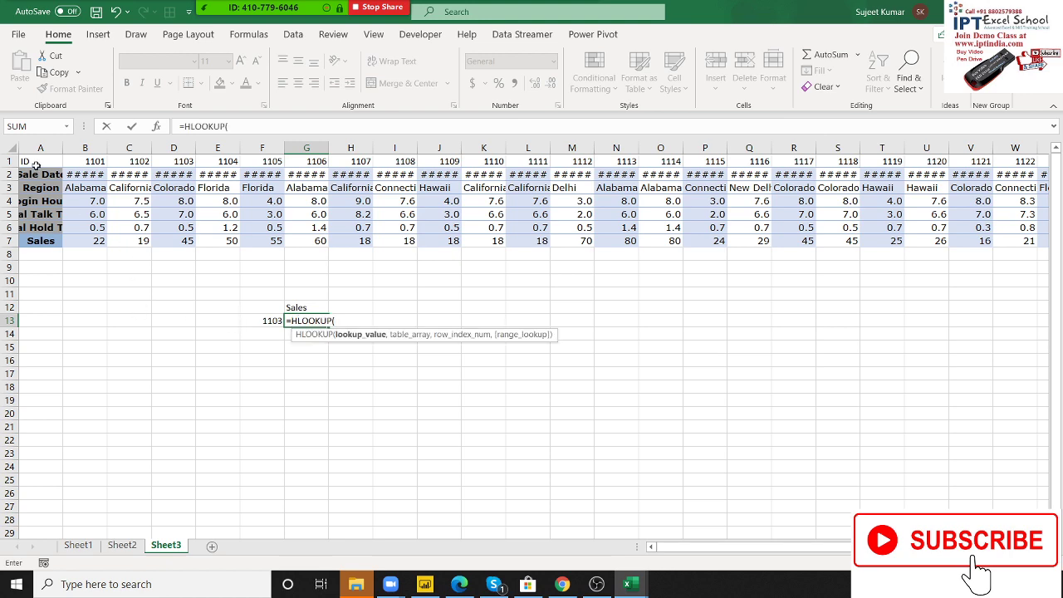
left_click_drag(10, 160, 12, 240)
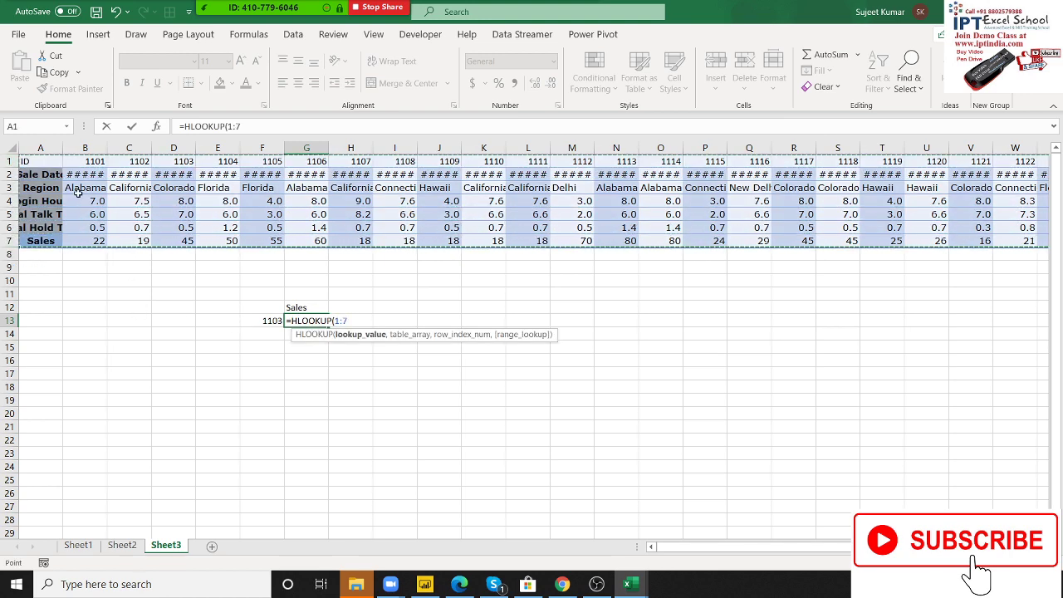
key("BackSpace")
key("BackSpace")
key("BackSpace")
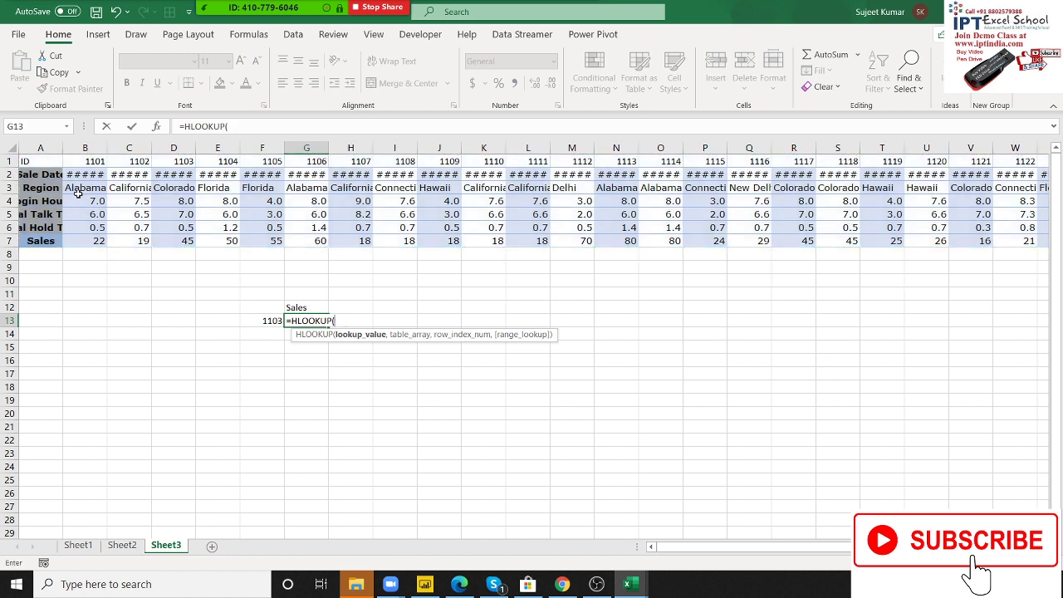
left_click(257, 322)
type(",1:1")
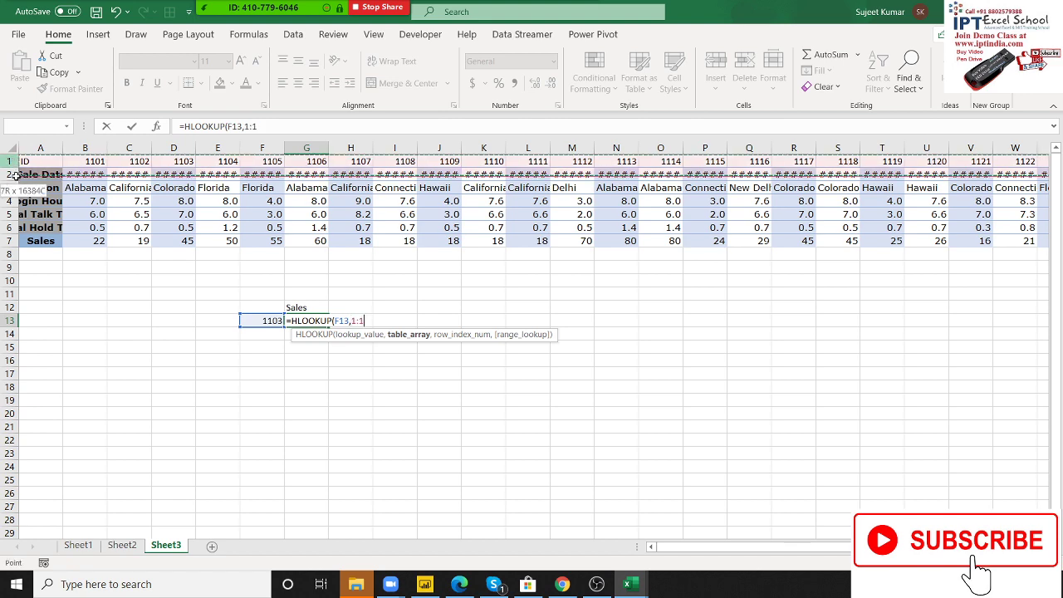
left_click_drag(12, 161, 12, 174)
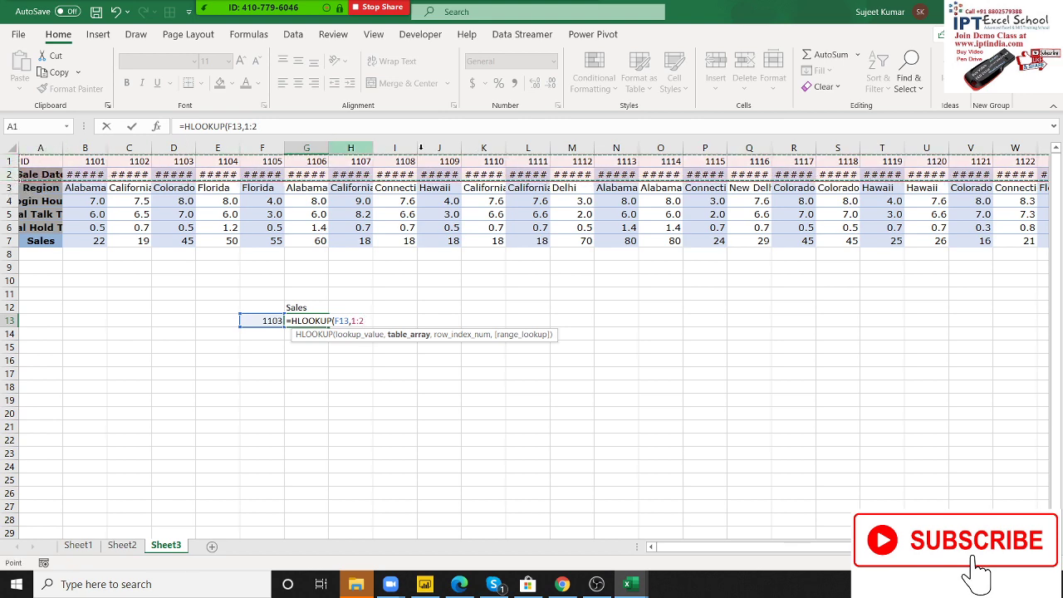
left_click_drag(7, 160, 10, 241)
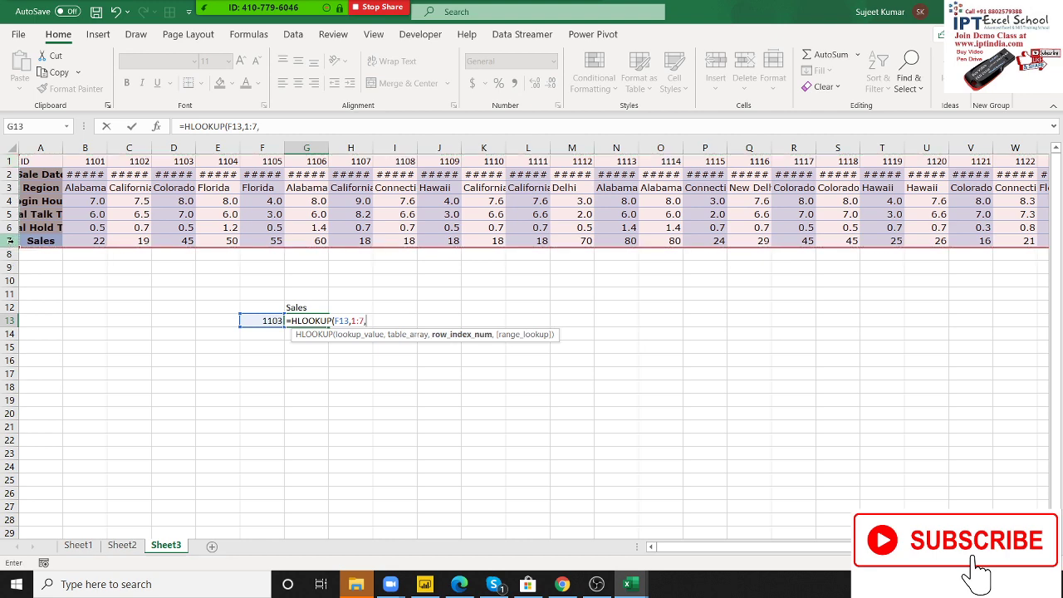
type(",")
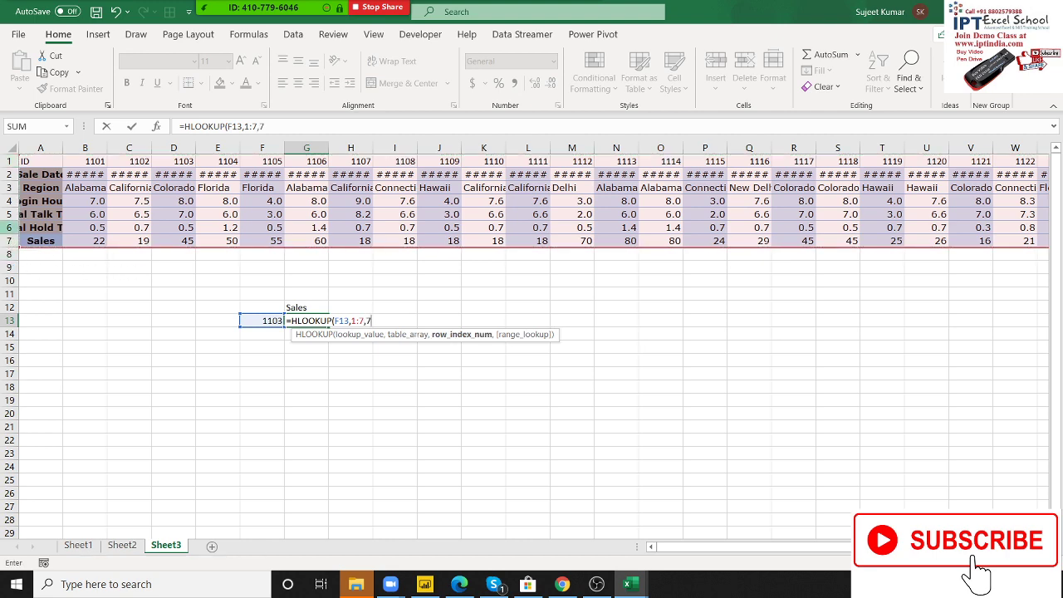
type(",0")
key("Return")
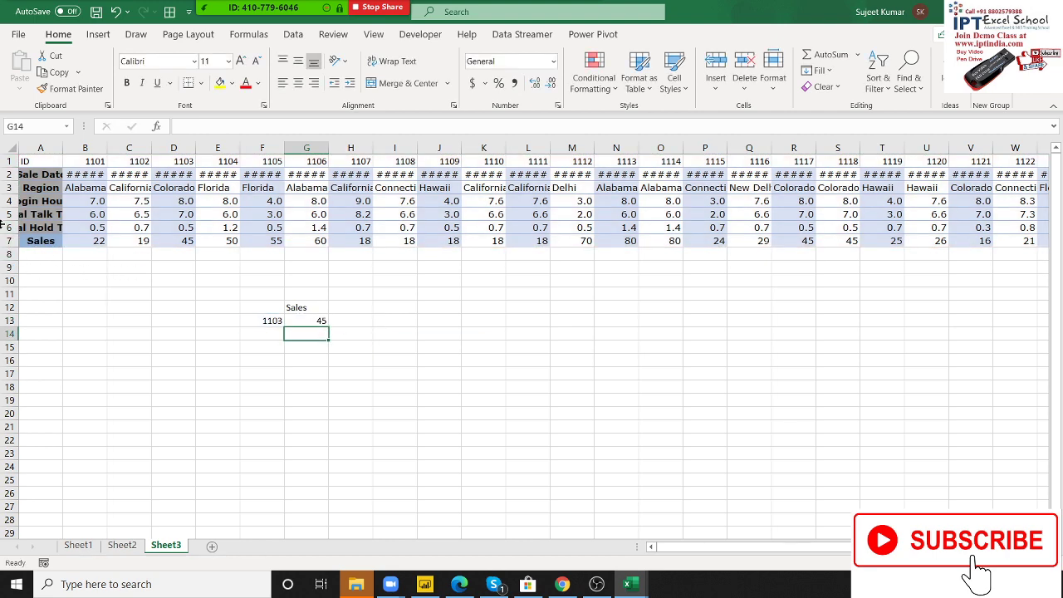
key("Up")
key("Right")
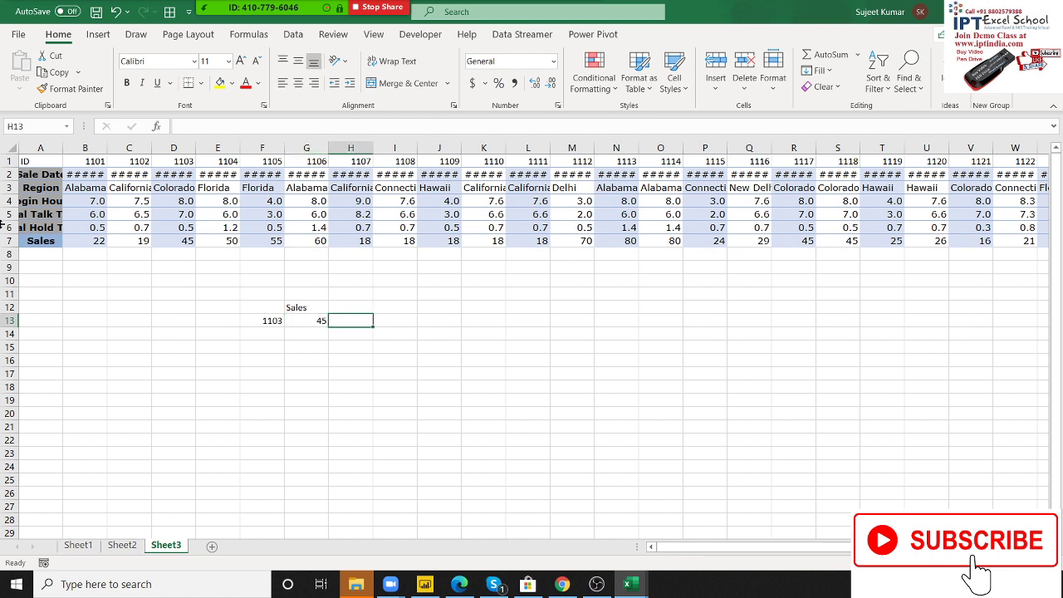
type("=in")
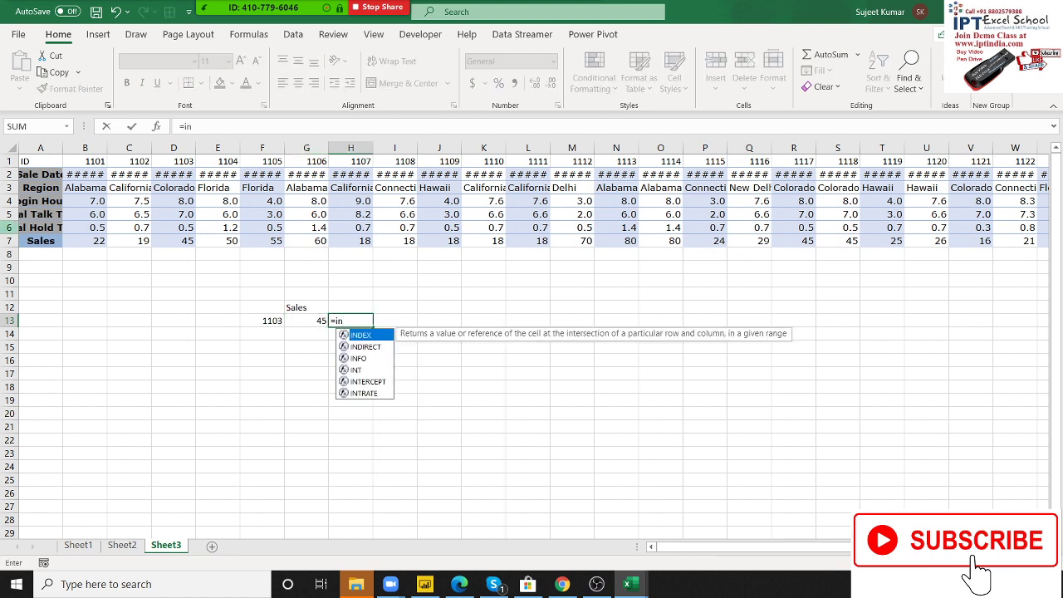
Enter =MATCH(F13,1:1,0) in F14 to find the ID's column position
key("Escape")
key("Down")
key("Left")
key("Left")
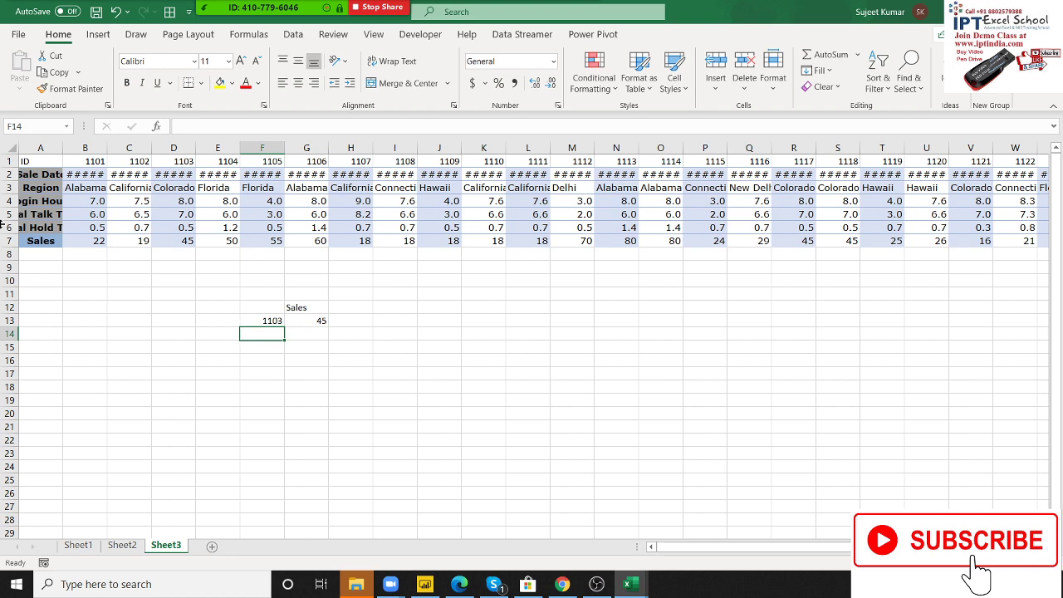
type("=ma")
key("Tab")
key("Up")
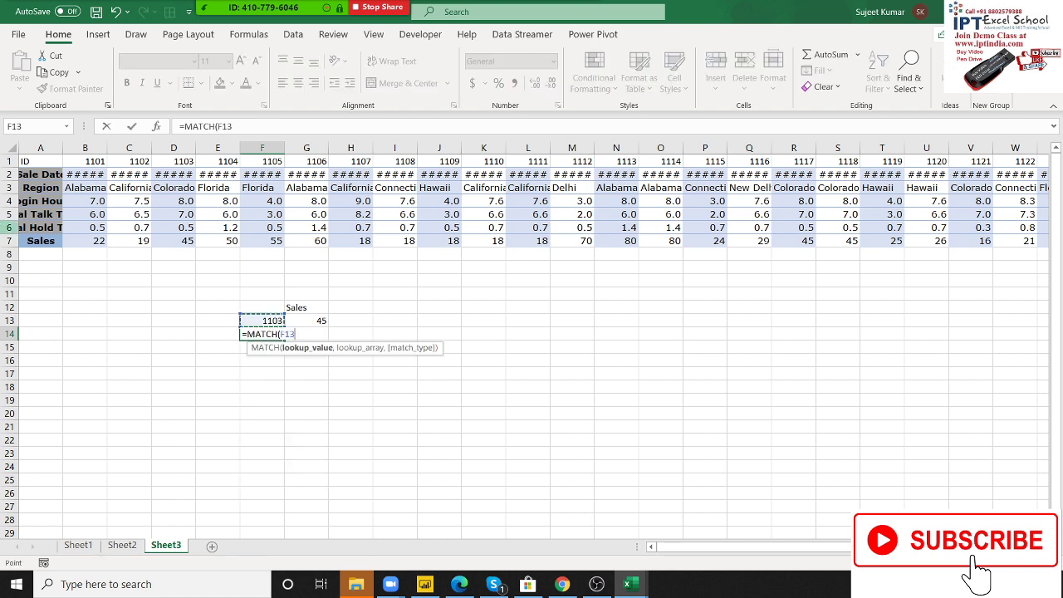
type(",")
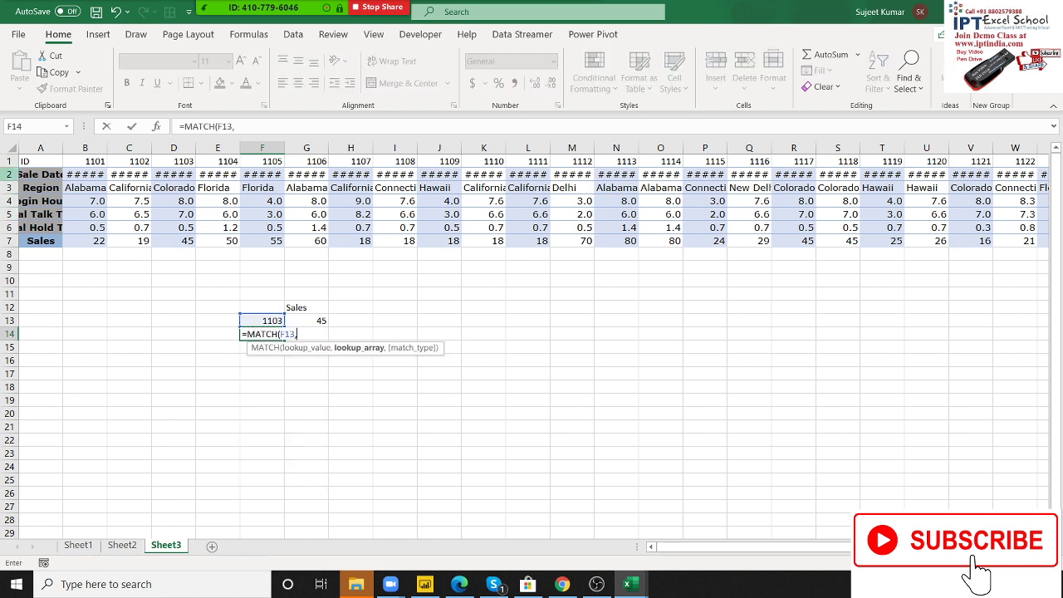
left_click(9, 160)
type(",")
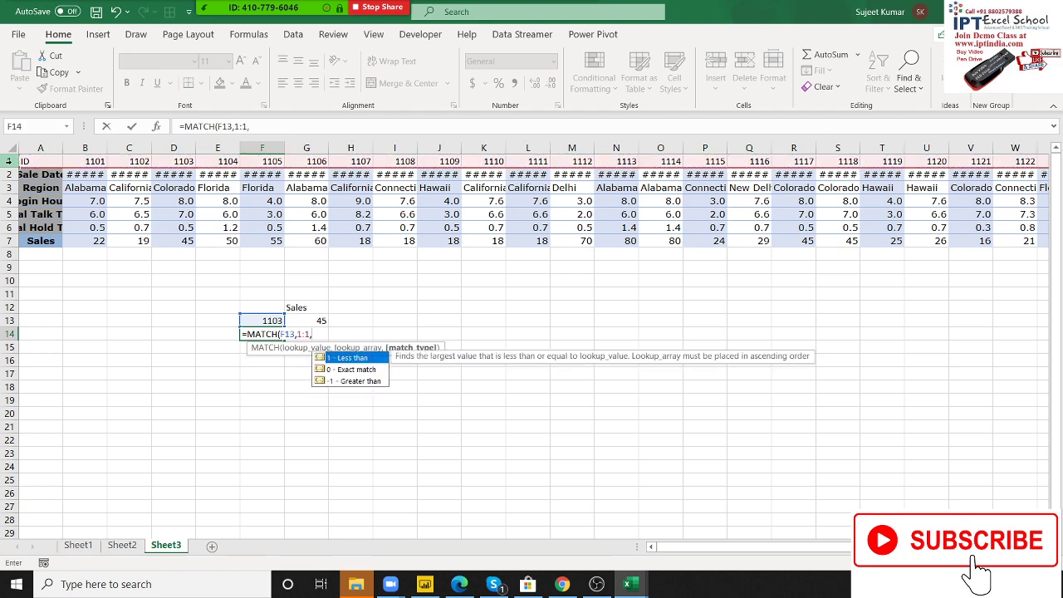
type("0")
key("Return")
left_click(262, 333)
Enter =INDEX(A1:Y7,7,F14) in G14 to return Sales
left_click(306, 334)
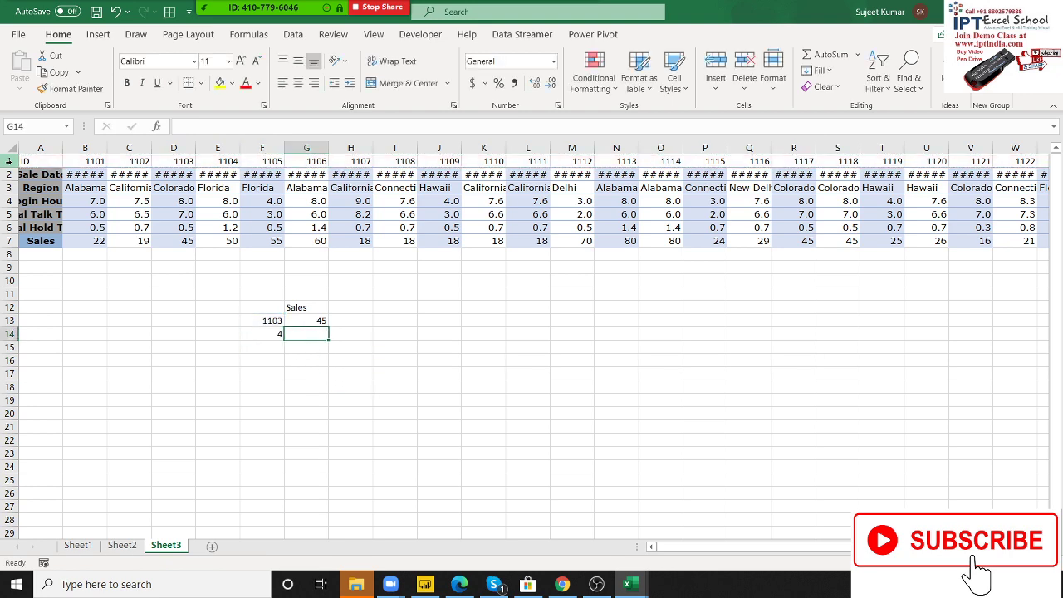
type("=ind")
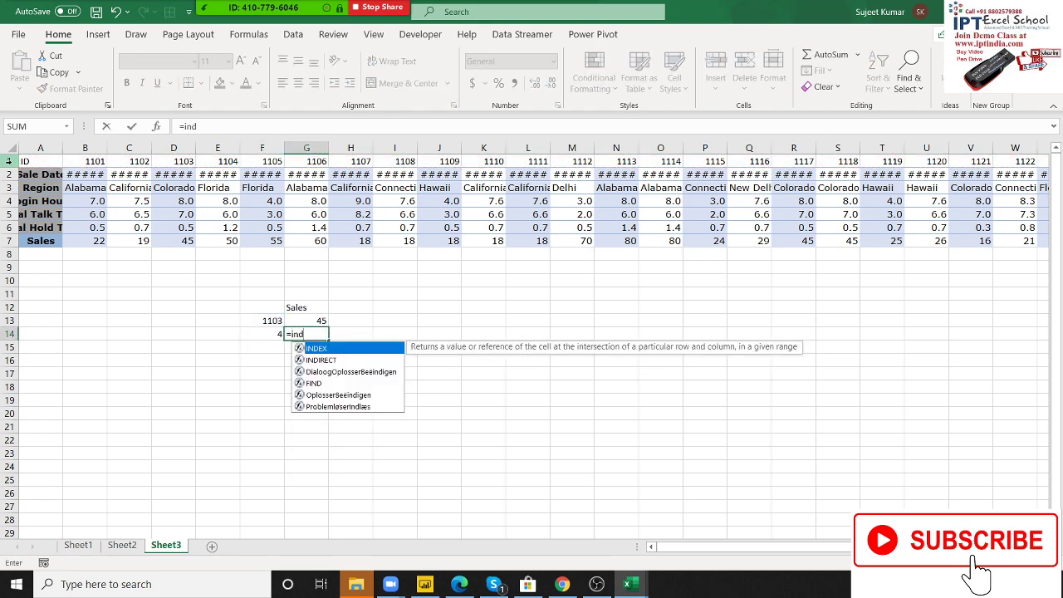
key("Tab")
key("Up")
key("Up")
key("Up")
key("Up")
key("Up")
key("Up")
key("Up")
key("Left")
key("Left")
key("Left")
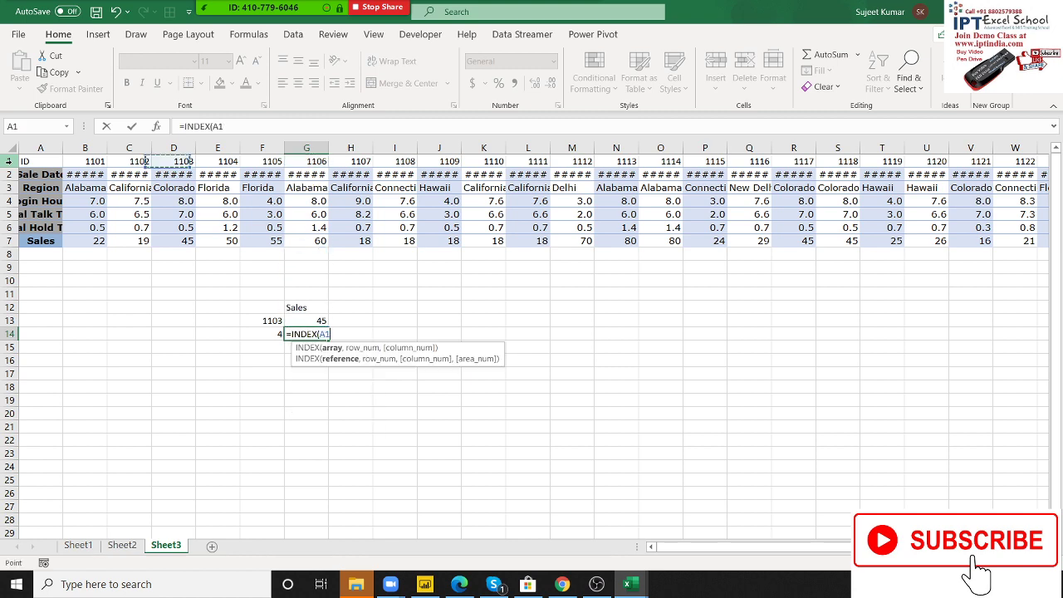
key("Left")
key("Left")
key("Left")
key("ctrl+shift+Right")
key("ctrl+shift+Down")
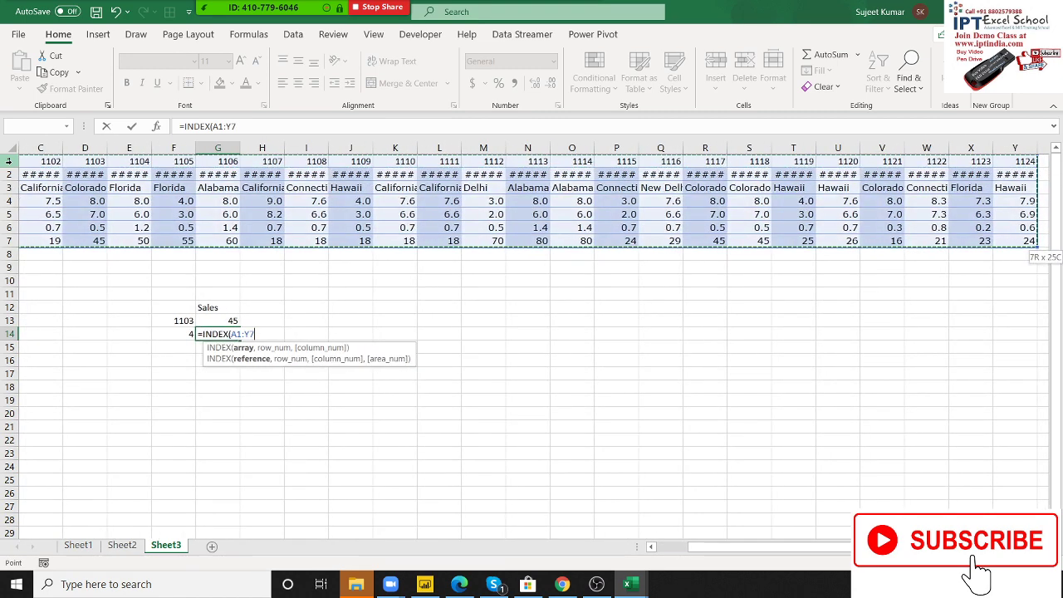
type(",7,")
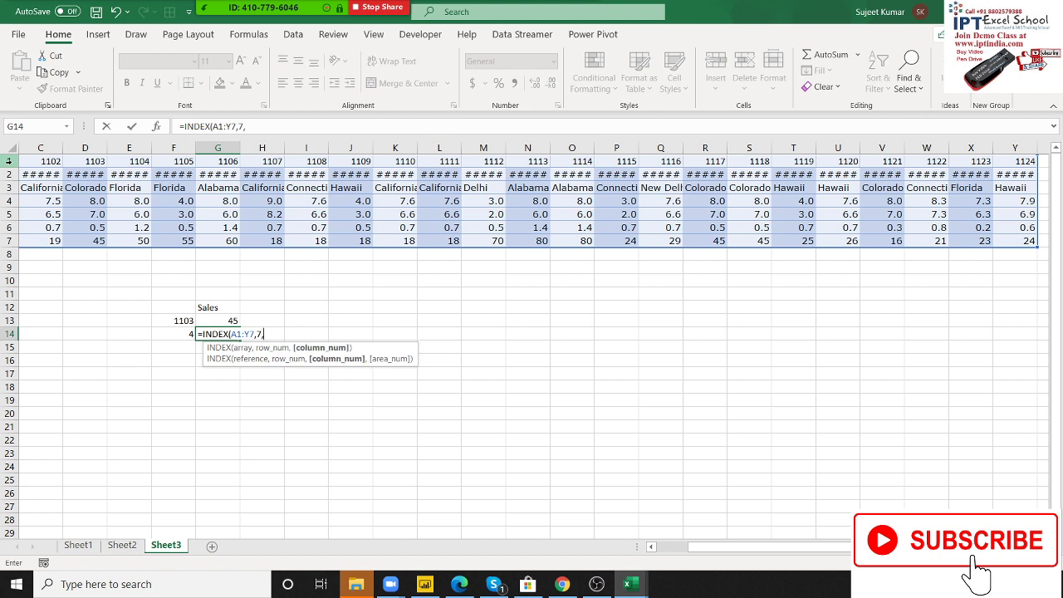
key("Left")
key("Return")
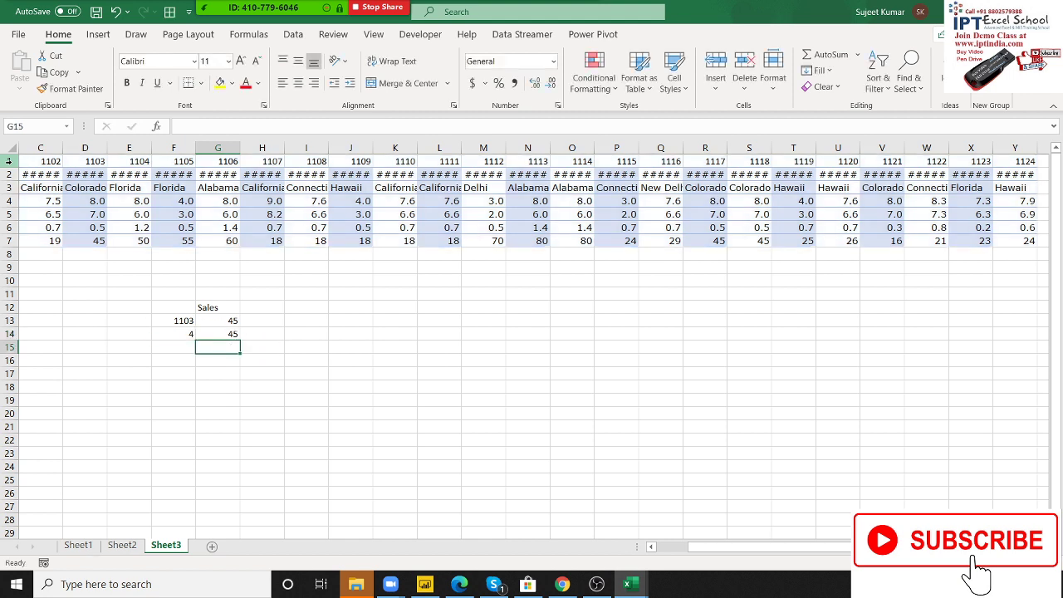
Change the lookup ID in F13 to 1105 so both lookups return 55
key("Up")
key("Left")
key("Left")
key("Left")
key("Left")
key("Right")
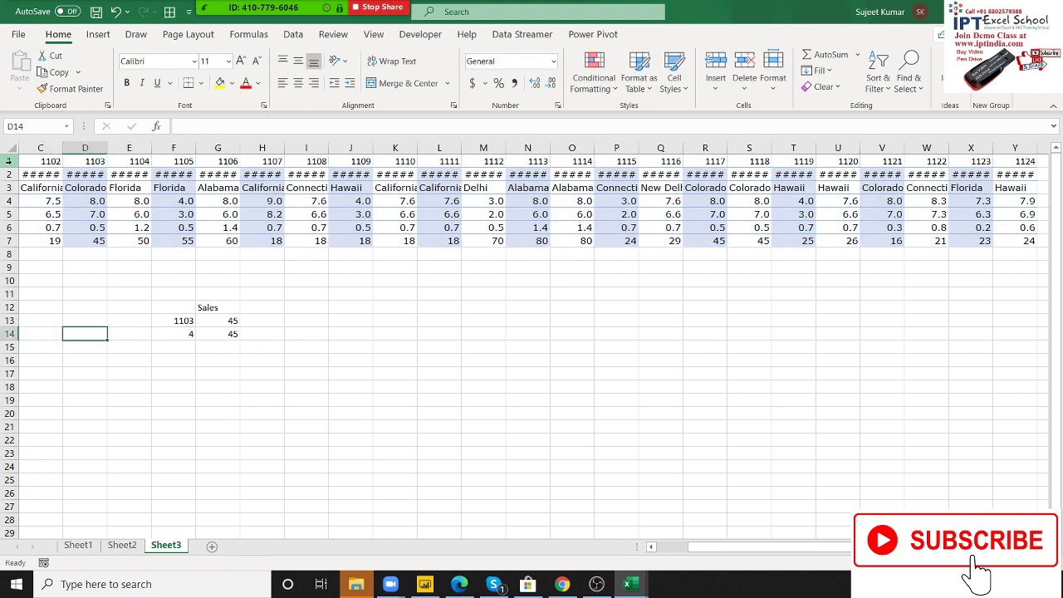
key("Right")
key("Right")
key("Up")
type("1105")
key("Return")
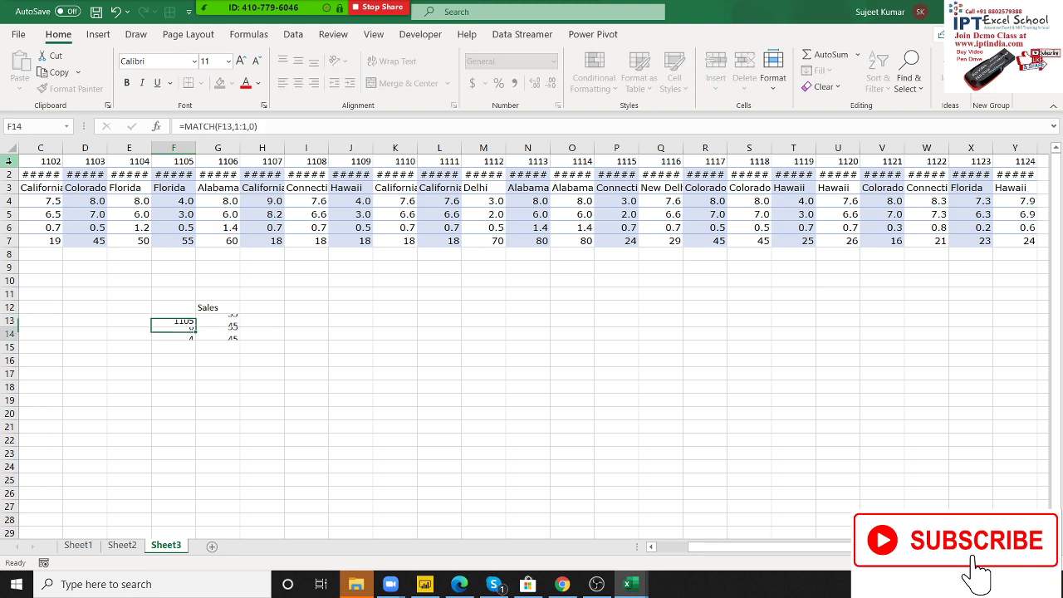
key("Down")
key("Right")
key("Up")
Enter =OFFSET(A1,6,F14-1) in H14, returning Sales 55 for ID 1105
key("Right")
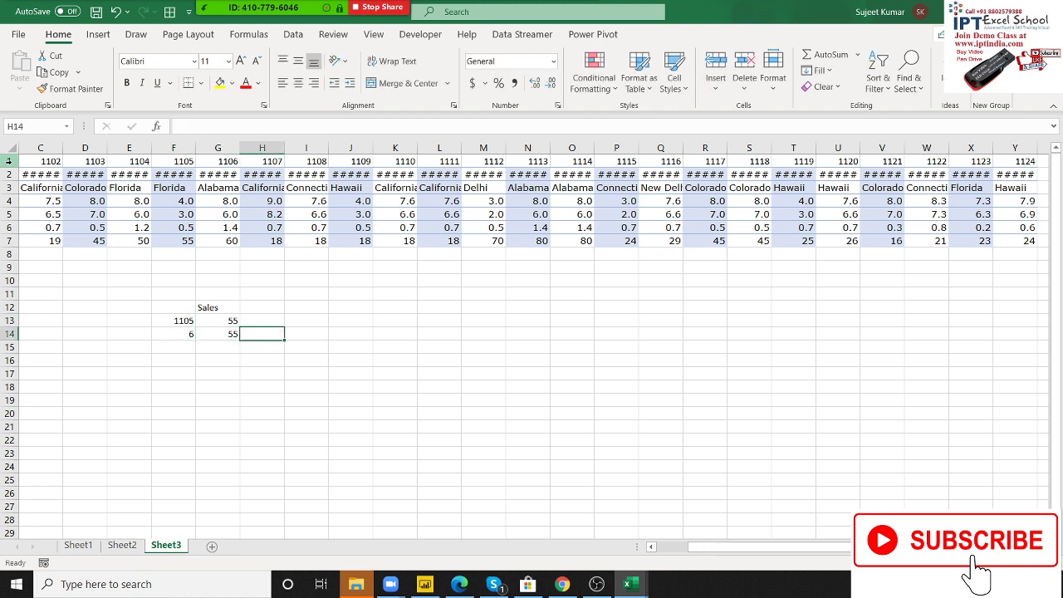
type("=off")
key("Tab")
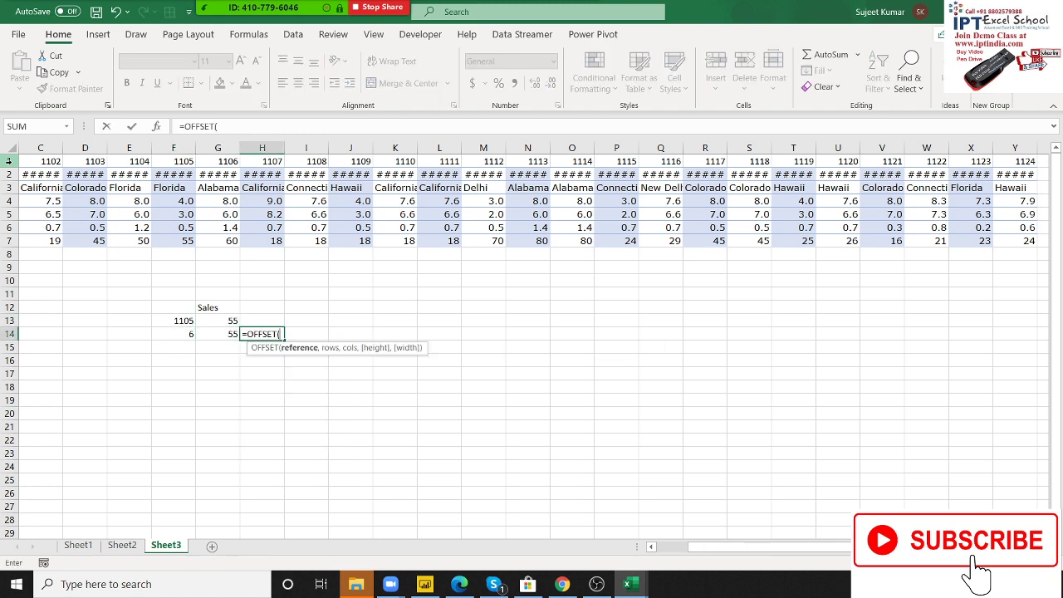
key("Left")
key("Left")
key("Left")
key("Left")
key("ctrl+Up")
key("ctrl+Up")
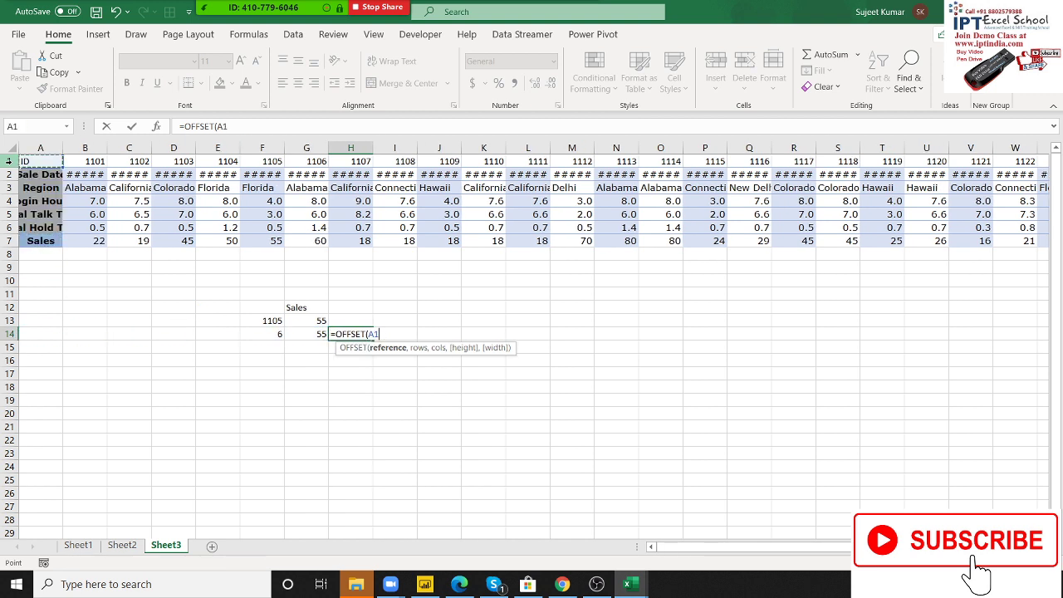
type(",")
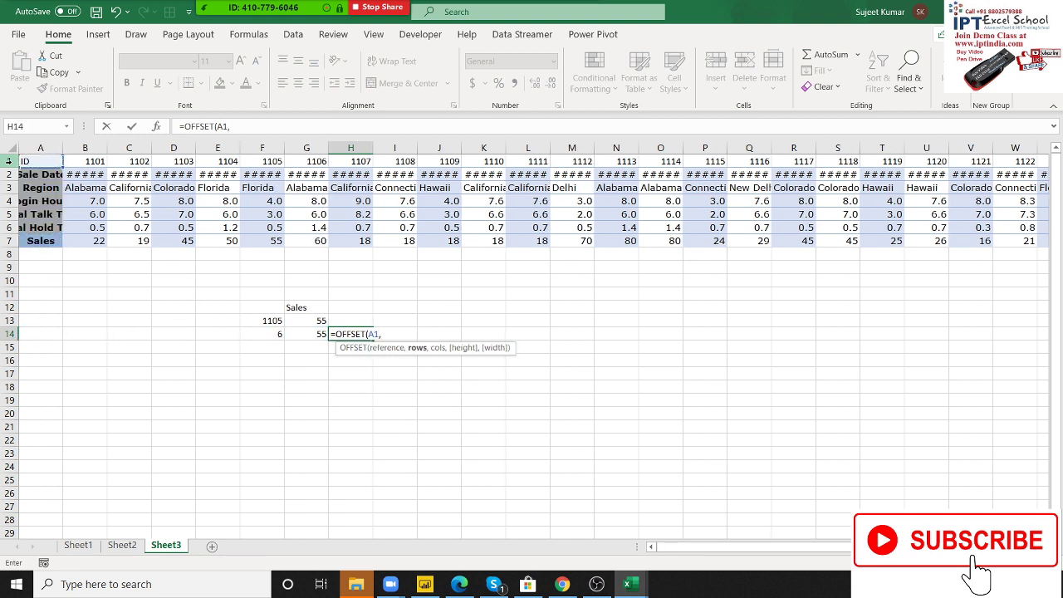
type("6,")
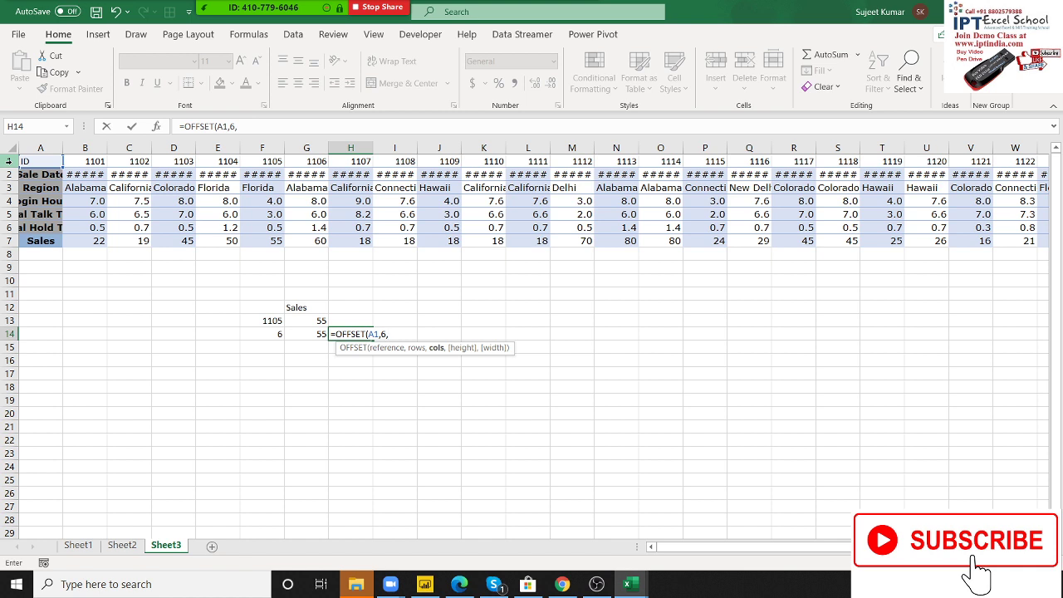
key("Left")
key("Left")
type("-")
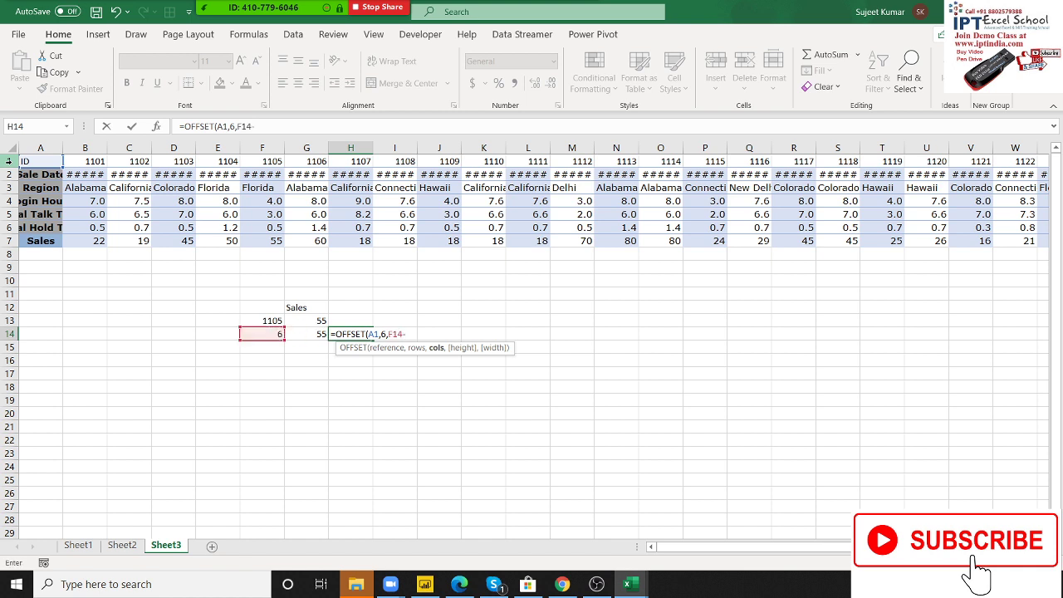
key("Return")
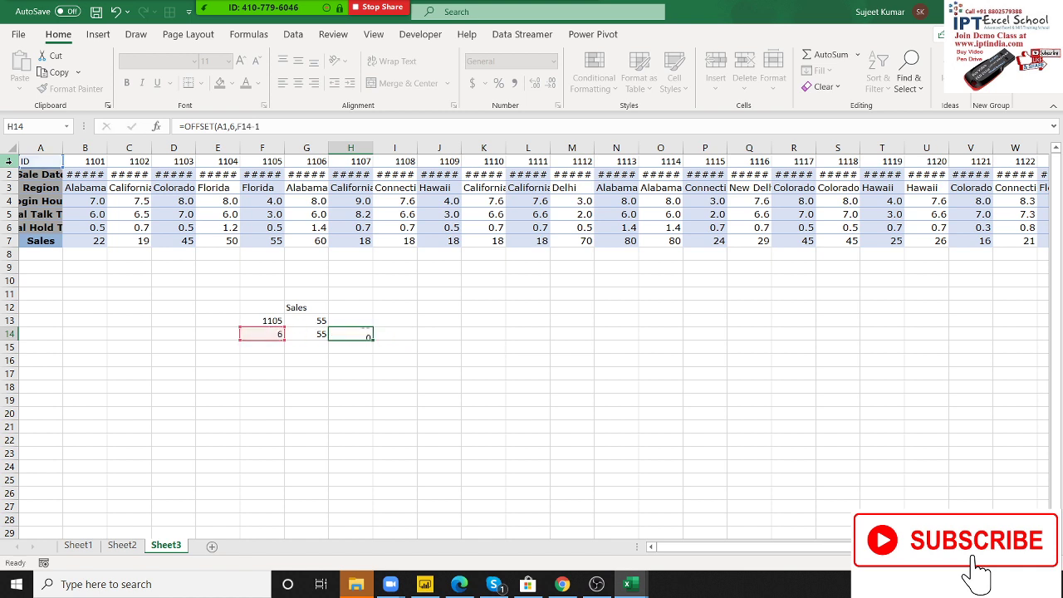
left_click(351, 333)
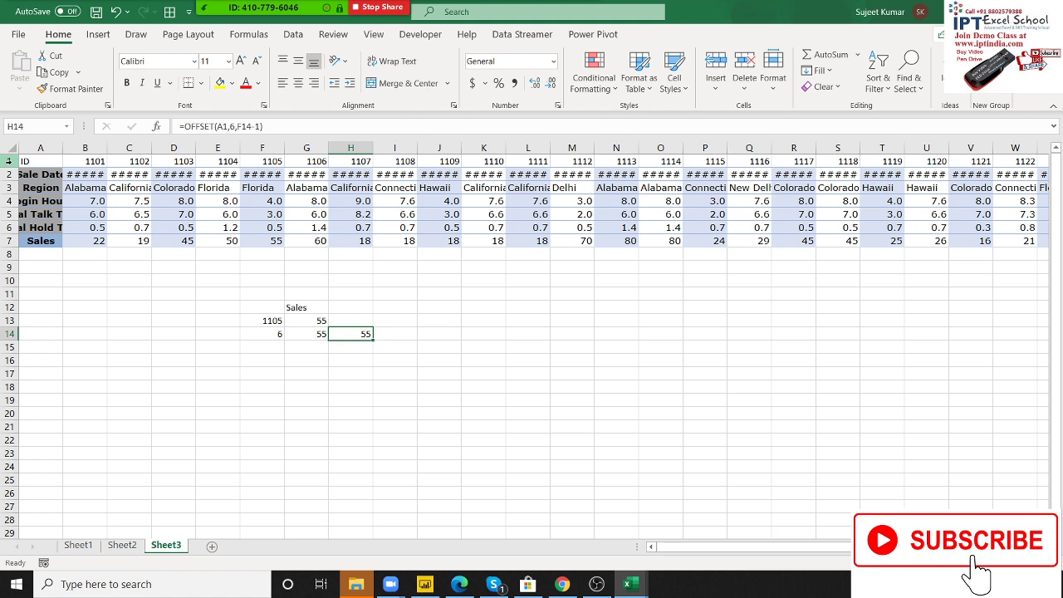
key("Right")
key("Right")
key("Down")
key("Left")
Enter =XLOOKUP(F13,1:1,7:7) in I16 to return Sales 55 for ID 1105
key("Down")
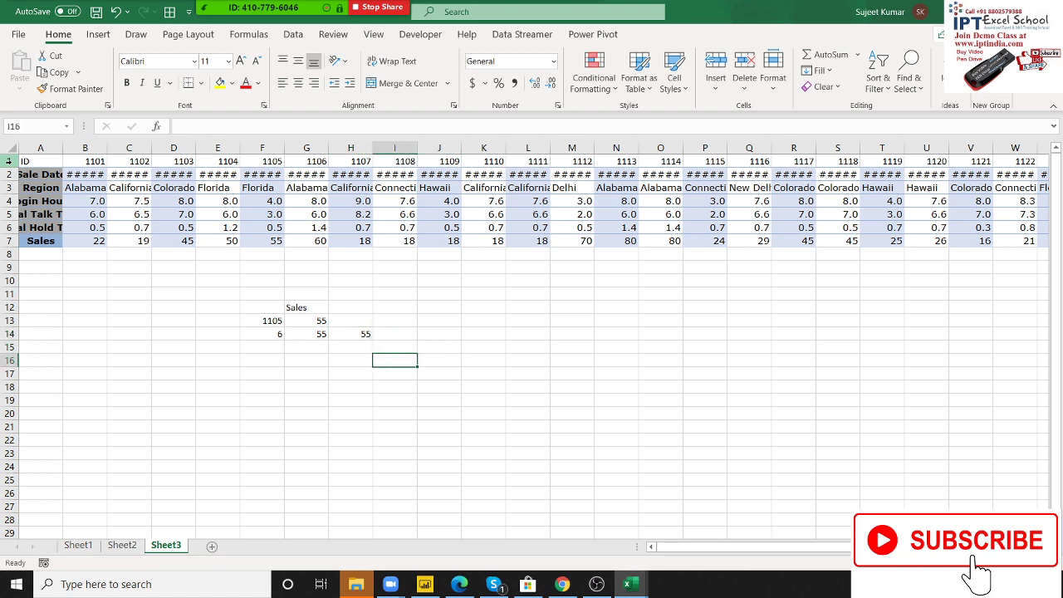
type("=xl")
key("Tab")
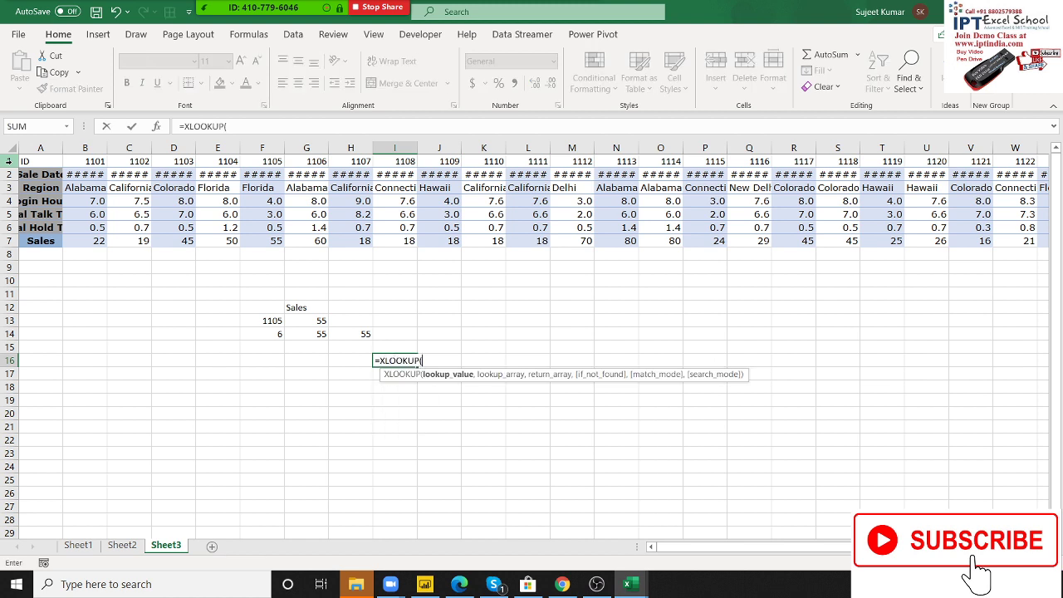
left_click(261, 320)
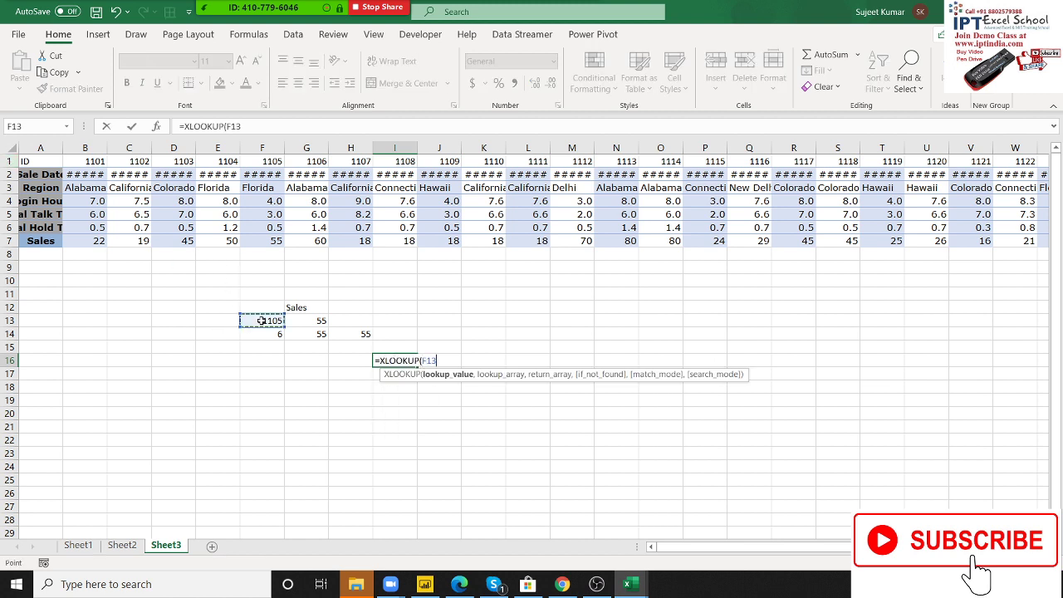
type(",")
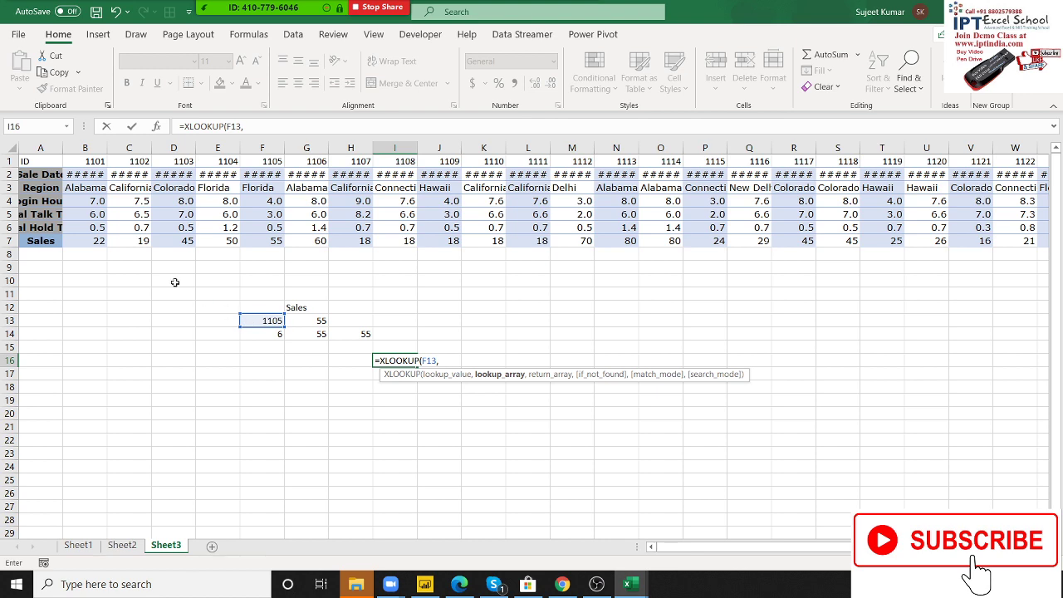
left_click(11, 161)
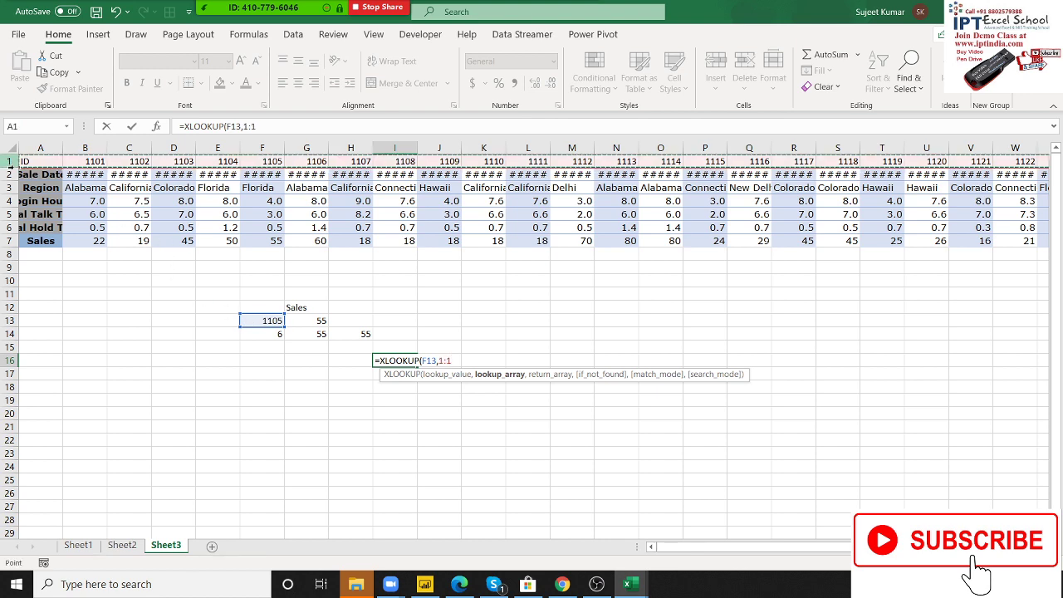
type(",")
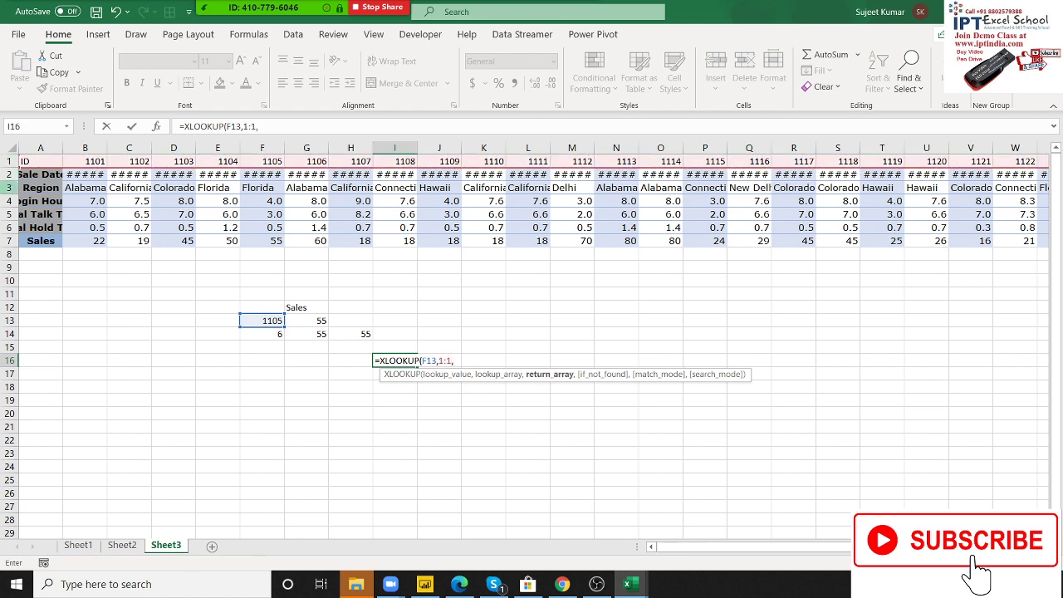
left_click(7, 241)
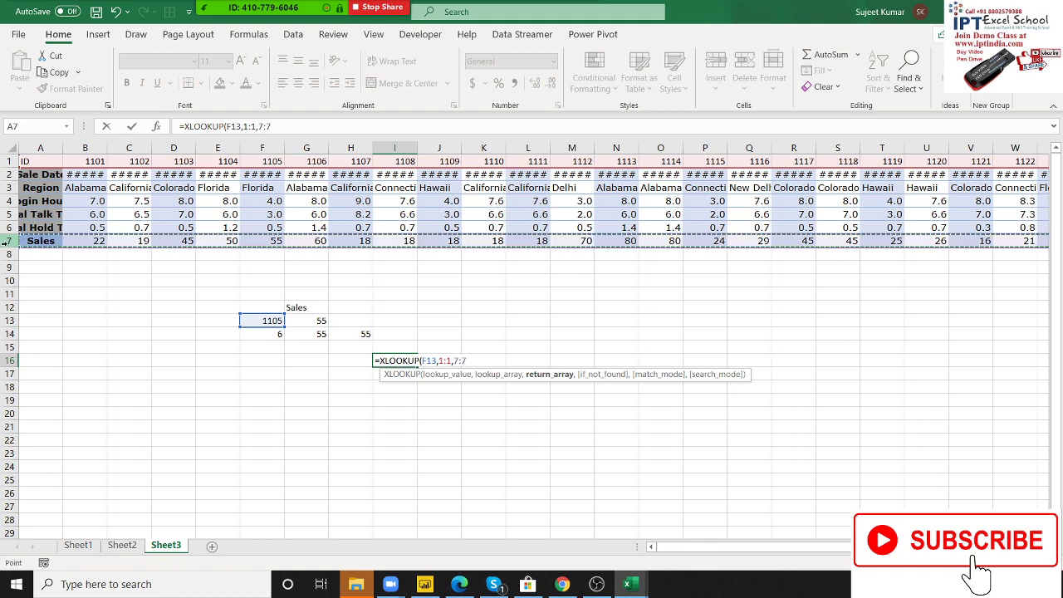
type(")")
key("Return")
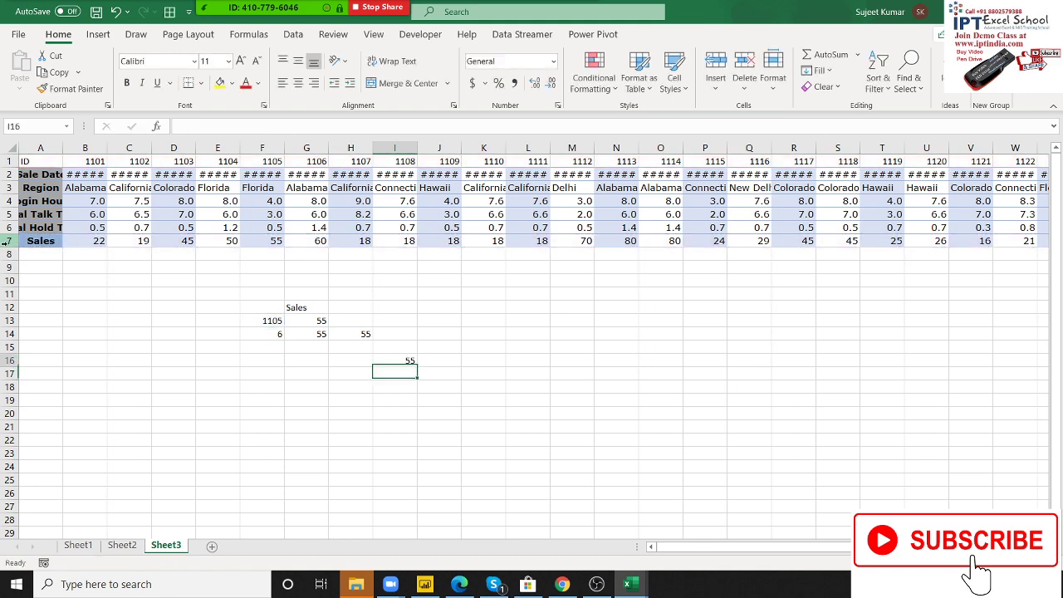
Reopen I16's XLOOKUP formula for editing to inspect its last argument
key("Up")
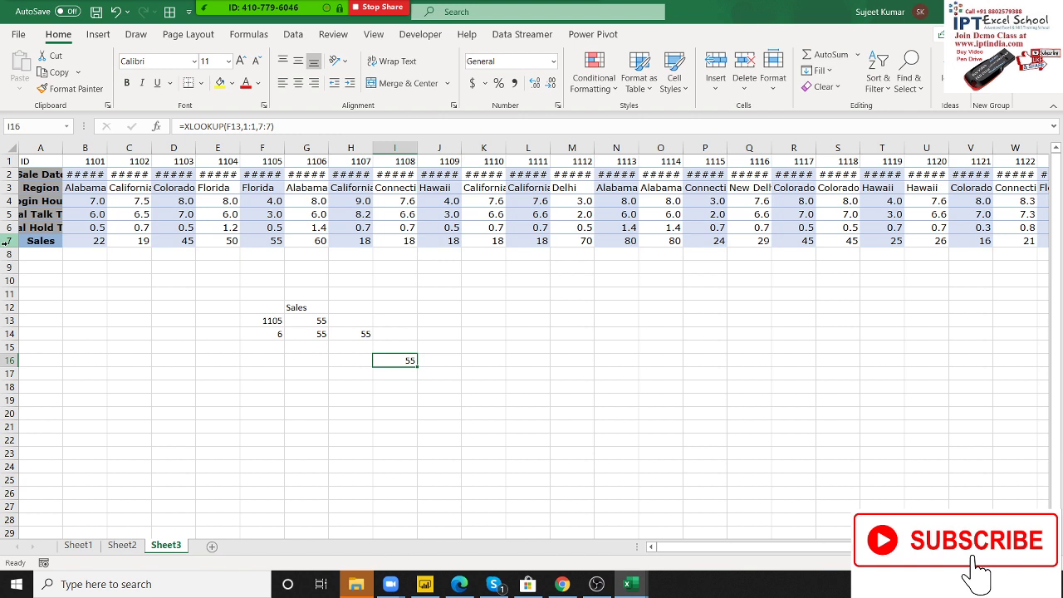
key("F2")
key("Left")
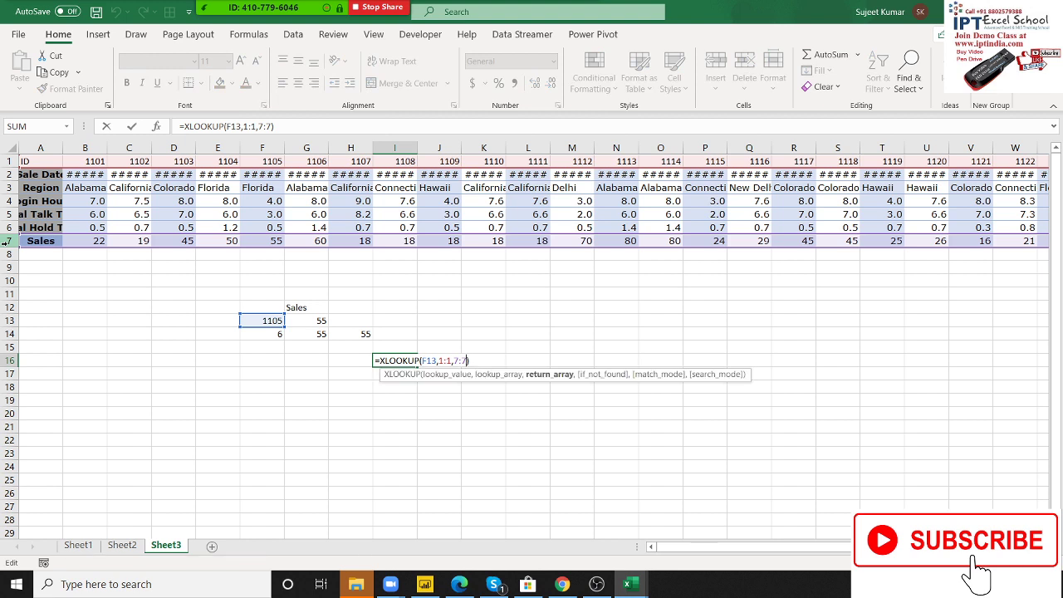
key("ctrl+Return")
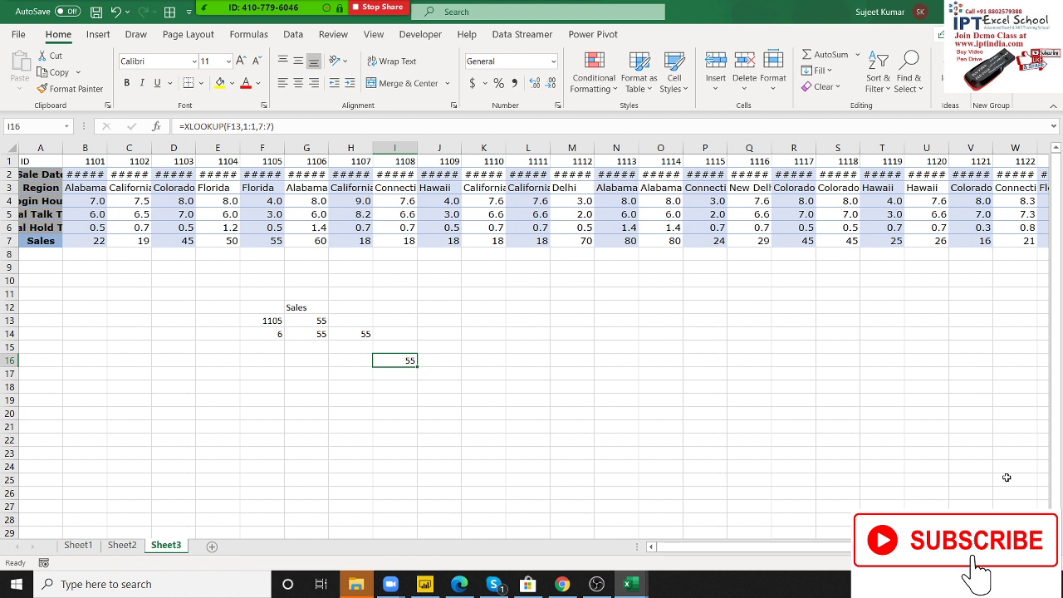
Enter 450 in J16 and 8000 in K13
key("Right")
type("450")
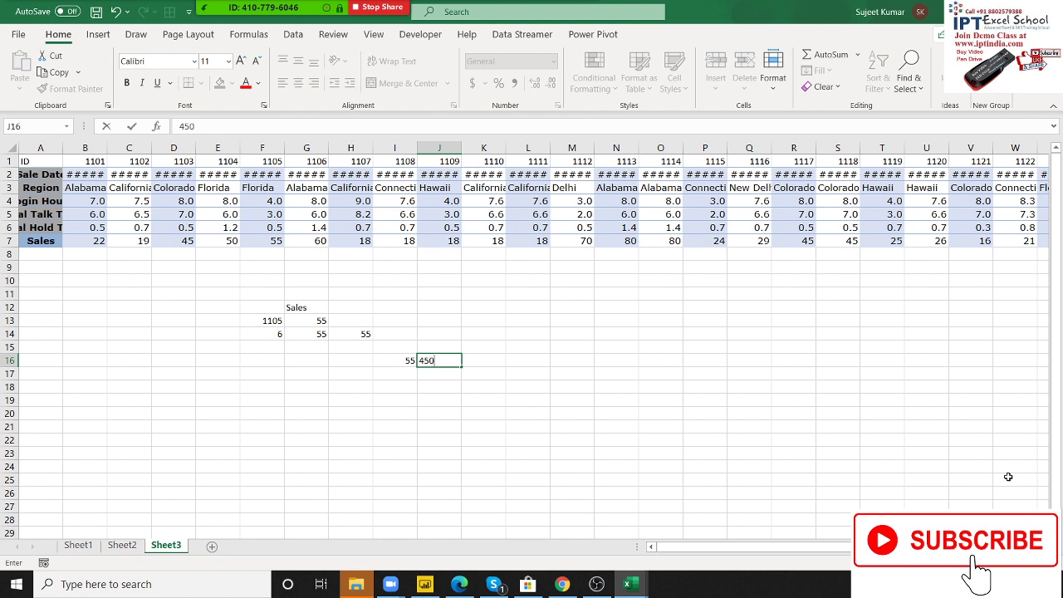
key("Return")
key("Up")
key("Left")
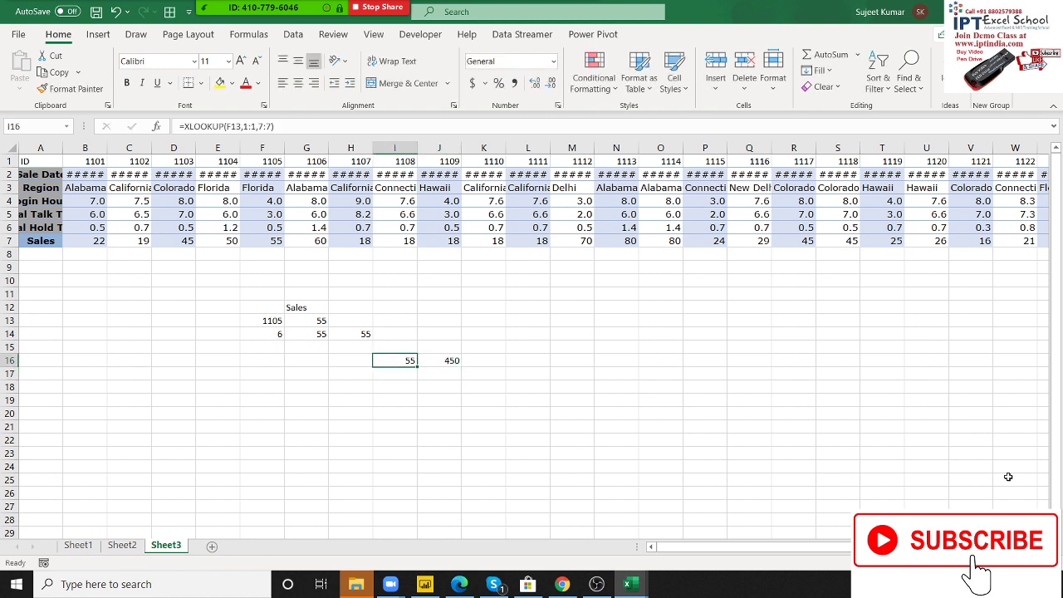
key("shift+Right")
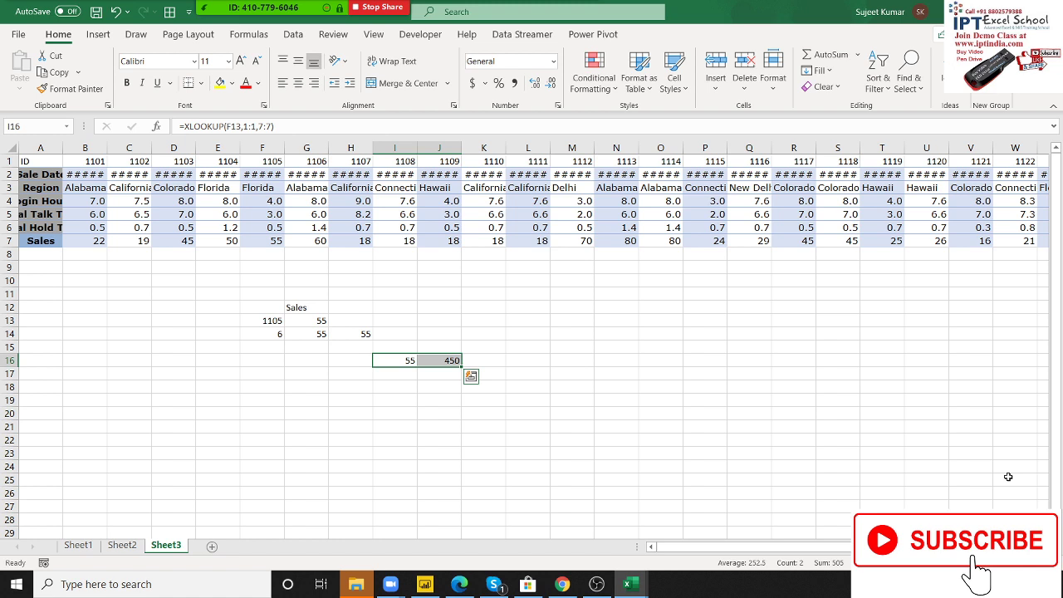
key("Right")
key("Up")
key("Up")
key("Up")
key("Right")
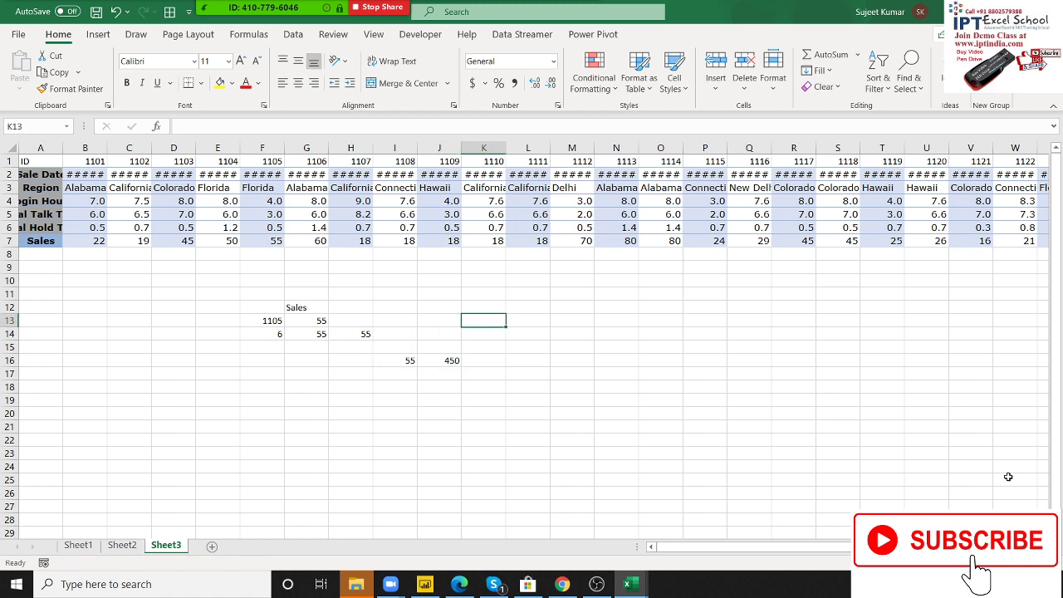
type("800")
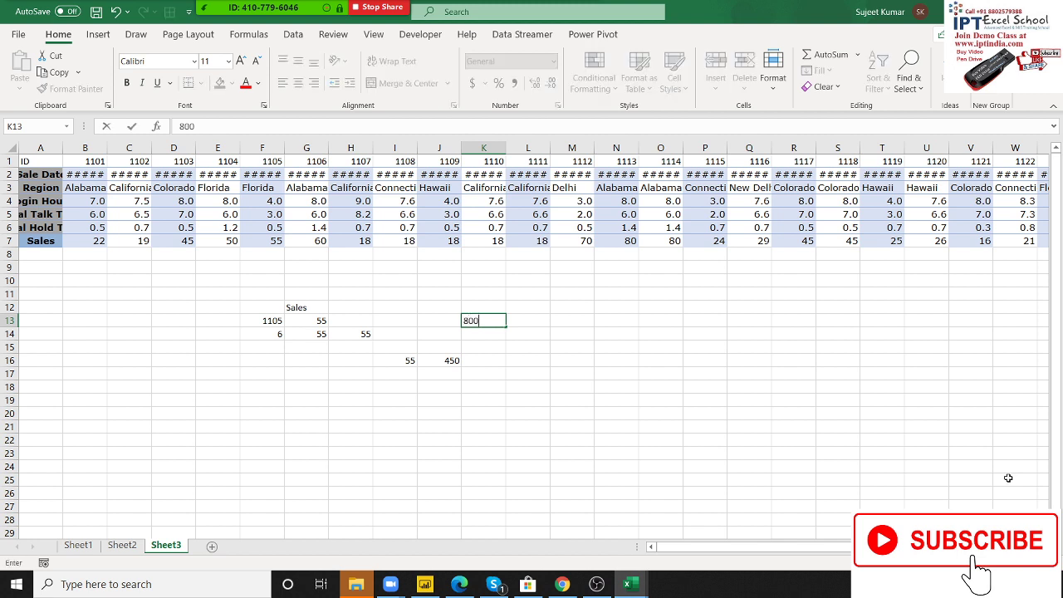
type("0")
key("Tab")
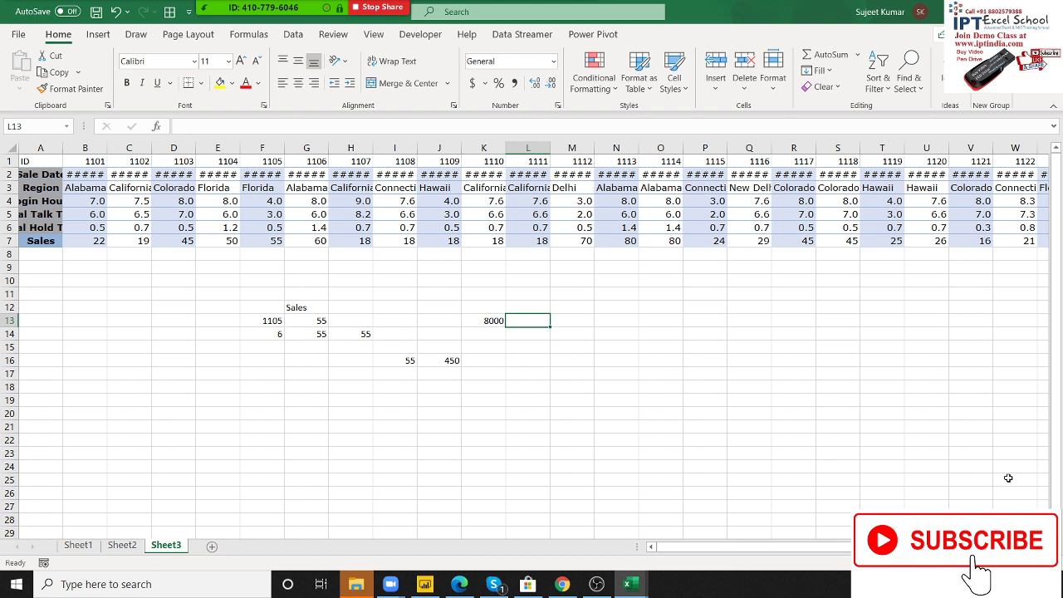
Make L13 =K13/12, showing 666.6667, and check the result
type("=")
key("Left")
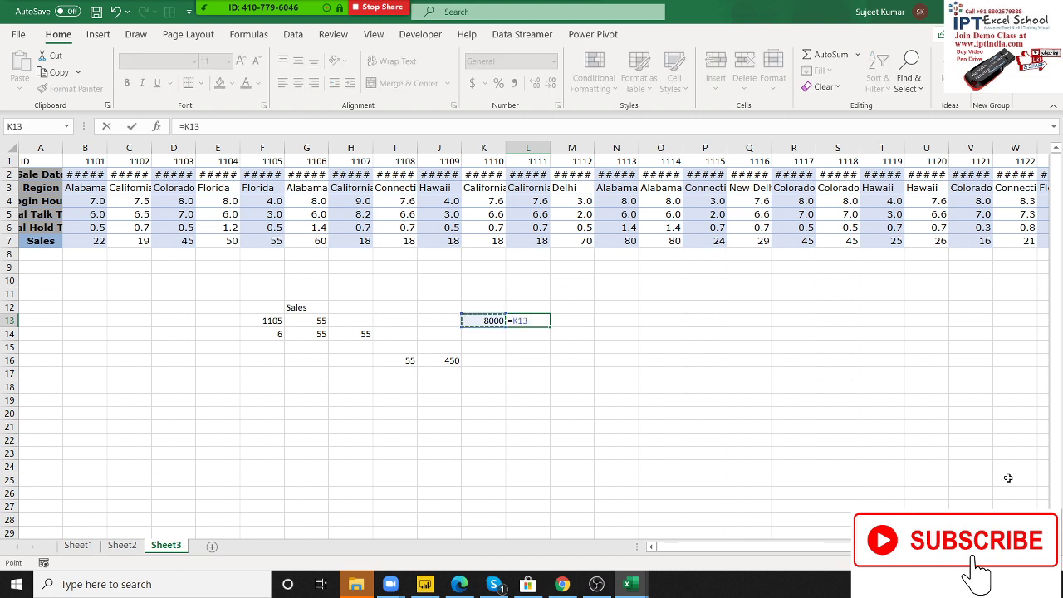
type("/1")
type("2")
key("Return")
key("Up")
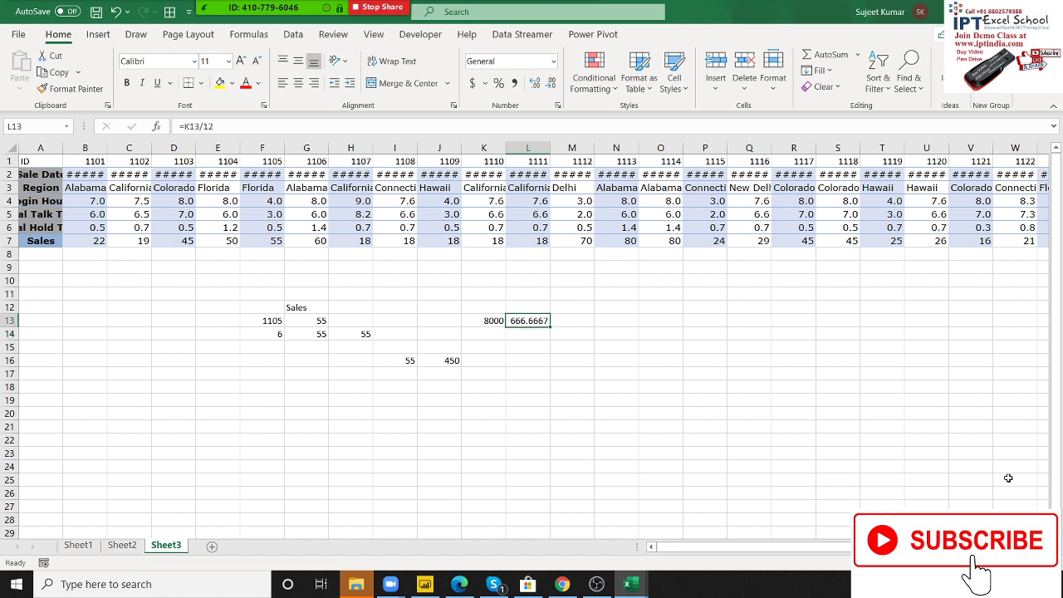
key("Left")
key("shift+Right")
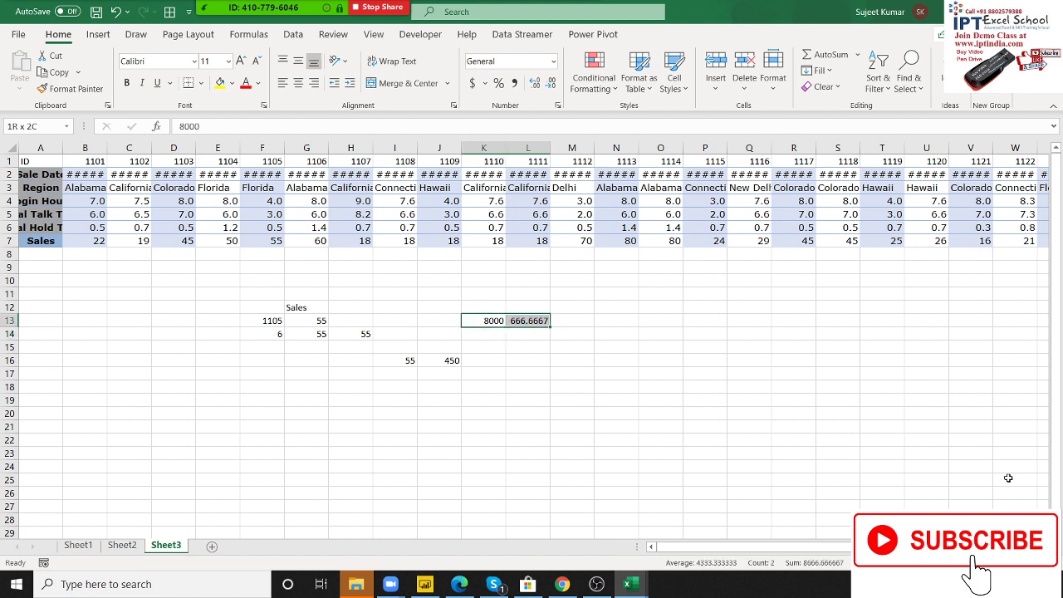
key("Right")
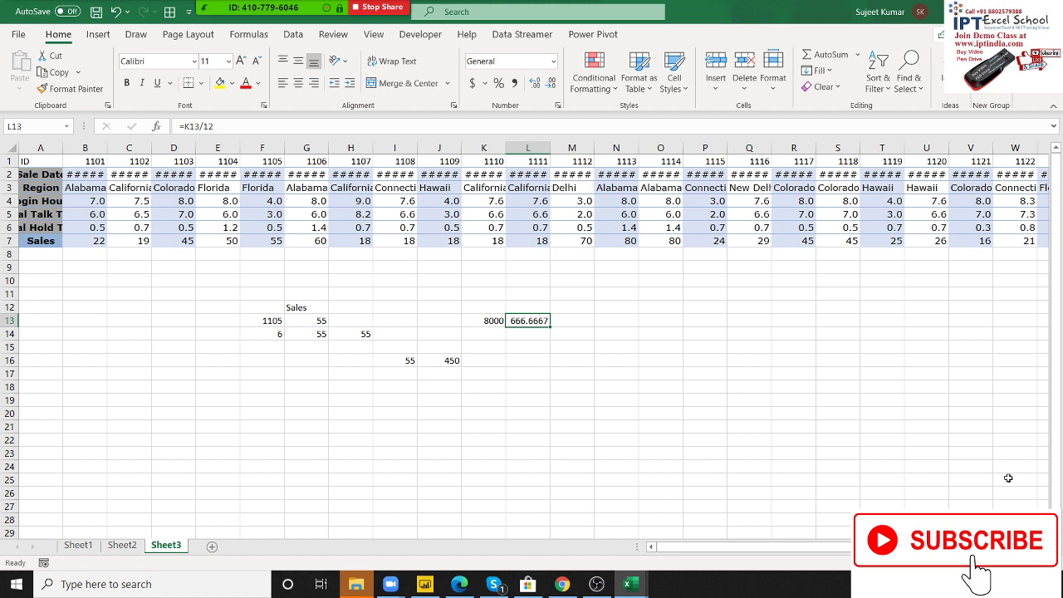
key("Left")
key("Left")
key("Left")
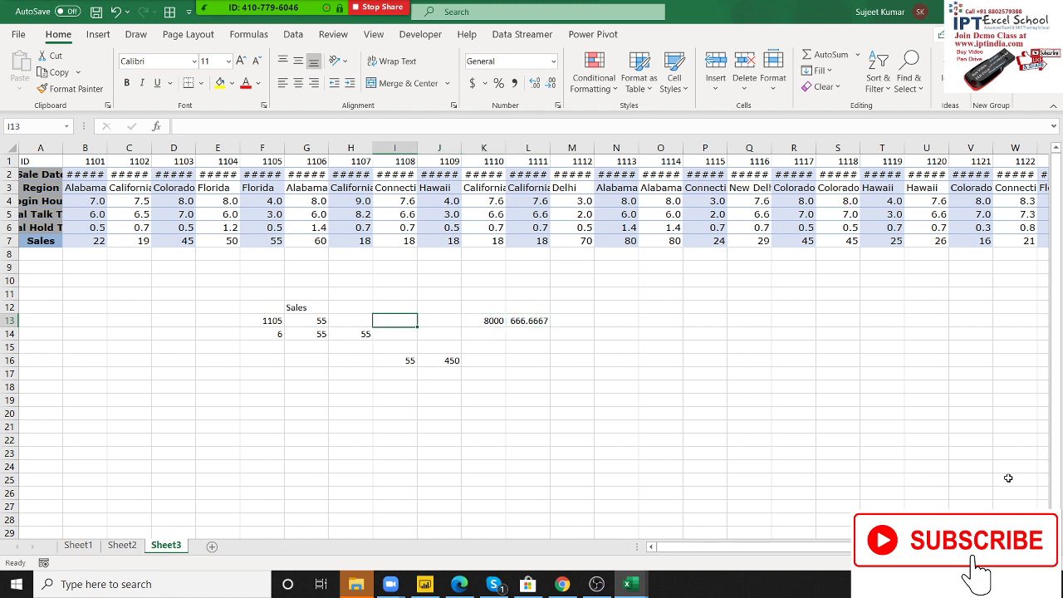
Clear I13:L16, then undo so the lookup values are restored
key("shift+Right")
key("shift+Right")
key("shift+Right")
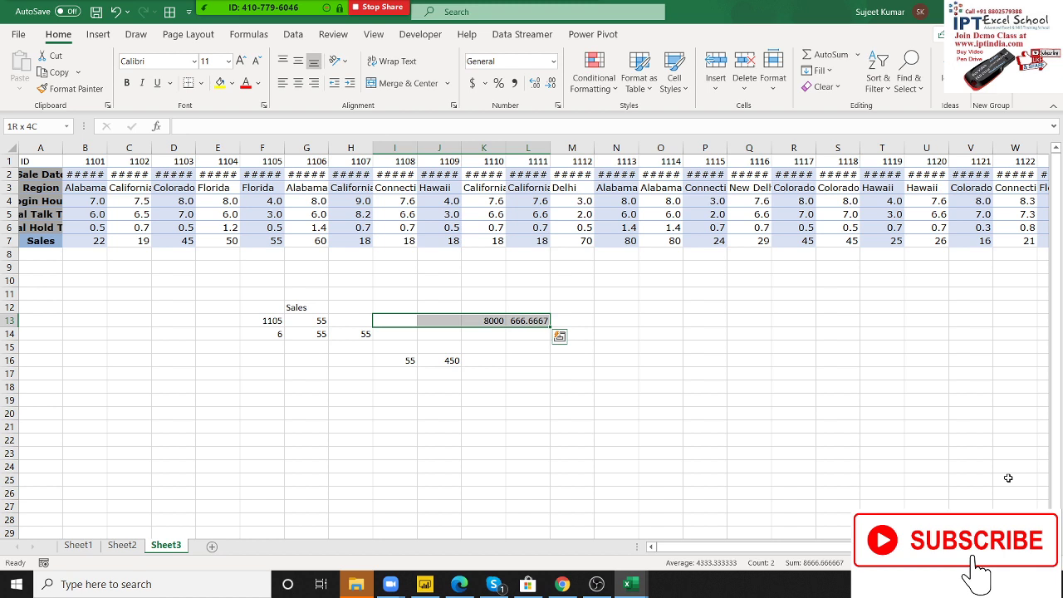
key("shift+Down")
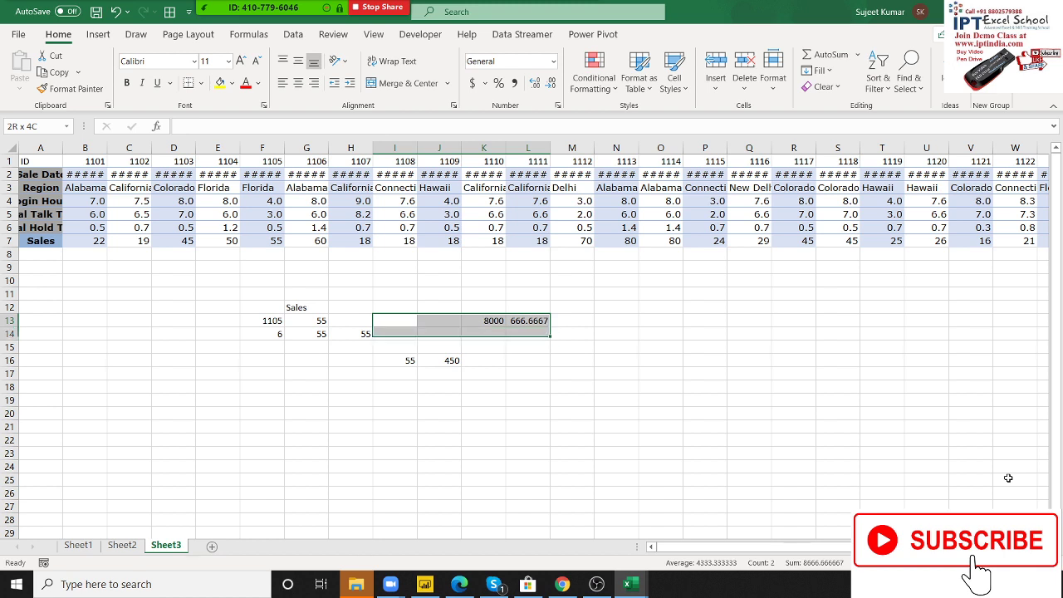
key("shift+Down")
key("shift+Down")
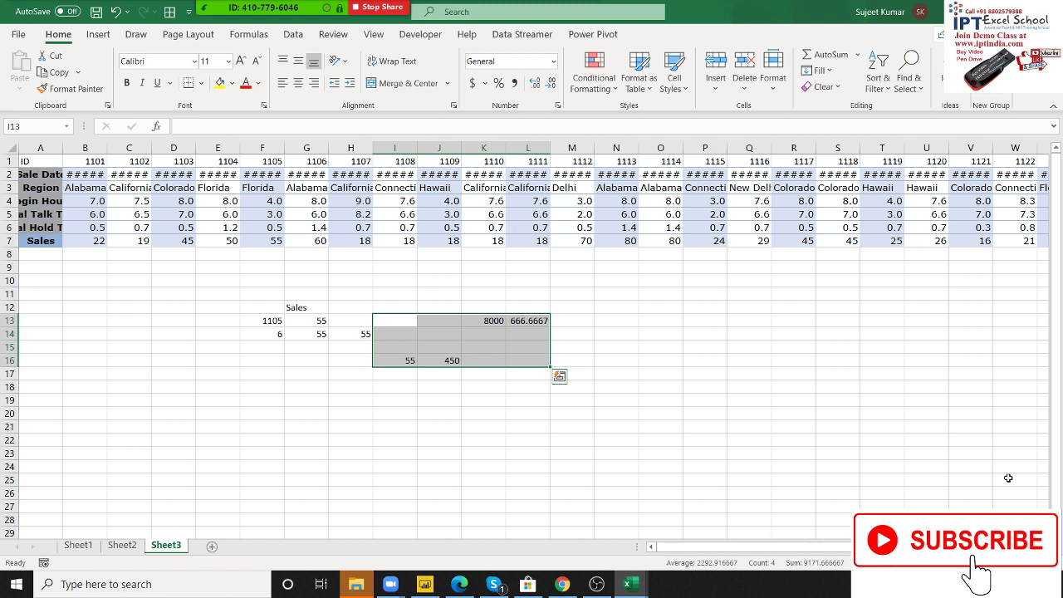
key("Delete")
key("ctrl+z")
Look over the worked-example area E12:M18, then bring OBS Studio forward from the system tray
key("Left")
key("Left")
key("Left")
key("Left")
key("Left")
key("Left")
key("Left")
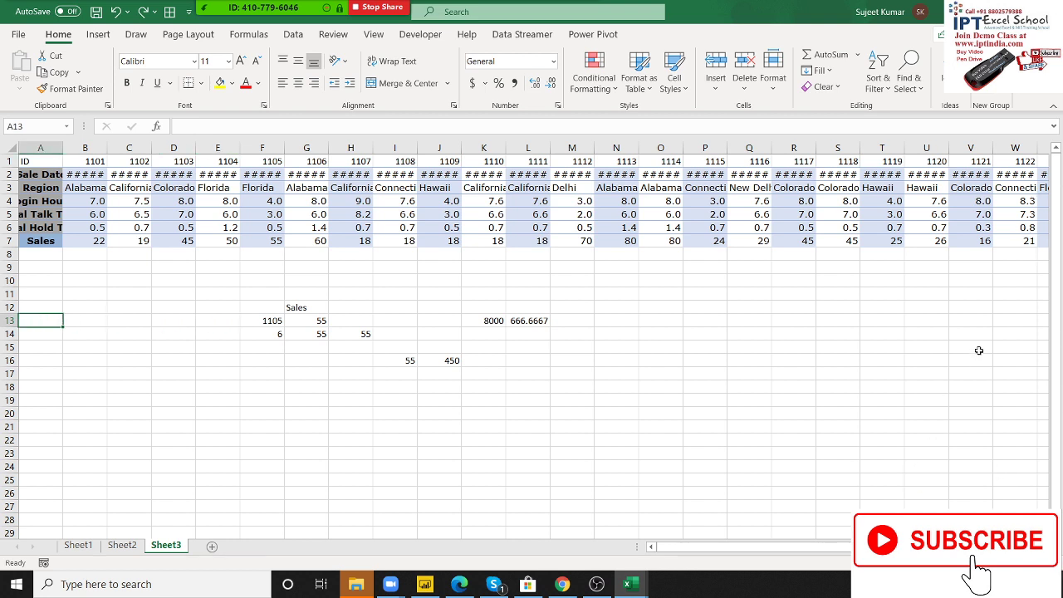
left_click_drag(200, 313, 566, 388)
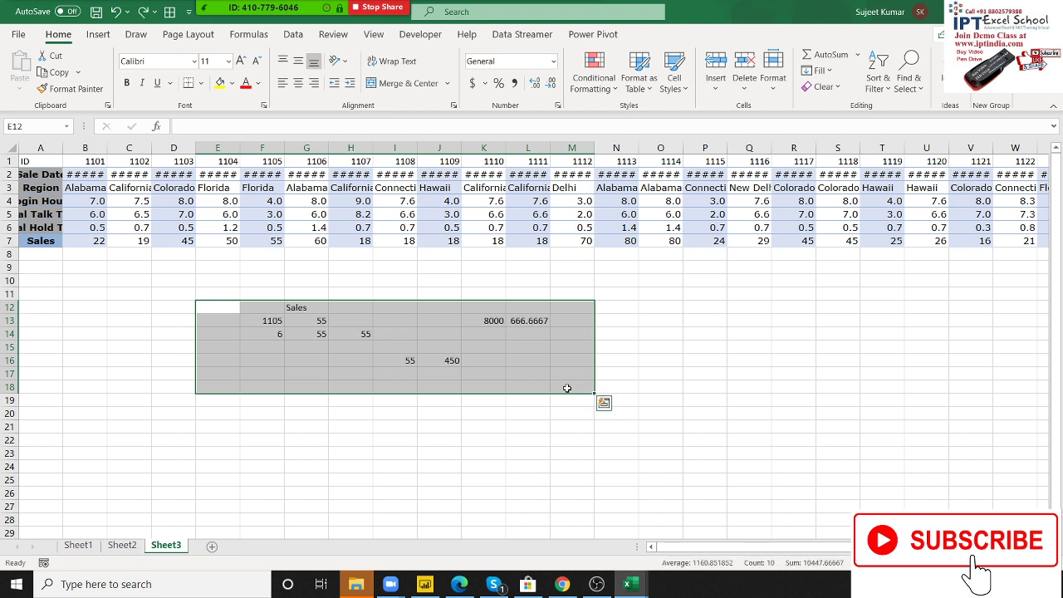
key("Down")
key("Right")
key("Right")
key("Right")
key("Down")
key("Right")
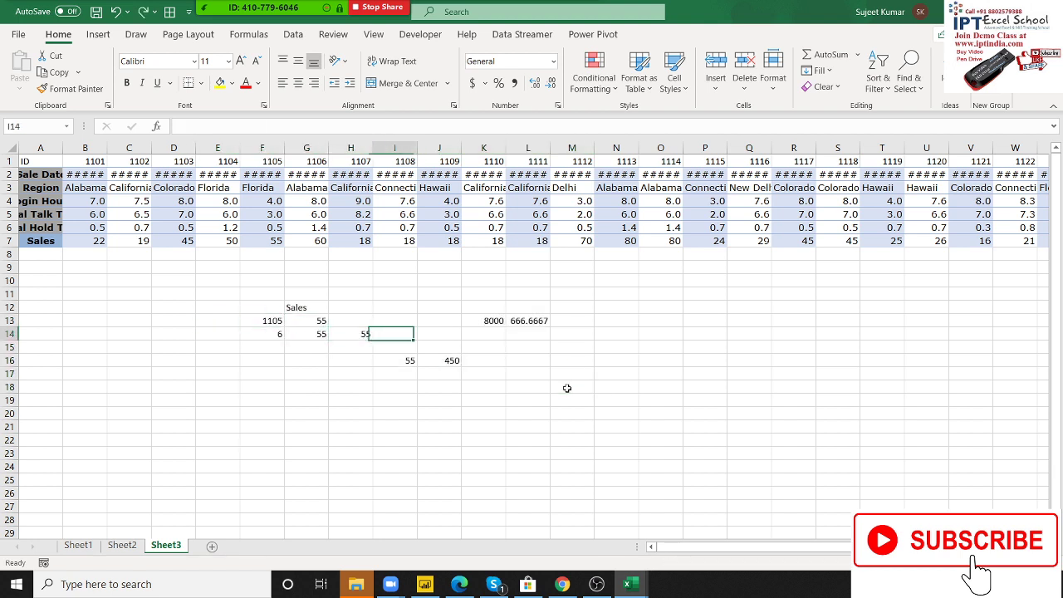
key("Right")
key("Down")
key("Down")
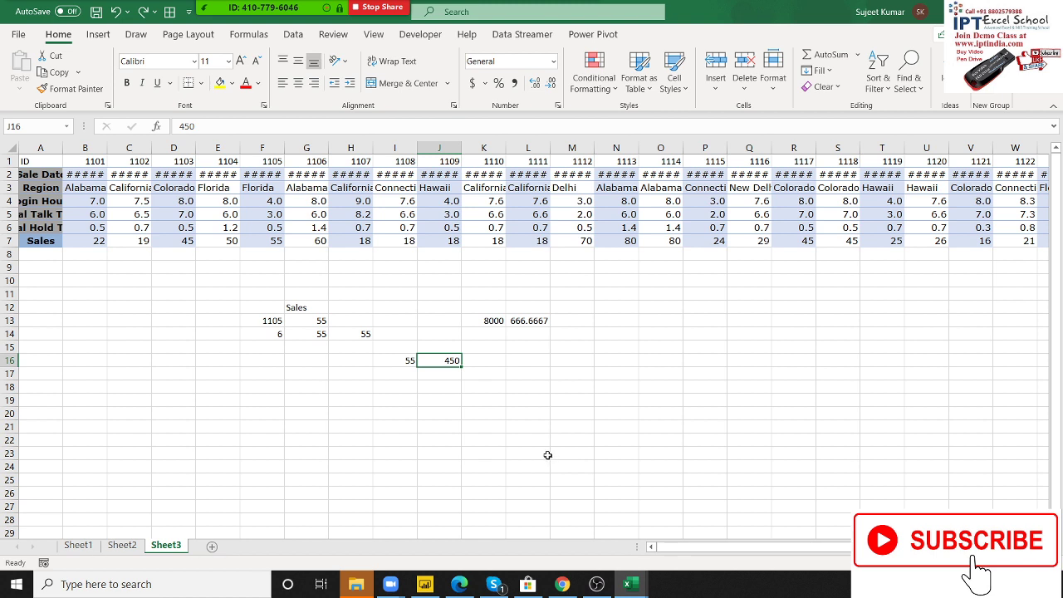
key("F8")
left_click(955, 584)
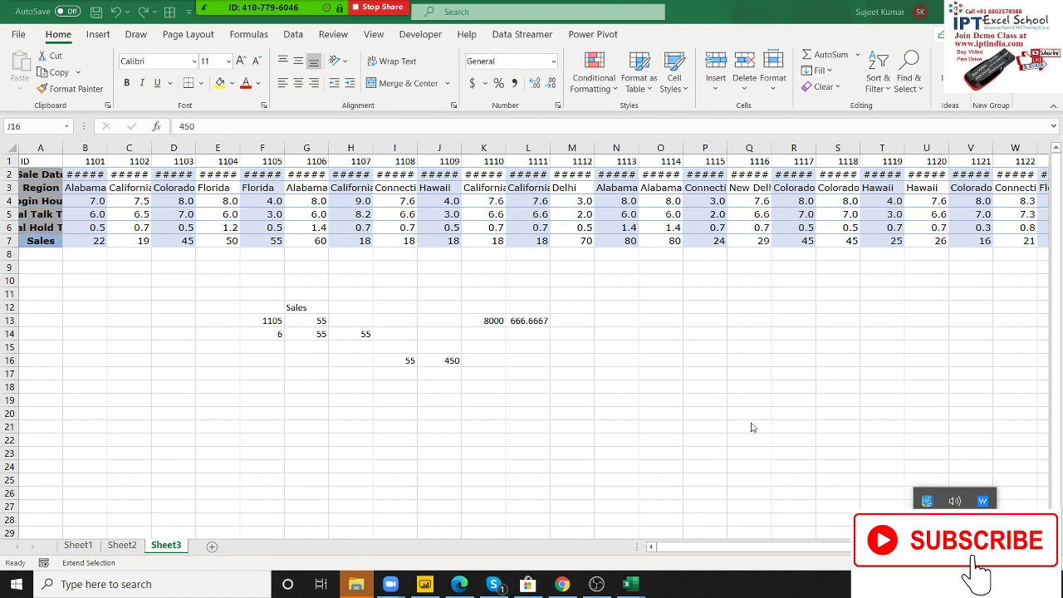
left_click(596, 584)
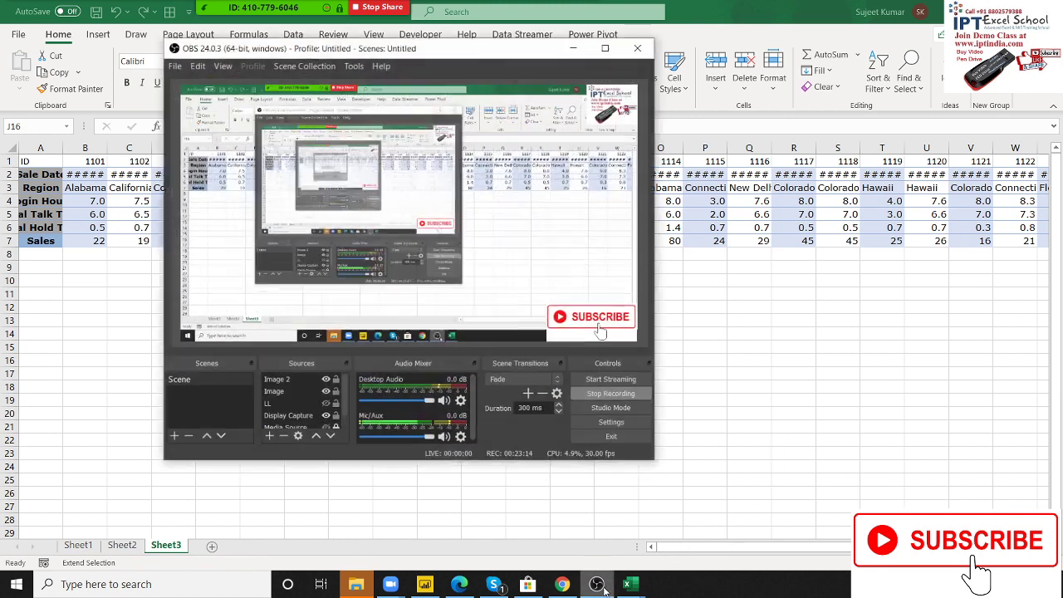